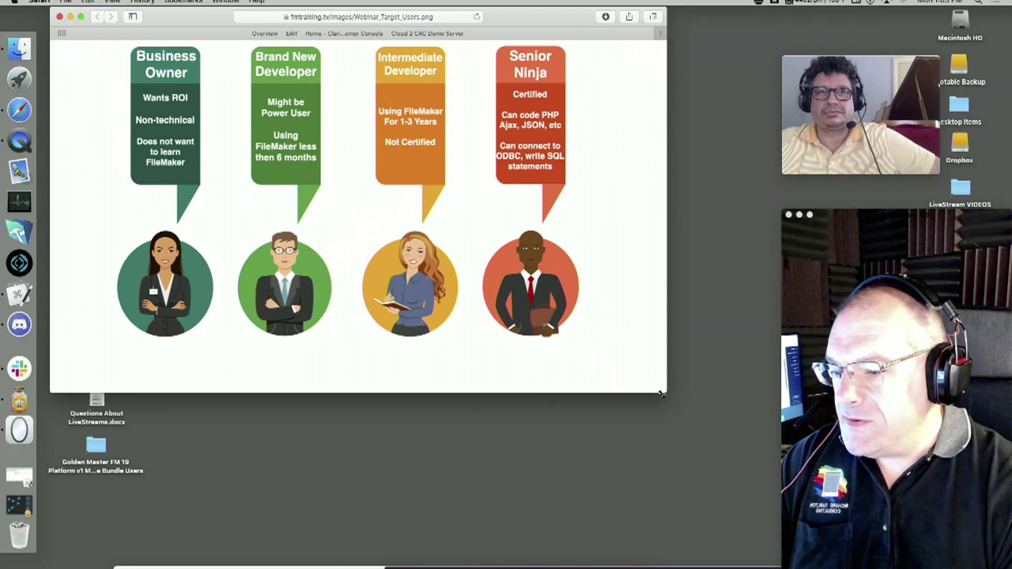
Enlarge the browser window so the chart of the four target user types is shown bigger.
left_click_drag(663, 392, 852, 568)
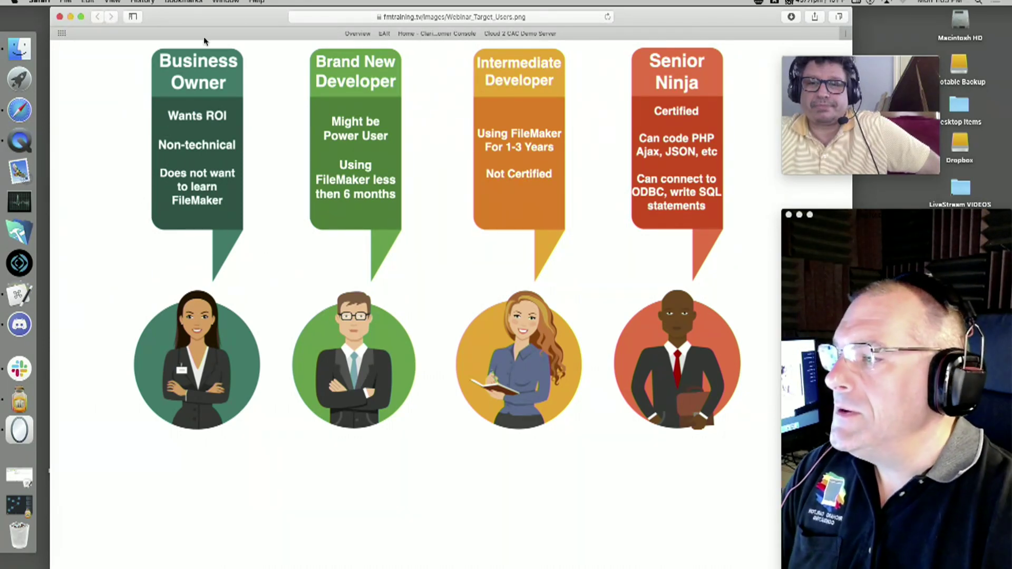
Clear the windows off the desktop and switch to the Slack call window showing the shared FileMaker screen.
key("F11")
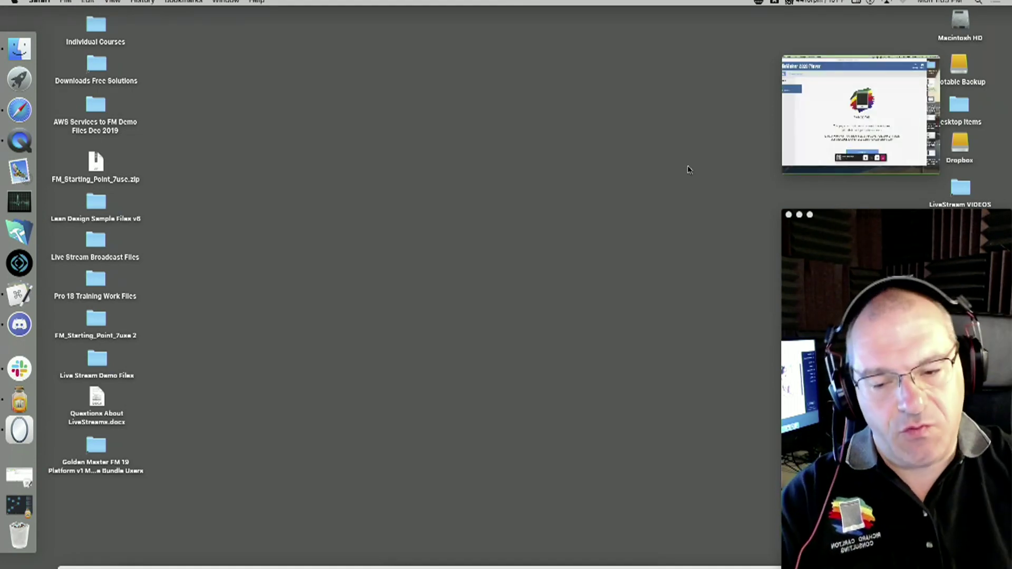
left_click(892, 91)
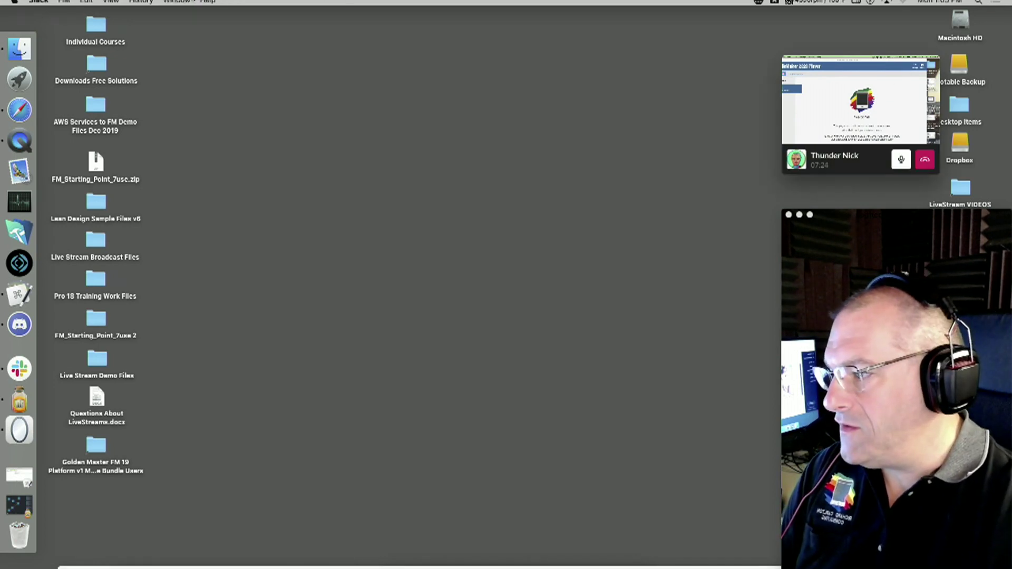
left_click(176, 2)
left_click(197, 132)
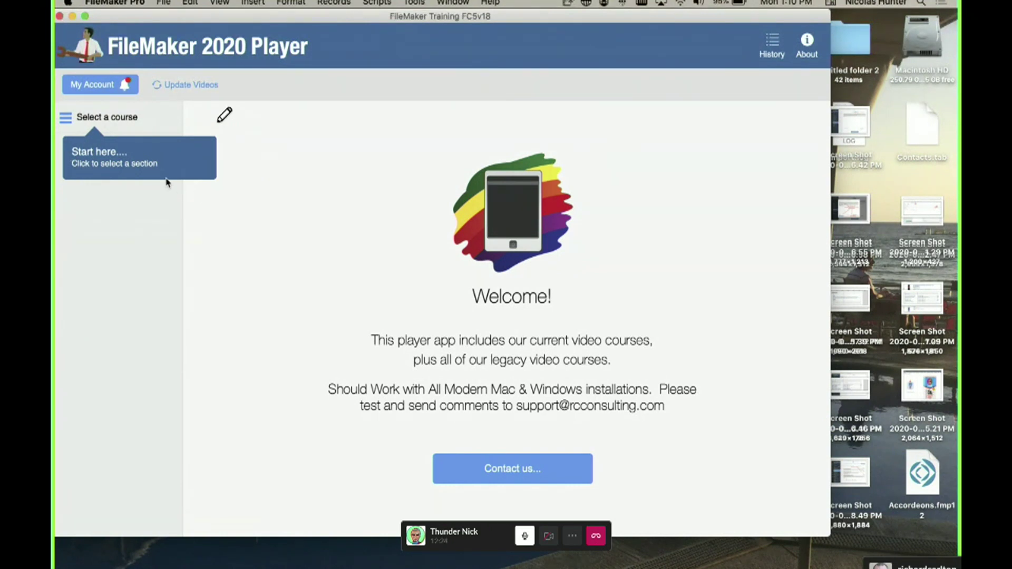
Open and close the course selection list of the FileMaker 2020 Player several times to demonstrate how it slides out.
left_click(95, 120)
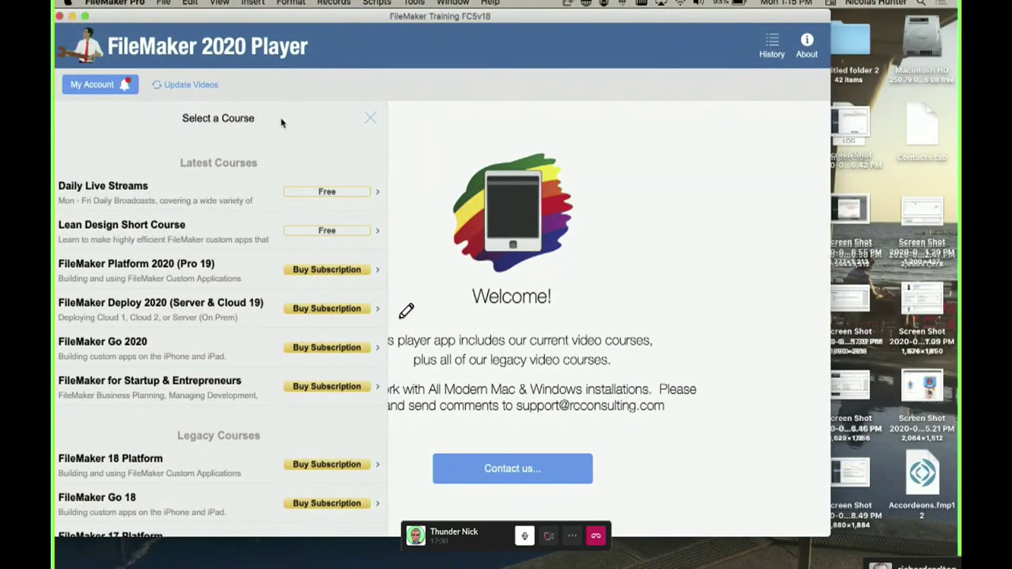
left_click(375, 119)
left_click(104, 120)
left_click(368, 122)
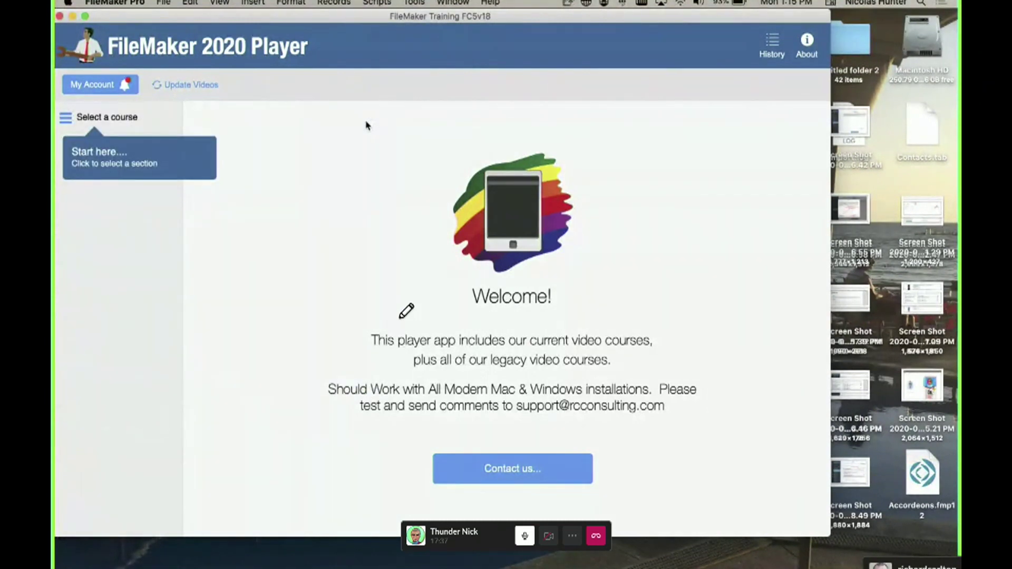
left_click(82, 118)
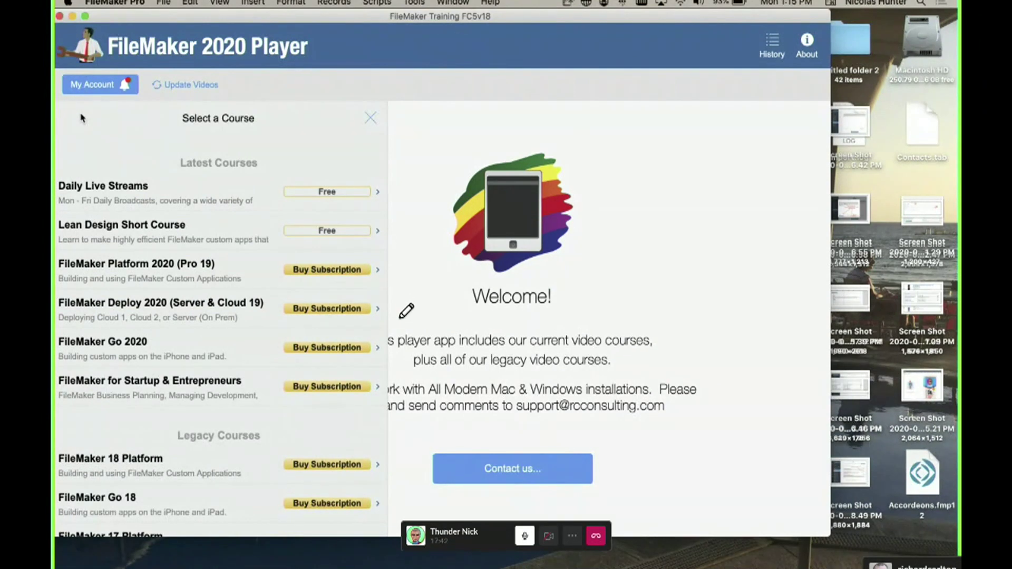
left_click(371, 118)
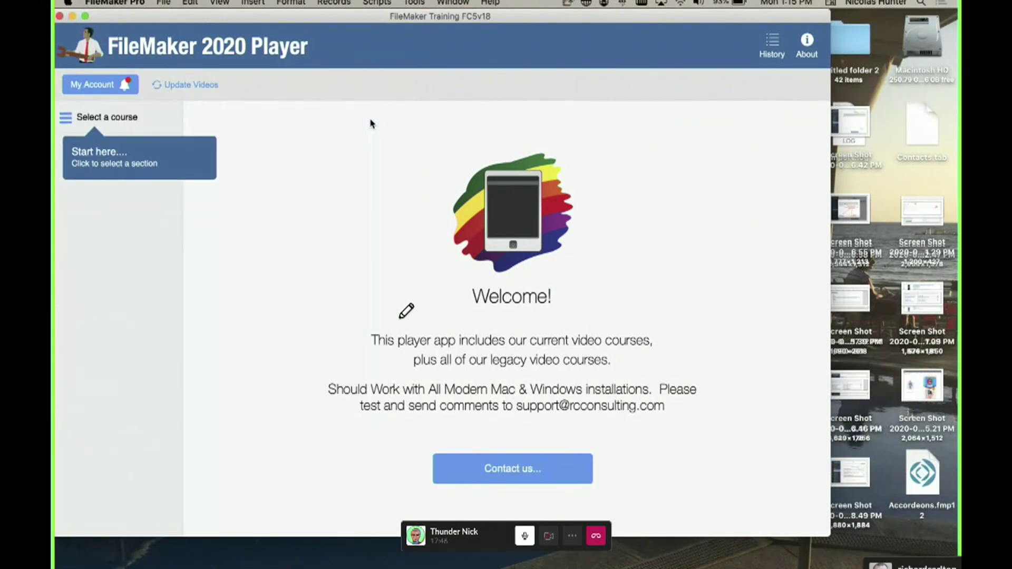
left_click(101, 123)
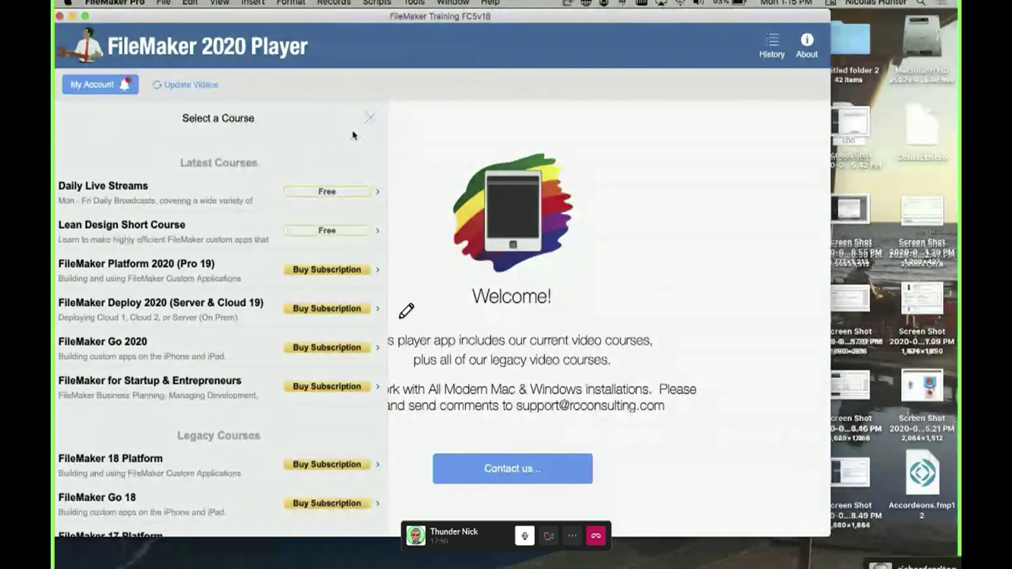
left_click(370, 120)
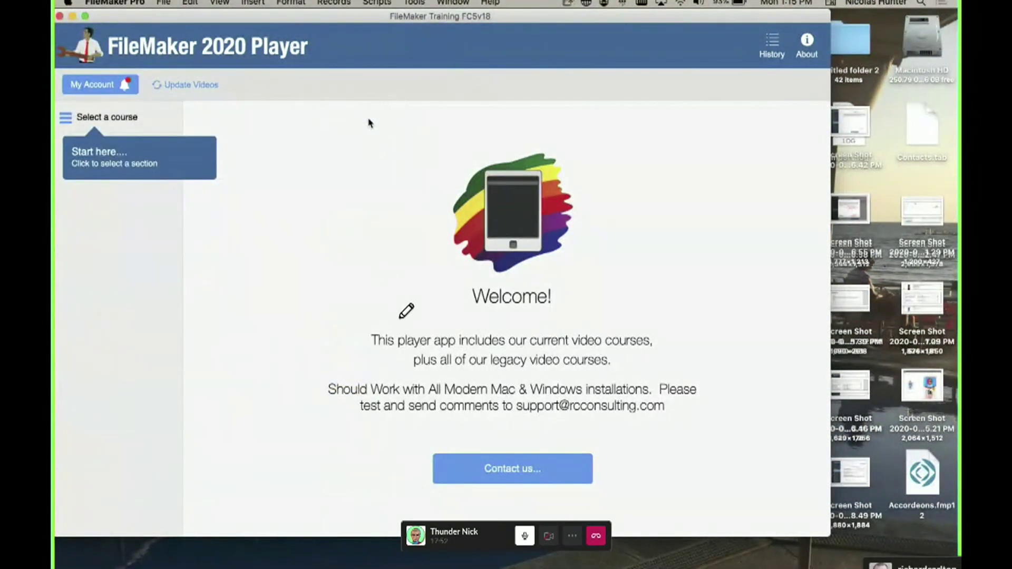
left_click(119, 121)
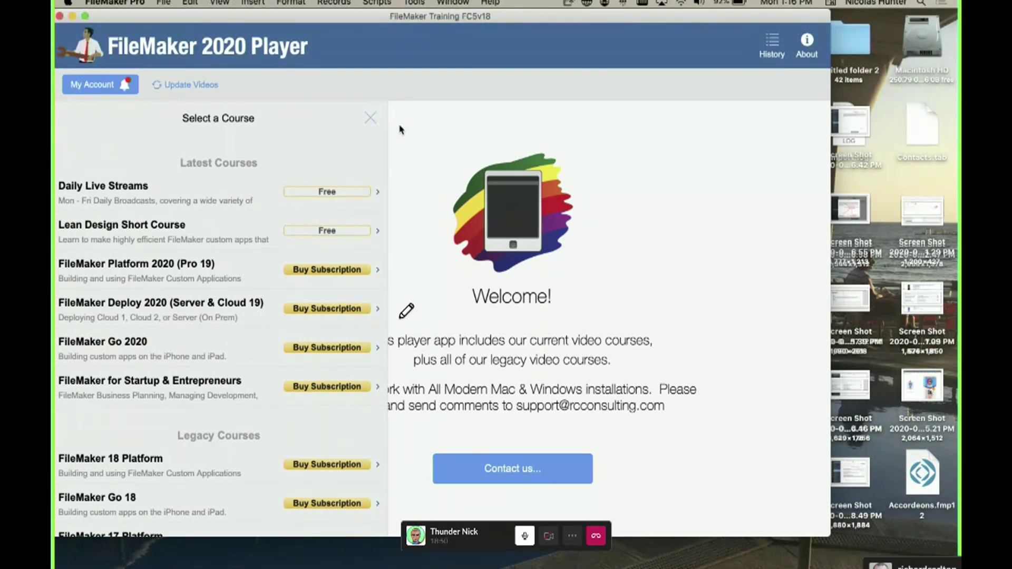
left_click(372, 118)
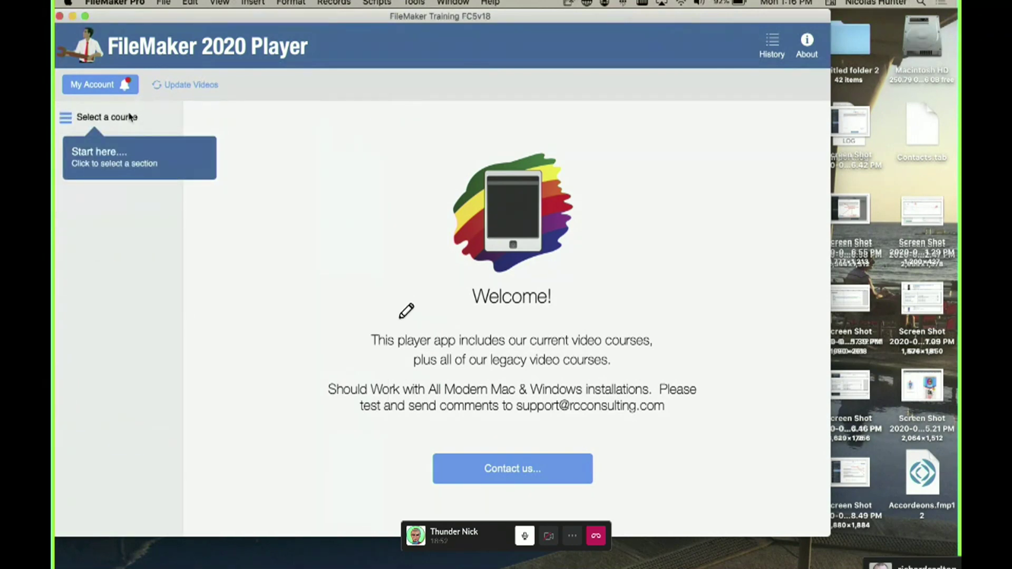
left_click(128, 115)
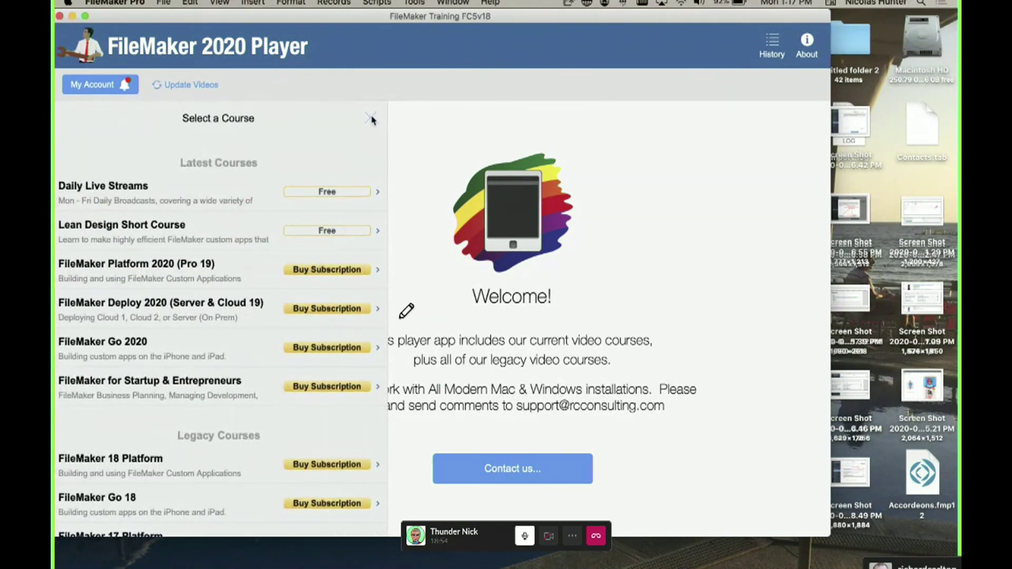
left_click(371, 118)
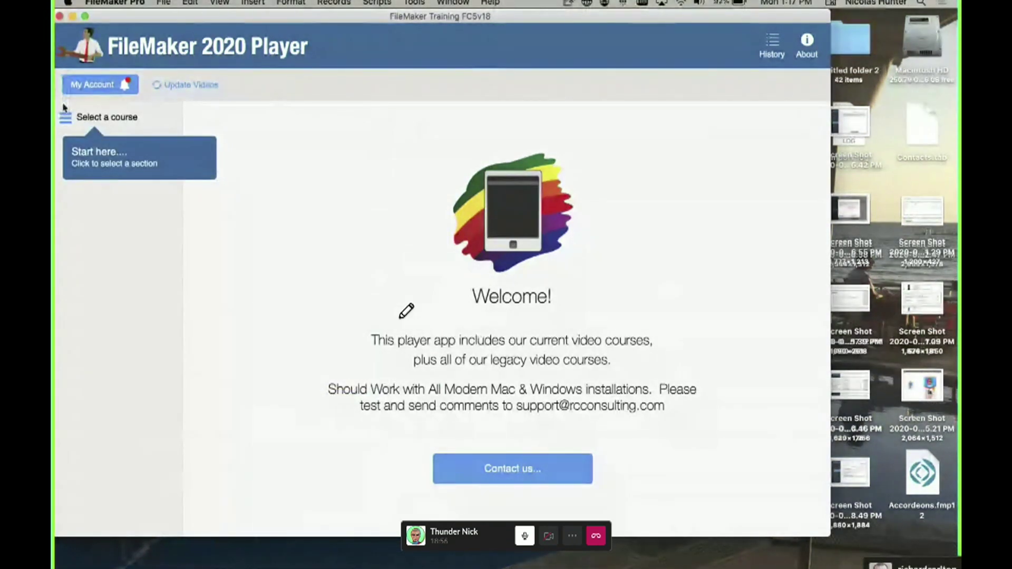
left_click(65, 117)
left_click(371, 119)
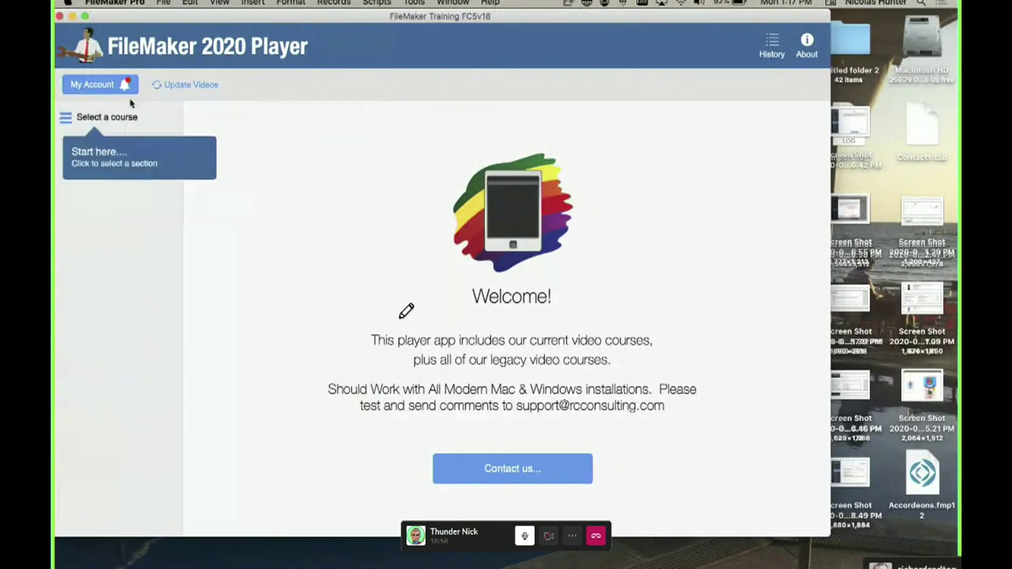
left_click(81, 116)
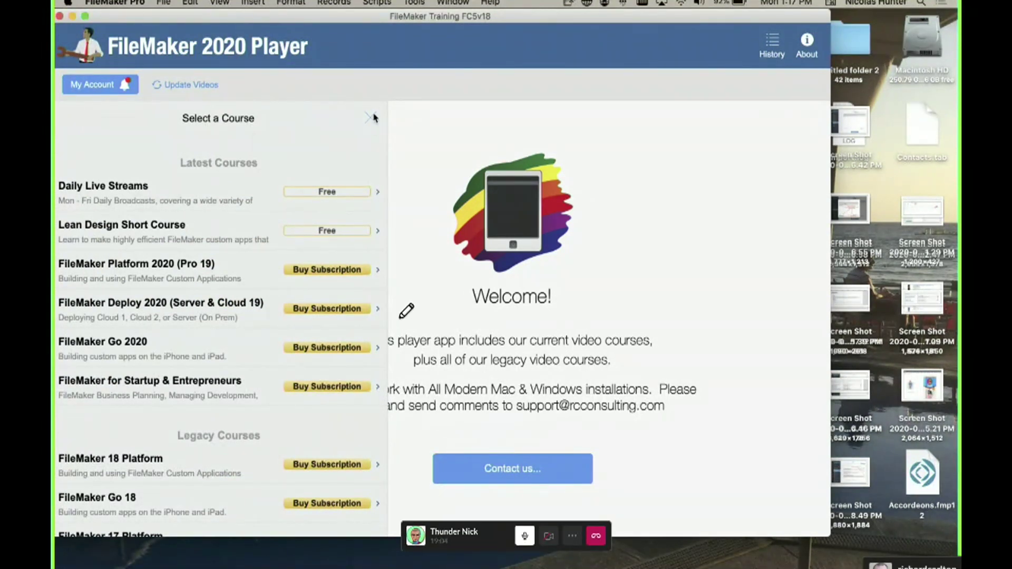
left_click(371, 118)
left_click(99, 117)
left_click(371, 118)
Open the course selection list and look through the Latest Courses and Legacy Courses sections.
left_click(92, 119)
scroll(167, 274, "down", 5)
scroll(168, 274, "up", 6)
scroll(168, 273, "down", 6)
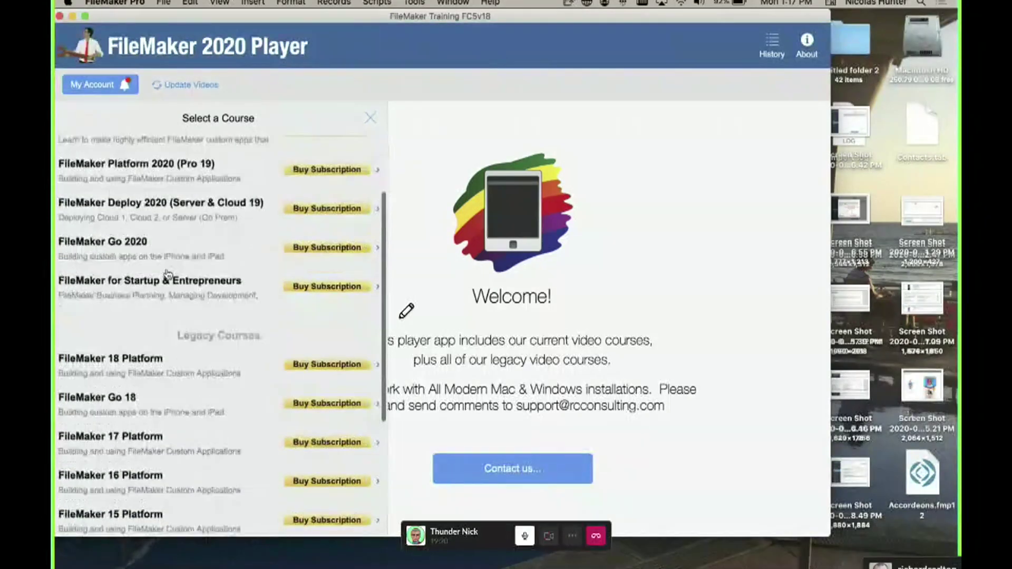
scroll(168, 274, "up", 4)
scroll(167, 273, "up", 3)
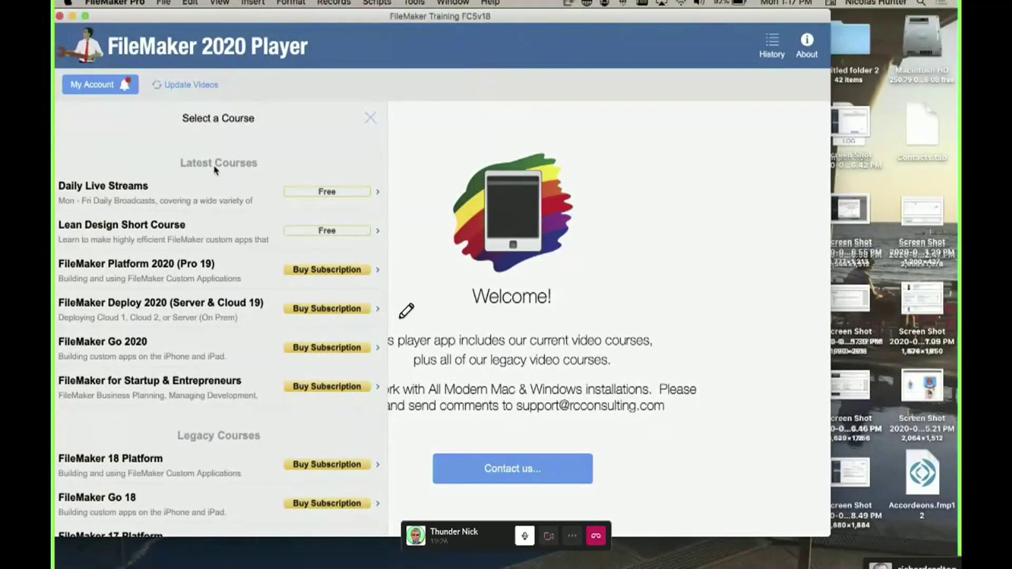
scroll(203, 236, "down", 5)
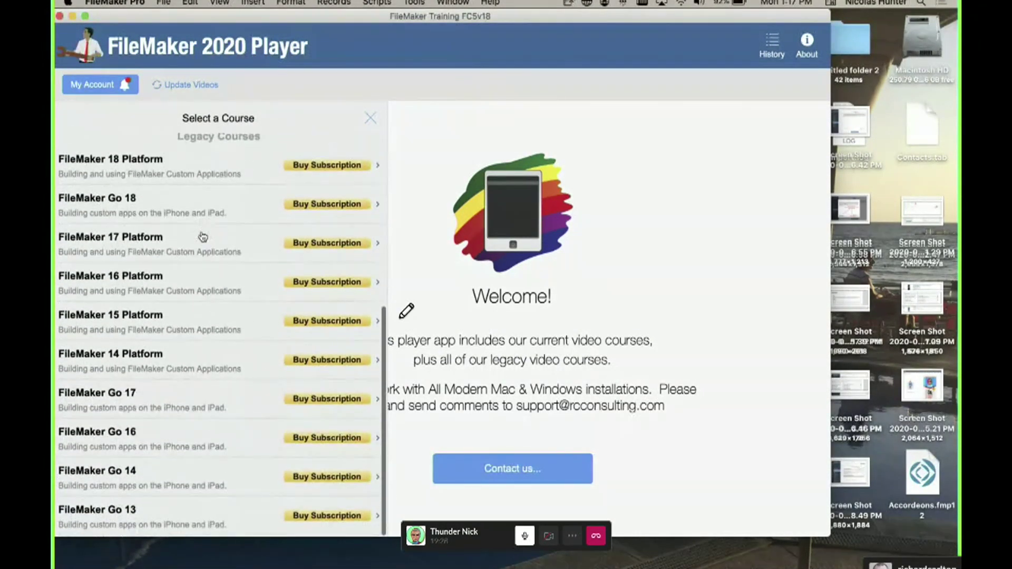
scroll(203, 235, "up", 5)
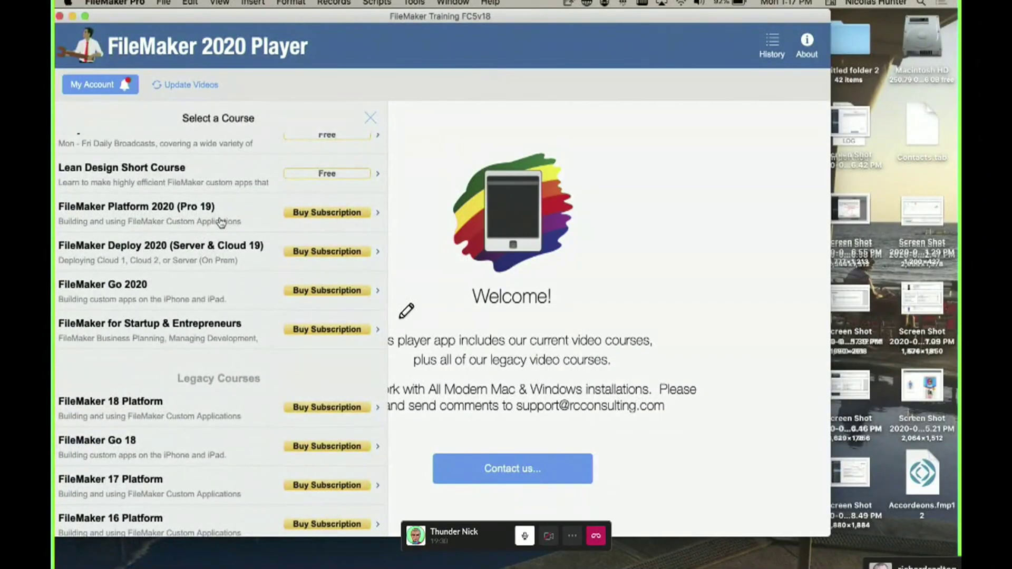
scroll(206, 211, "up", 2)
scroll(211, 187, "down", 5)
scroll(214, 184, "up", 5)
scroll(214, 186, "down", 5)
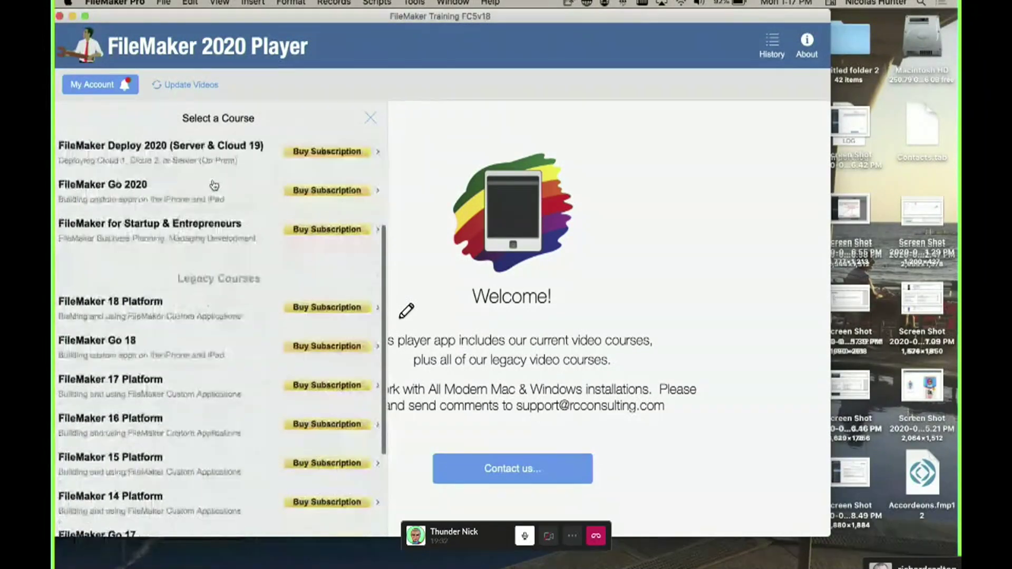
scroll(208, 188, "up", 5)
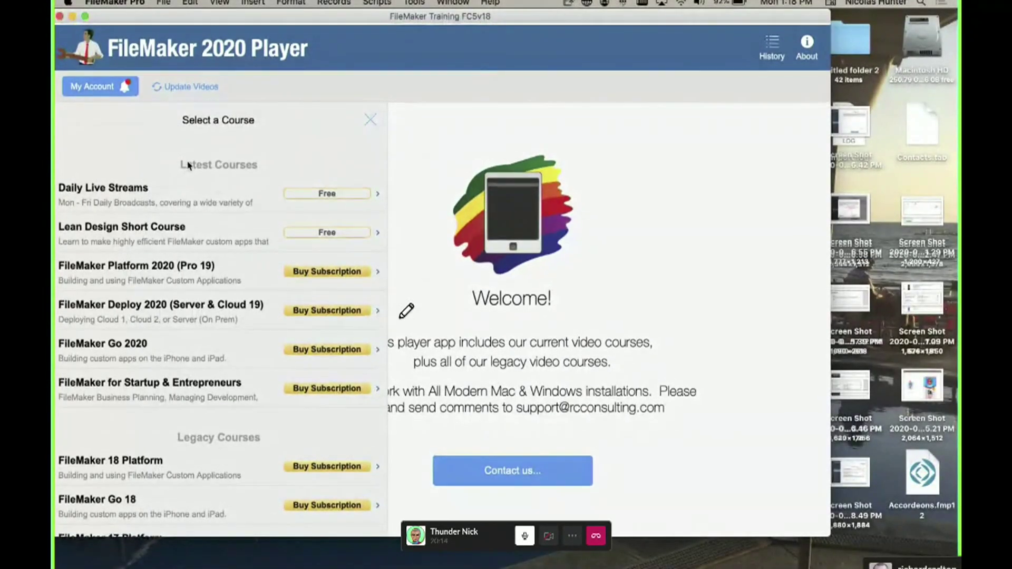
scroll(207, 302, "down", 2)
scroll(206, 301, "down", 4)
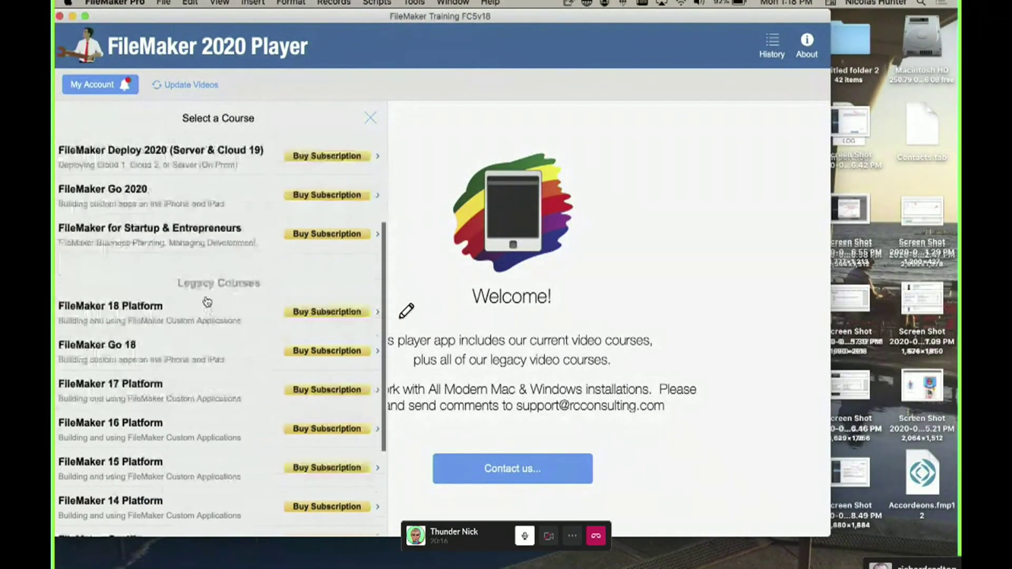
scroll(207, 301, "up", 5)
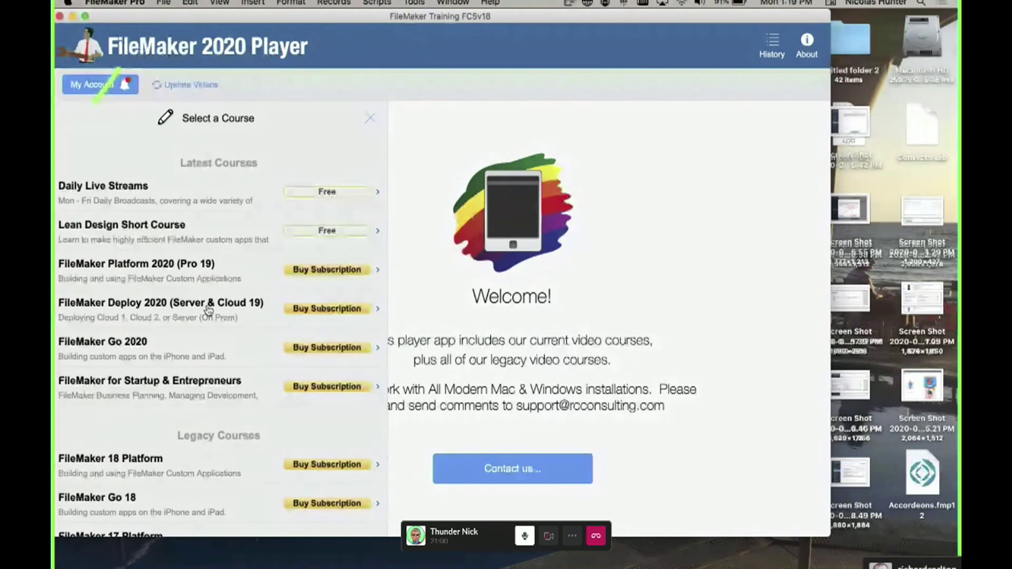
Open and dismiss the My Subscription card three times to test the different ways of closing it.
left_click(104, 88)
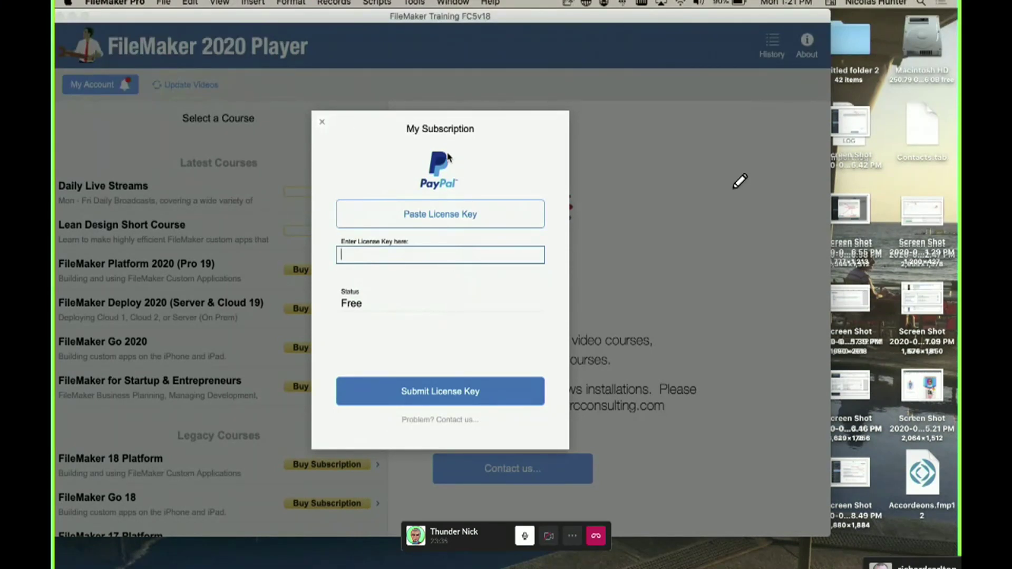
left_click(323, 124)
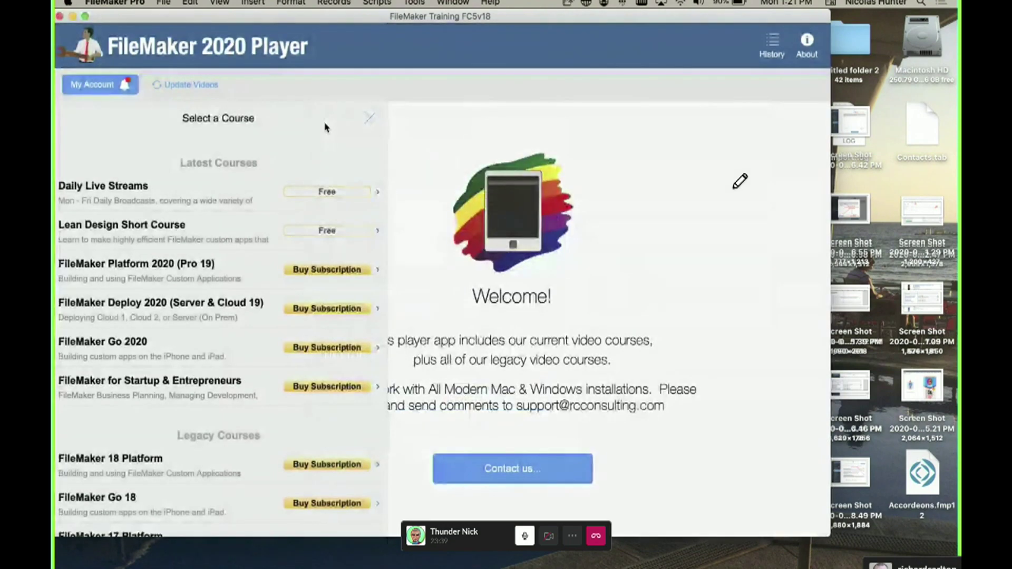
left_click(99, 89)
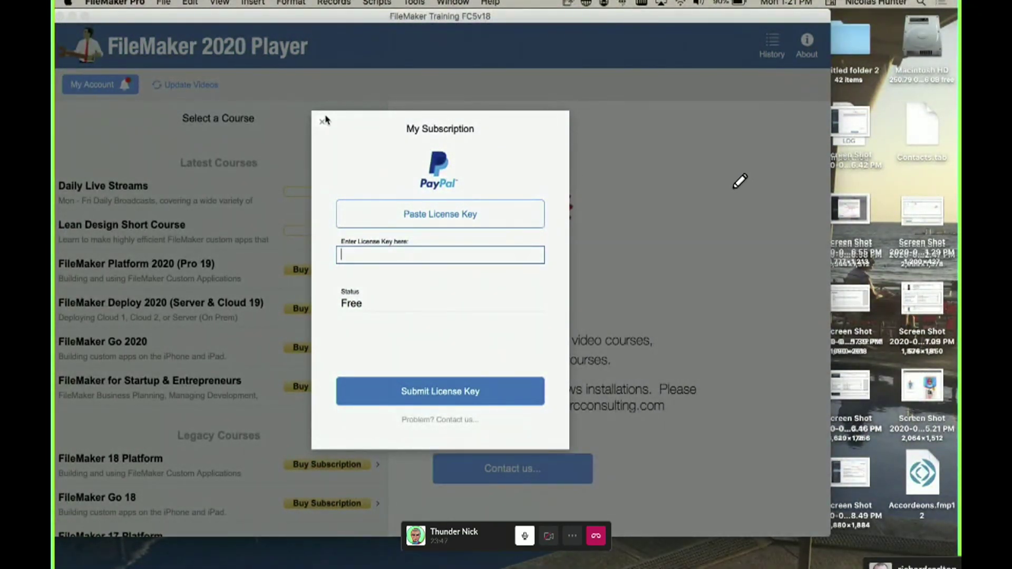
left_click(323, 135)
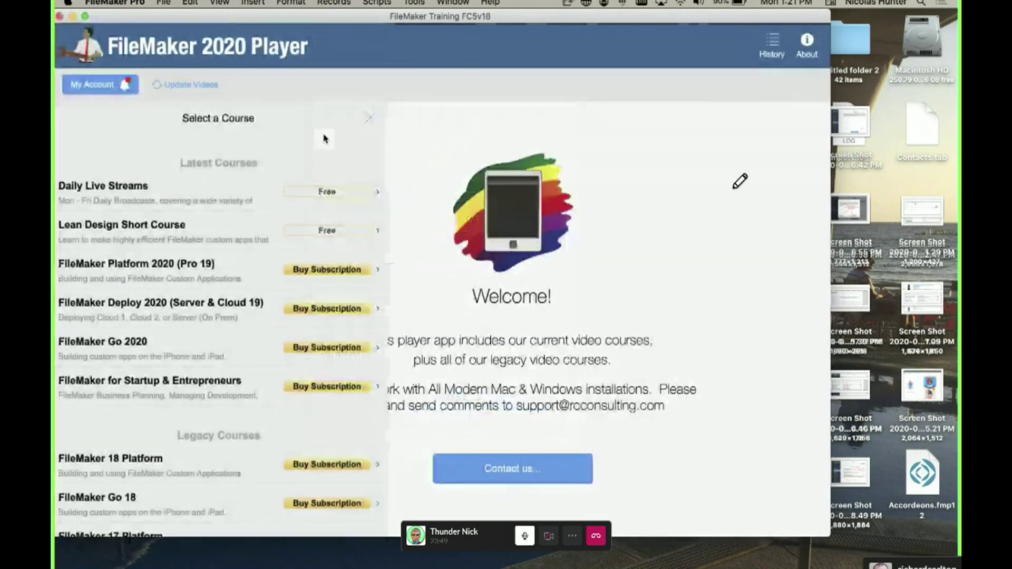
left_click(118, 88)
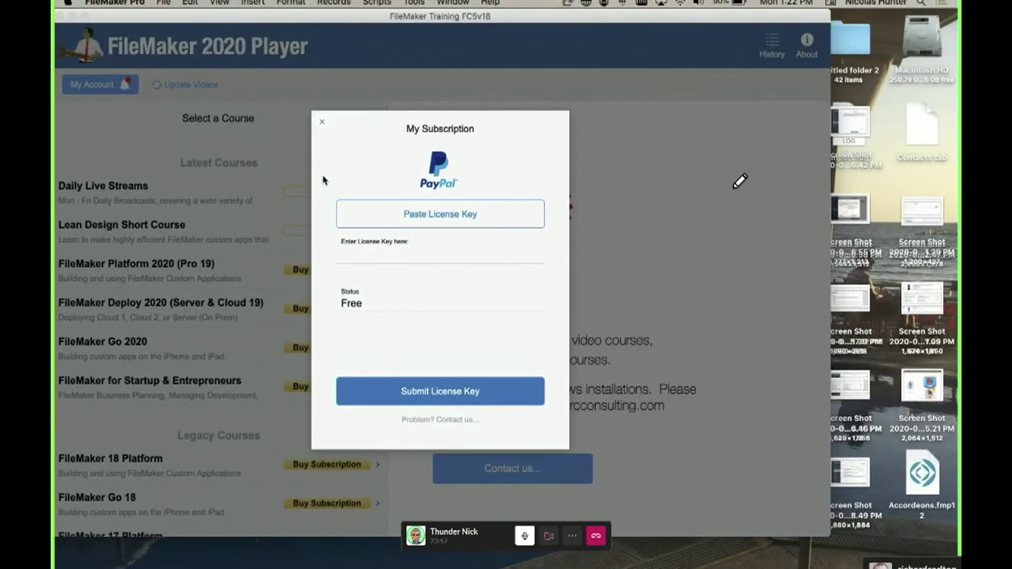
key("Escape")
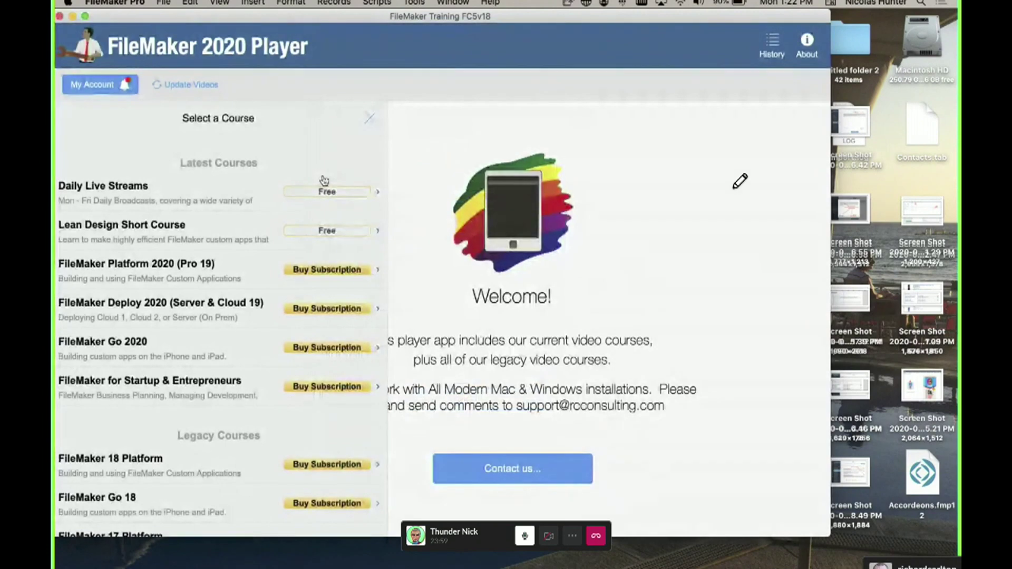
Open the My Subscription card, turn on the Script Debugger and move it aside so the card is partly visible.
left_click(124, 89)
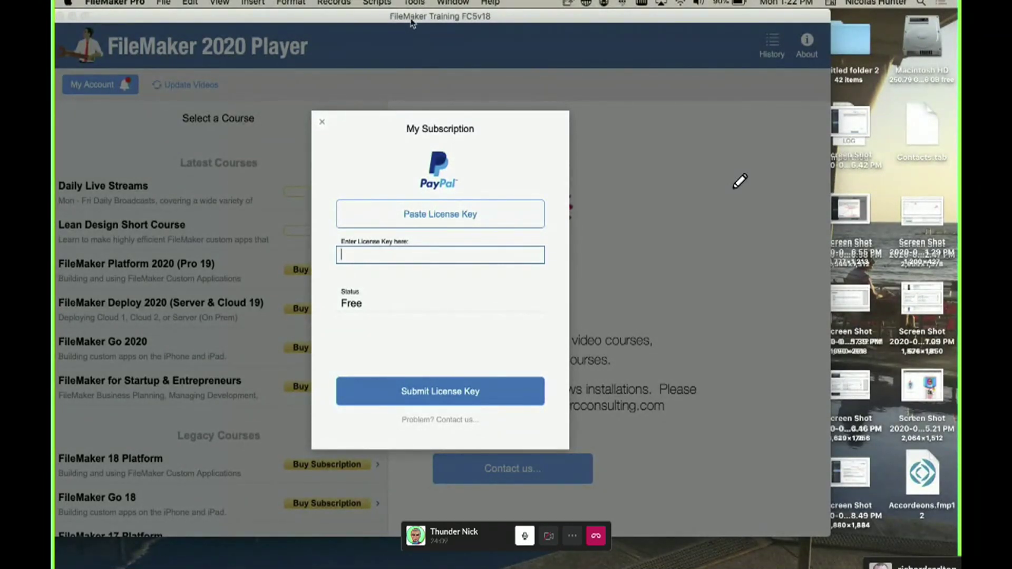
left_click(415, 2)
left_click(429, 18)
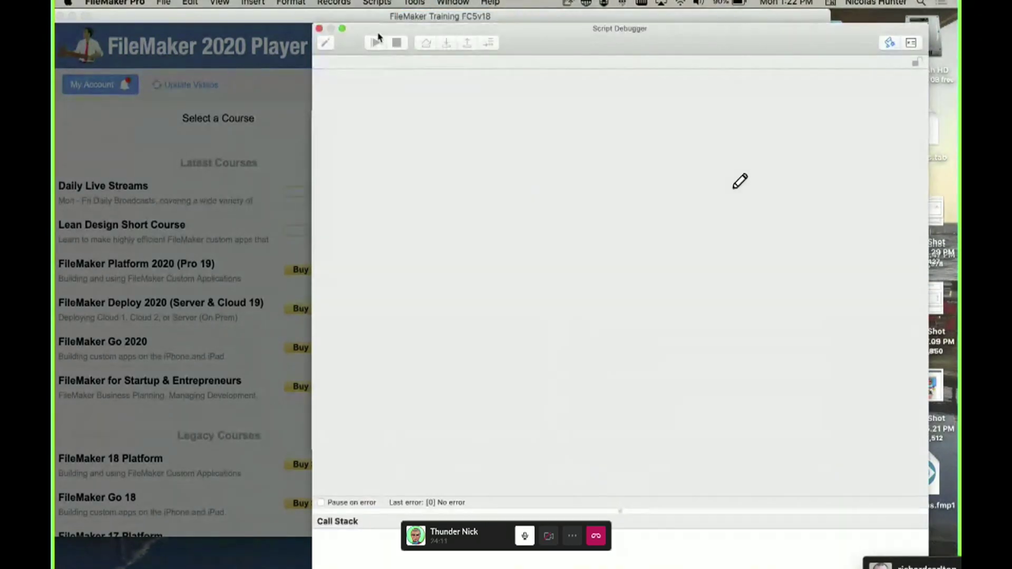
left_click_drag(380, 40, 534, 66)
Trigger the card's keystroke script from the empty license key field and open the KeyStroke Close Card script for editing.
left_click(355, 255)
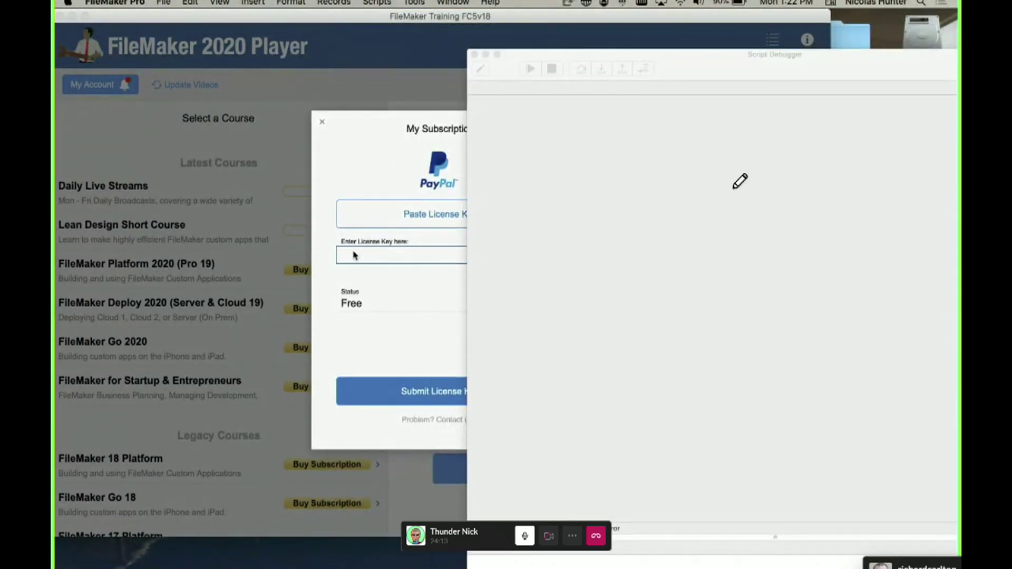
key("Escape")
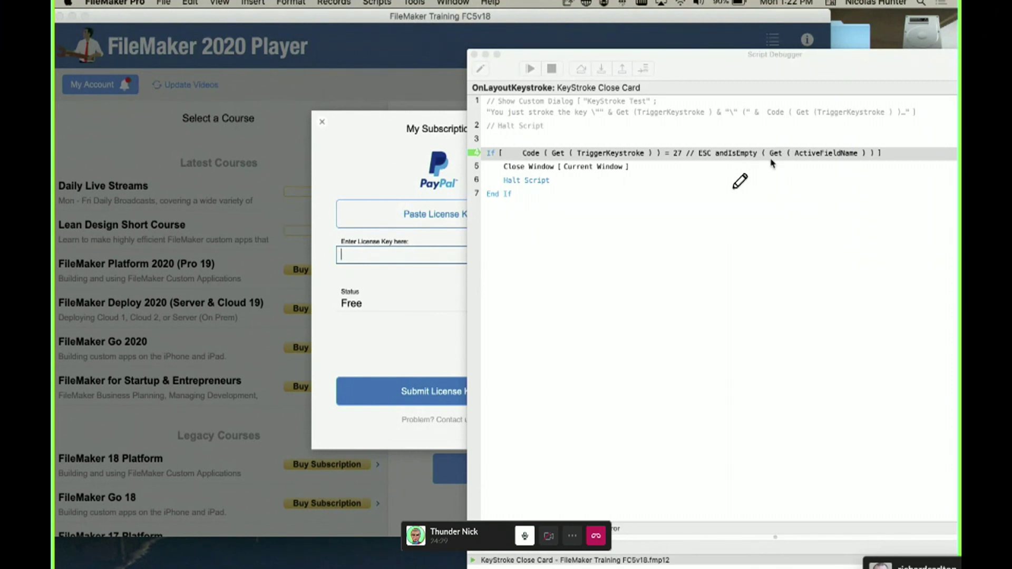
left_click(480, 69)
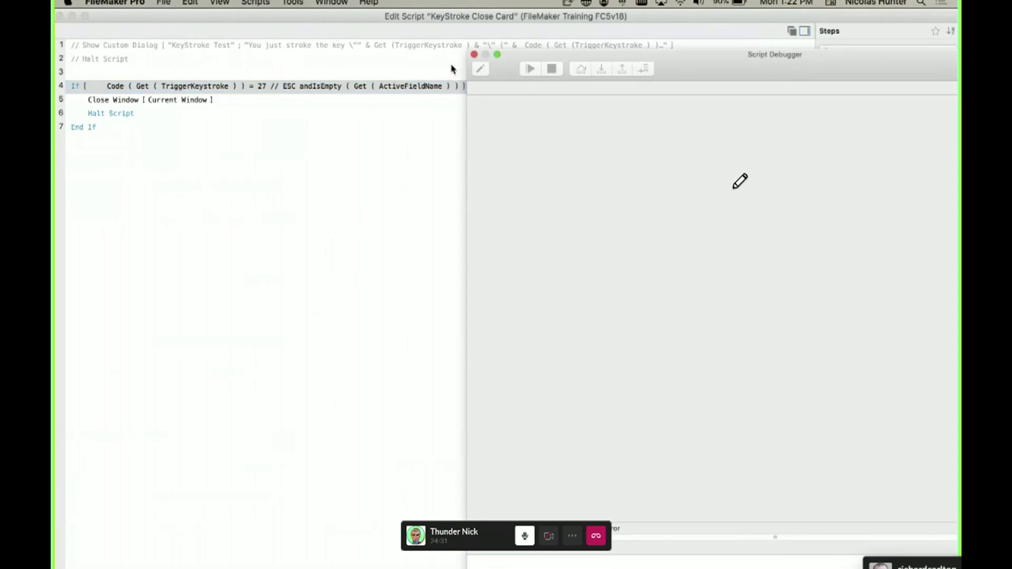
Remove the "and IsEmpty ( Get ( ActiveFieldName ) )" condition from the If step of KeyStroke Close Card, then save and close the script.
left_click(474, 55)
left_click(338, 87)
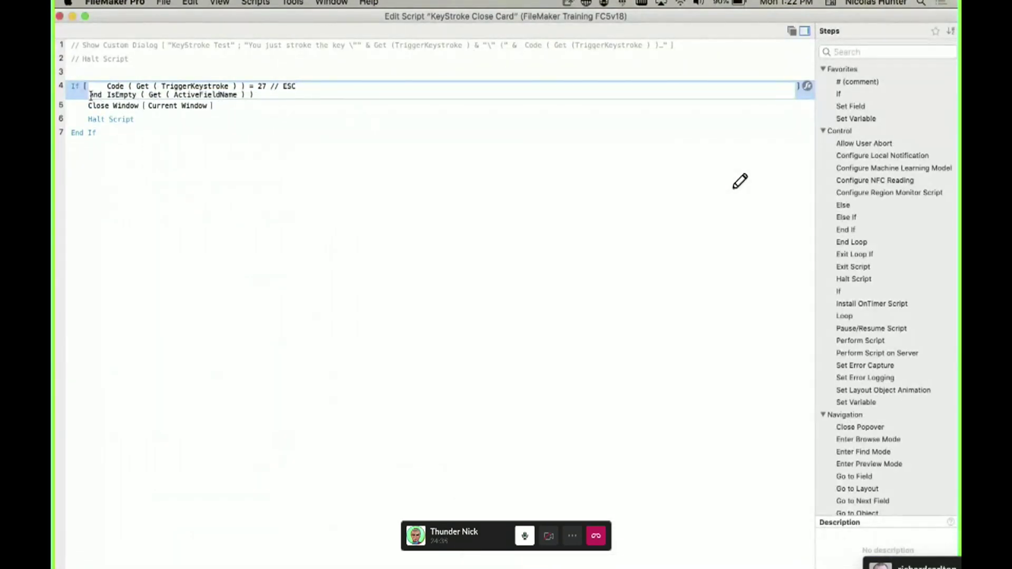
left_click_drag(296, 89, 296, 107)
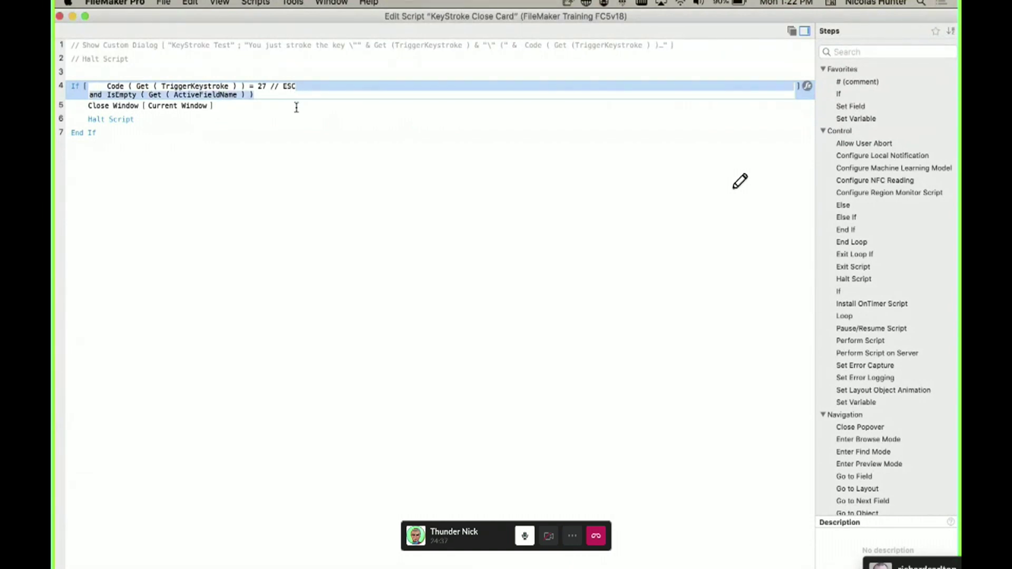
key("BackSpace")
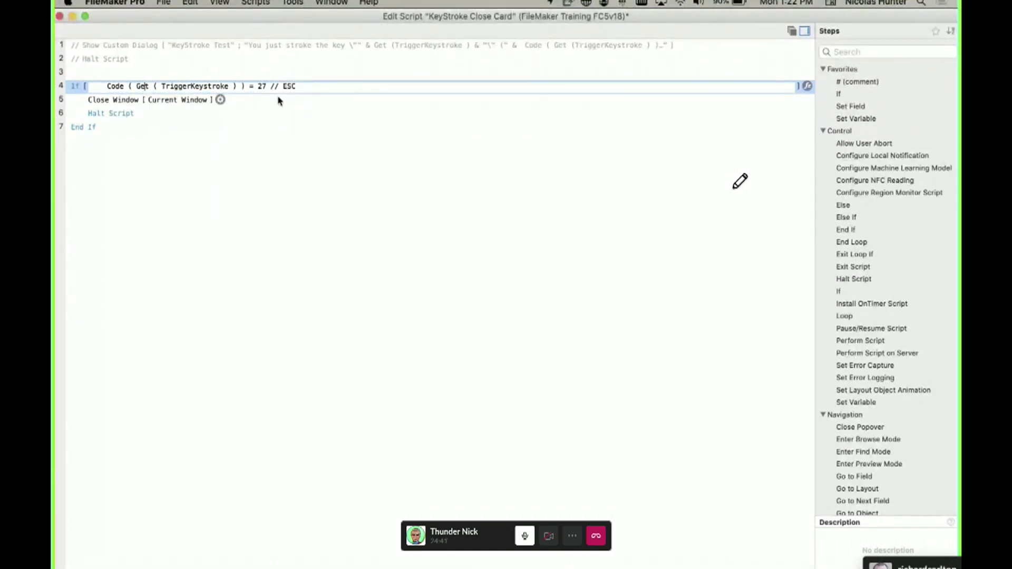
key("super+z")
left_click(323, 90)
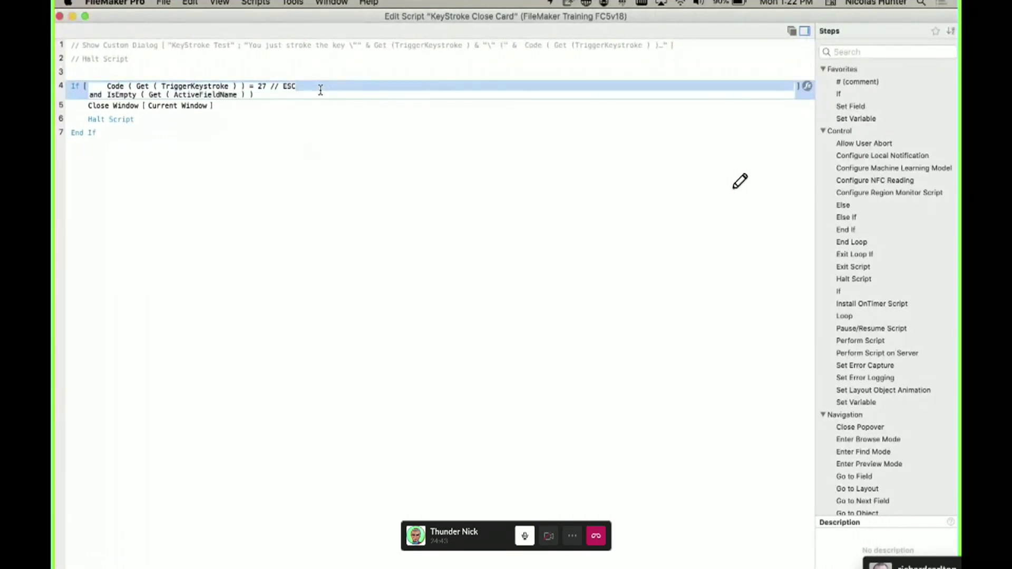
left_click_drag(258, 95, 87, 96)
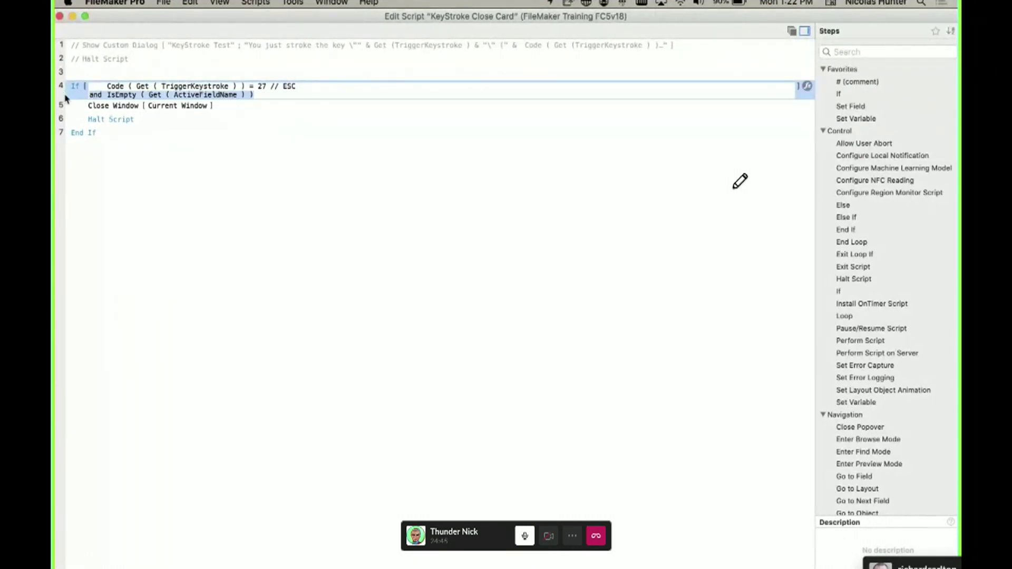
key("BackSpace")
left_click(237, 197)
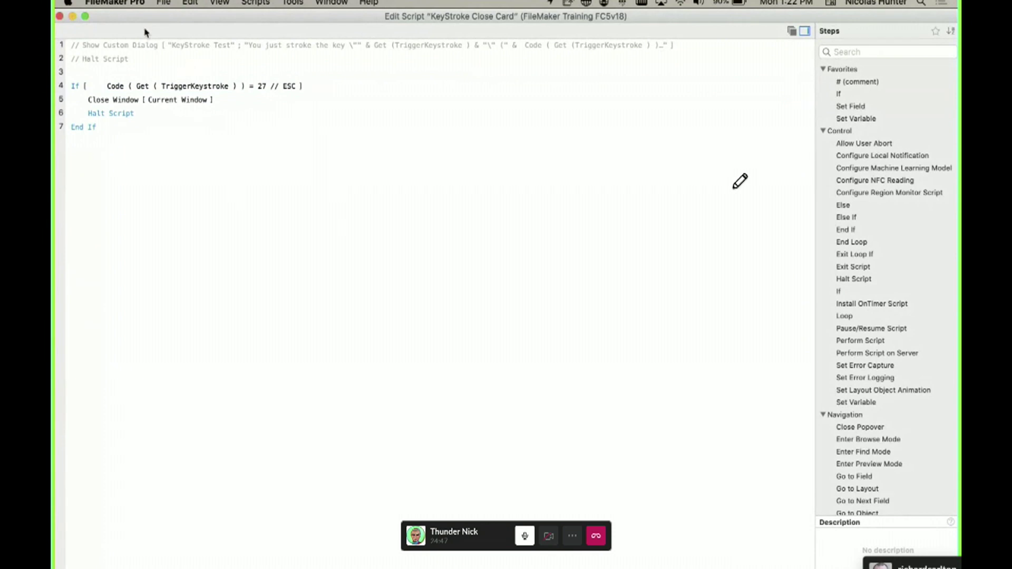
left_click(59, 17)
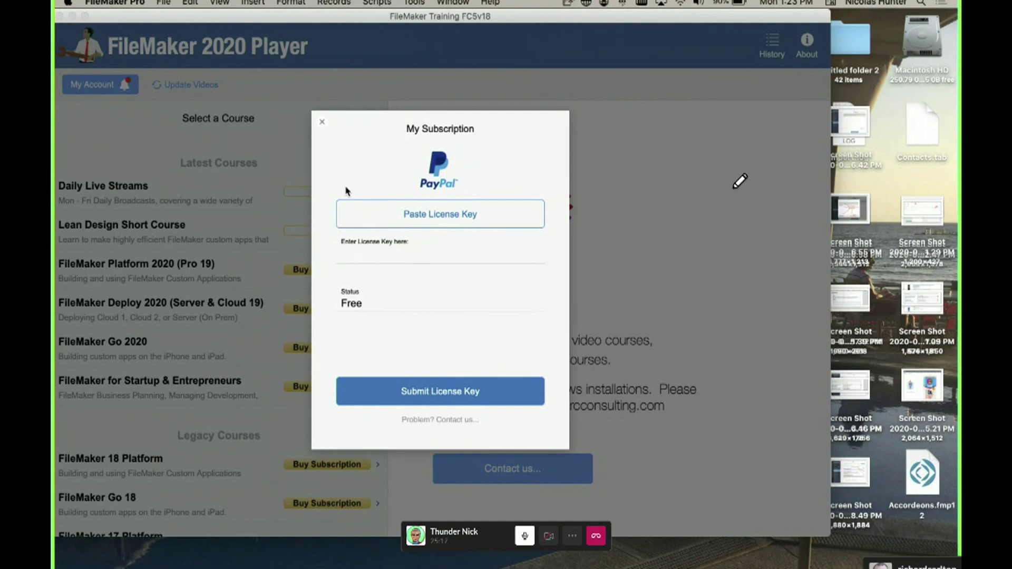
Test the keystroke dismissal of the My Subscription card twice from the empty license key field, reopening the card each time.
left_click(352, 254)
key("Escape")
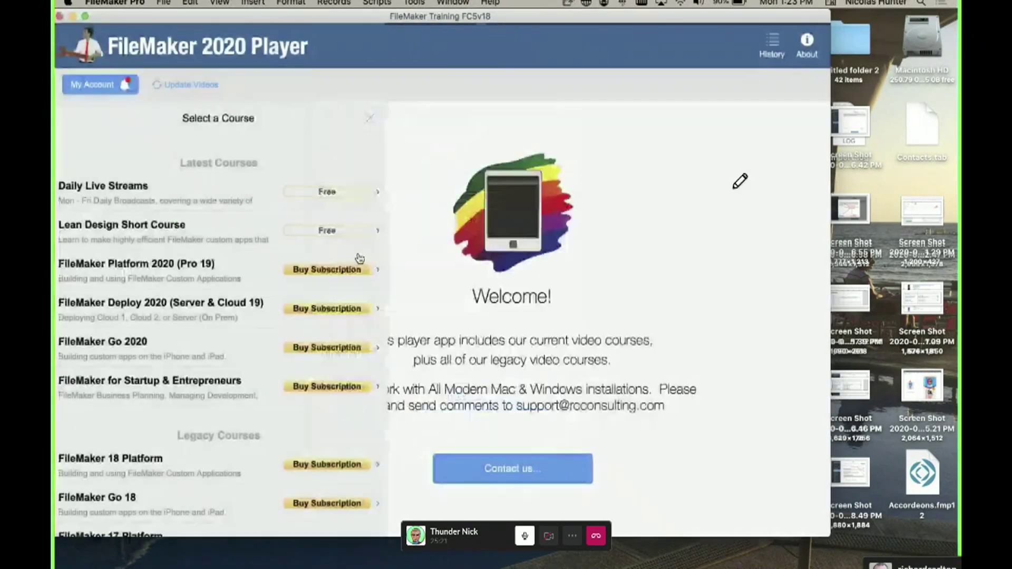
left_click(105, 87)
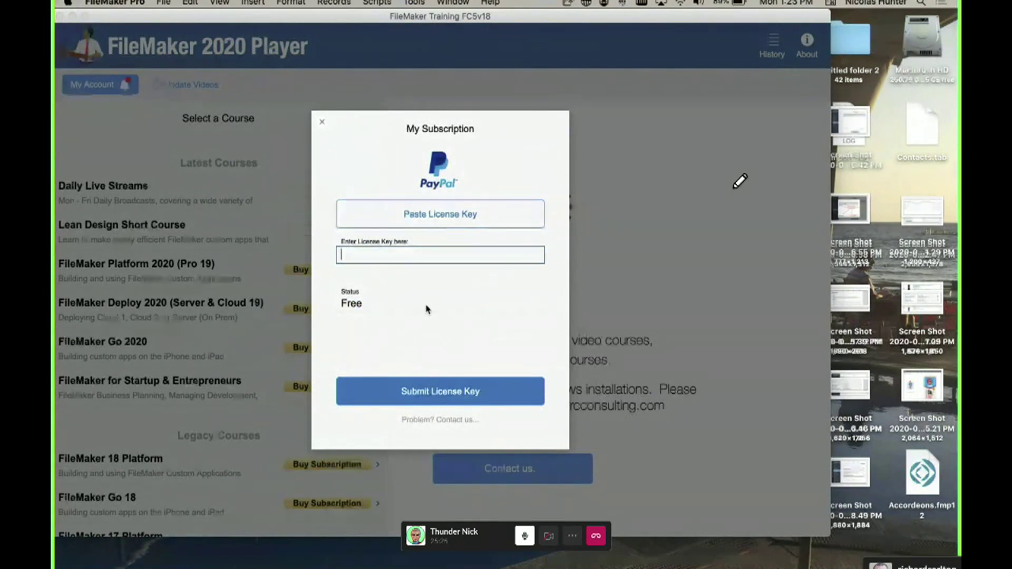
key("Escape")
left_click(118, 87)
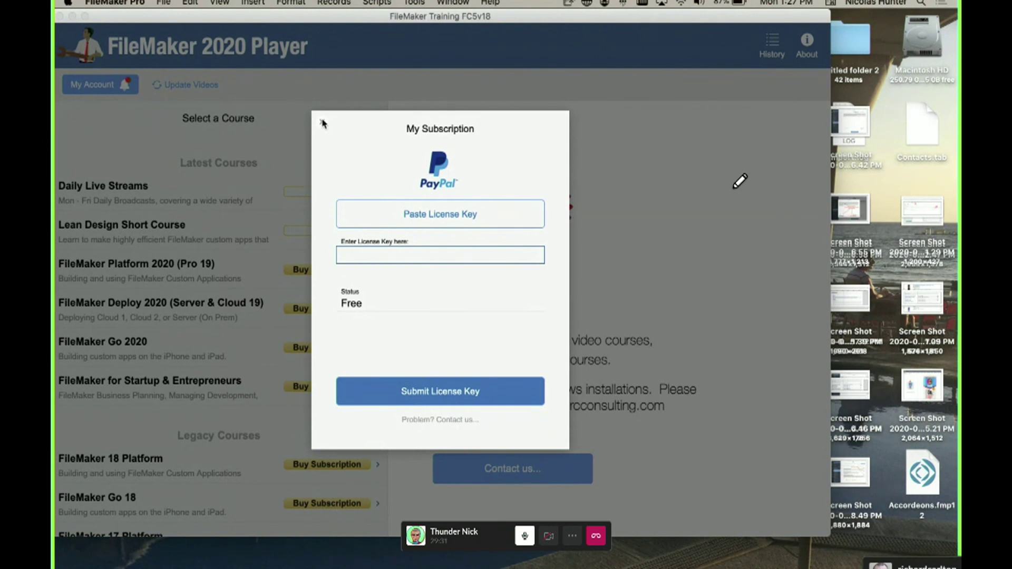
Move the focus out of and back into the license key field, then close, reopen and dismiss the My Subscription card.
left_click(327, 143)
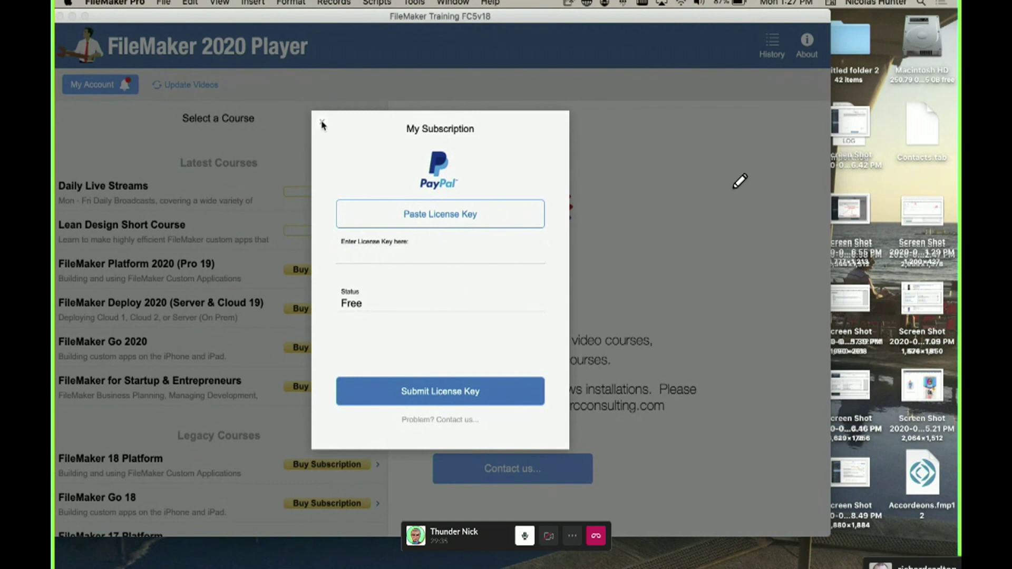
left_click(348, 258)
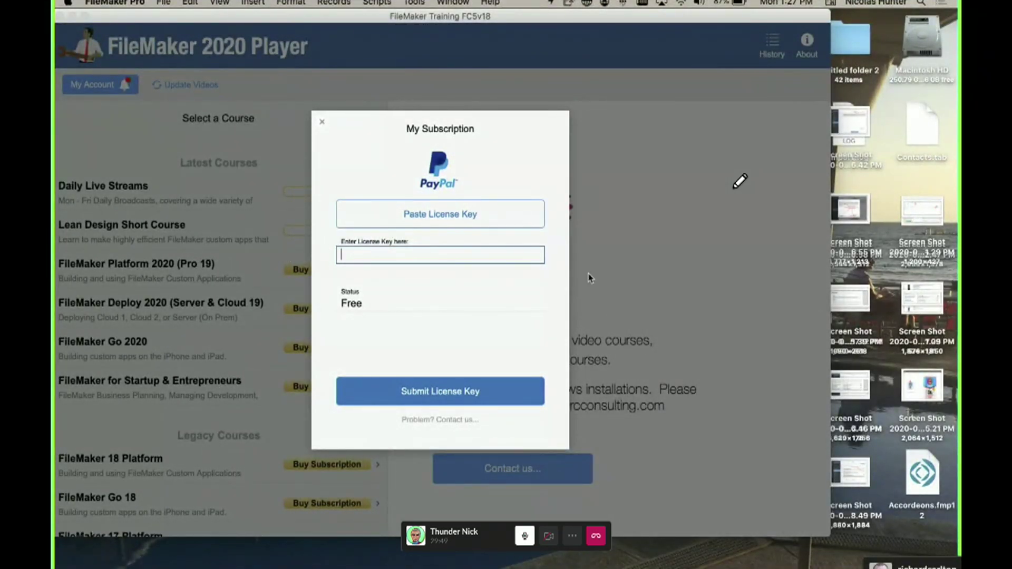
left_click(320, 124)
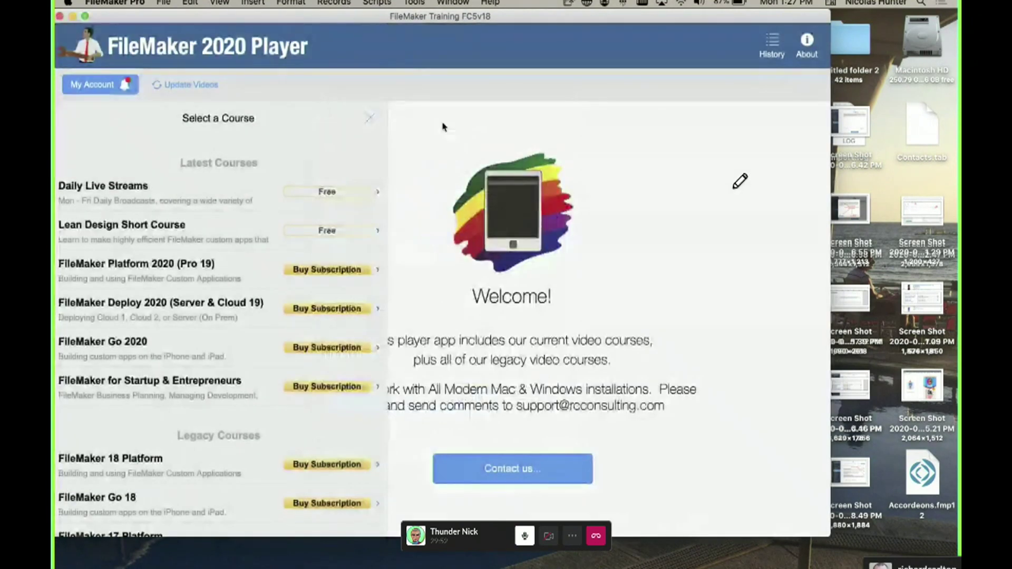
left_click(113, 89)
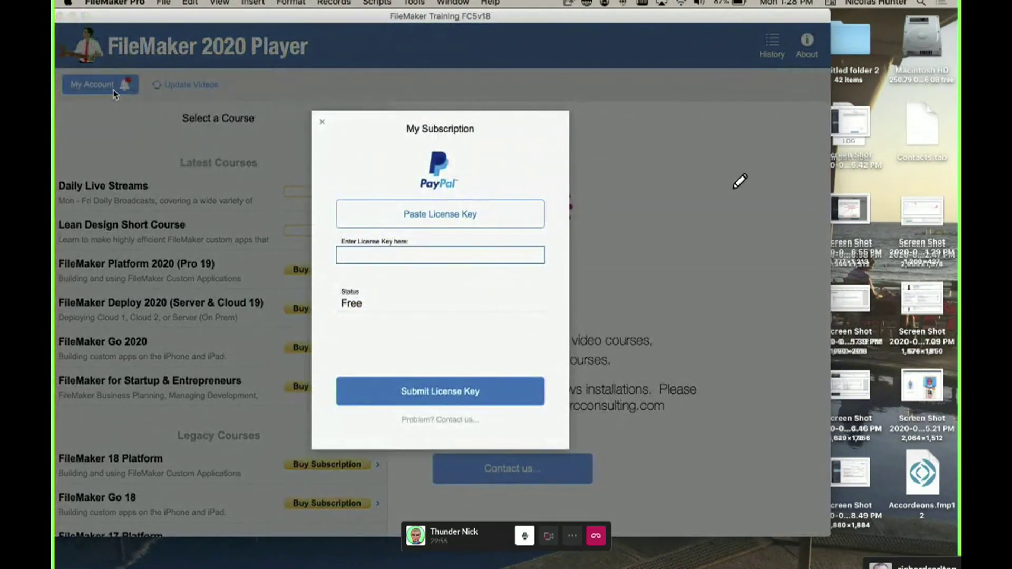
left_click(113, 90)
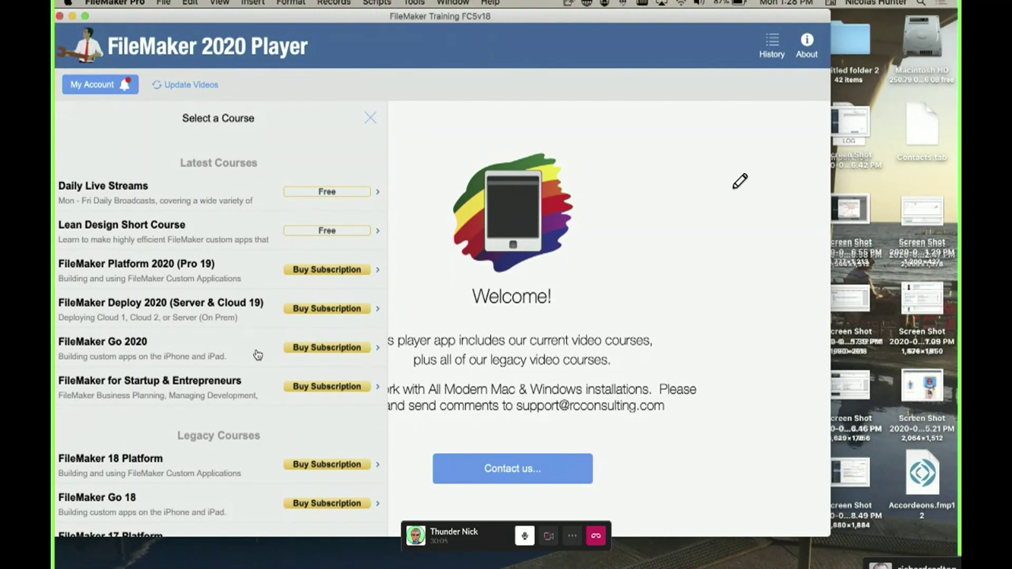
Collapse and reopen the course selection list, then open the My Subscription card, leave its license key field and close the card.
left_click(369, 117)
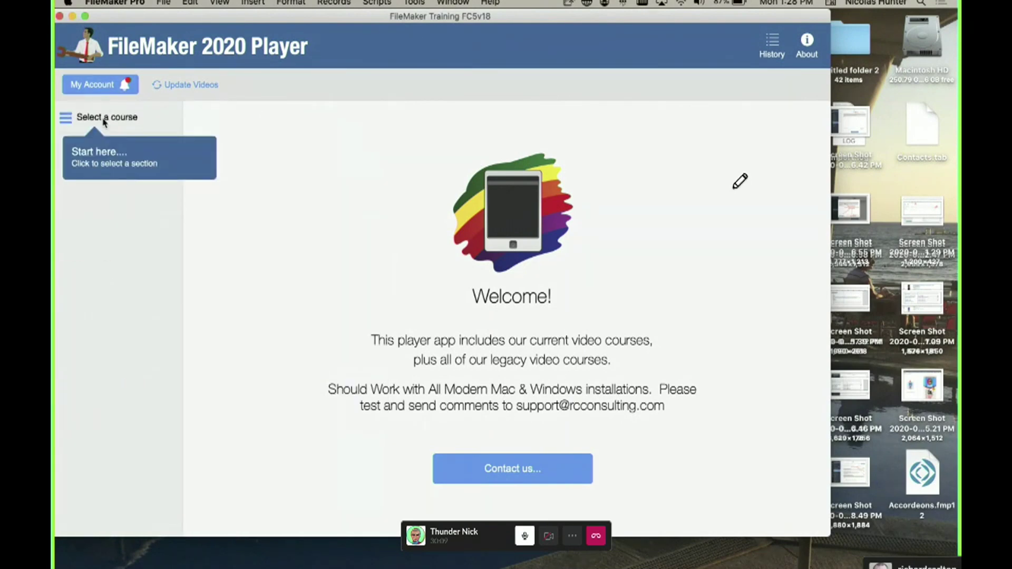
left_click(104, 120)
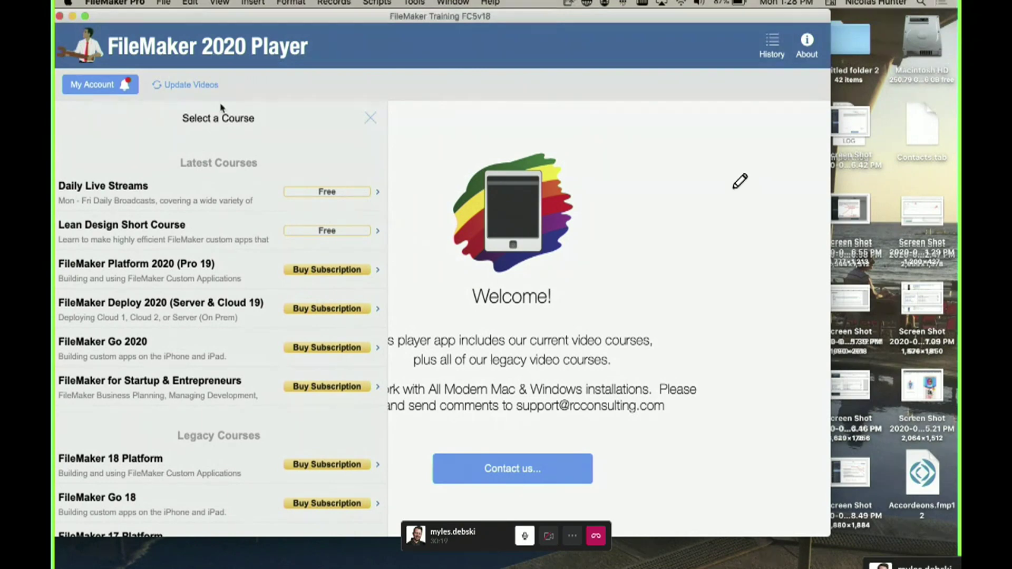
left_click(111, 87)
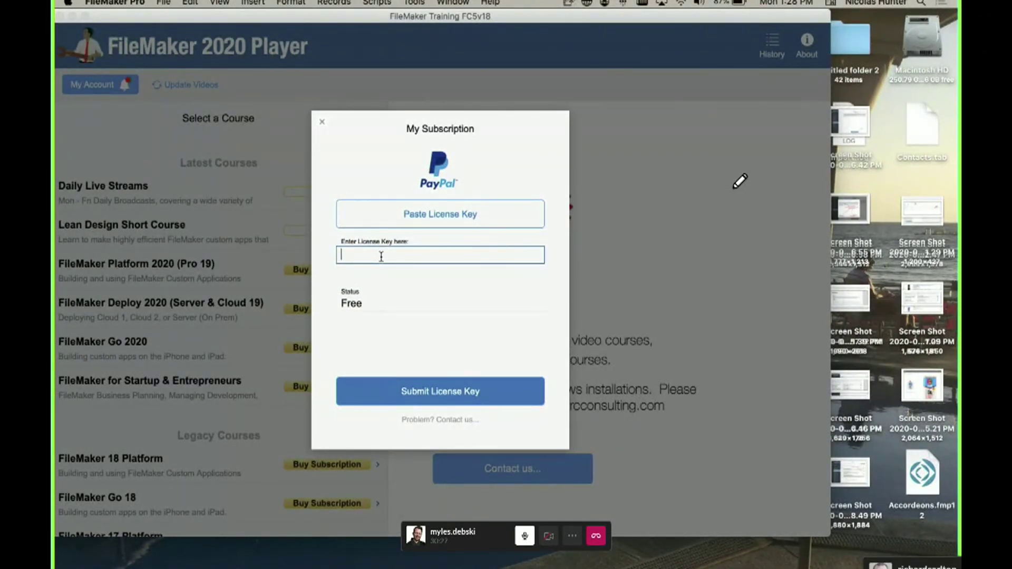
left_click(199, 4)
left_click(198, 4)
left_click(362, 309)
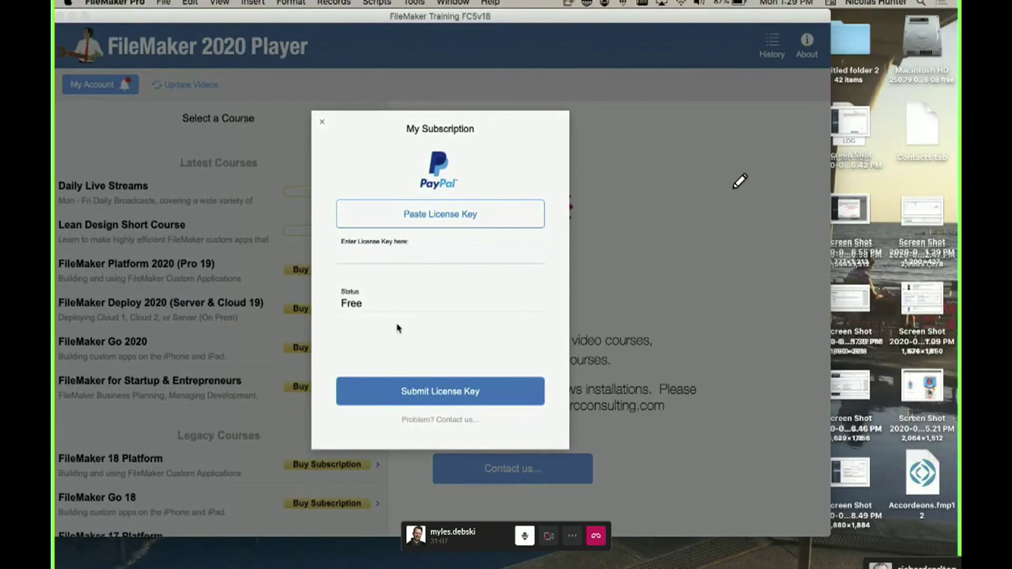
left_click(321, 123)
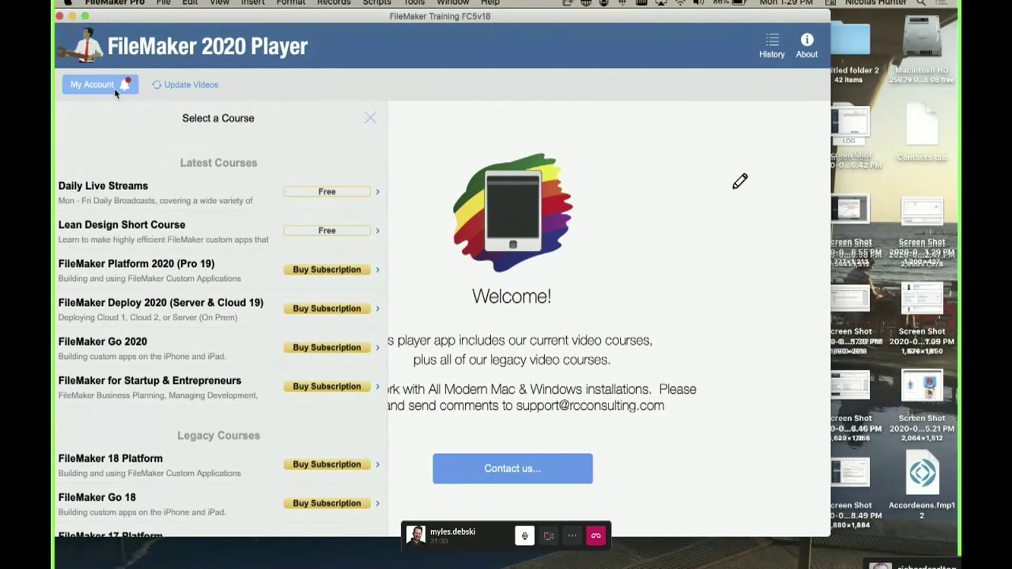
Inspect the slide_1 panel behind the course list in Layout mode, then return to Browse mode and reopen the course list.
left_click(162, 3)
left_click(143, 4)
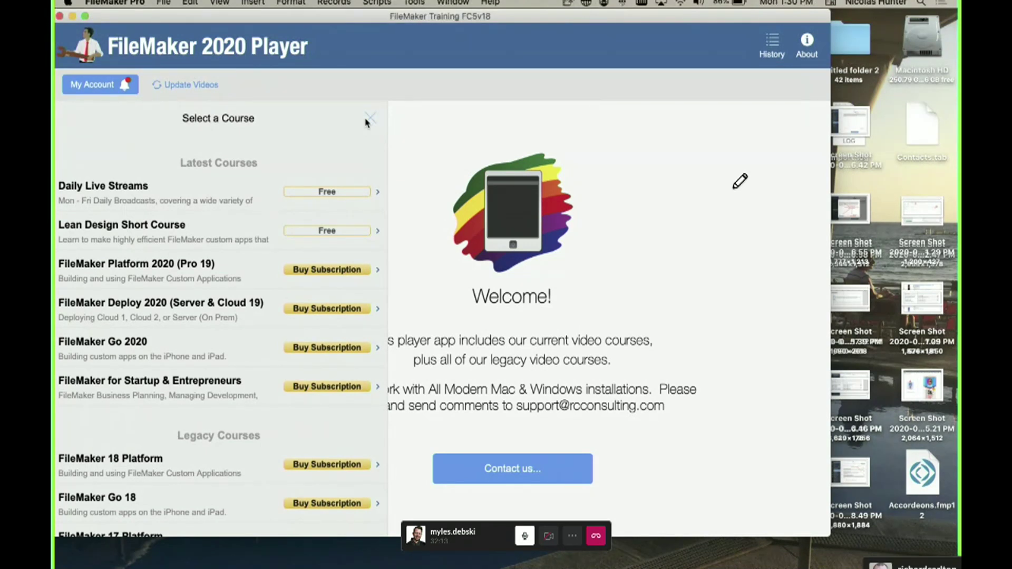
key("super+l")
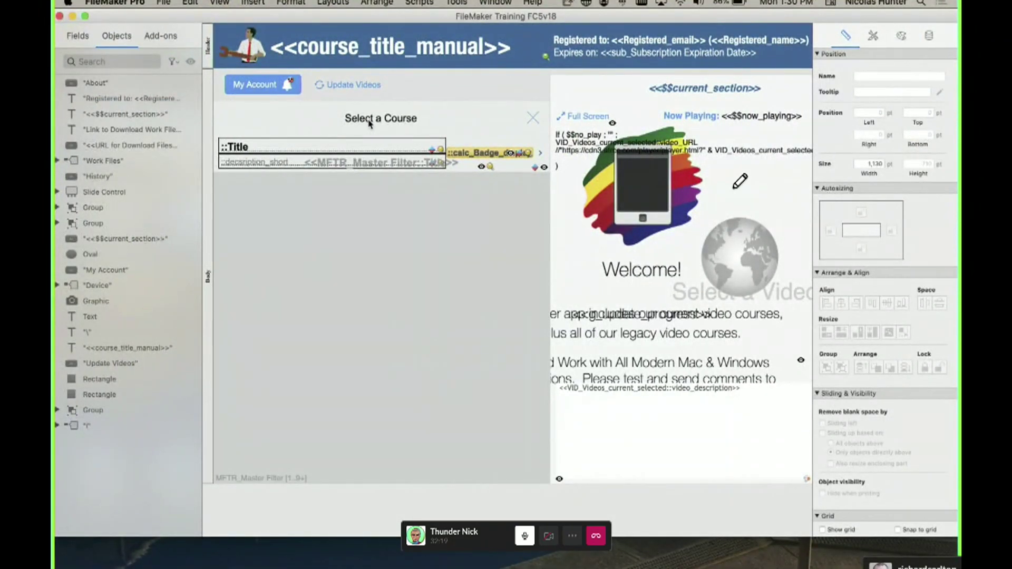
left_click(511, 126)
left_click(555, 110)
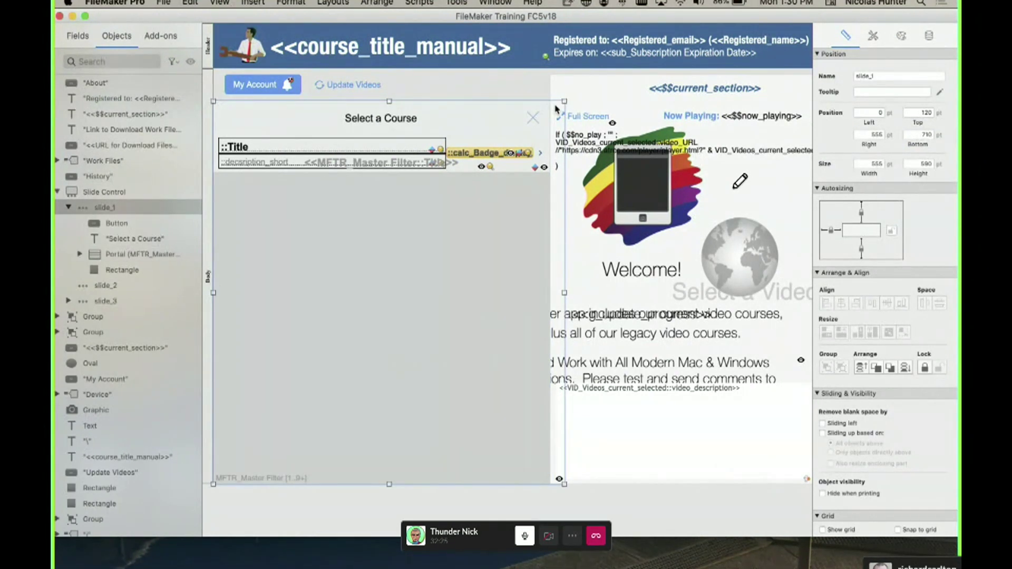
key("super+b")
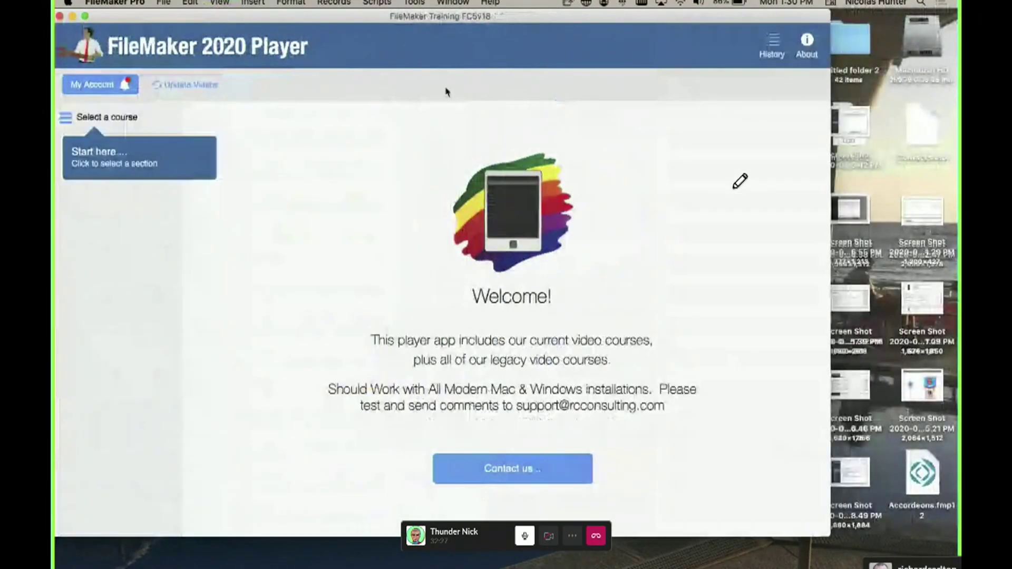
left_click(67, 120)
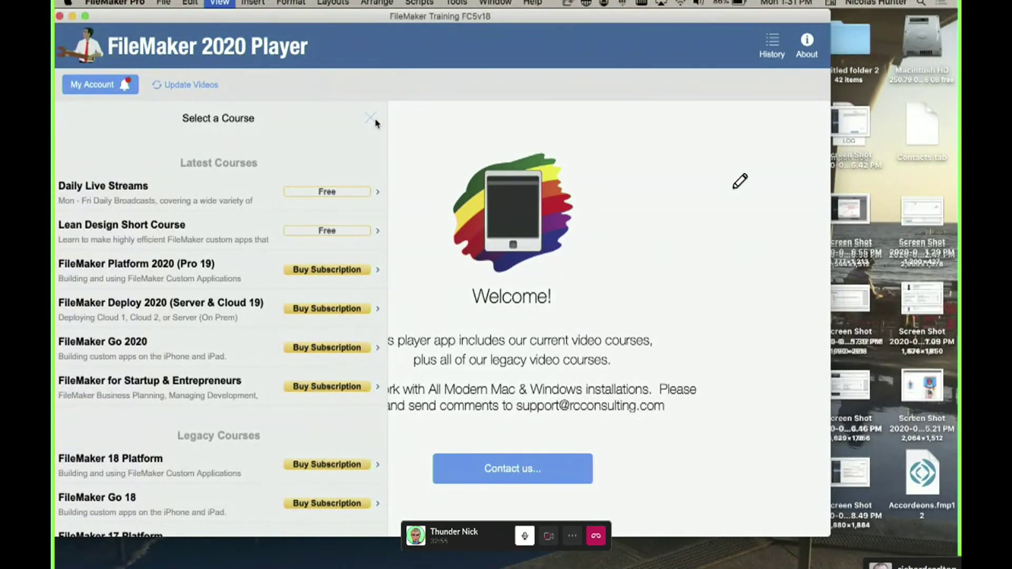
In Layout mode, draw a slide control about 343 by 252 pt over the lower part of the Select a Course panel.
key("super+l")
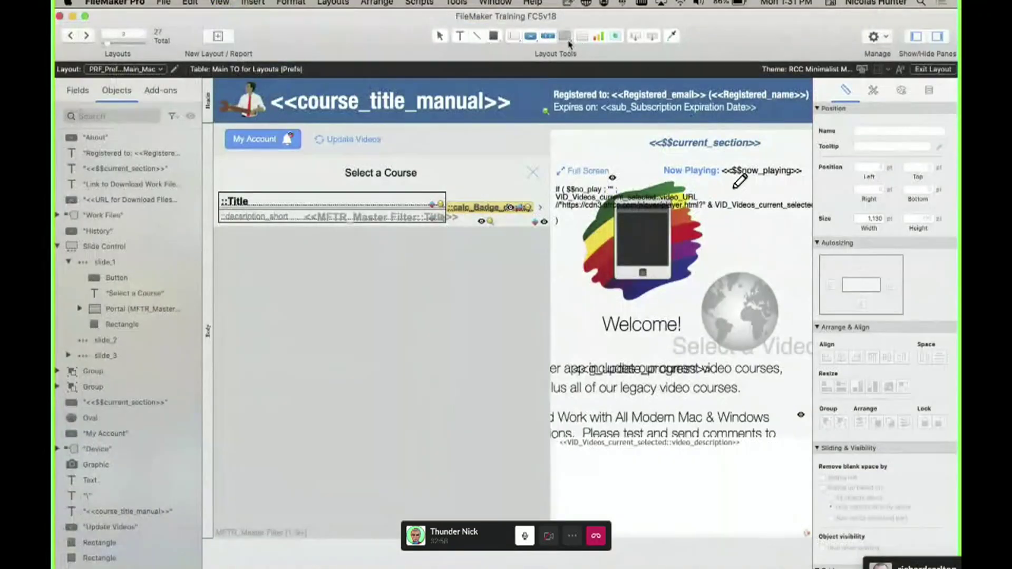
left_click(564, 35)
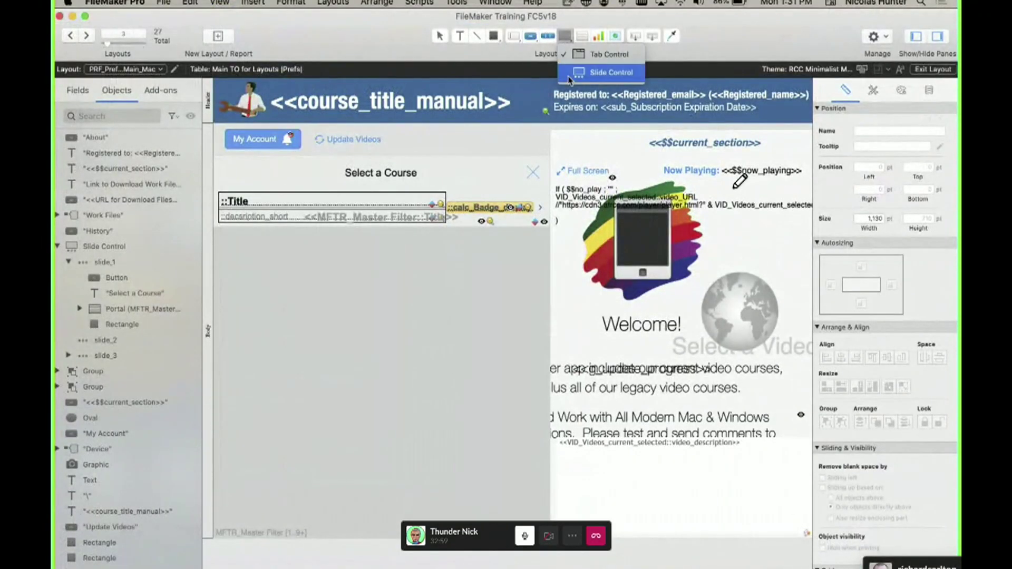
left_click(568, 73)
mouse_move(410, 320)
left_mouse_down()
mouse_move(622, 446)
mouse_move(625, 479)
left_mouse_up()
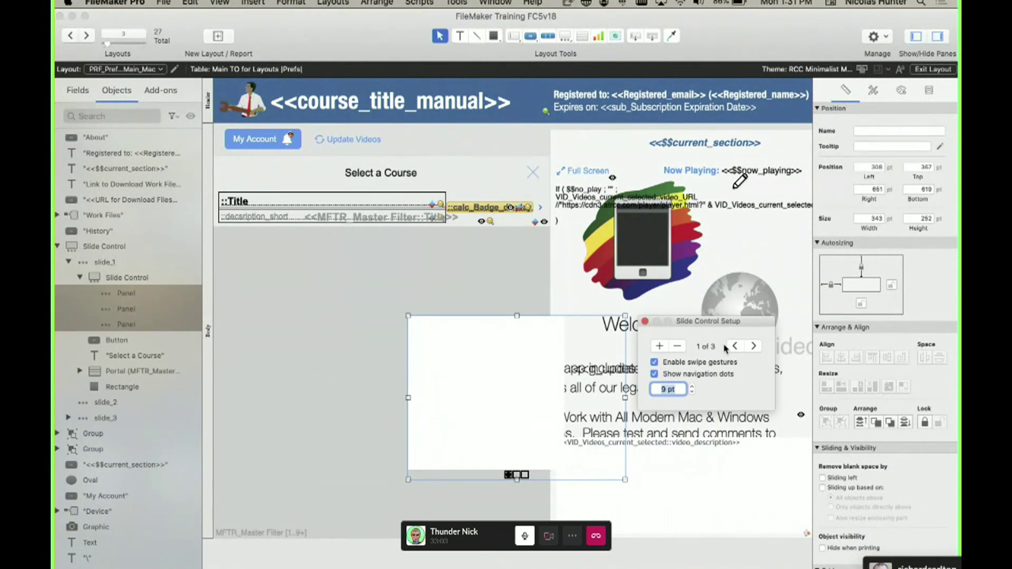
Move the Slide Control Setup window over the new slide control and step back and forth through its three panels.
left_click(753, 347)
left_click(735, 346)
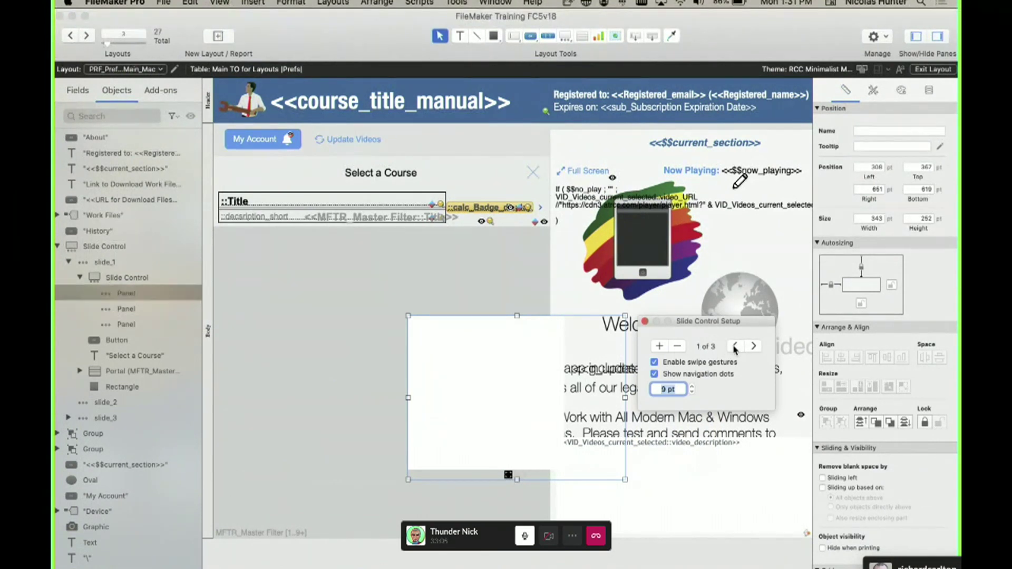
left_click_drag(699, 322, 521, 354)
left_click(574, 378)
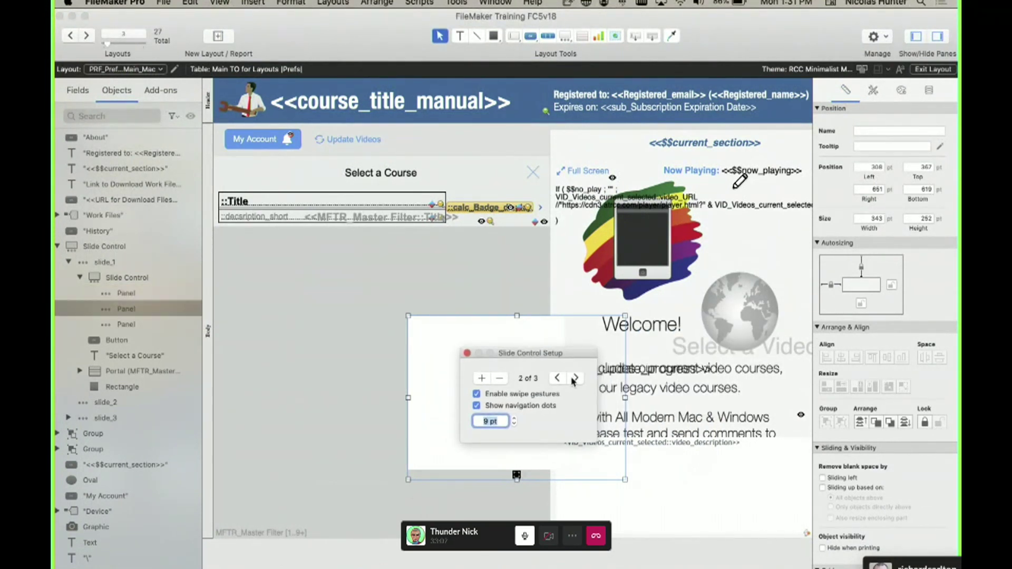
left_click(575, 378)
left_click(557, 377)
left_click(557, 378)
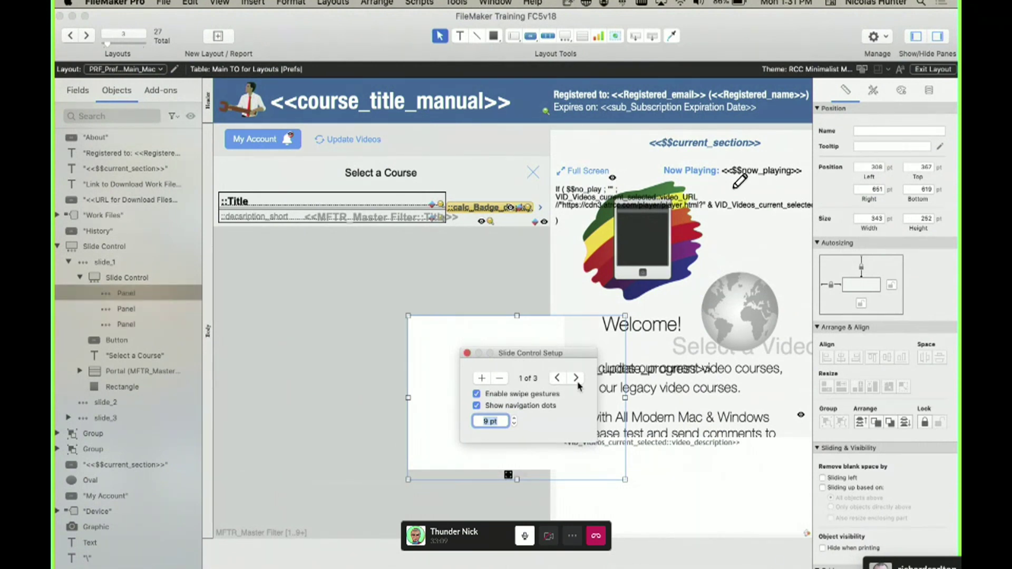
left_click(576, 377)
left_click(576, 377)
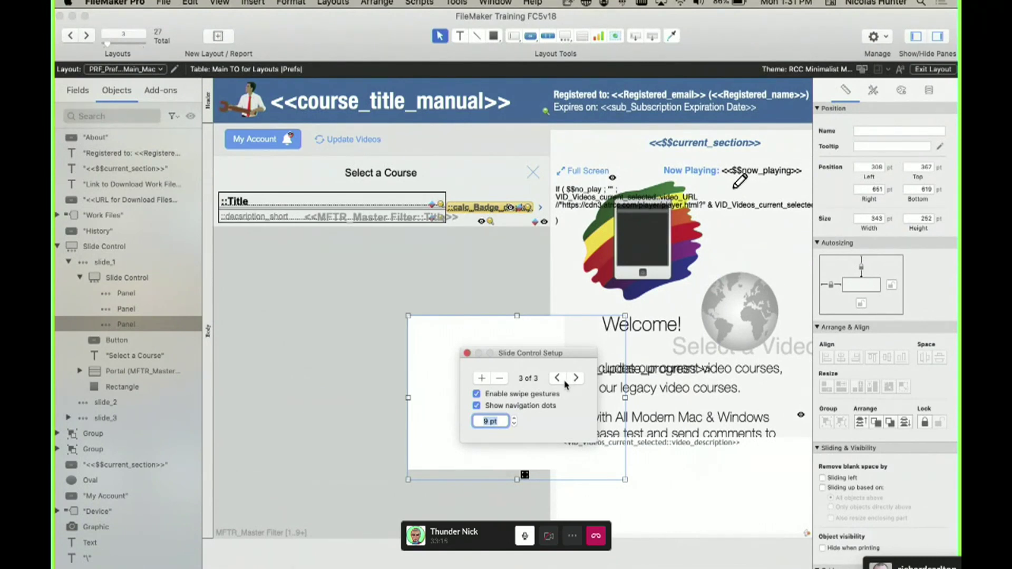
left_click(558, 378)
left_click(559, 379)
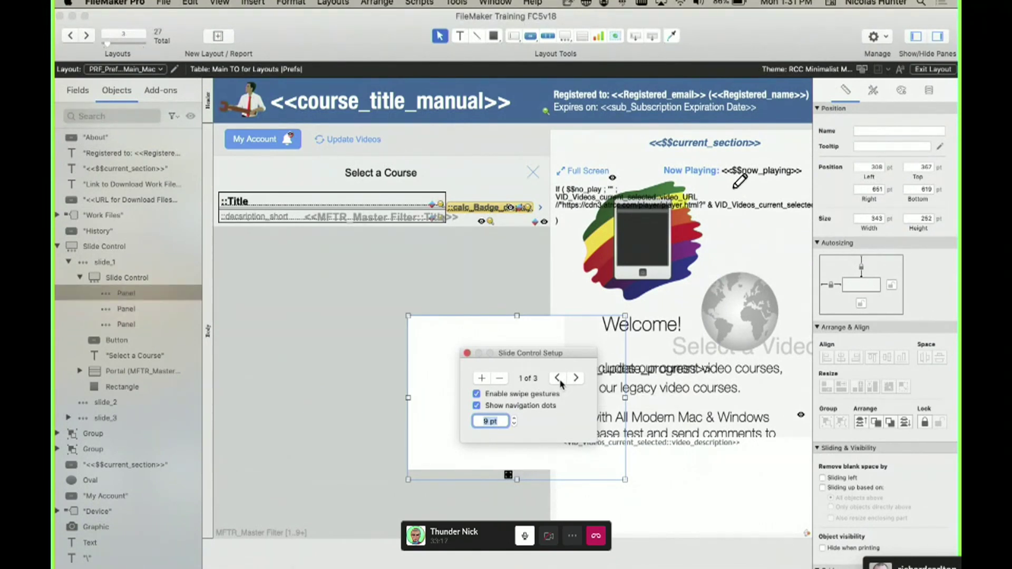
Close the slide control's setup and delete the newly drawn slide control from the layout.
left_click(467, 353)
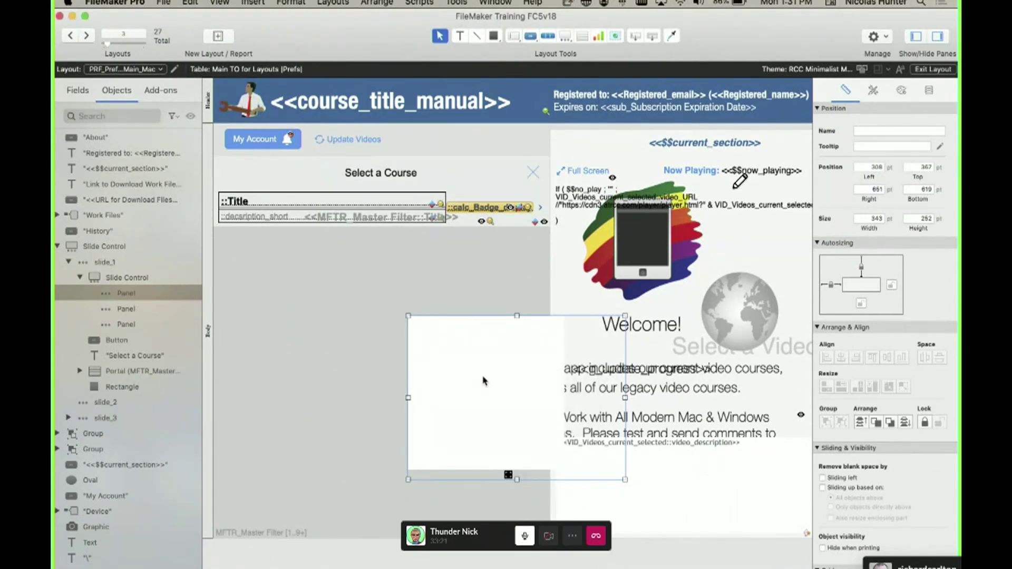
left_click(458, 378)
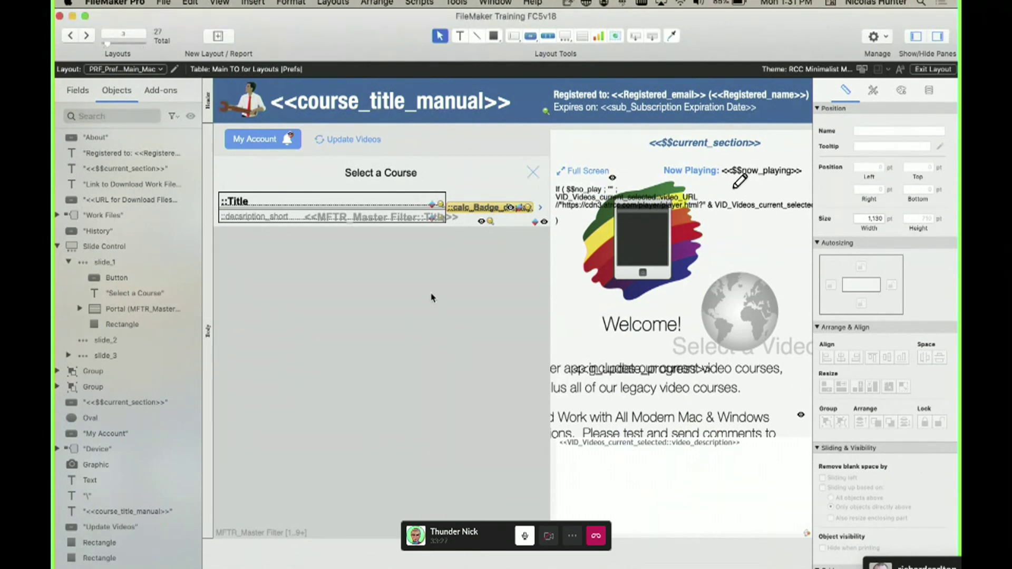
Create a new computer form layout that shows records from the Main TO for Layouts table.
left_click(218, 35)
left_click(290, 260)
left_click(267, 372)
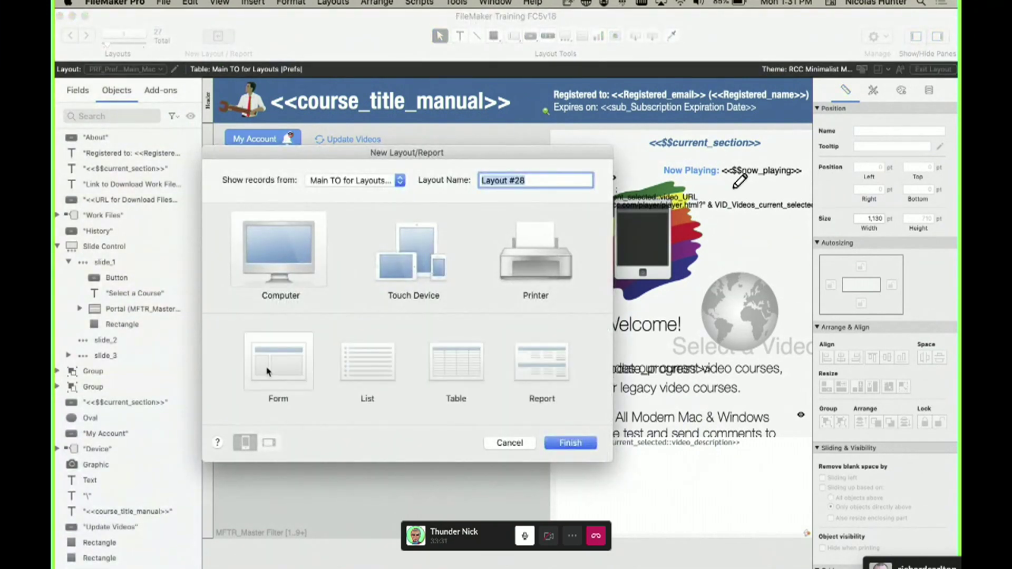
left_click(583, 443)
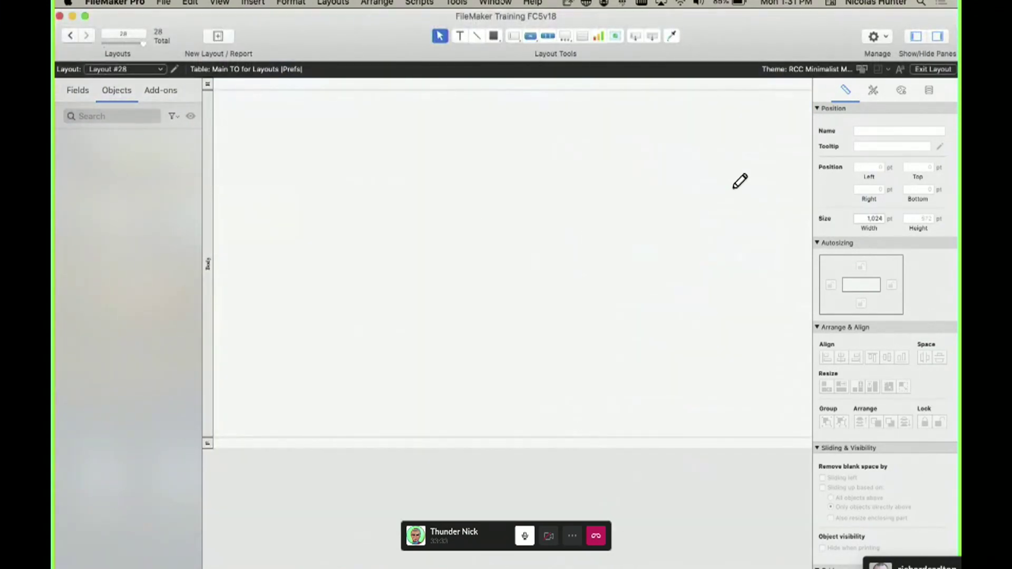
Draw a slide control about 377 by 378 pt in the blank layout's body and close its setup.
left_click(530, 38)
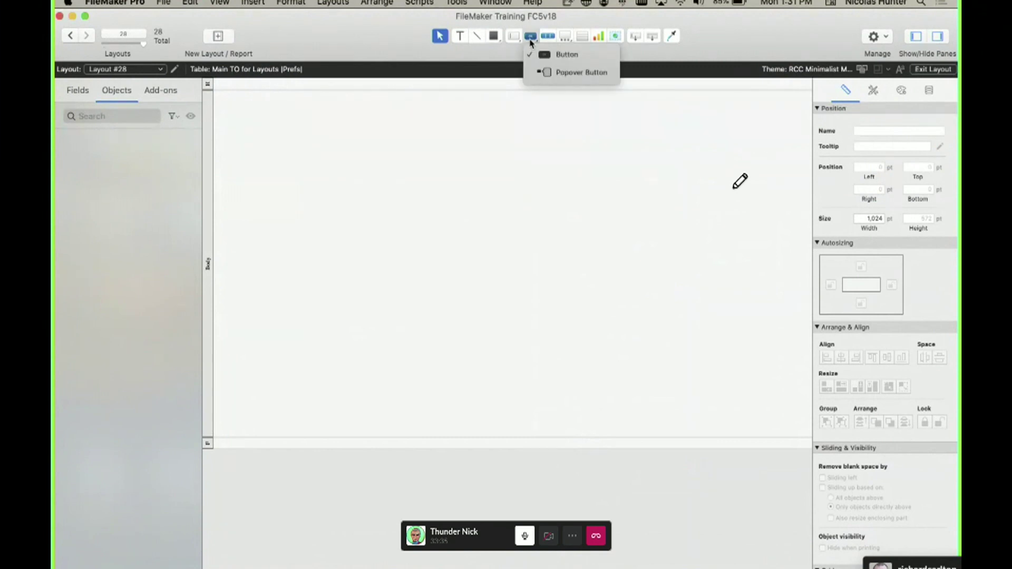
left_click(567, 54)
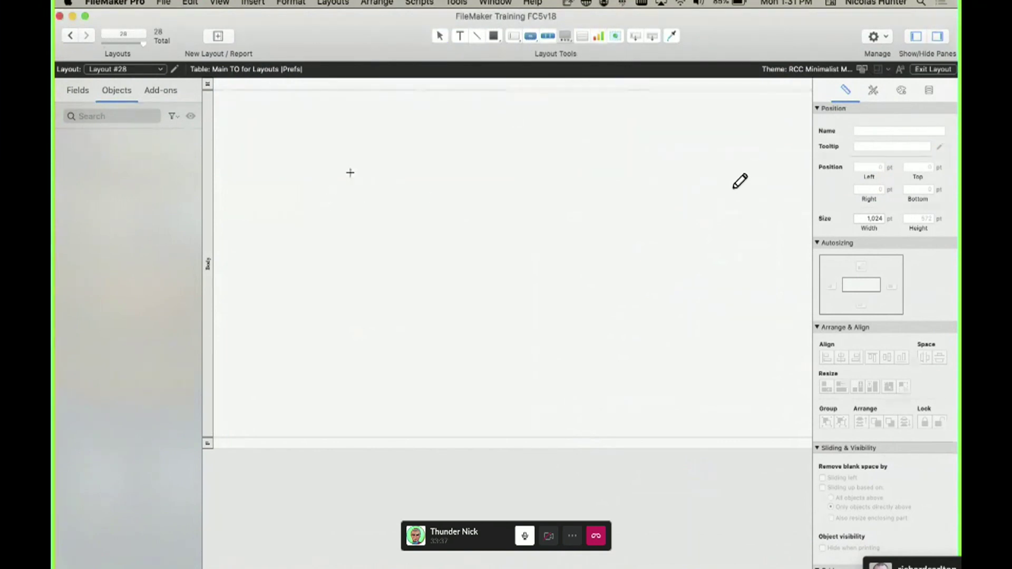
mouse_move(350, 162)
left_mouse_down()
mouse_move(488, 271)
mouse_move(588, 407)
left_mouse_up()
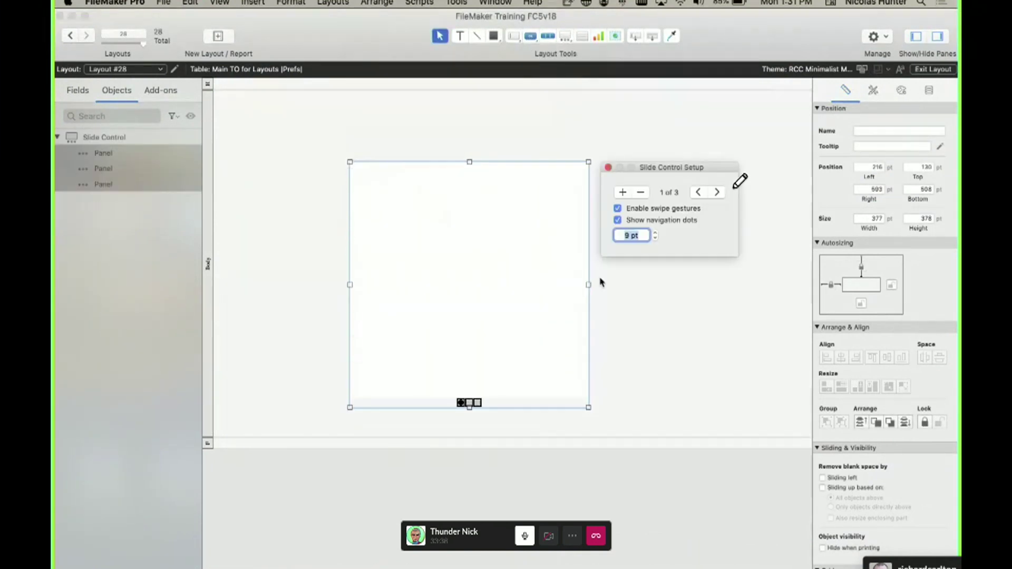
left_click(608, 167)
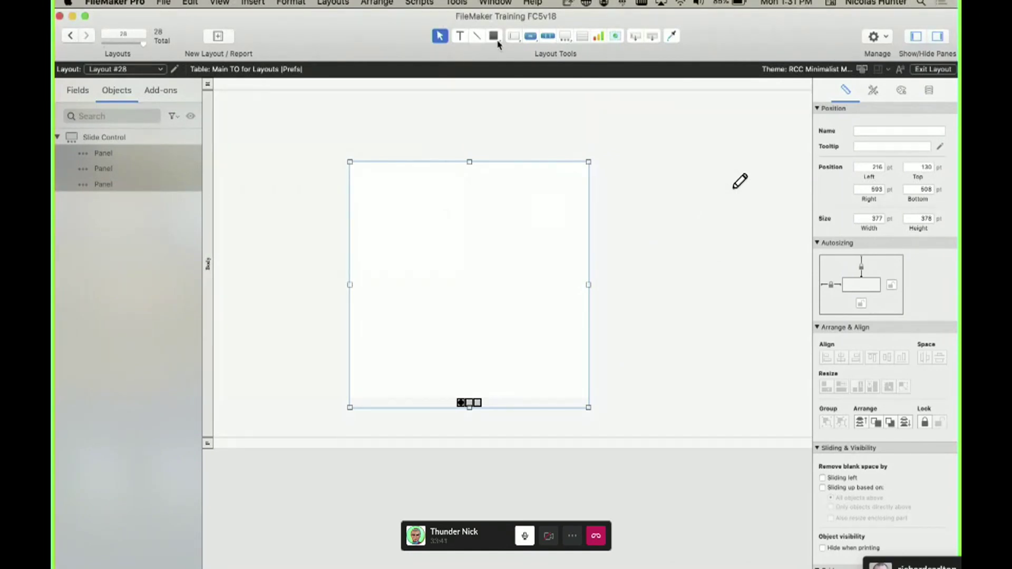
Add a text block reading 1 to the slide control's first panel, and place a copy reading 2 just outside the control.
left_click(459, 35)
left_click_drag(441, 112, 490, 251)
type("1")
left_click(625, 192)
left_click_drag(487, 242, 634, 250)
double_click(635, 253)
type("2")
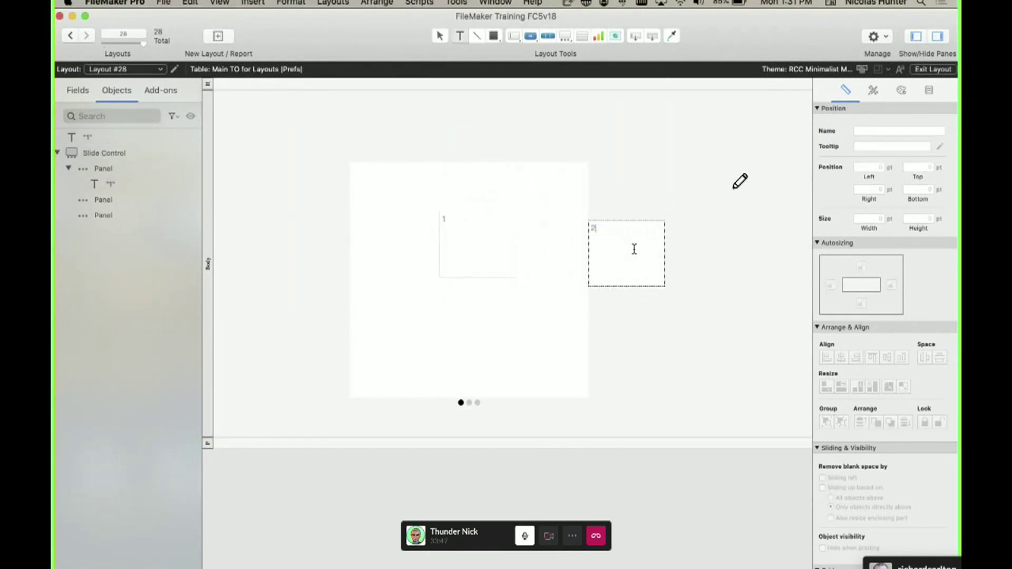
Show the slide control's second panel and move the 2 text block into the middle of it.
key("Escape")
double_click(564, 271)
left_click(716, 192)
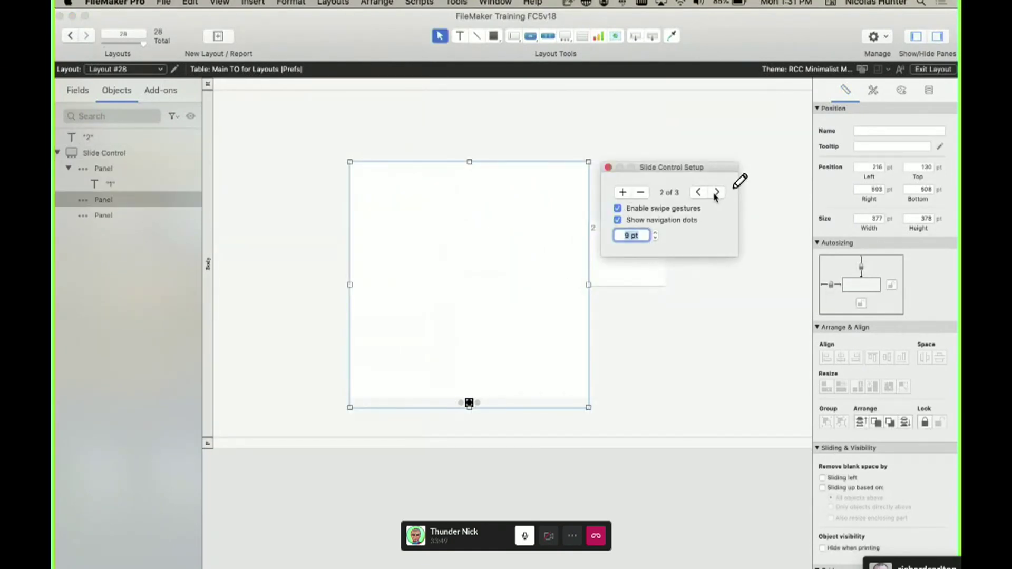
left_click_drag(641, 277, 492, 272)
Put a copy of the 2 text block on the slide control's third panel and change its text to 3.
double_click(460, 362)
left_click(717, 192)
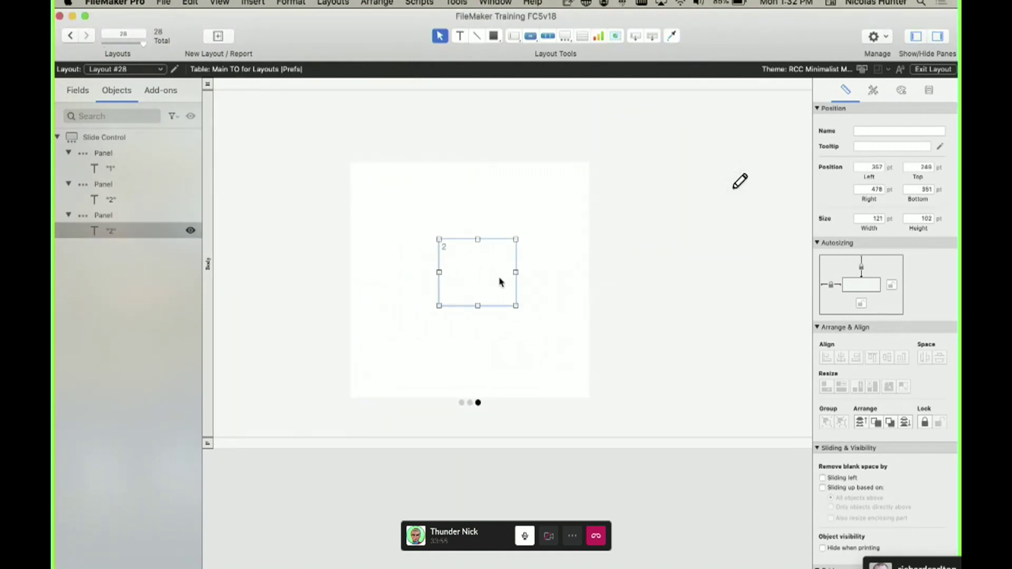
double_click(468, 247)
triple_click(468, 247)
type("3")
key("Escape")
left_click(662, 291)
Switch to Browse mode and view the slide control's third, second and first panels in turn.
key("super+b")
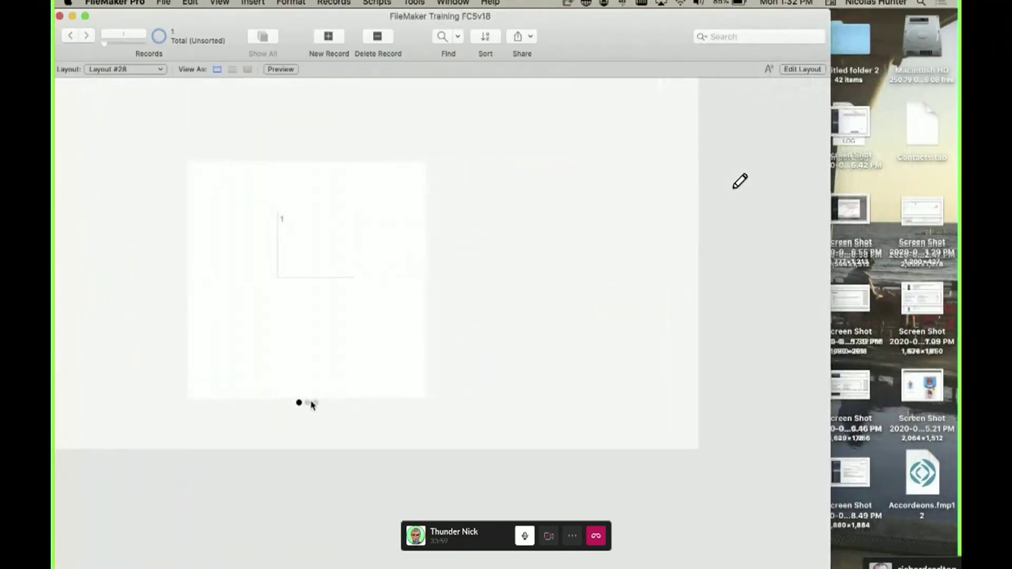
left_click(315, 403)
left_click(307, 403)
left_click(299, 404)
In Layout mode, fill the 1 text block with solid dark blue and turn on its missing border lines.
key("super+l")
left_click(443, 211)
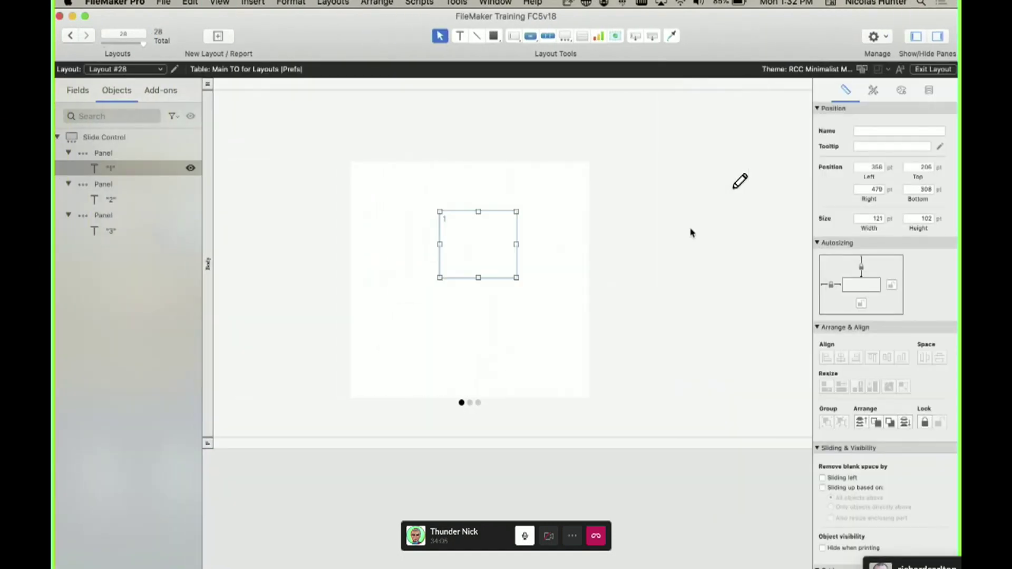
left_click(873, 90)
left_click(901, 91)
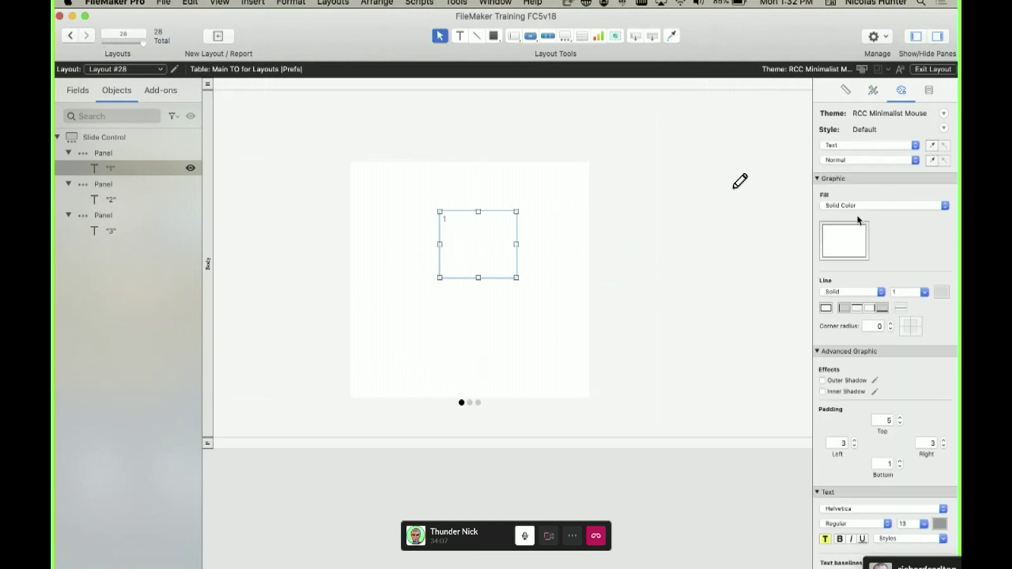
left_click(847, 262)
left_click(811, 355)
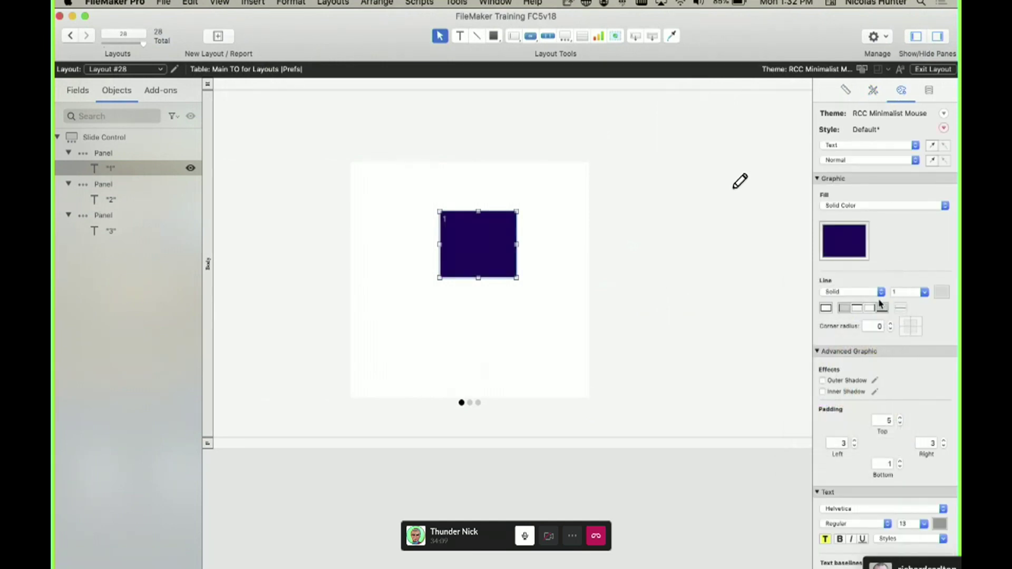
left_click(869, 308)
left_click(857, 308)
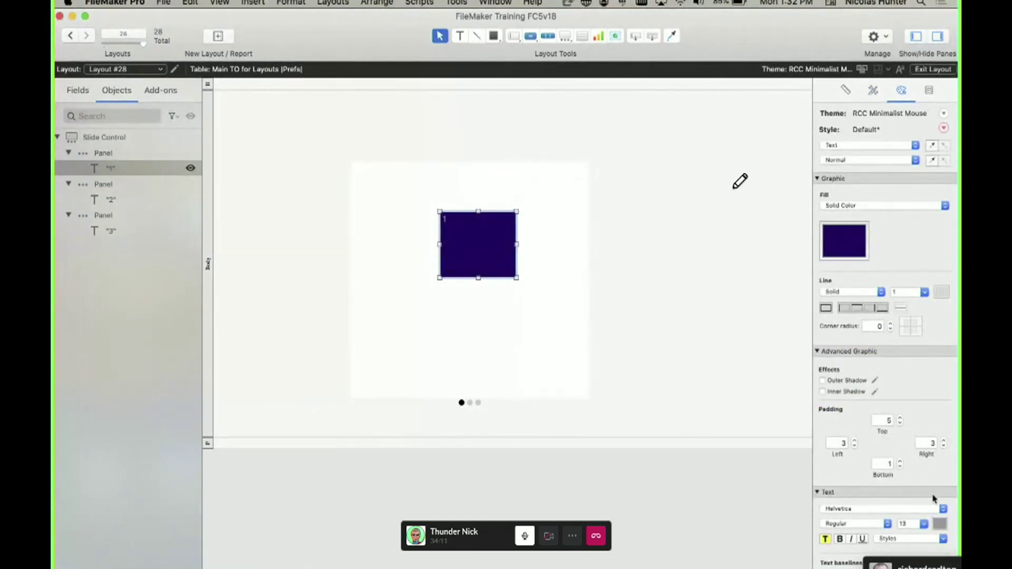
Set the text colour of the 1 block to white.
left_click(939, 524)
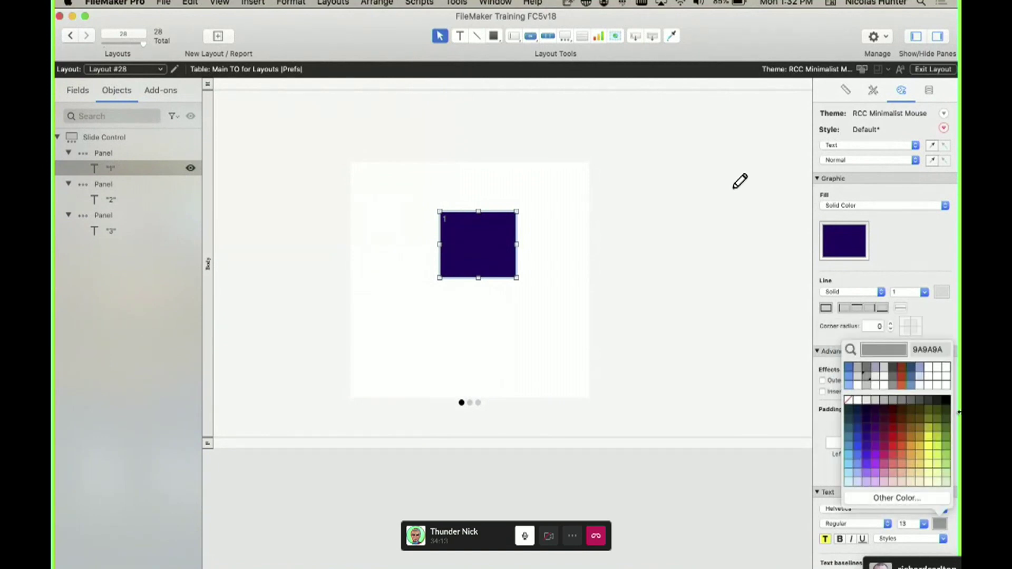
left_click(946, 401)
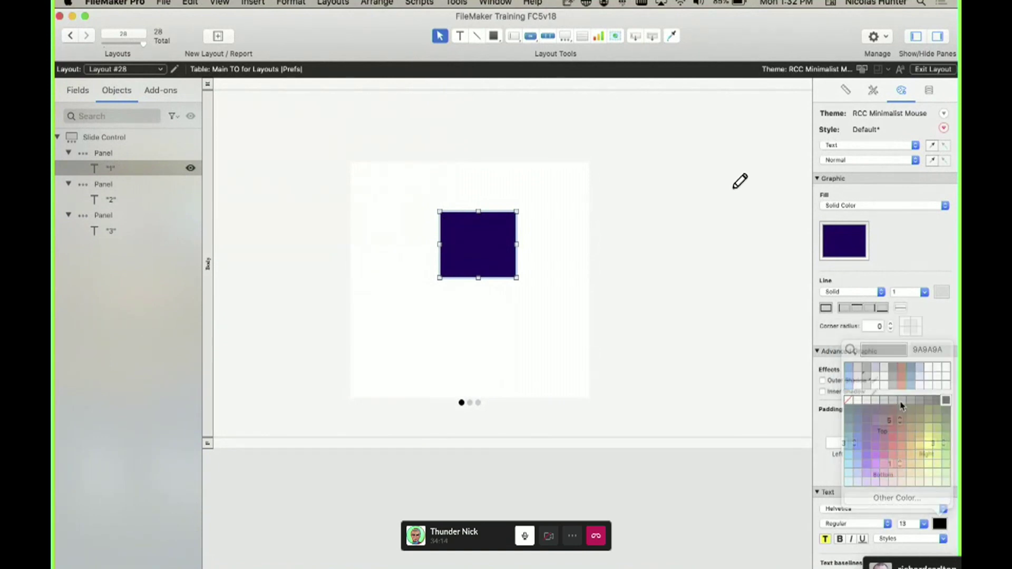
left_click(938, 524)
left_click(855, 404)
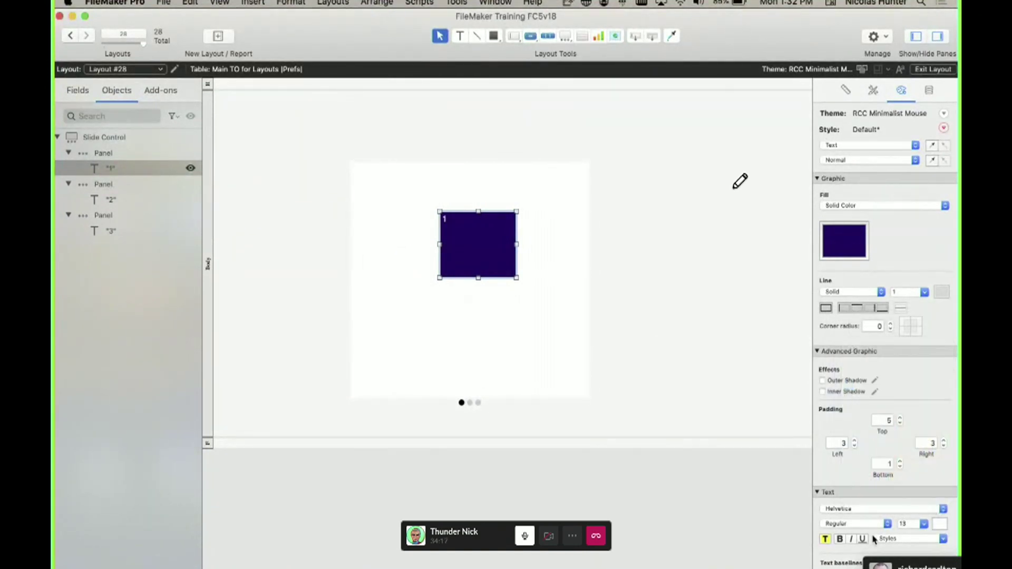
Centre the 1 block's text horizontally and vertically and set its font size to 18.
scroll(830, 464, "down", 5)
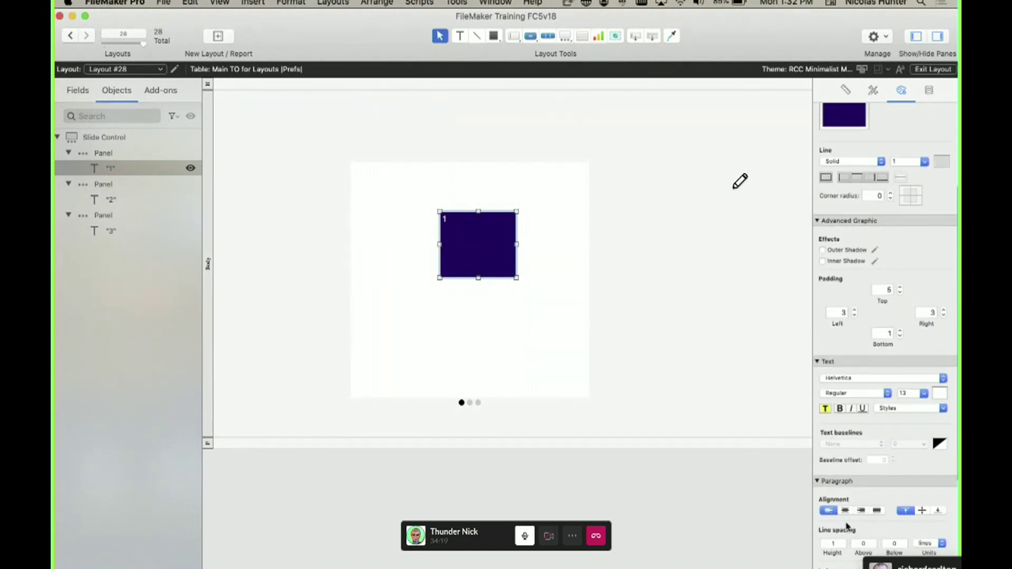
left_click(846, 511)
left_click(923, 510)
double_click(909, 394)
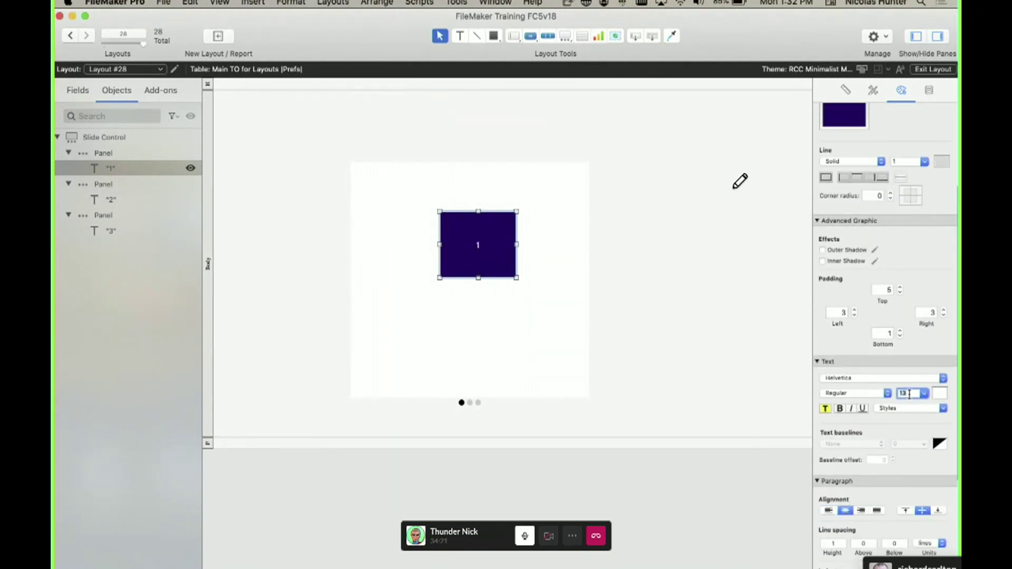
type("18")
key("Return")
In Browse mode, show the slide control's second panel and open a new window of the file.
key("super+b")
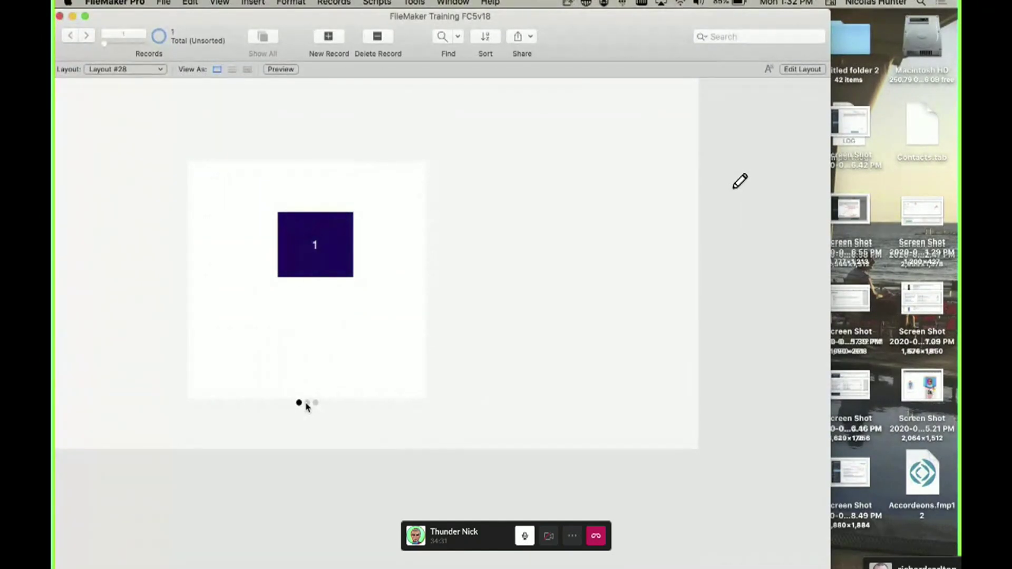
left_click(308, 404)
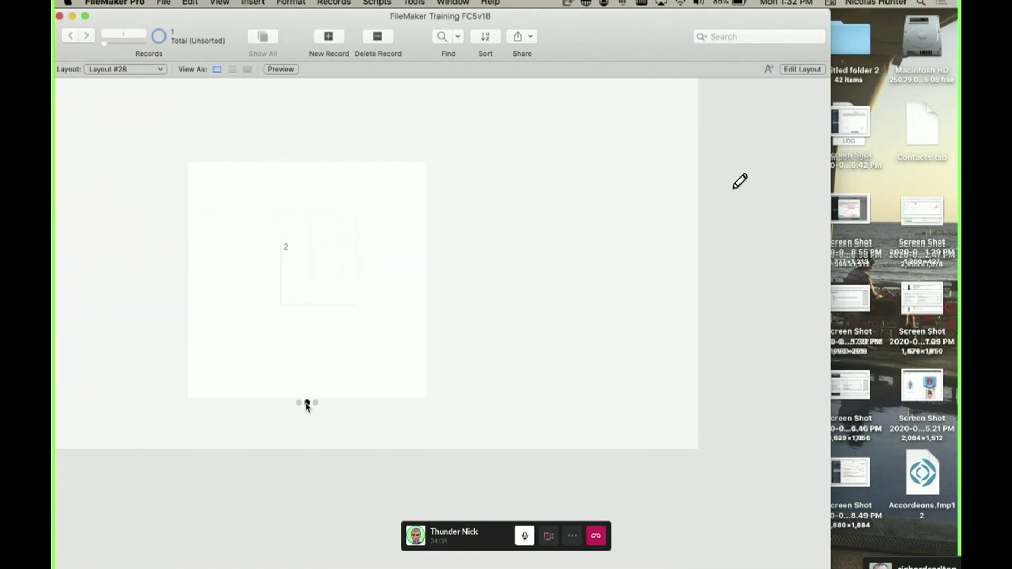
left_click(452, 3)
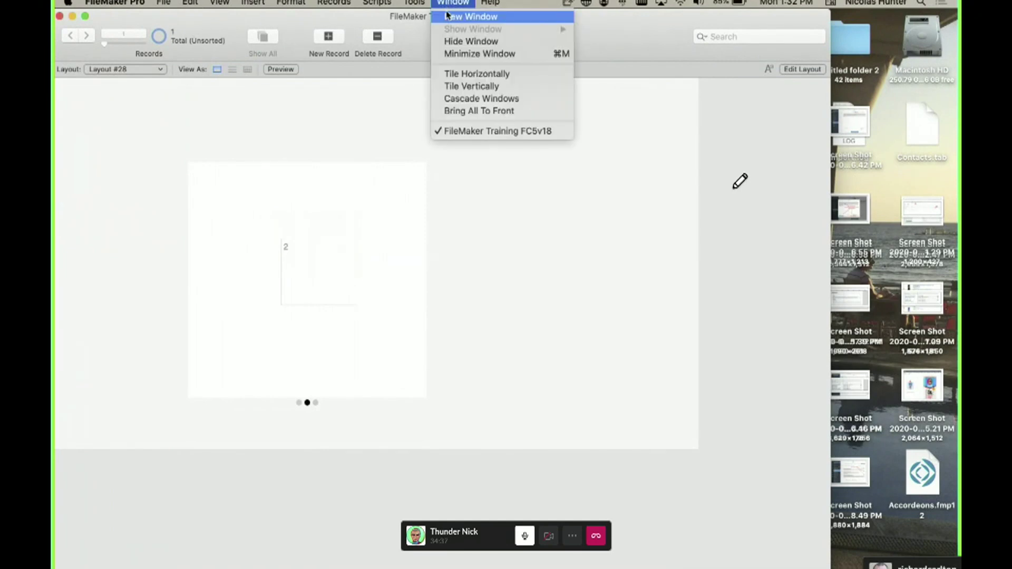
key("Return")
Switch the new window to the PRF_Preferences_Main_Mac layout, and open and close its Select a Course list.
left_click(111, 88)
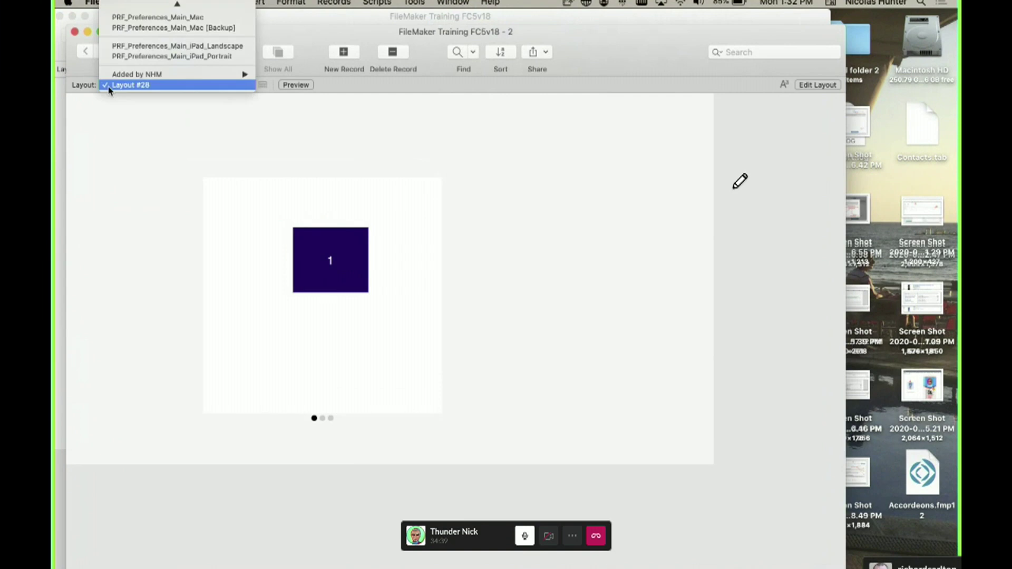
left_click(158, 20)
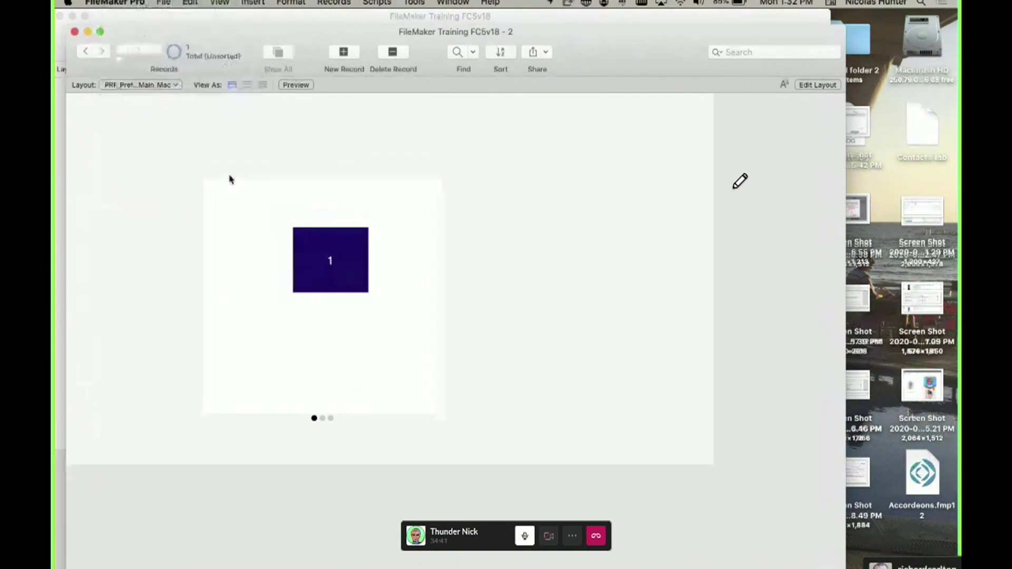
left_click(129, 184)
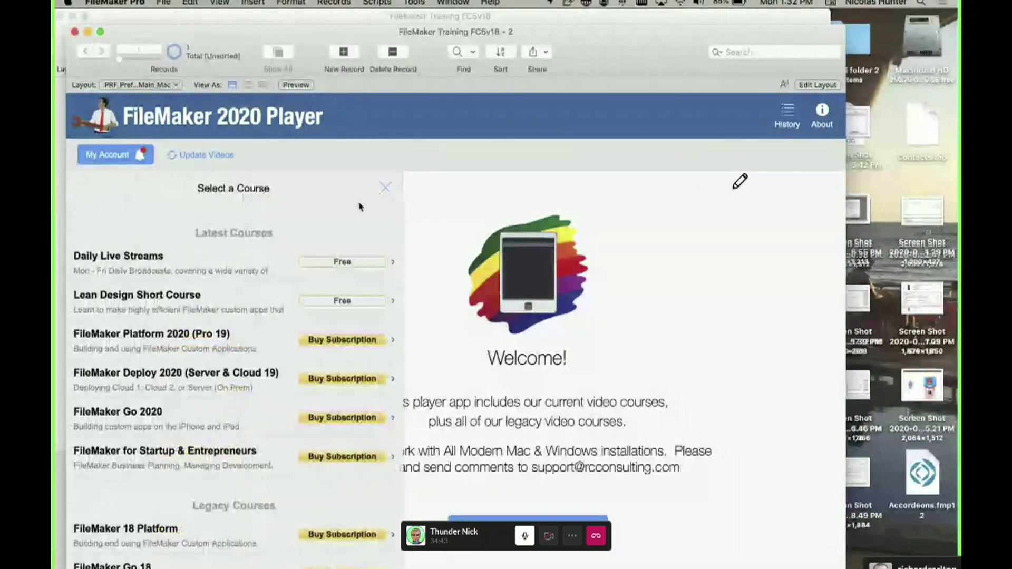
left_click(386, 191)
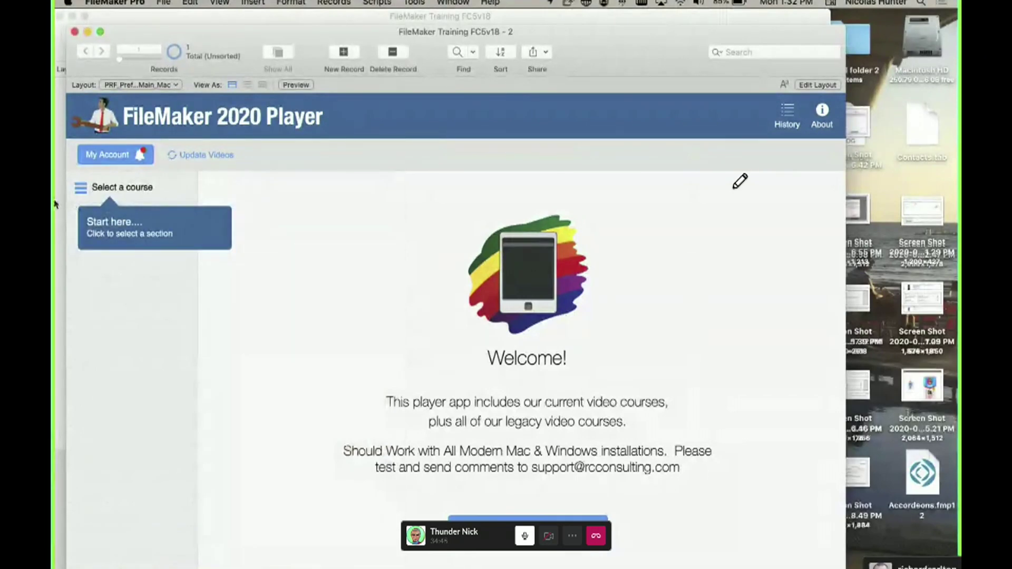
Move the second window aside and switch the original window's slide control to its first panel and back to its second.
left_click_drag(310, 29, 645, 130)
left_click(283, 405)
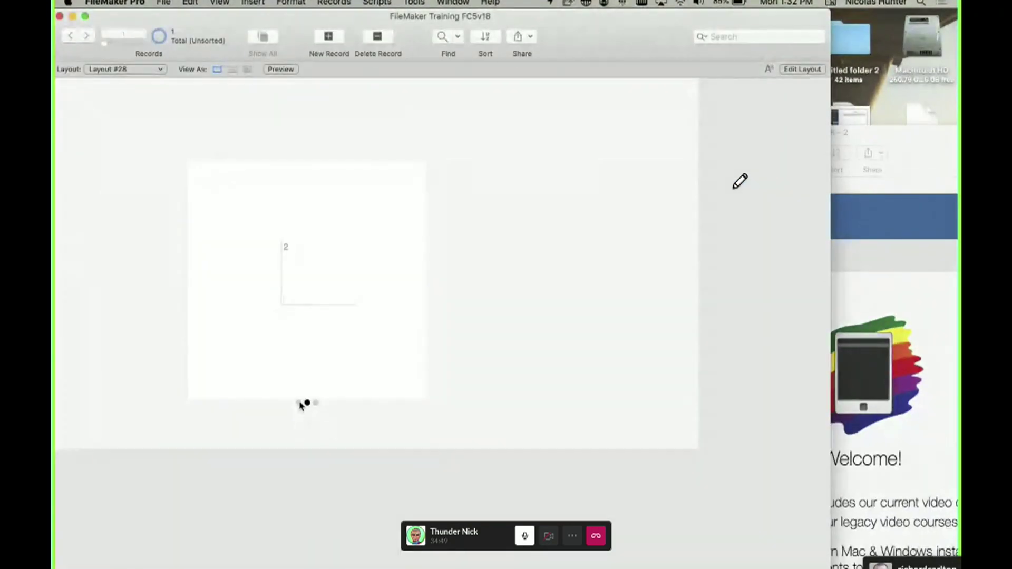
left_click(299, 402)
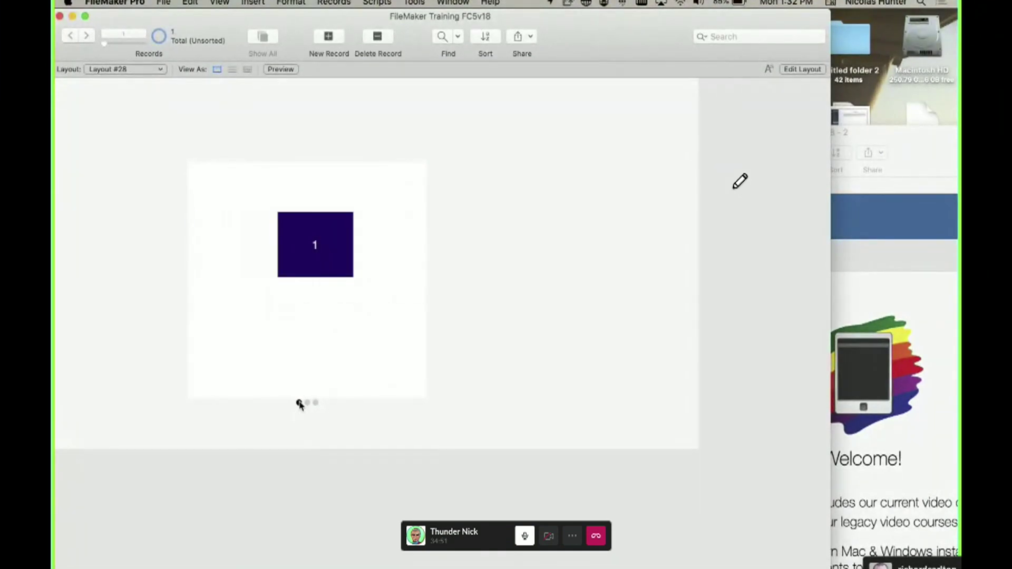
left_click(307, 404)
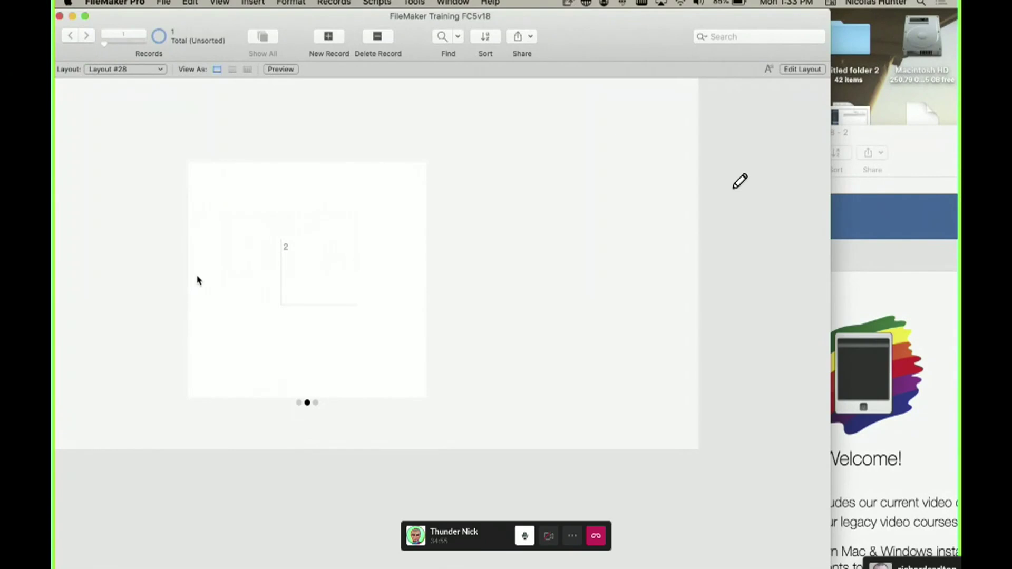
In Layout mode, draw a tab control overlapping the upper part of the slide control.
key("super+l")
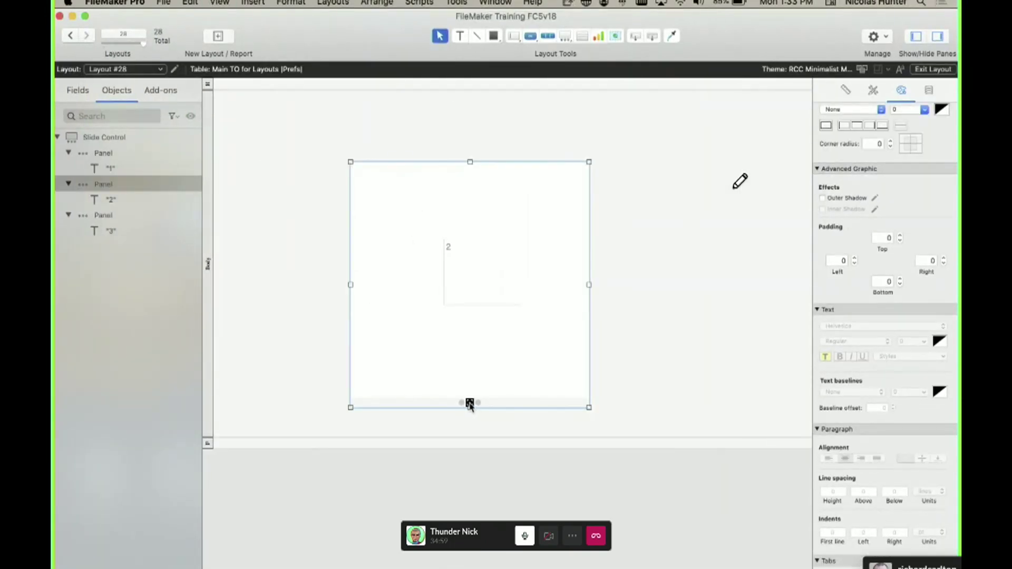
double_click(469, 404)
key("Escape")
left_click(565, 36)
left_click(569, 55)
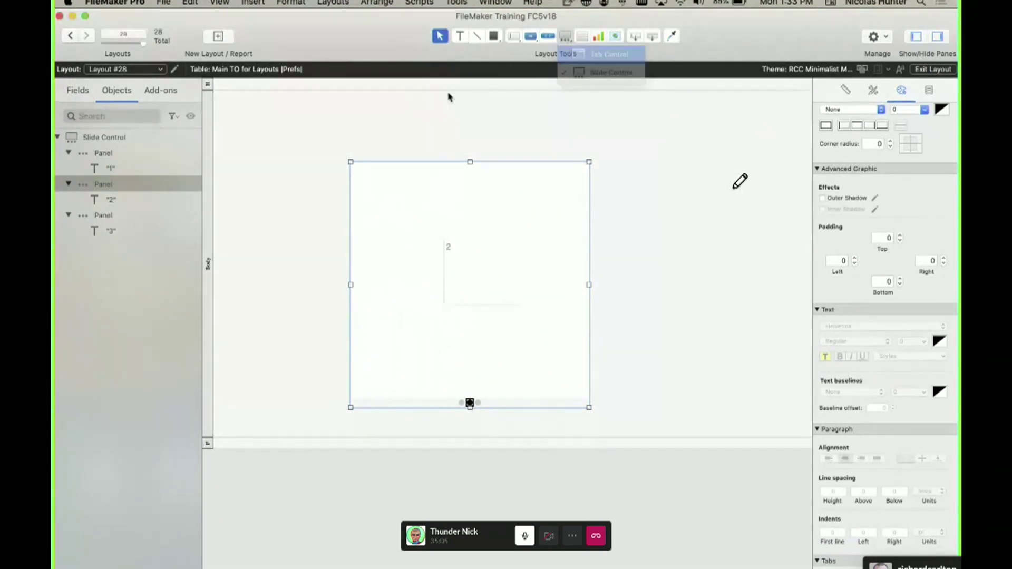
left_click_drag(395, 118, 652, 266)
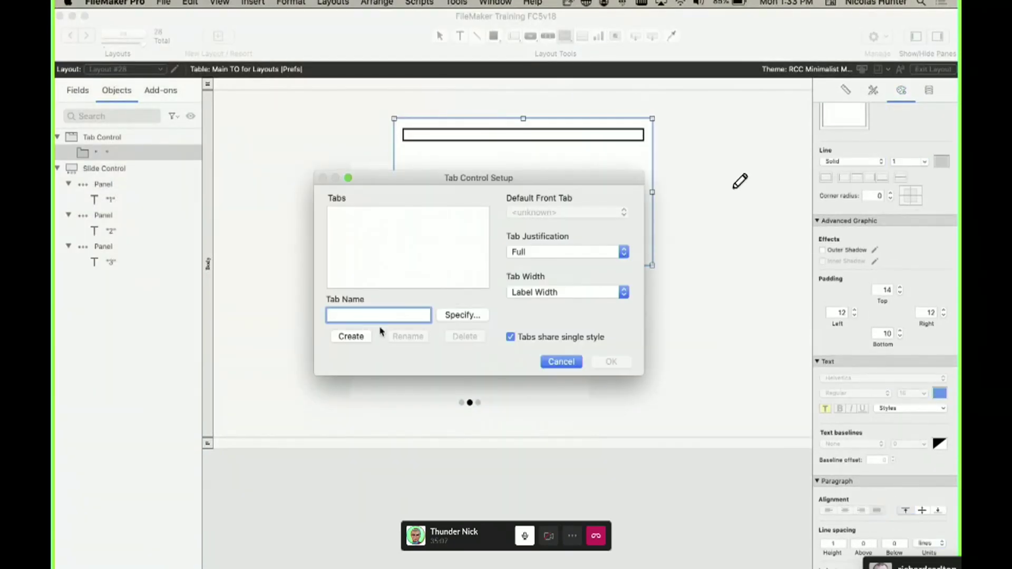
Create three unnamed tabs with a chosen default front tab in the tab control, and bring its middle tab to the front.
left_click(360, 338)
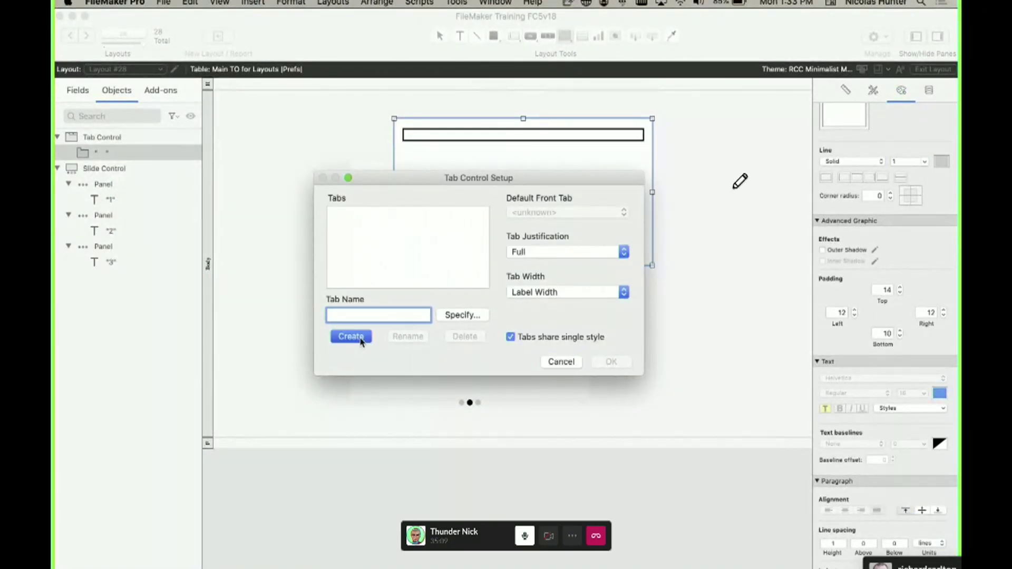
left_click(361, 338)
left_click(361, 338)
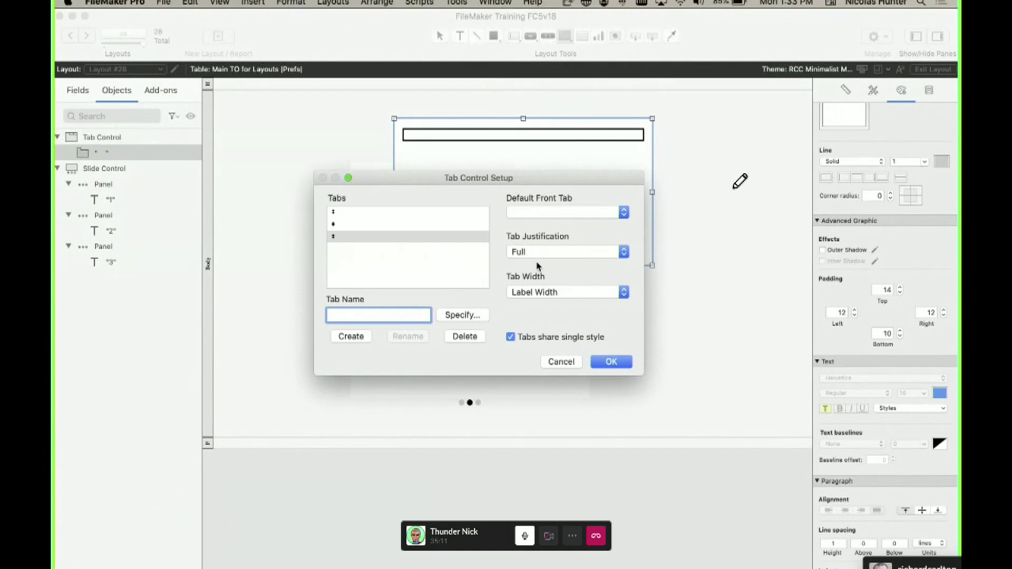
left_click(548, 213)
left_click(548, 227)
left_click(610, 364)
left_click(659, 335)
left_click(506, 141)
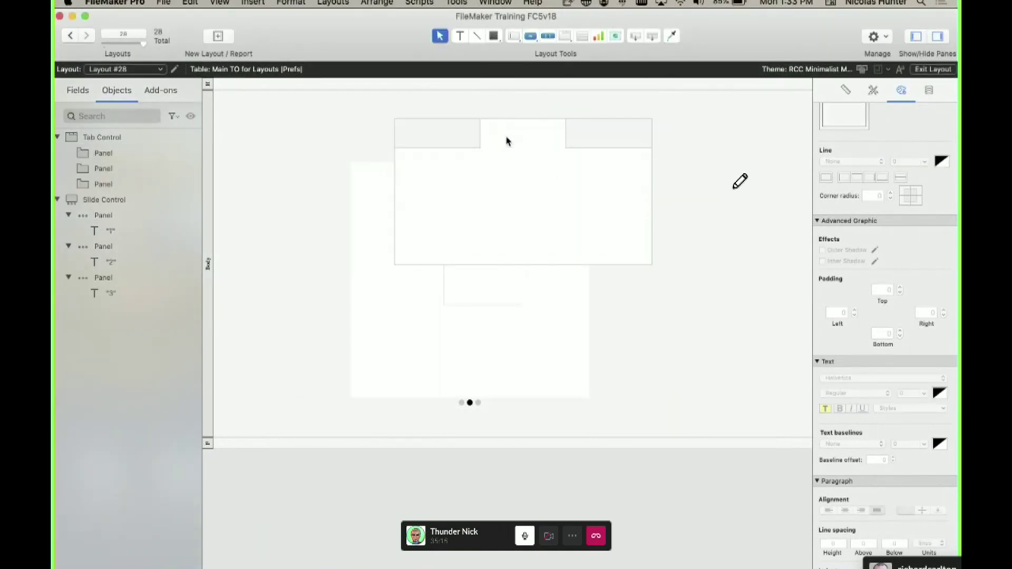
Try out the tab control in Browse mode by bringing its third tab to the front.
key("super+b")
left_click(476, 142)
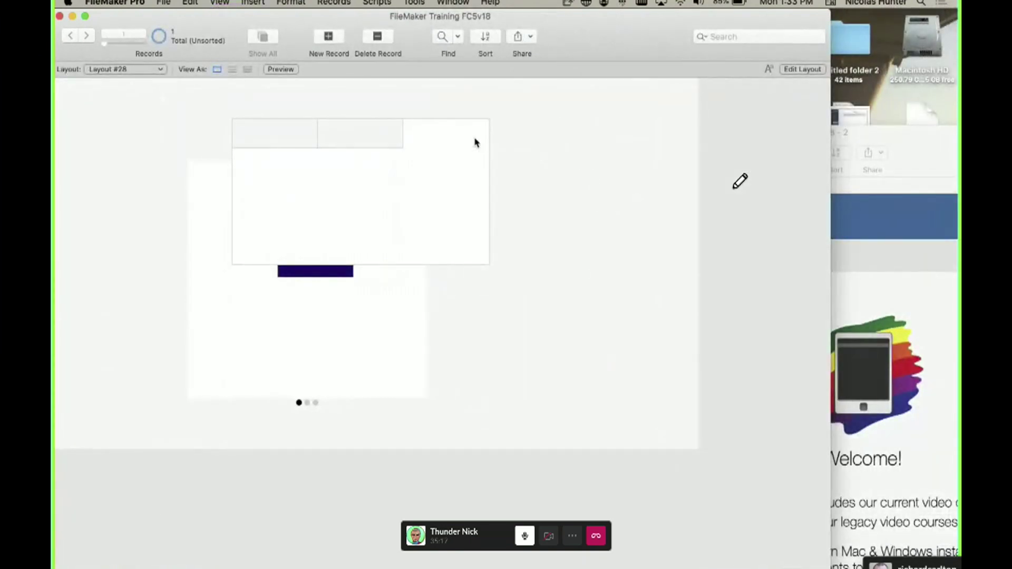
key("super+l")
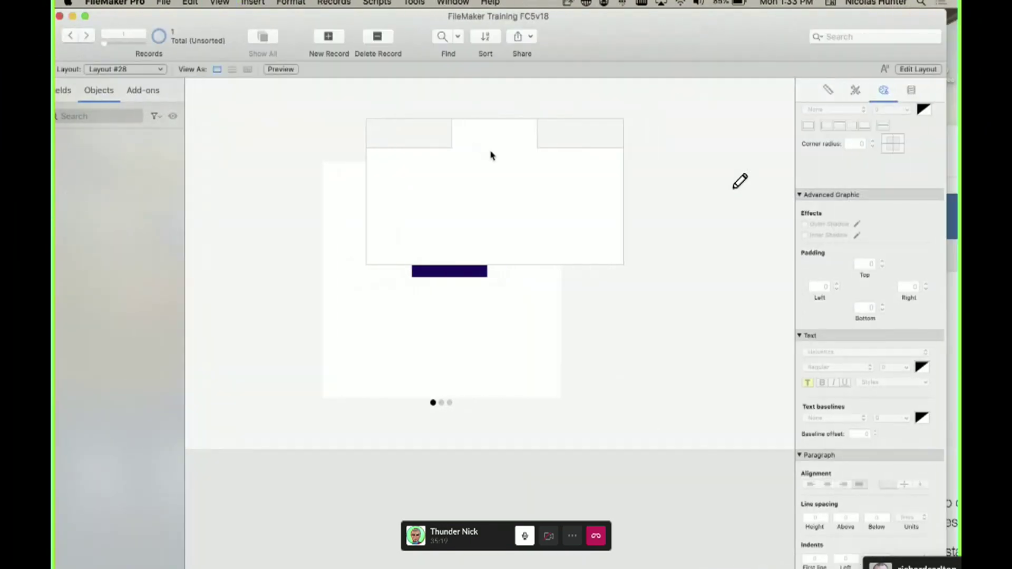
key("super+b")
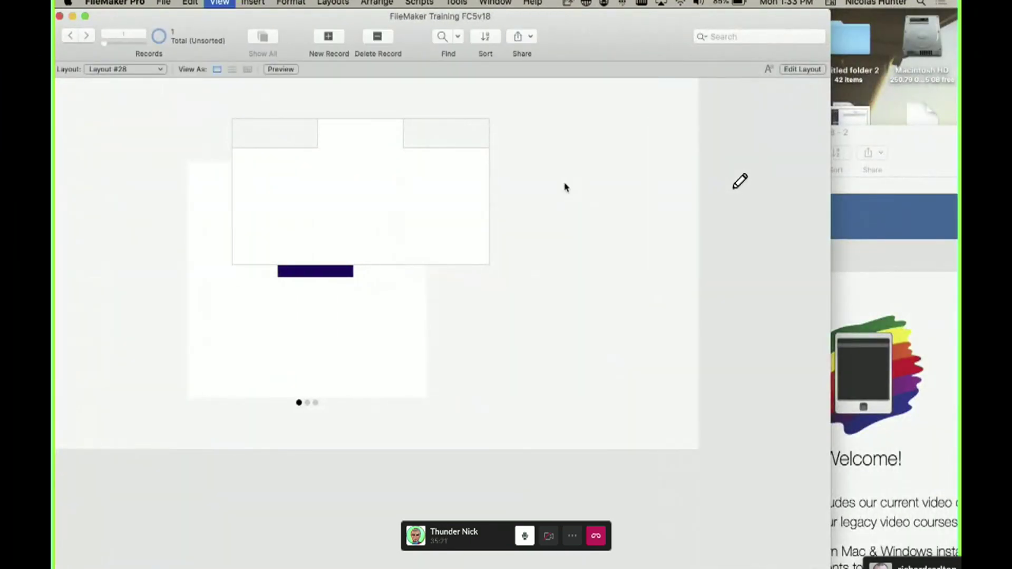
In Layout mode, delete the tab control and move text block "1" to the center of the slide control's first panel.
key("super+l")
left_click(446, 164)
key("BackSpace")
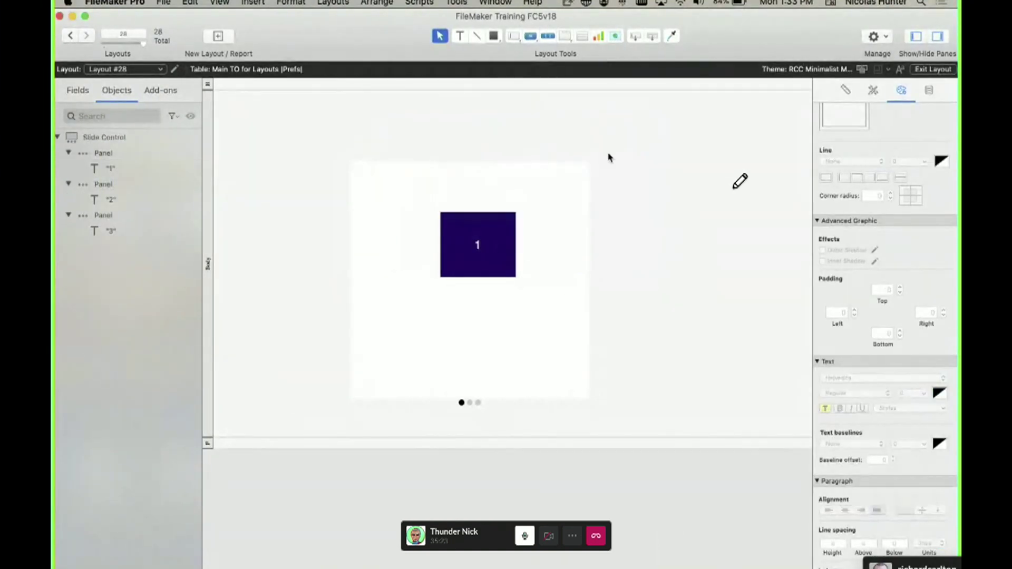
left_click(534, 303)
left_click_drag(486, 271, 478, 310)
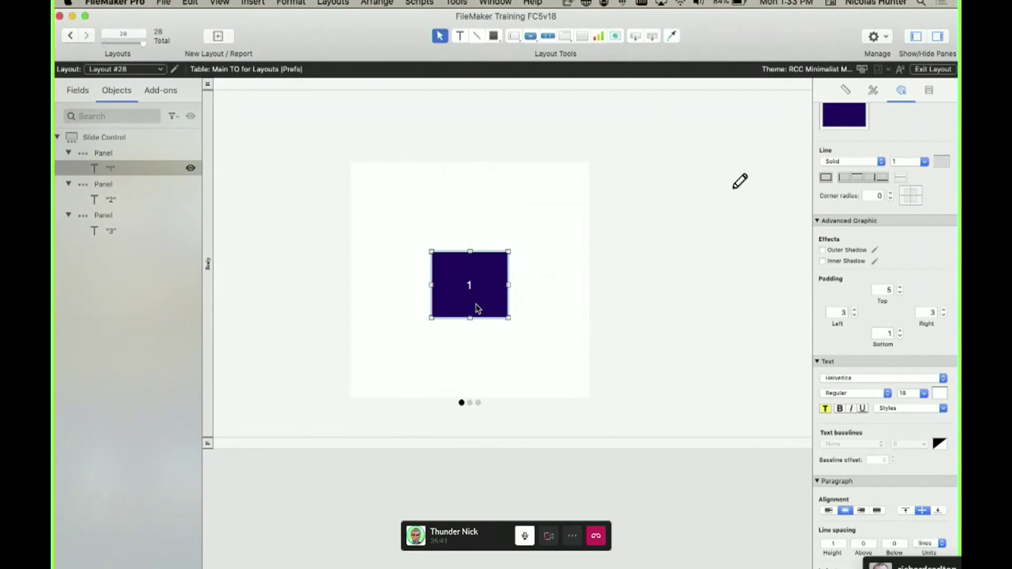
Examine the swipe gesture and navigation dot options in the sample slide control's setup.
double_click(523, 335)
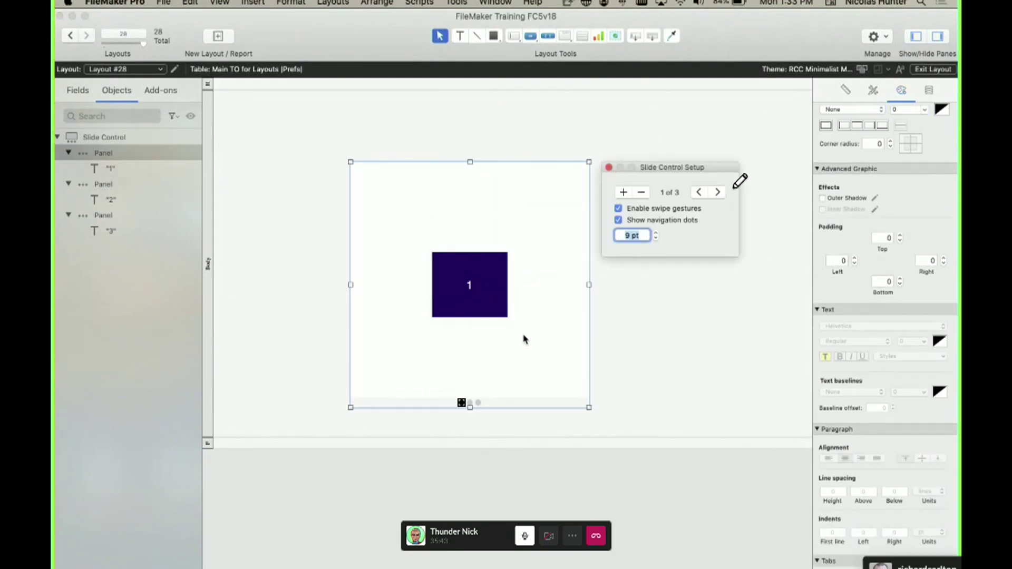
left_click(608, 168)
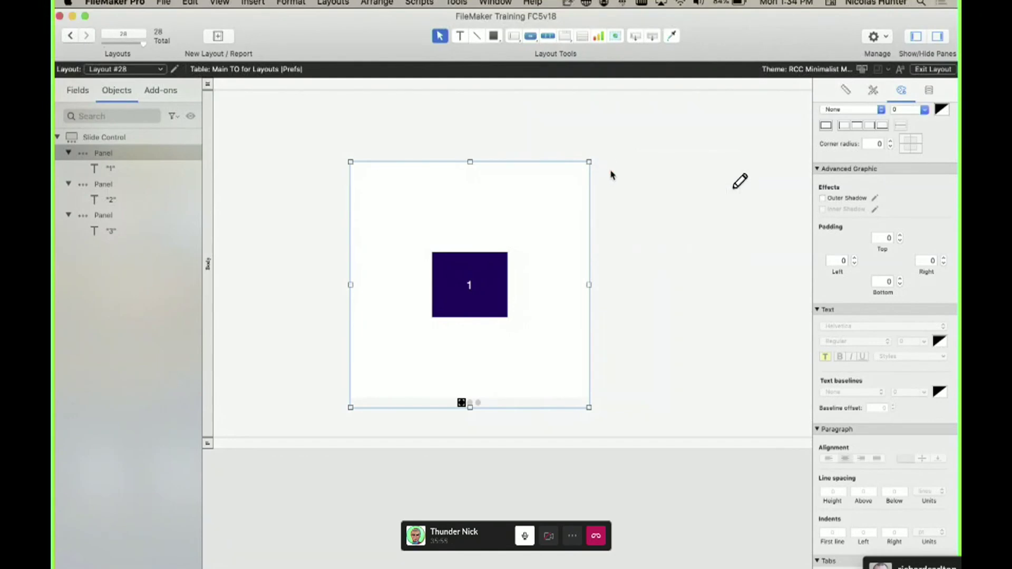
double_click(546, 193)
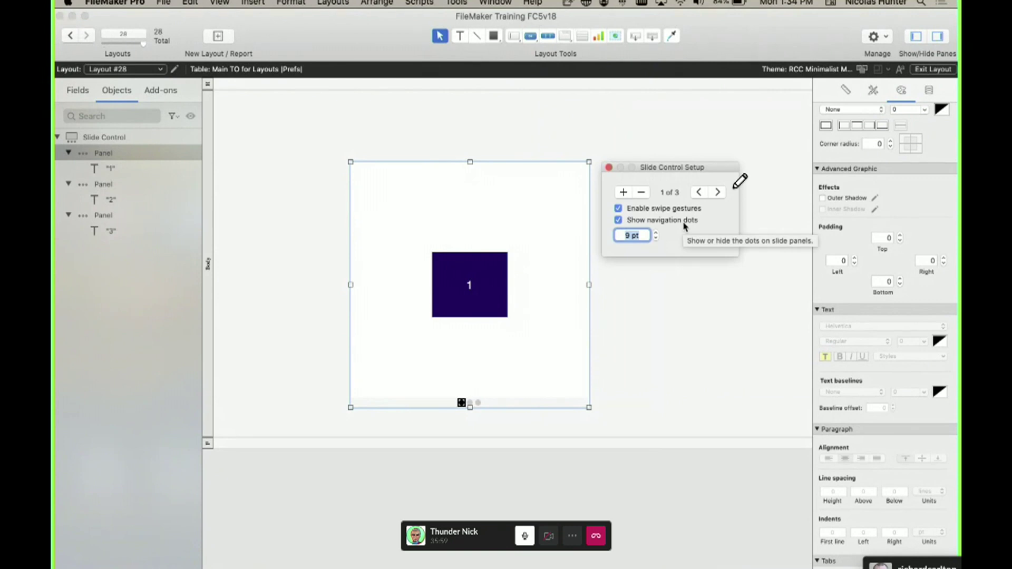
left_click_drag(663, 172, 634, 169)
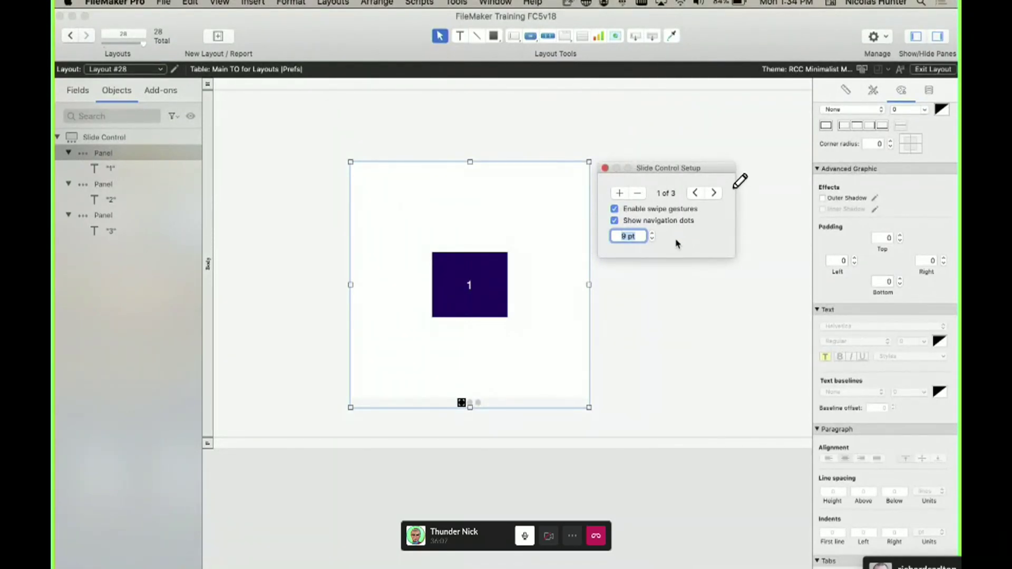
left_click(605, 168)
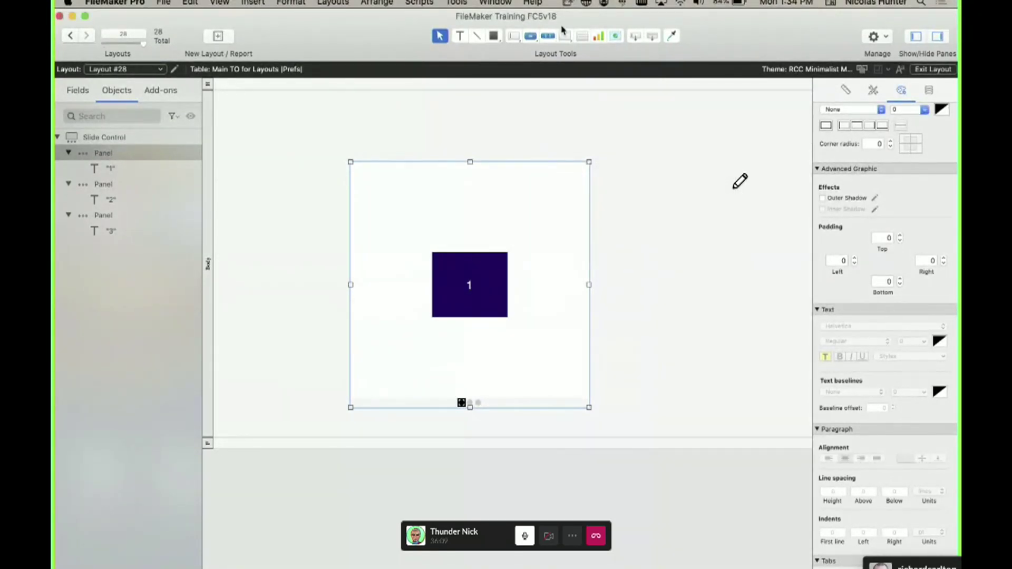
left_click(565, 36)
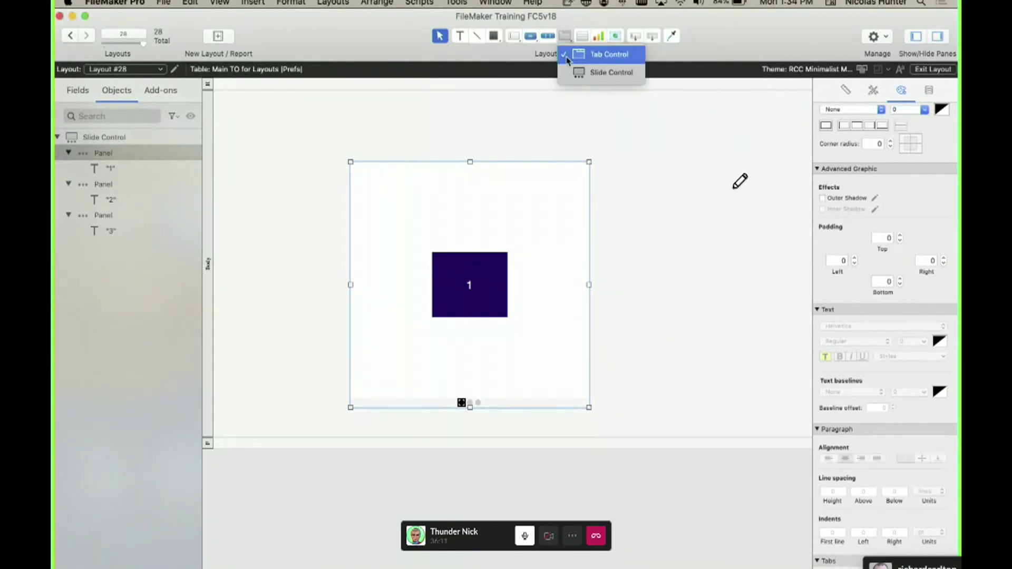
left_click(568, 54)
left_click_drag(501, 107, 662, 236)
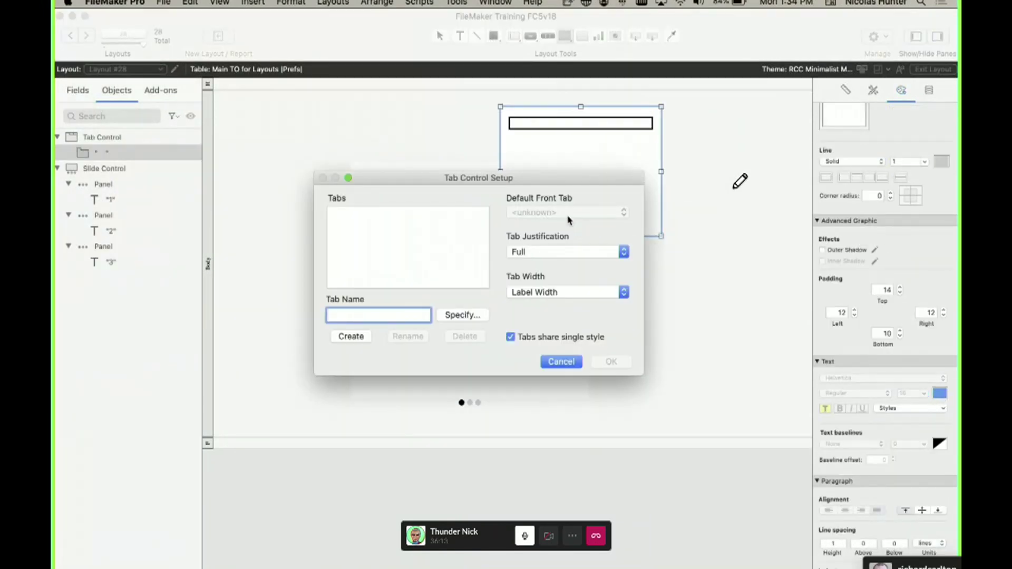
key("Escape")
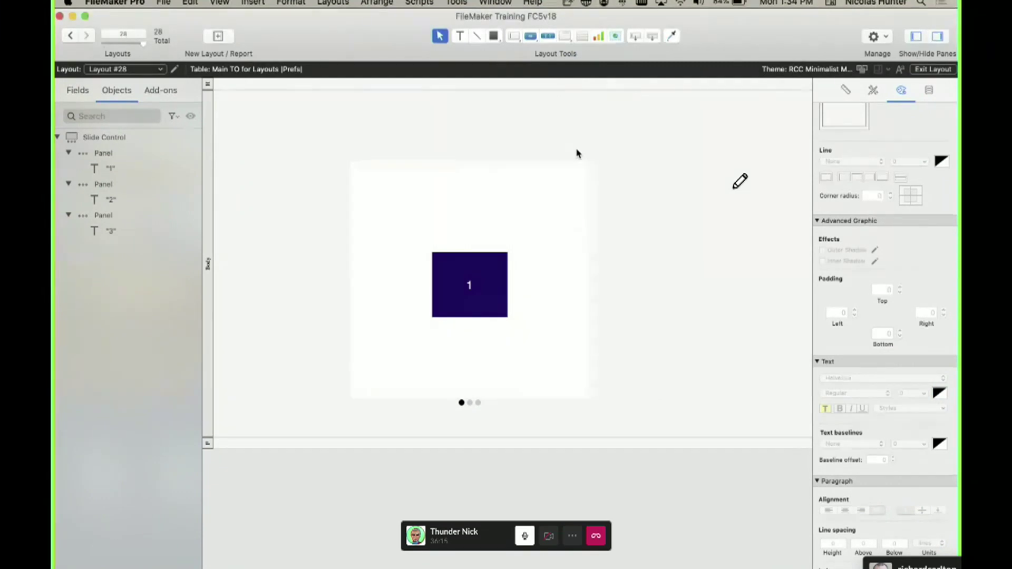
In Browse mode, switch the sample slide control between its first and second panels using its navigation dots.
key("super+b")
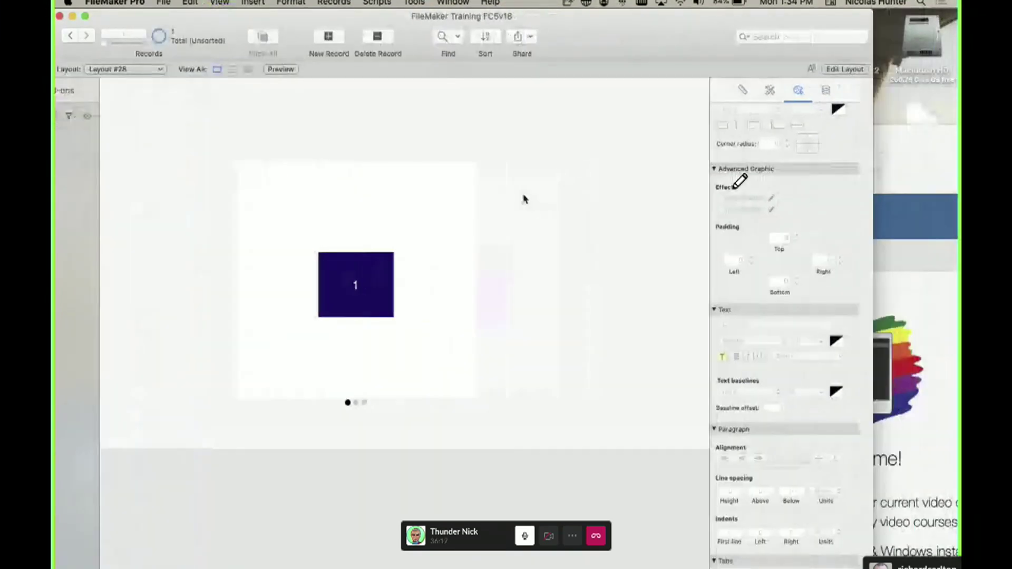
left_click(308, 403)
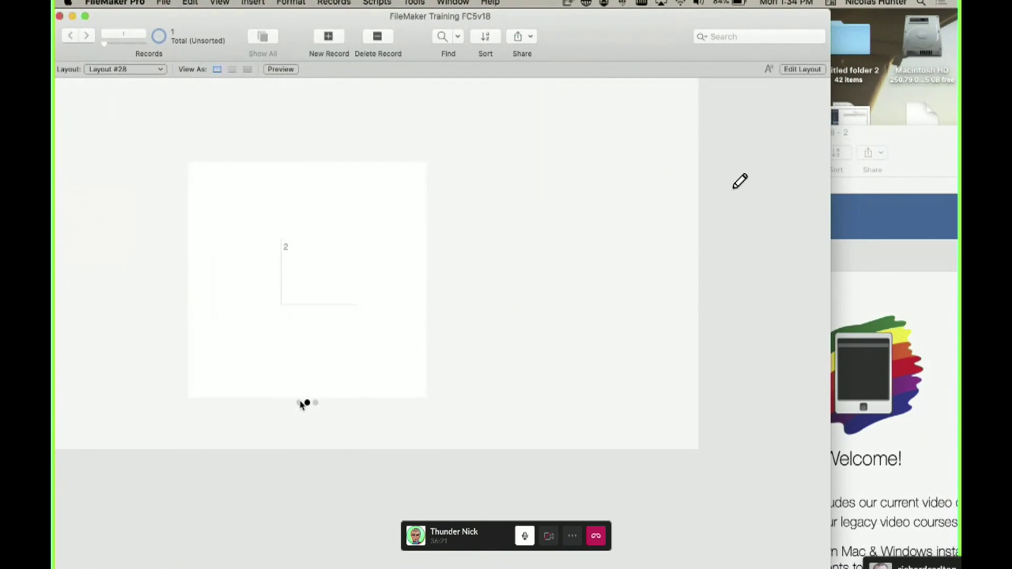
left_click(300, 403)
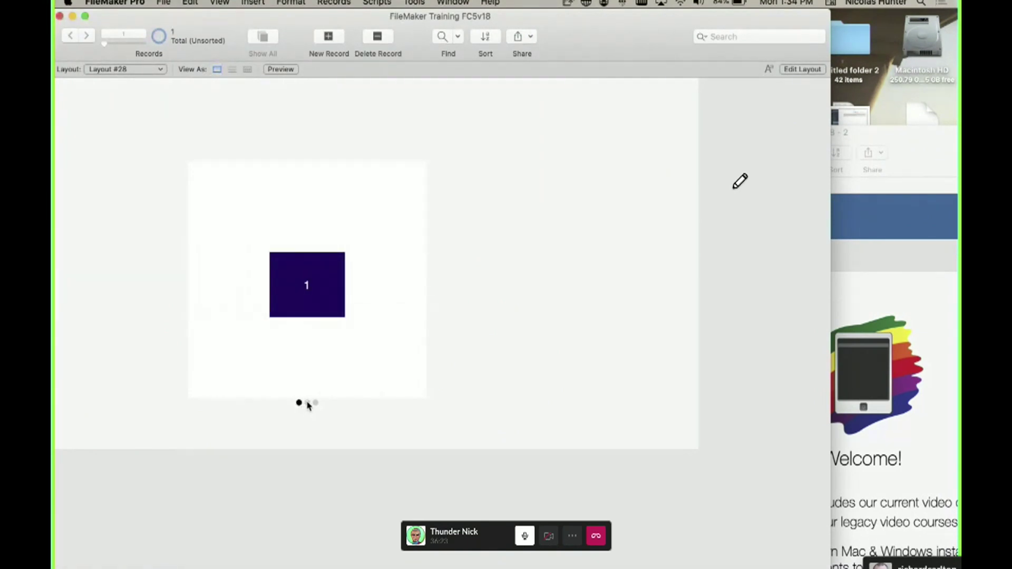
left_click(308, 403)
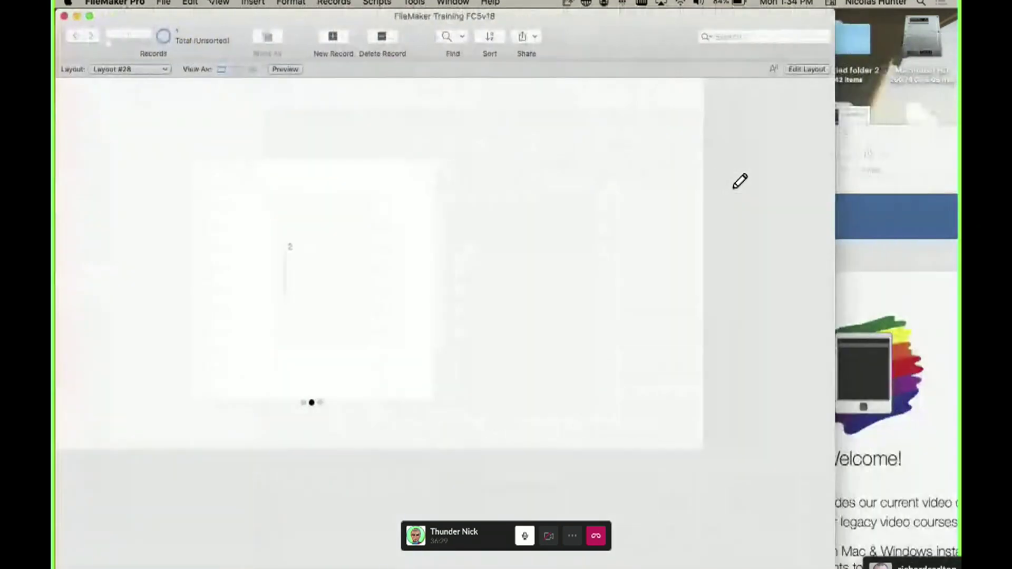
Copy the course list slide control from the PRF_Preferences_Main_Mac layout in Layout mode and return to Layout #28.
left_click(151, 69)
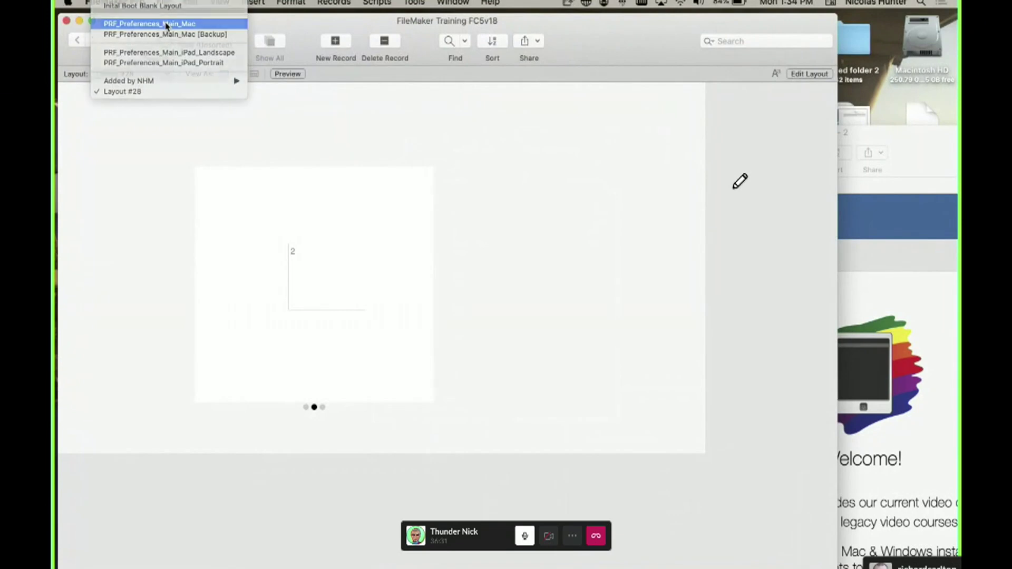
left_click(169, 23)
key("super+l")
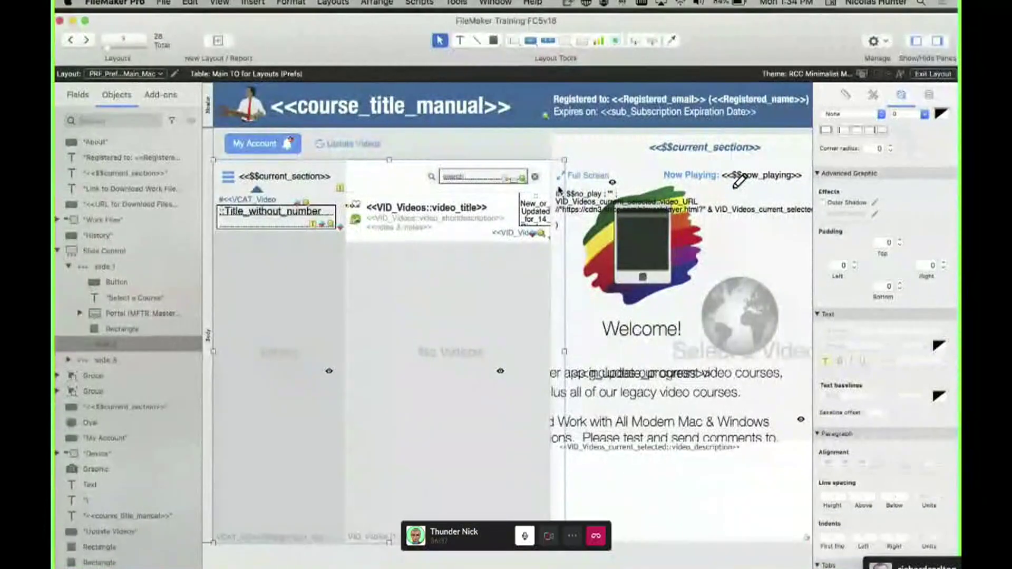
left_click(126, 74)
left_click(132, 247)
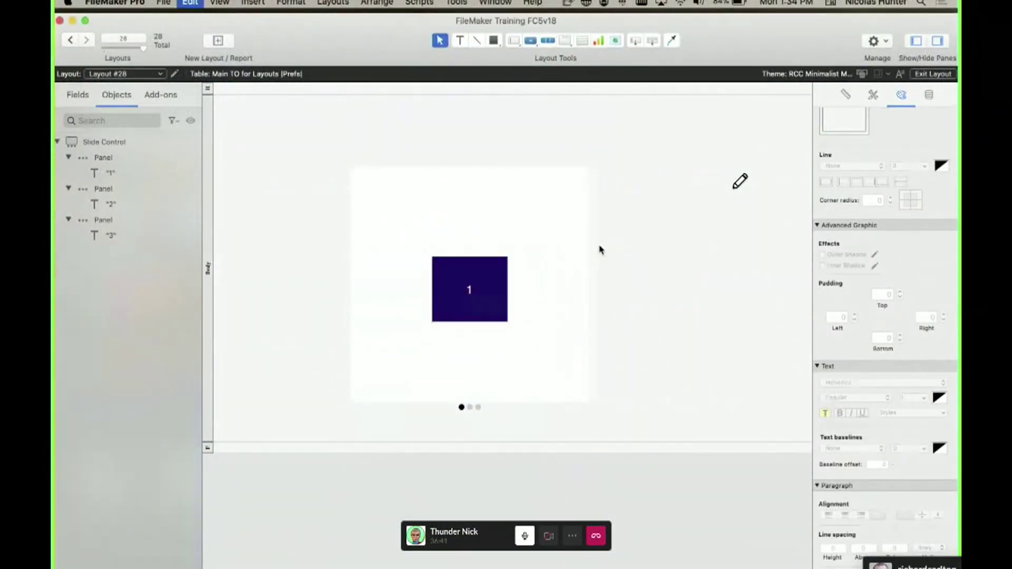
Paste the copied slide control and swap it into the sample's place, moving the sample slide control off to the right.
key("super+a")
left_click(406, 218)
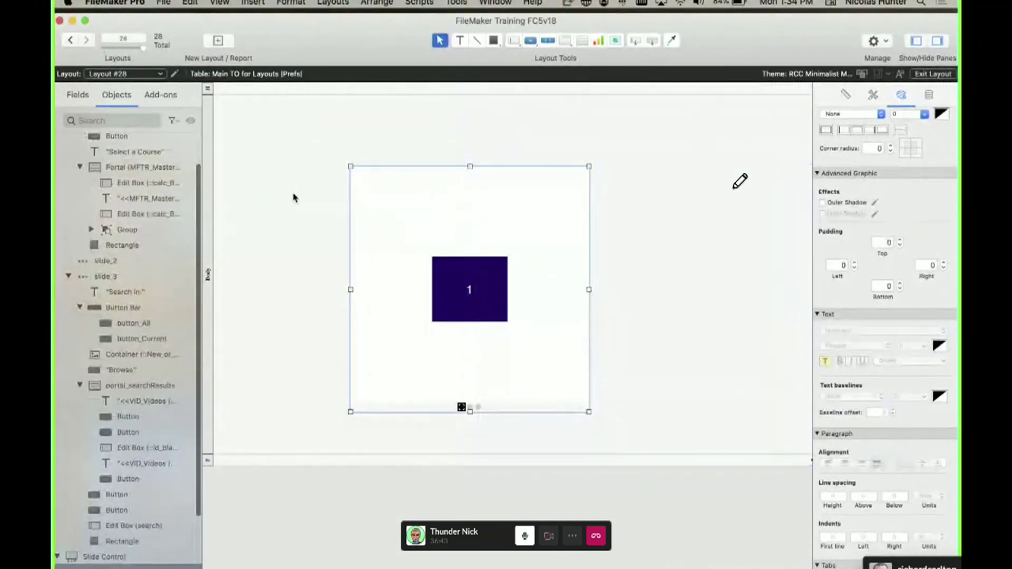
scroll(369, 226, "right", 5)
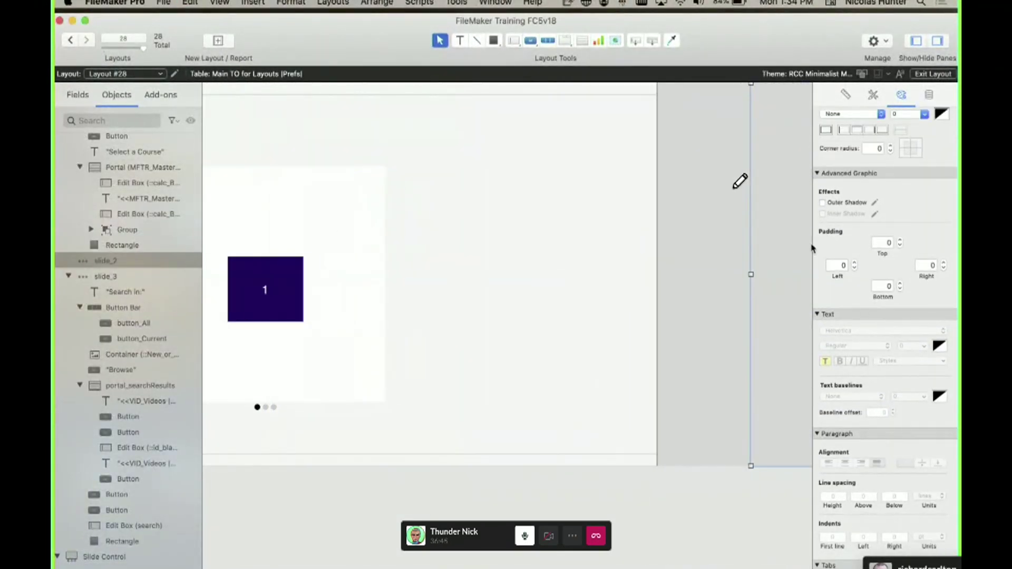
key("super+c")
left_click(265, 219)
left_click_drag(265, 219, 782, 226)
left_click_drag(572, 160, 382, 154)
scroll(385, 163, "left", 5)
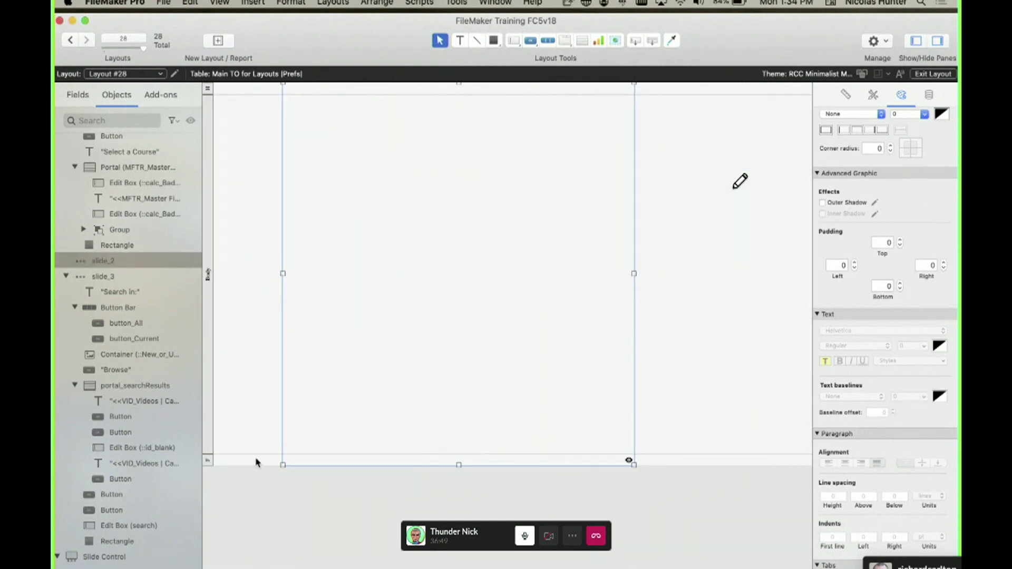
Extend the layout body downward and position the pasted slide control at x 110 pt, y 40 pt.
left_click_drag(250, 454, 257, 496)
left_click(373, 356)
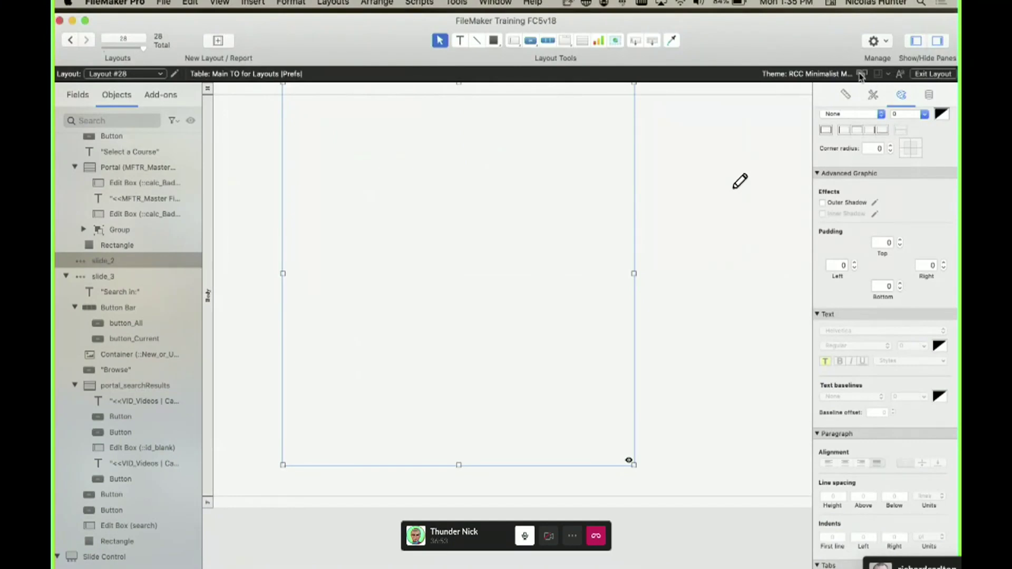
left_click(655, 187)
left_click_drag(682, 176, 432, 210)
key("Down")
key("Down")
key("Down")
key("Down")
key("Down")
key("Down")
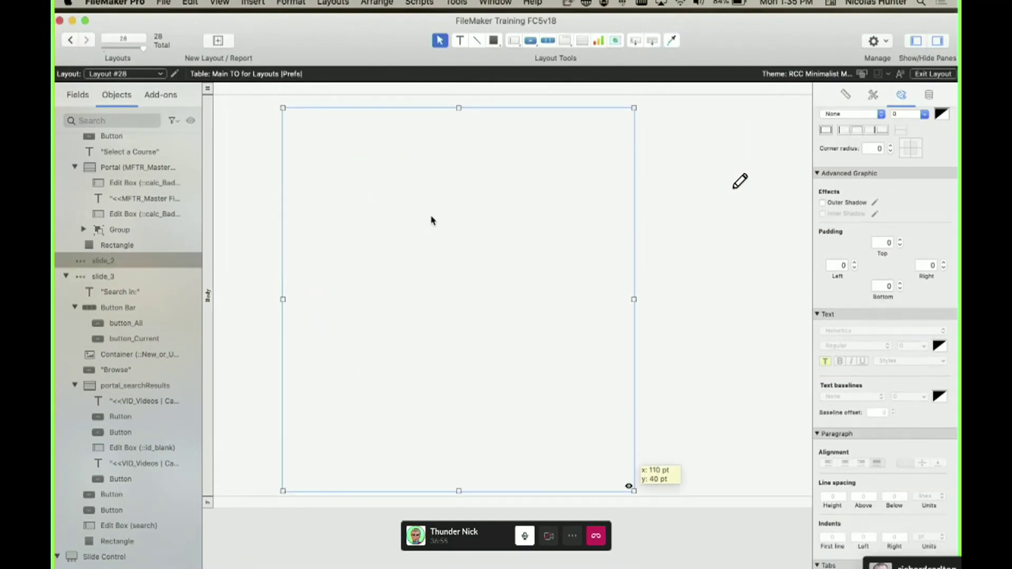
Bring the pasted slide control's first panel to the front and turn on its navigation dots in the setup.
left_click(662, 219)
double_click(563, 219)
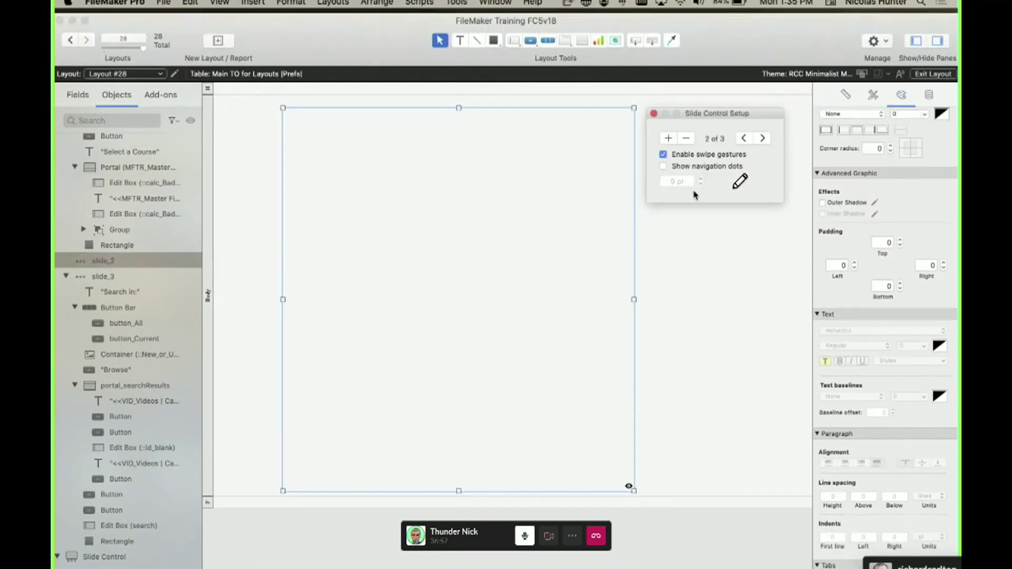
left_click(746, 140)
left_click(711, 168)
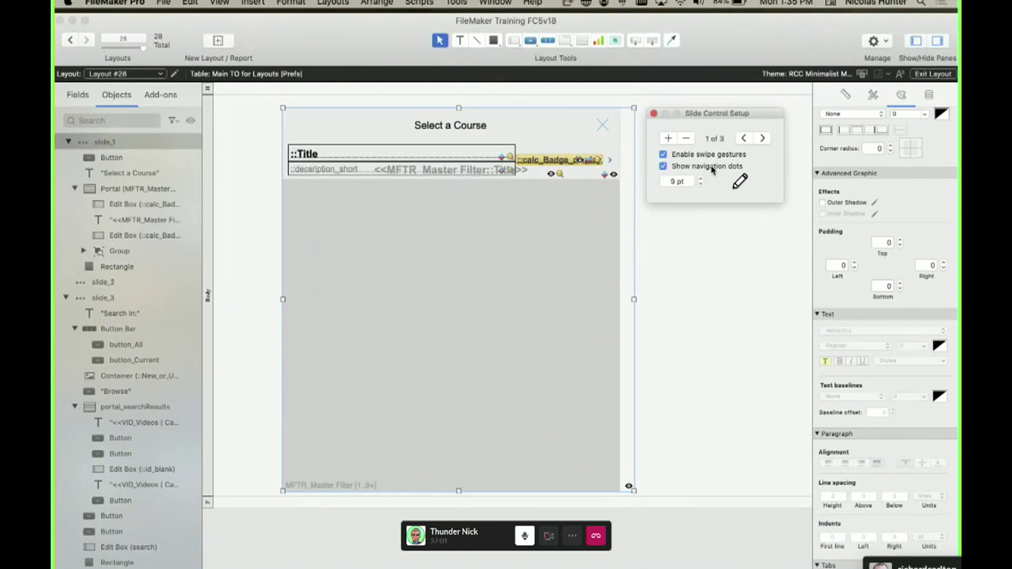
left_click(455, 488)
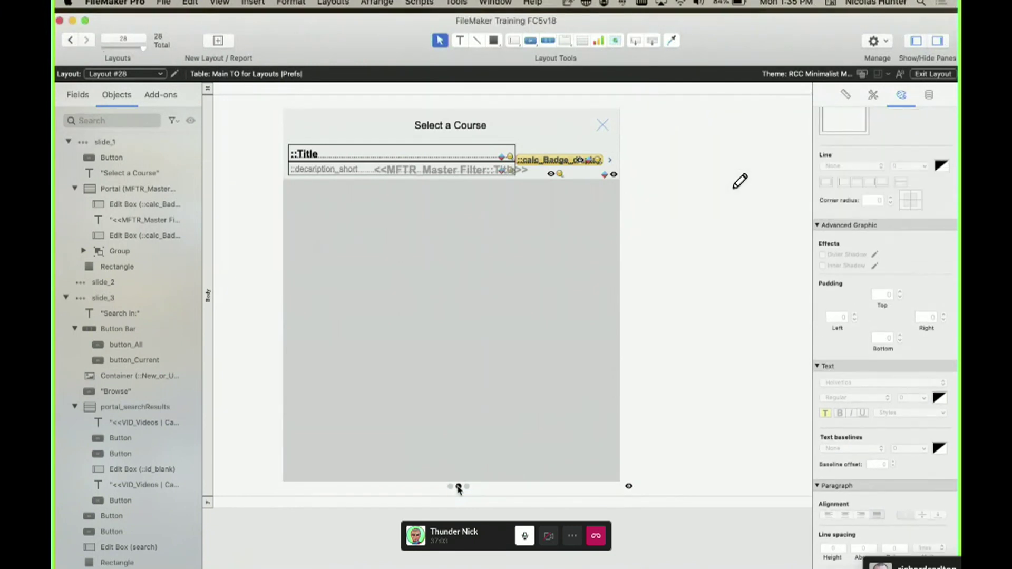
left_click(455, 488)
In Browse mode, switch the pasted slide control between its blank panel and its Select a Course panel.
key("super+b")
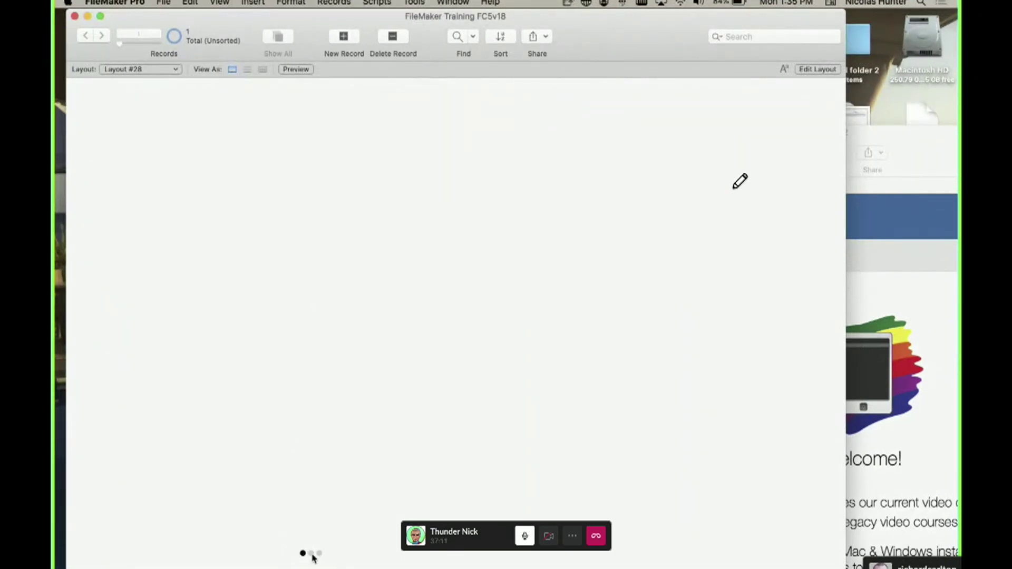
left_click(311, 554)
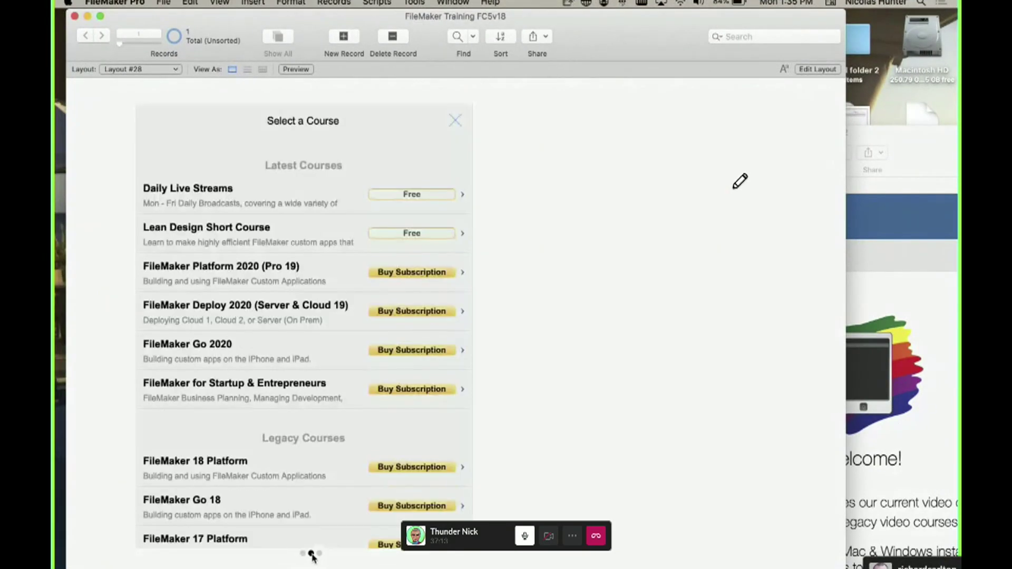
left_click(303, 553)
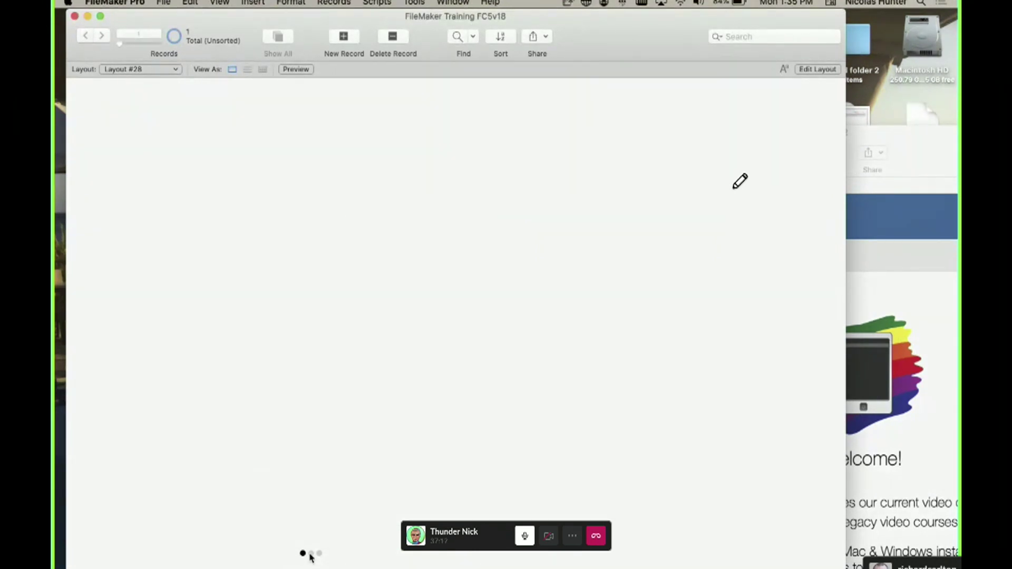
left_click(311, 554)
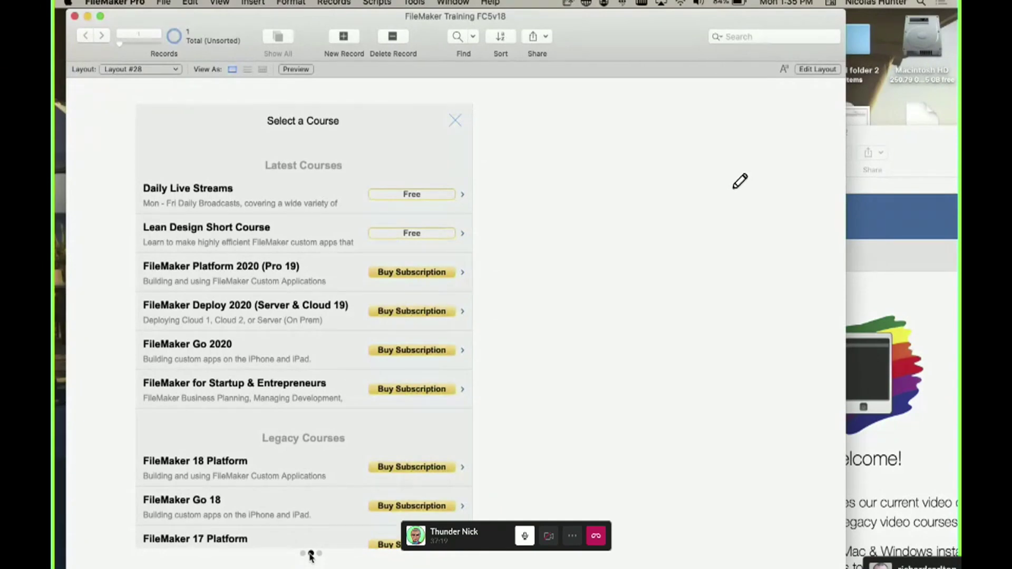
Rearrange the two windows, and open and close the Select a Course list in the player window to compare it with Layout #28.
left_click_drag(316, 20, 343, 210)
left_click_drag(543, 131, 486, 15)
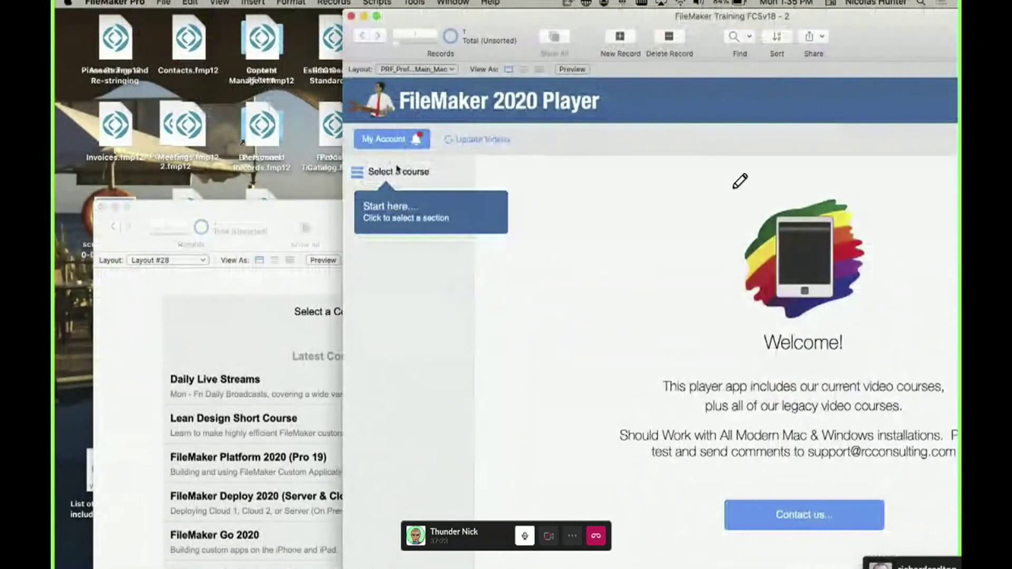
left_click(398, 170)
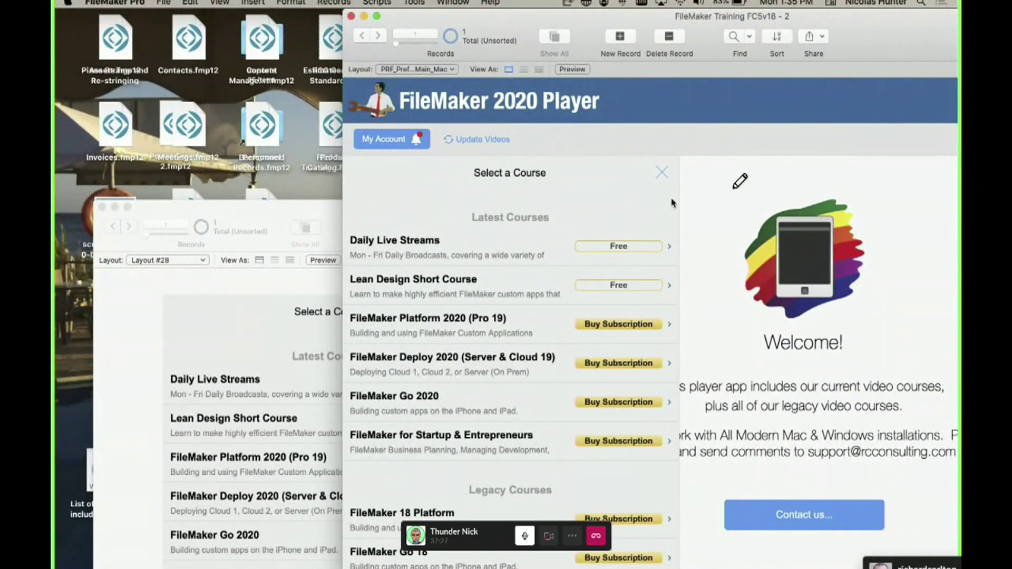
left_click(662, 172)
left_click(105, 205)
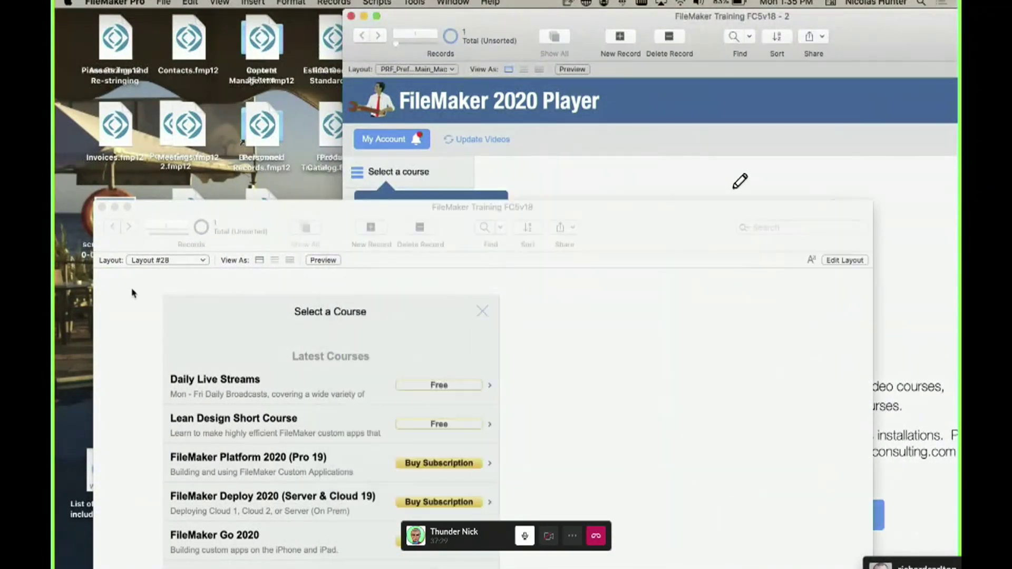
Bring the Layout #28 window forward and switch its slide control panels with the navigation dots in Browse mode and Layout mode.
double_click(239, 205)
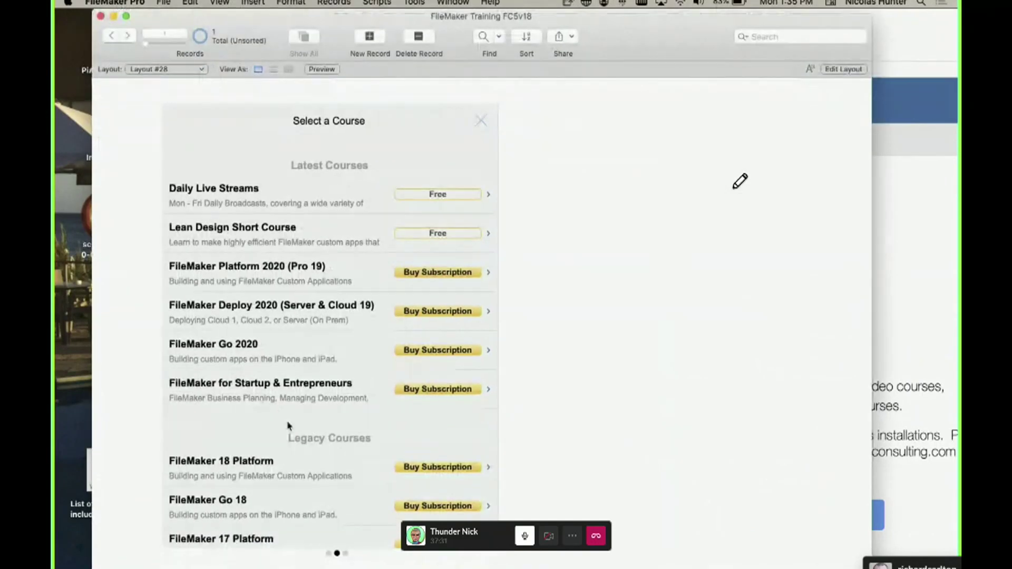
left_click(329, 554)
left_click(338, 555)
key("super+l")
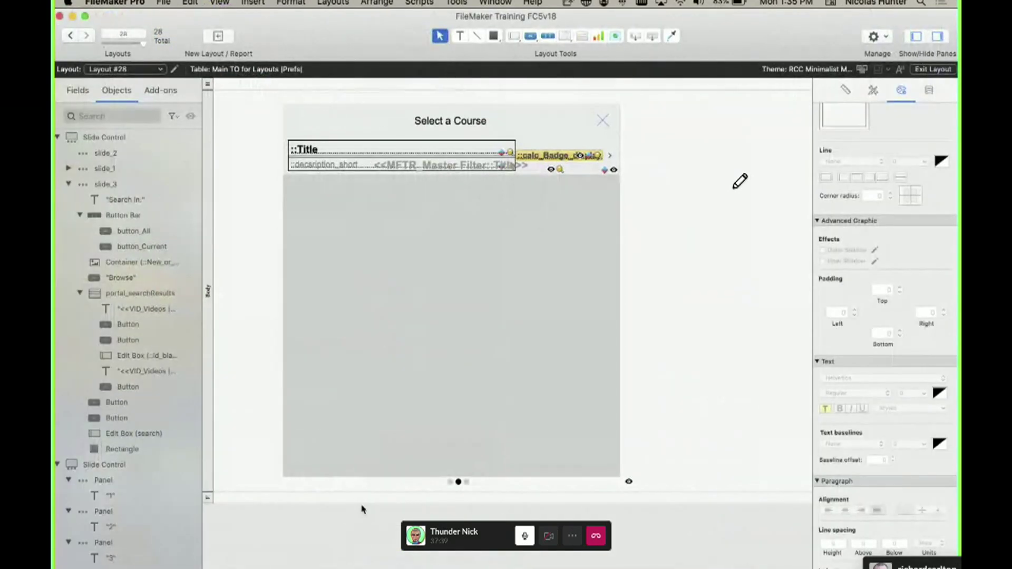
left_click(459, 482)
left_click(452, 482)
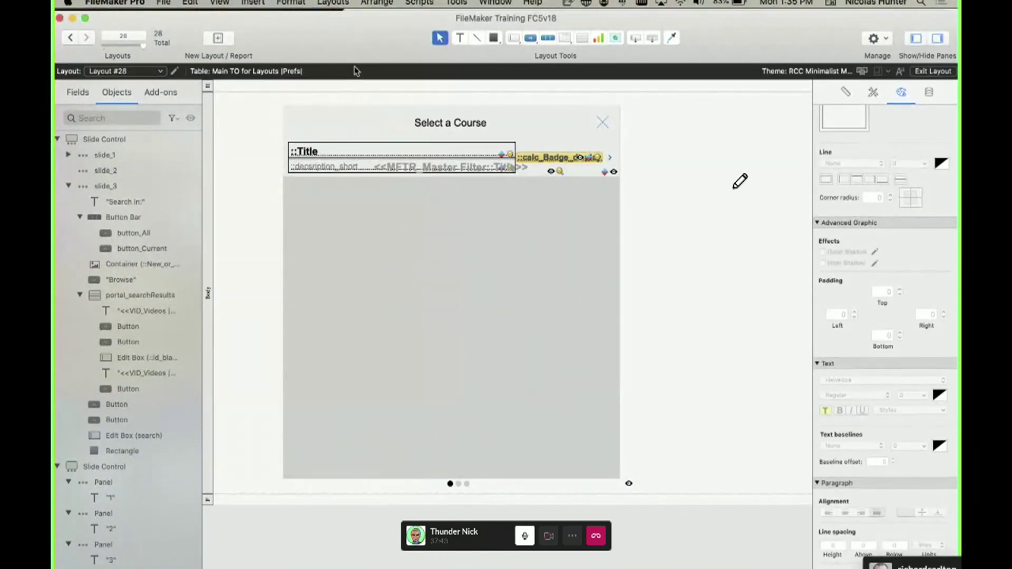
Move the Layout #28 window aside and inspect the OnLayoutEnter script trigger in the PRF_Preferences_Main_Mac layout's setup.
left_click_drag(363, 16, 393, 388)
left_click(512, 272)
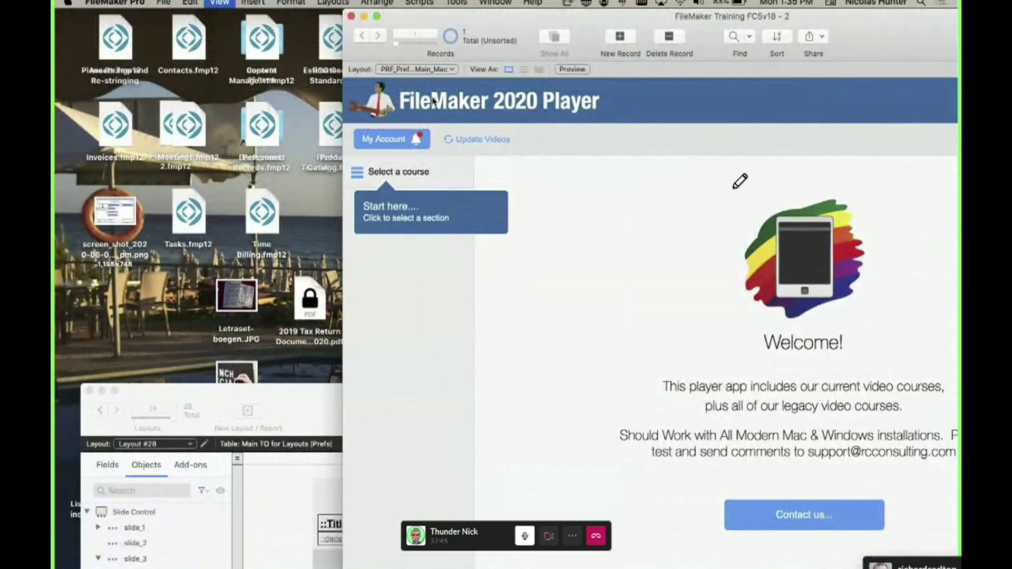
key("super+l")
left_click(174, 69)
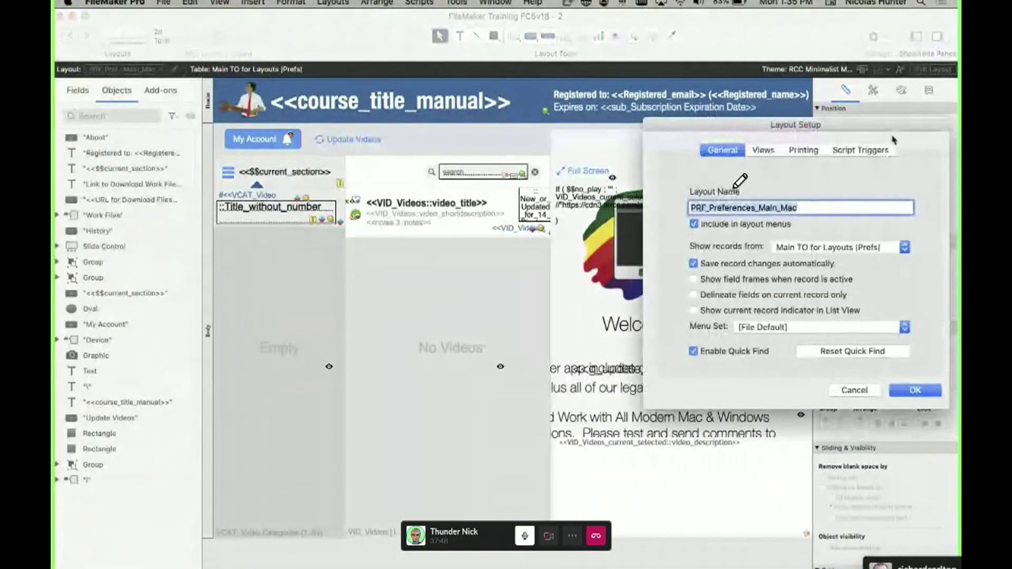
left_click(865, 150)
left_click(712, 242)
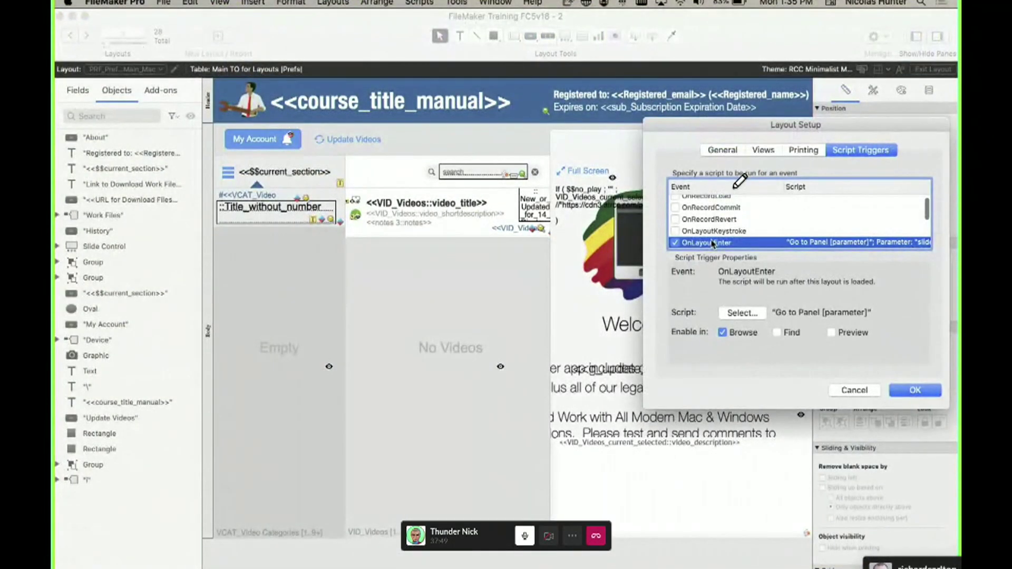
double_click(712, 242)
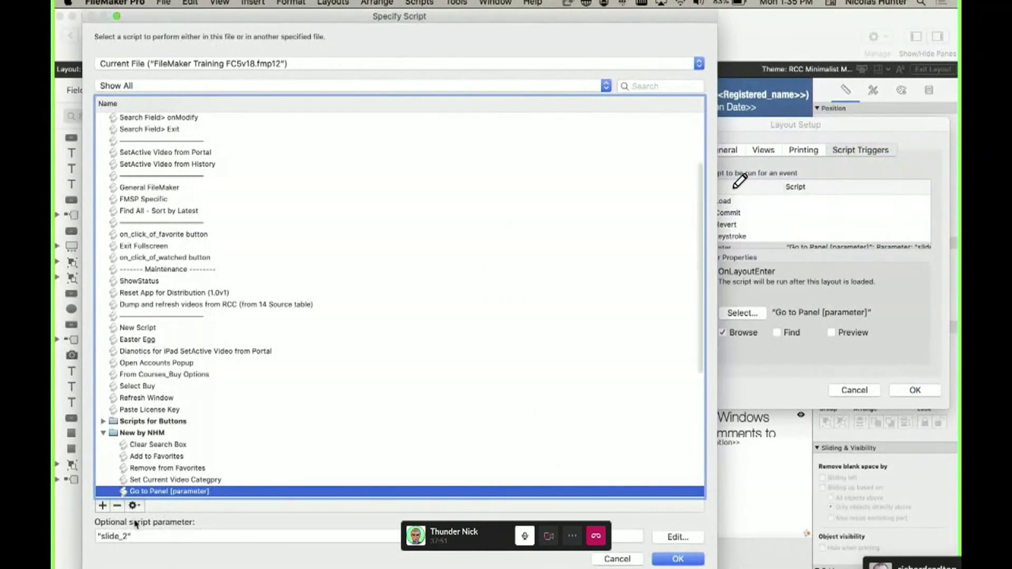
Open the Go to Panel [parameter] script to examine its steps, close it, and return the player window to Browse mode.
left_click(134, 506)
left_click(138, 518)
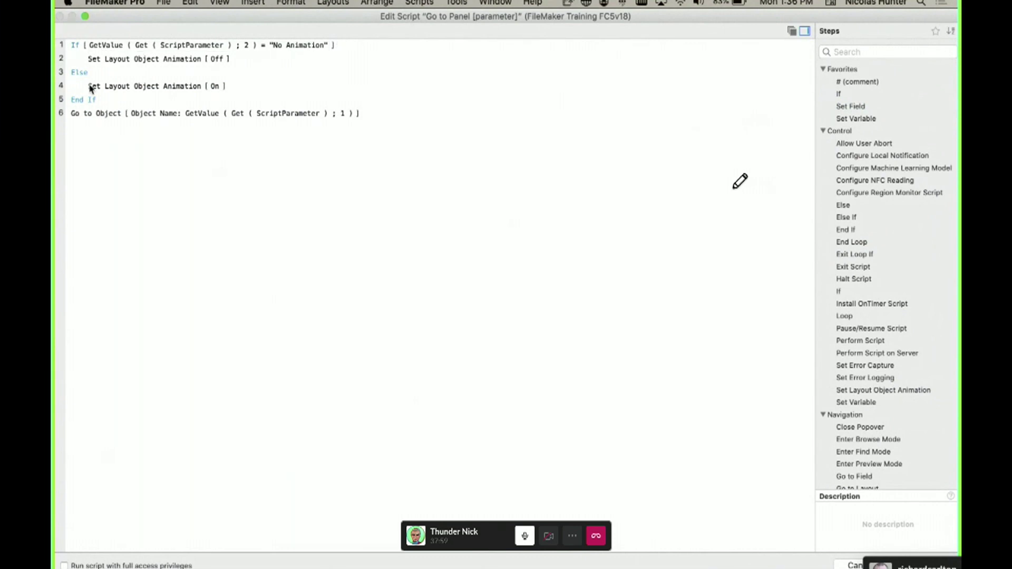
key("super+w")
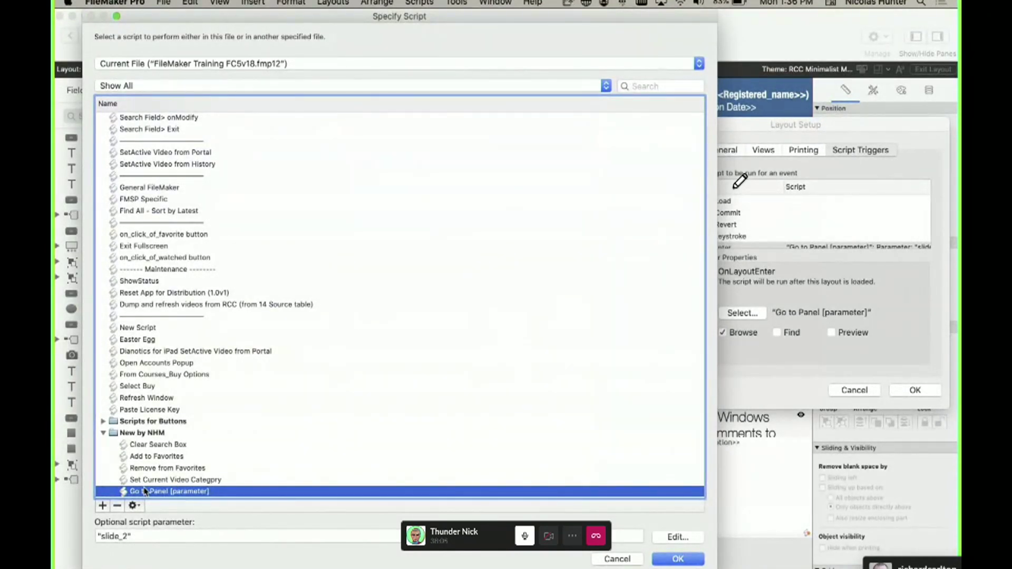
key("Return")
key("Return")
key("super+b")
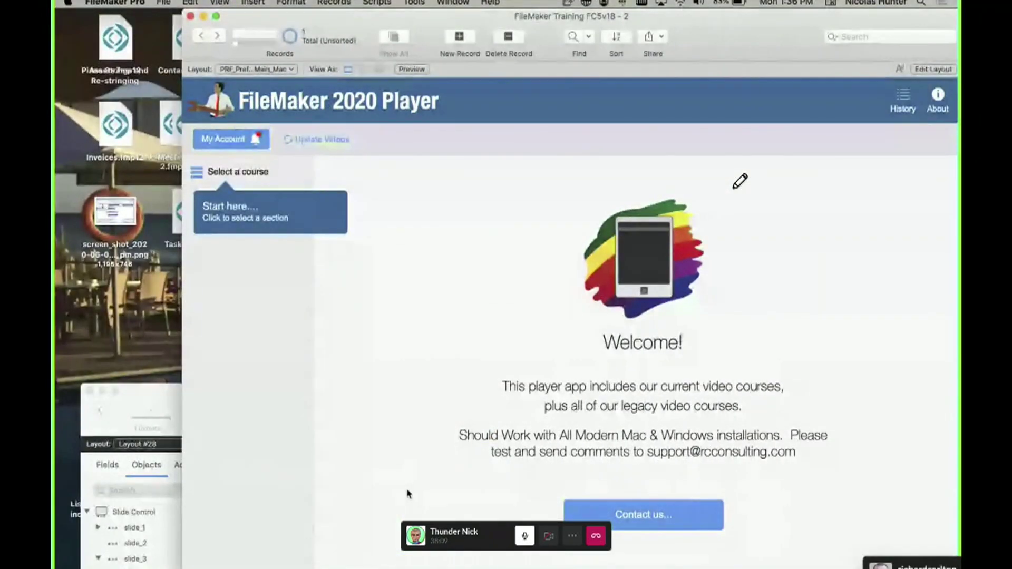
In Layout mode, open the player's Slide Control Setup, advance to the third panel, and return to Browse mode.
key("super+l")
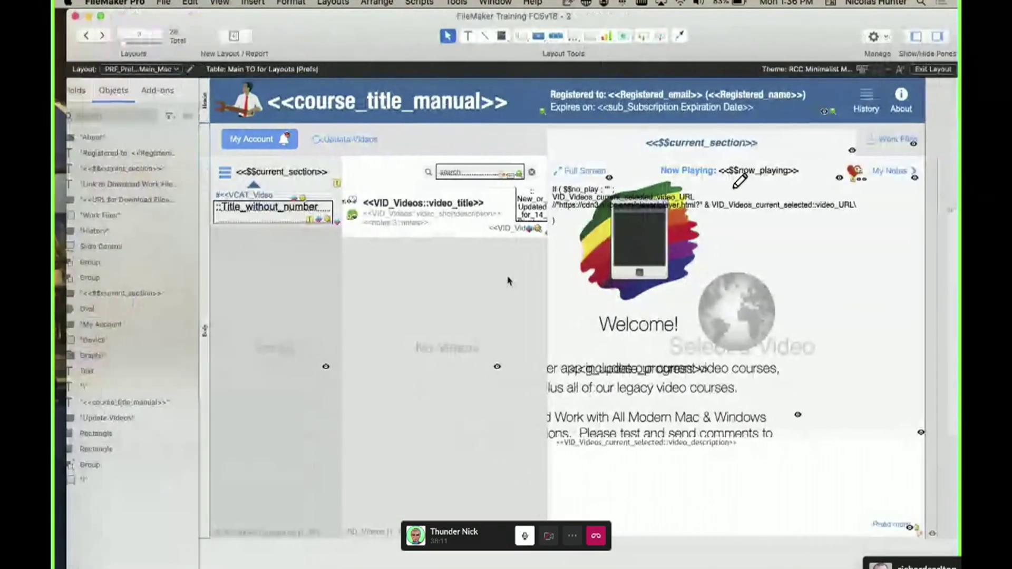
double_click(508, 281)
left_click(693, 185)
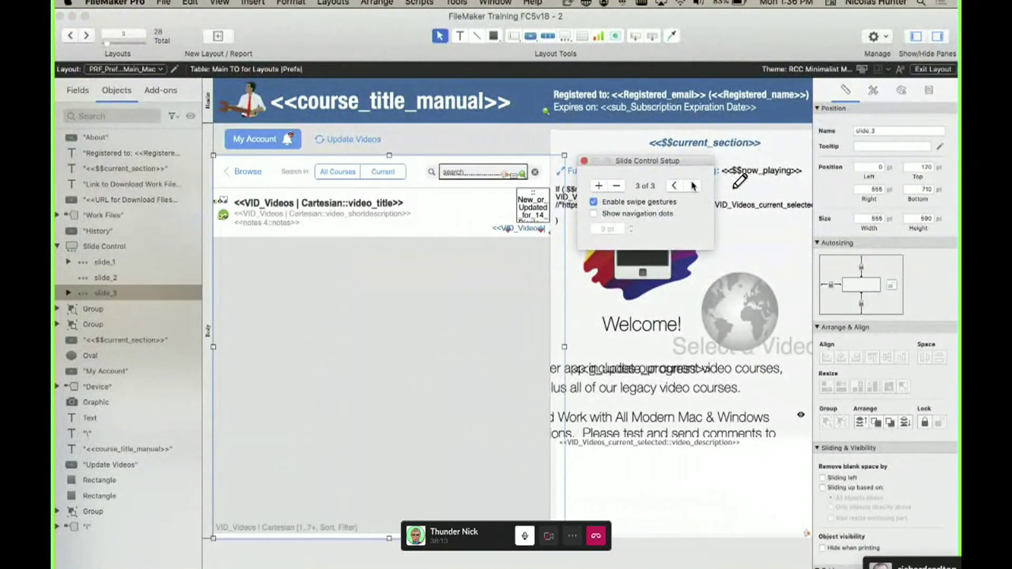
key("Escape")
key("super+b")
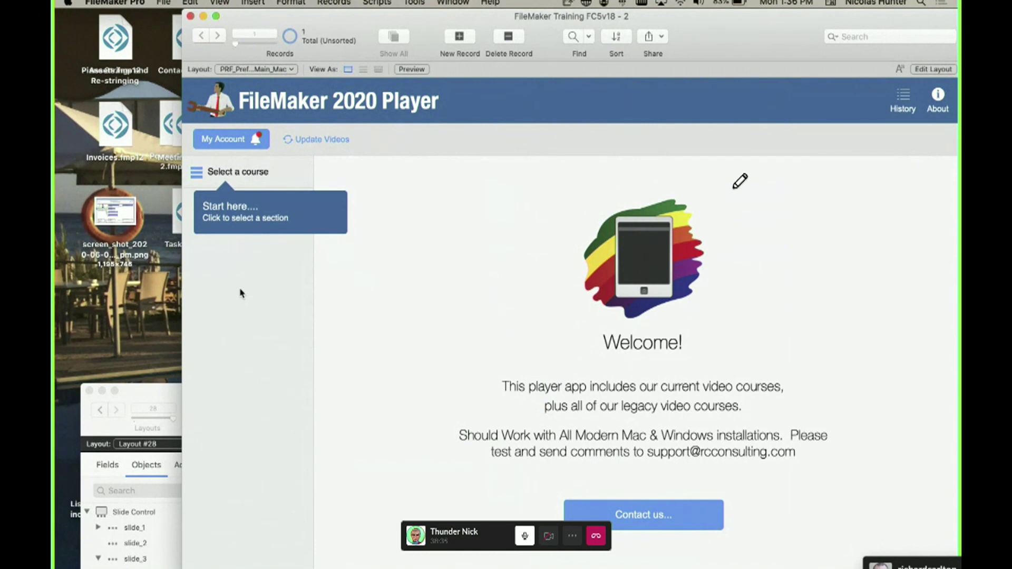
Reopen the player layout's setup from Layout mode, dismiss it without changes, and return to Browse mode.
key("super+l")
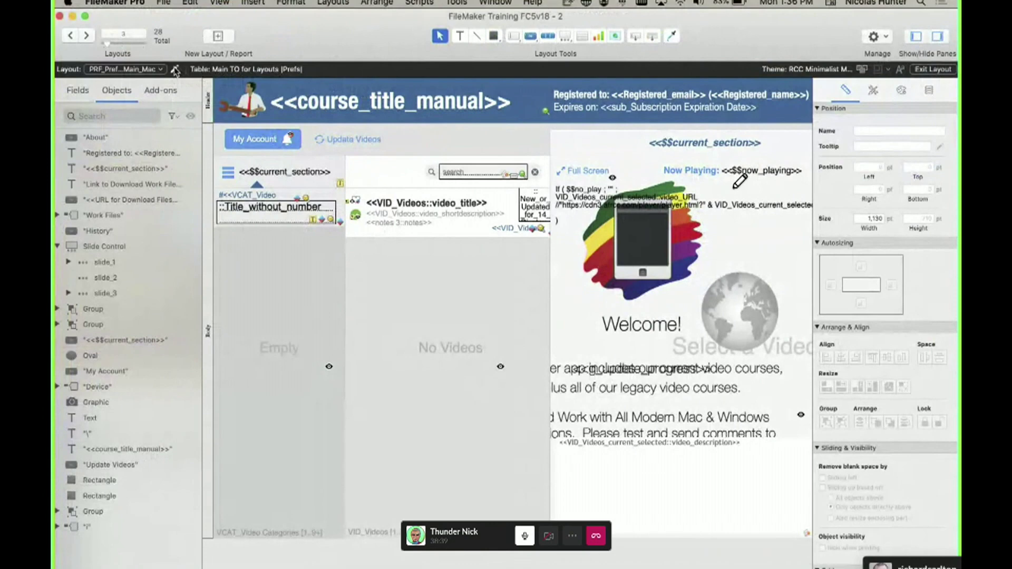
left_click(174, 69)
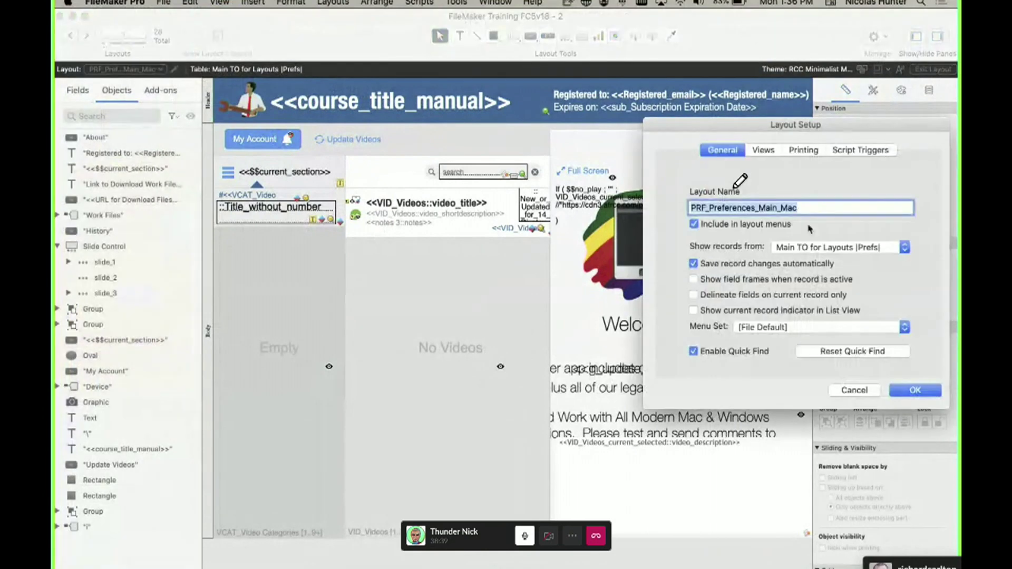
key("Escape")
key("super+b")
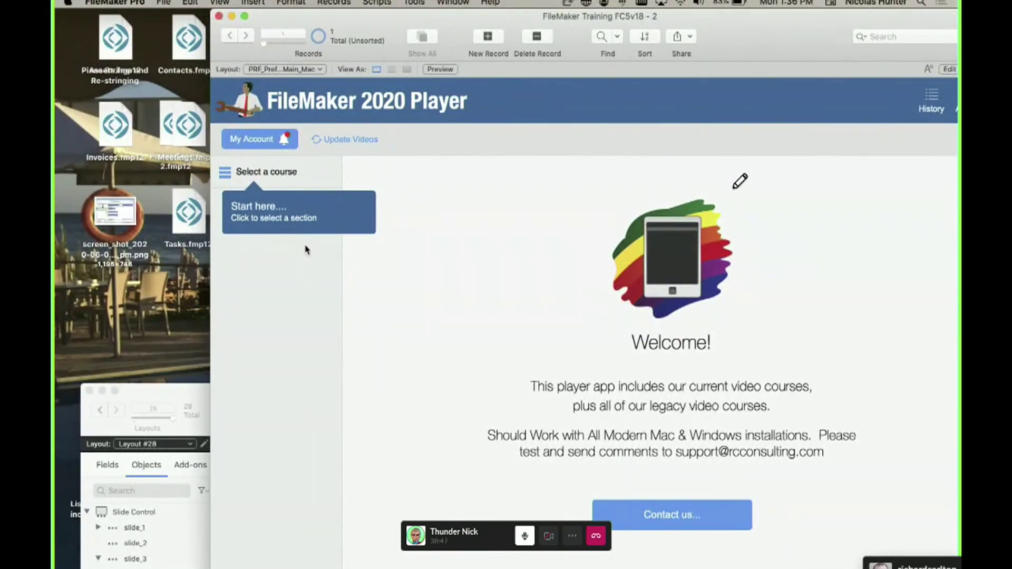
left_click_drag(177, 397, 175, 385)
left_click(300, 308)
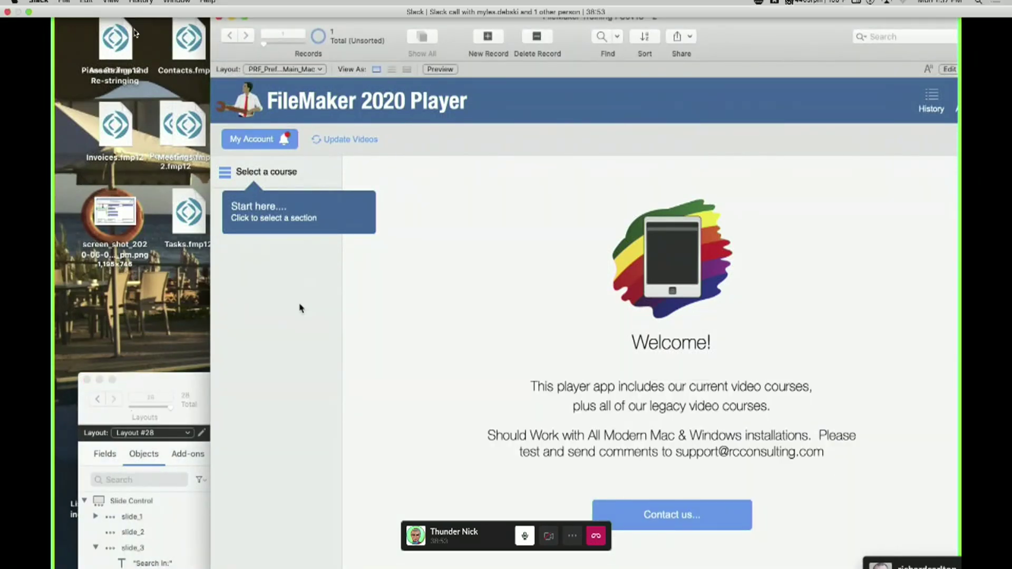
Switch to Safari, open fmtraining.tv and view the free Lean Design course among the individual courses.
left_click(29, 12)
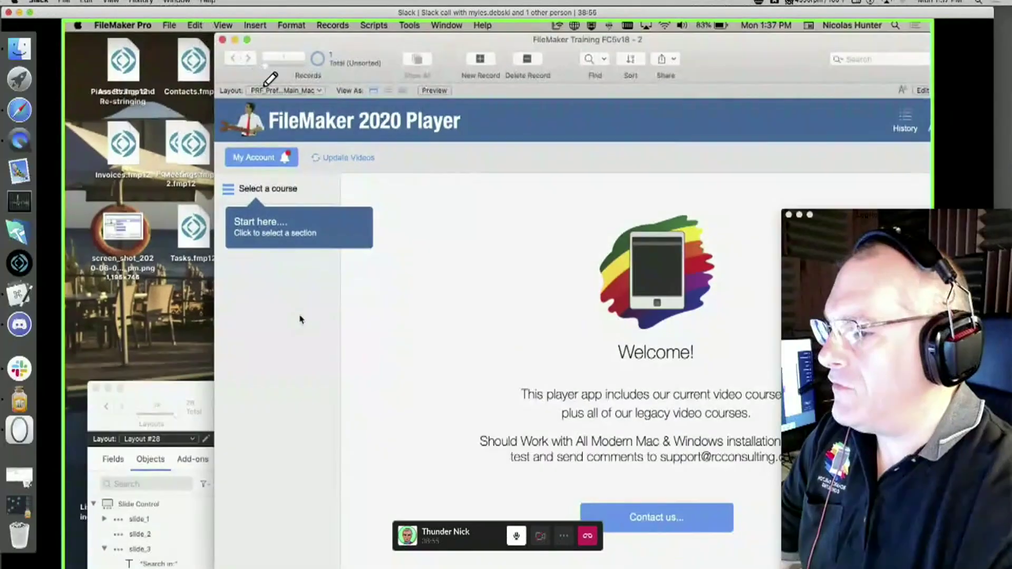
left_click(26, 117)
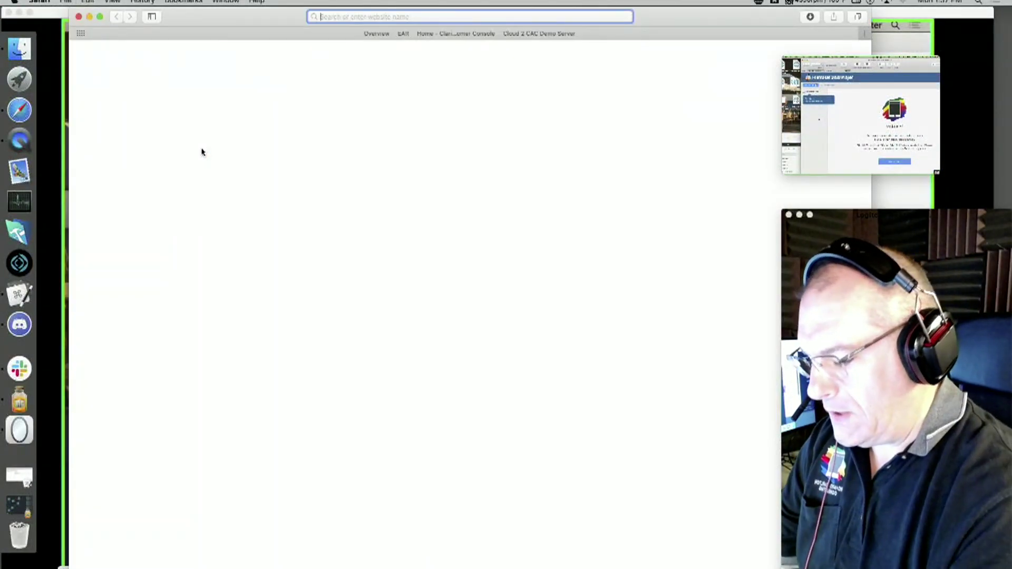
type("fm")
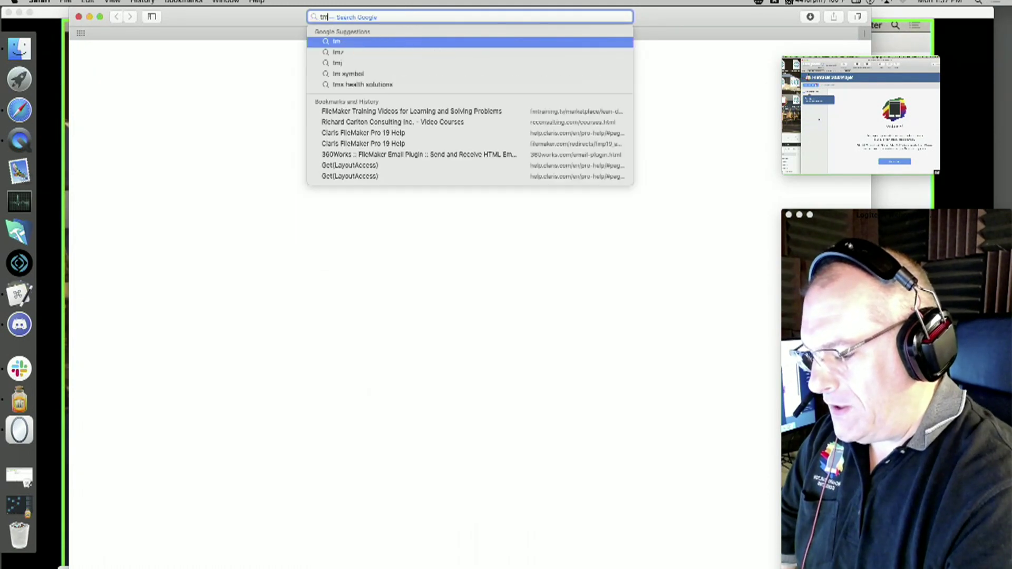
key("BackSpace")
key("BackSpace")
type("fmtraining.tv")
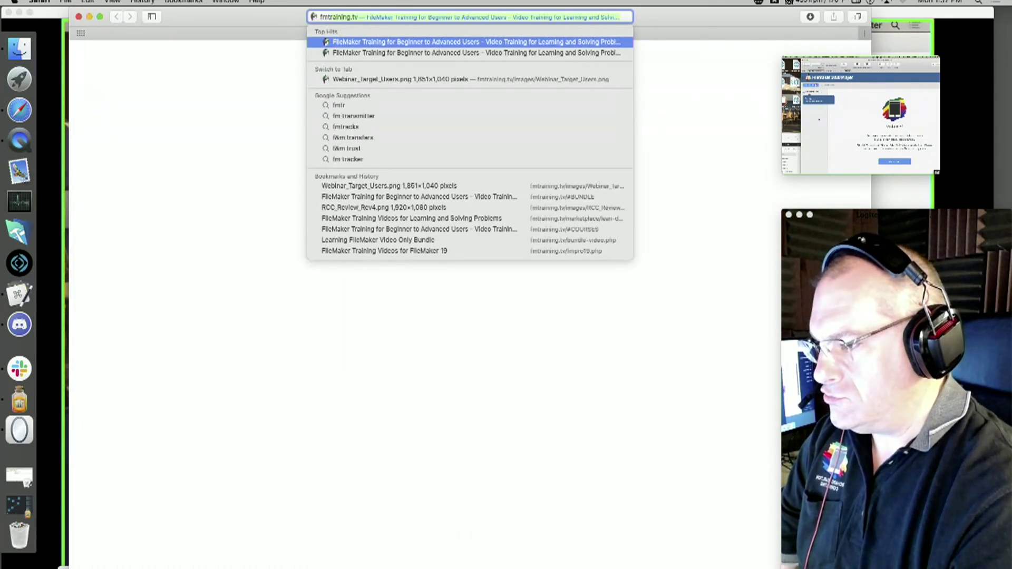
key("Return")
left_click(475, 217)
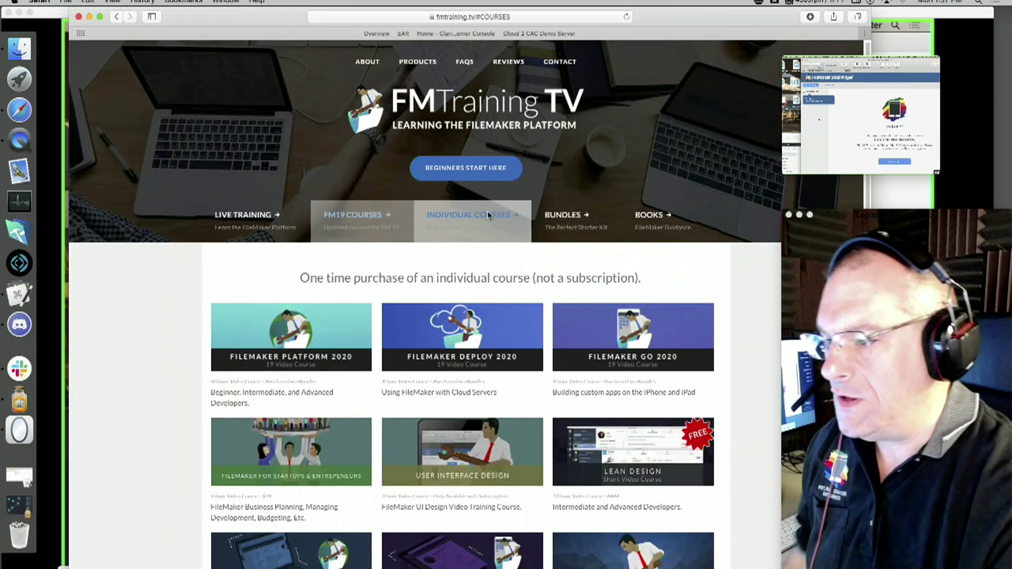
left_click(628, 464)
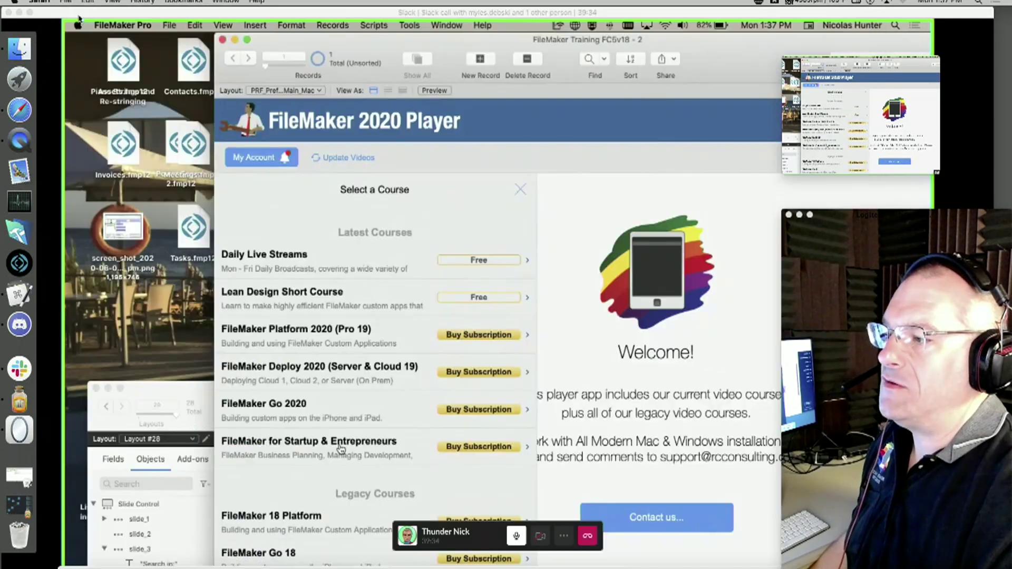
Leave Safari for the enlarged Slack call and scroll through the player's Select a Course list.
left_click(79, 17)
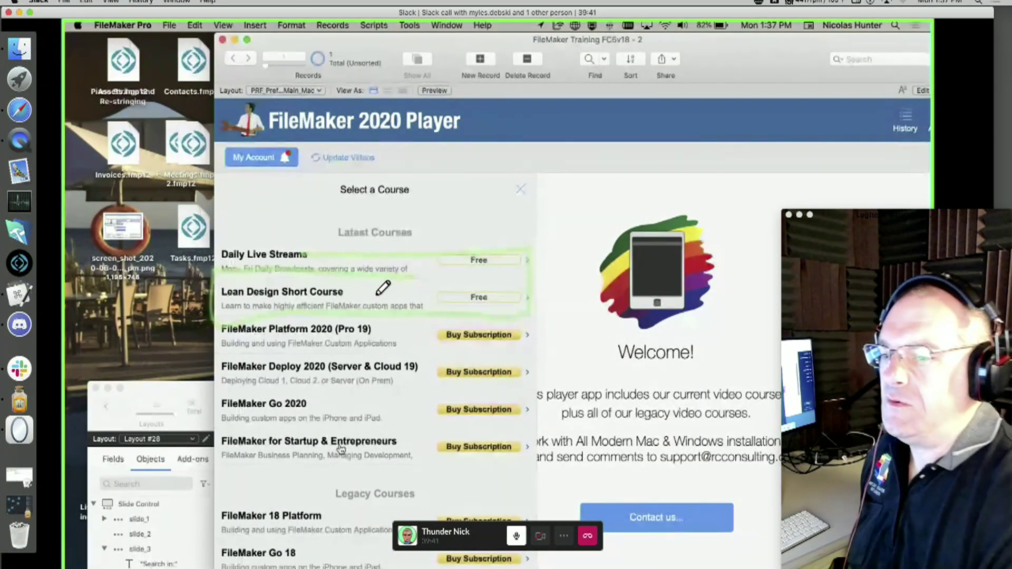
left_click(31, 12)
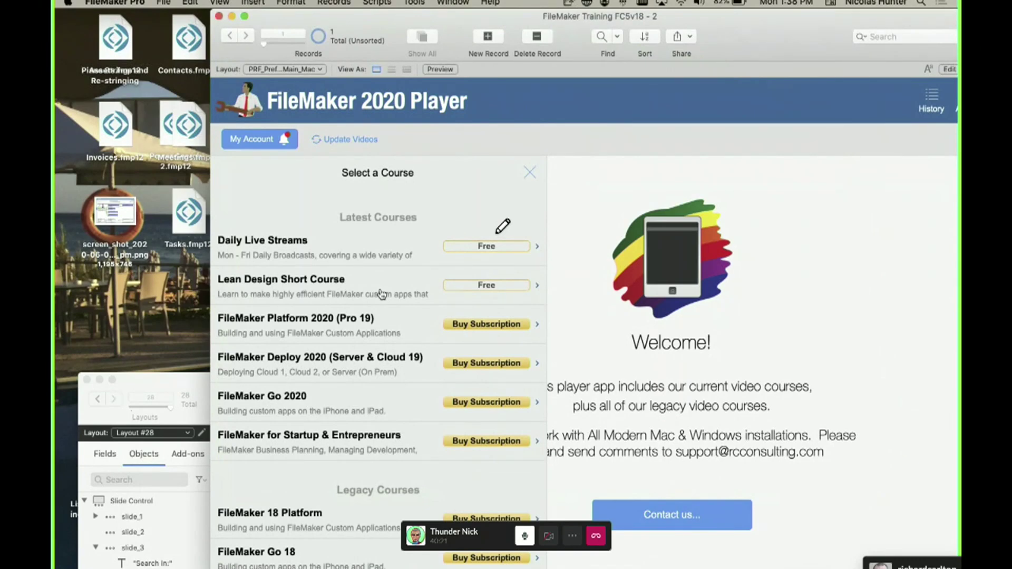
scroll(360, 291, "down", 5)
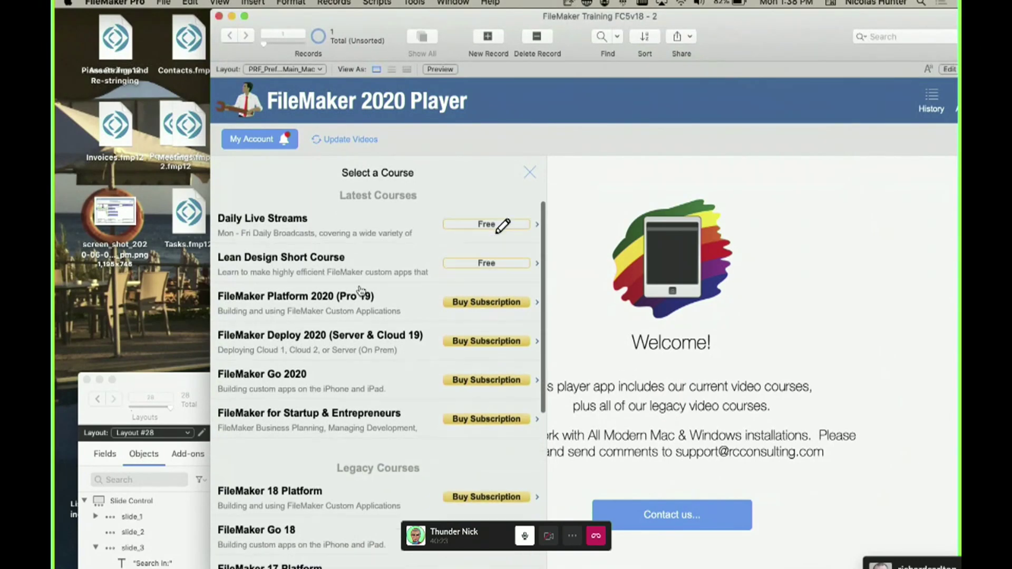
scroll(361, 295, "up", 3)
scroll(362, 301, "up", 3)
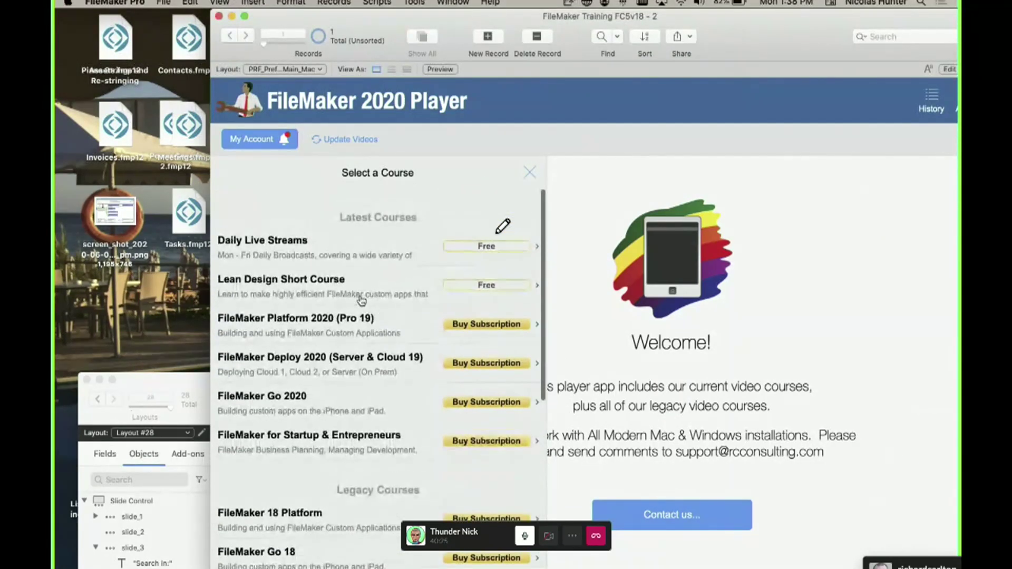
Open the setup of the slide control showing the Select a Course panel in Layout mode, and return to Browse mode.
key("super+l")
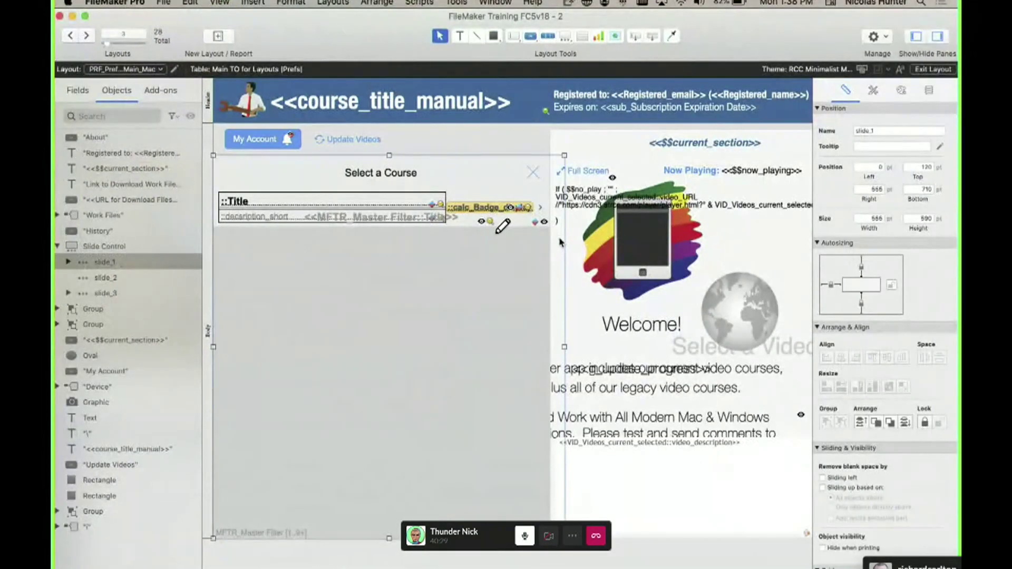
double_click(560, 242)
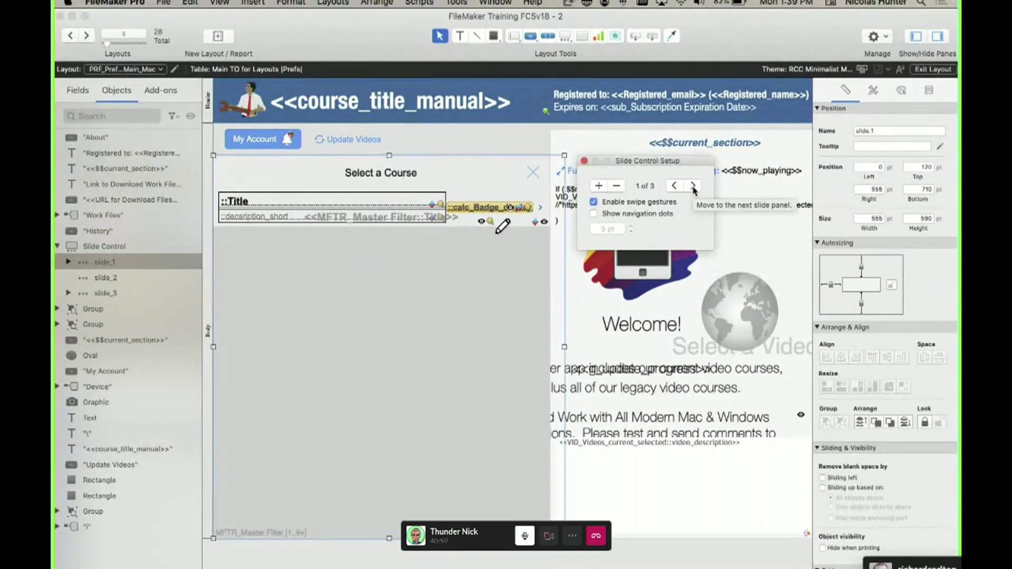
key("super+b")
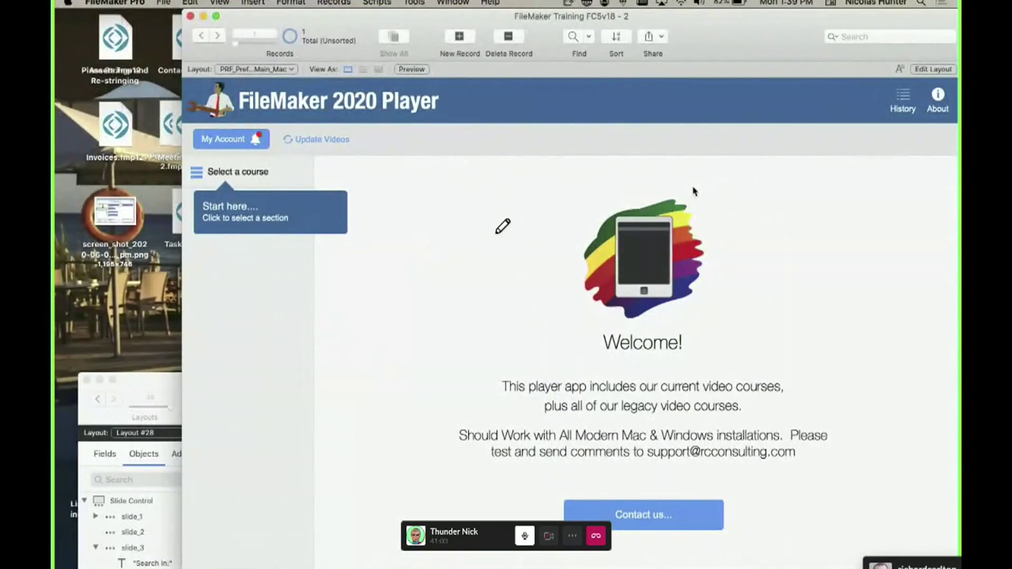
Open, close and reopen the Select a Course list in the player window.
left_click(250, 173)
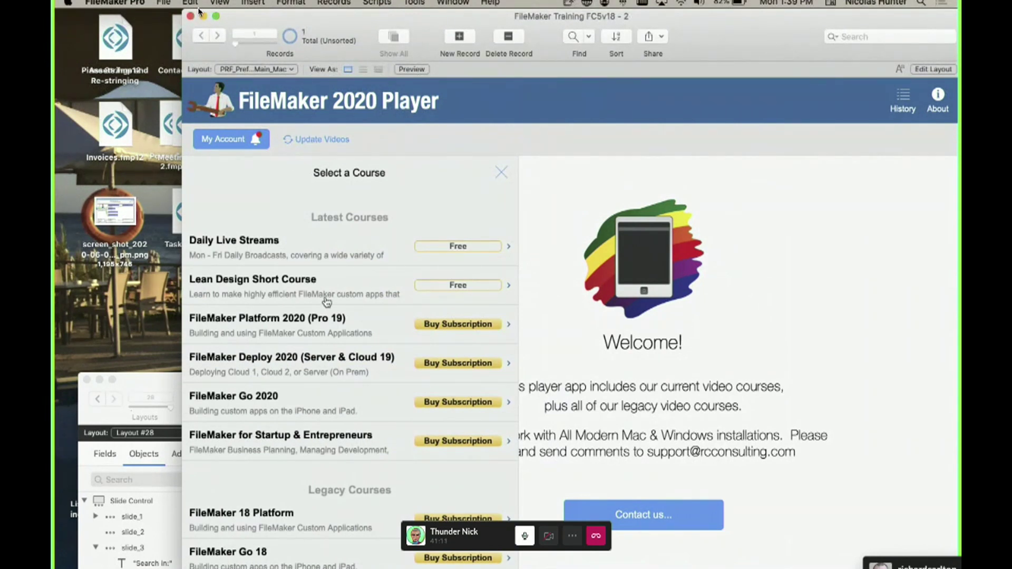
left_click(501, 172)
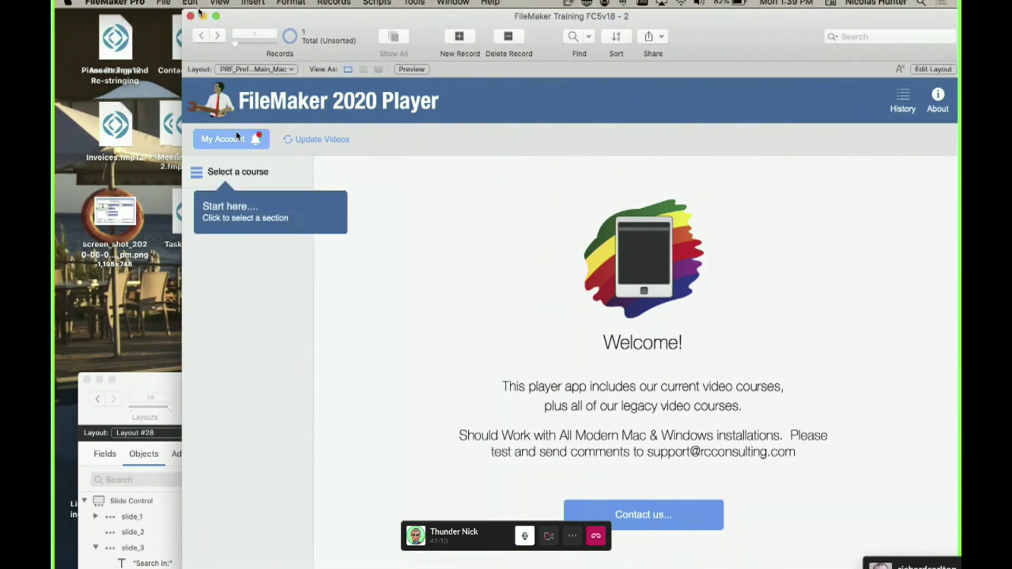
left_click(224, 176)
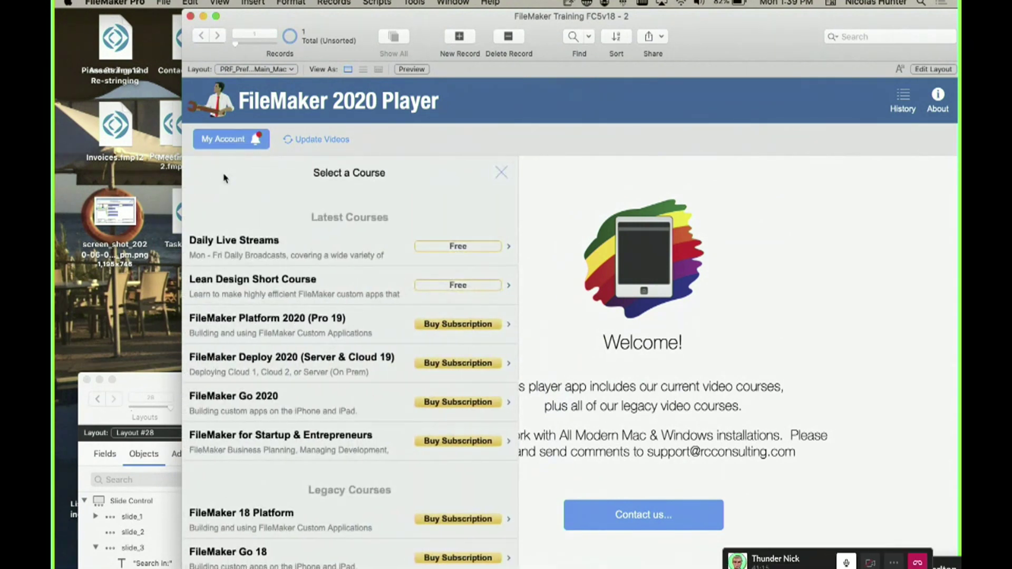
Return to Layout mode and turn the slide control's navigation dots on and back off in its setup.
key("super+l")
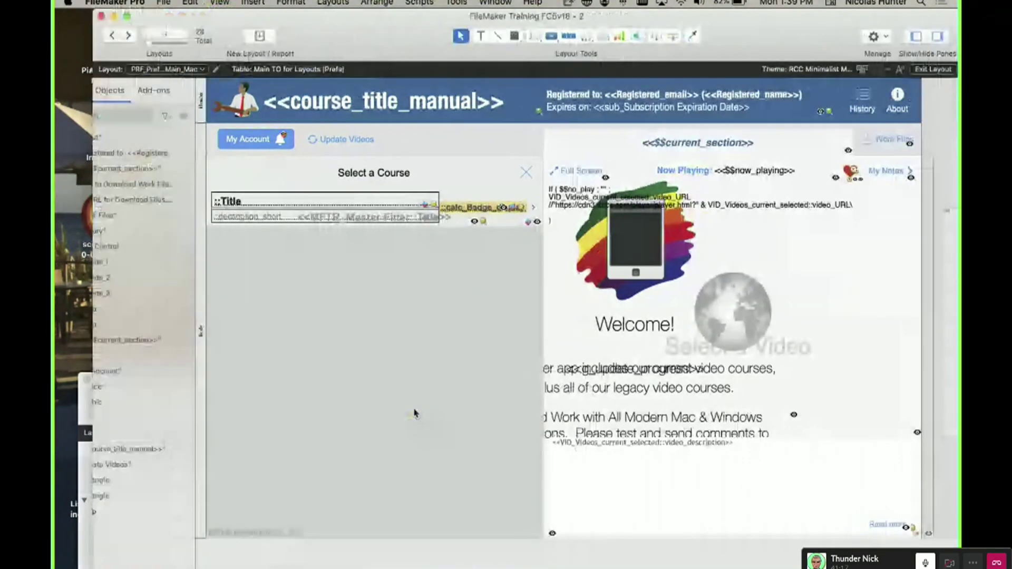
left_click(555, 188)
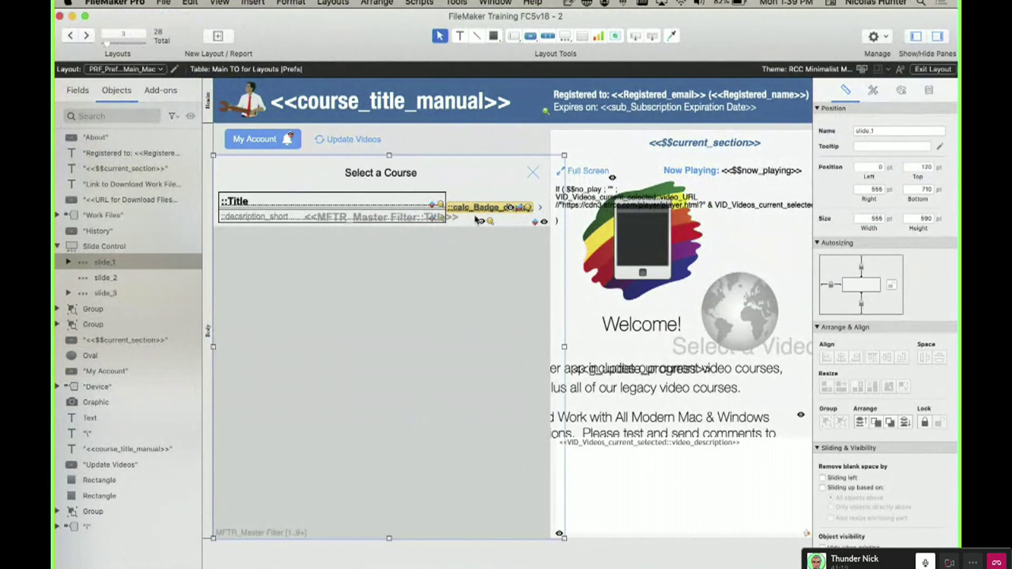
double_click(560, 214)
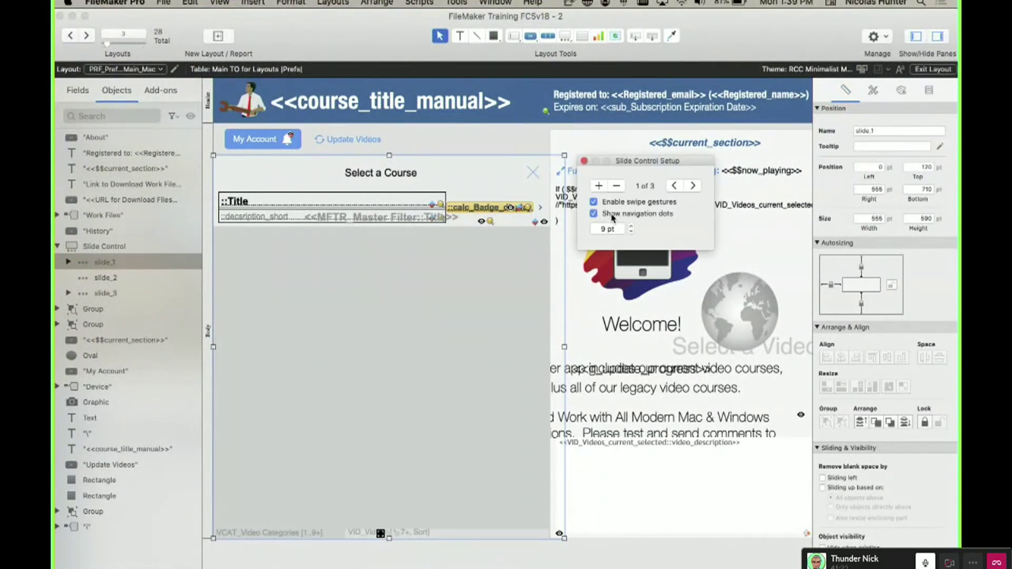
key("Escape")
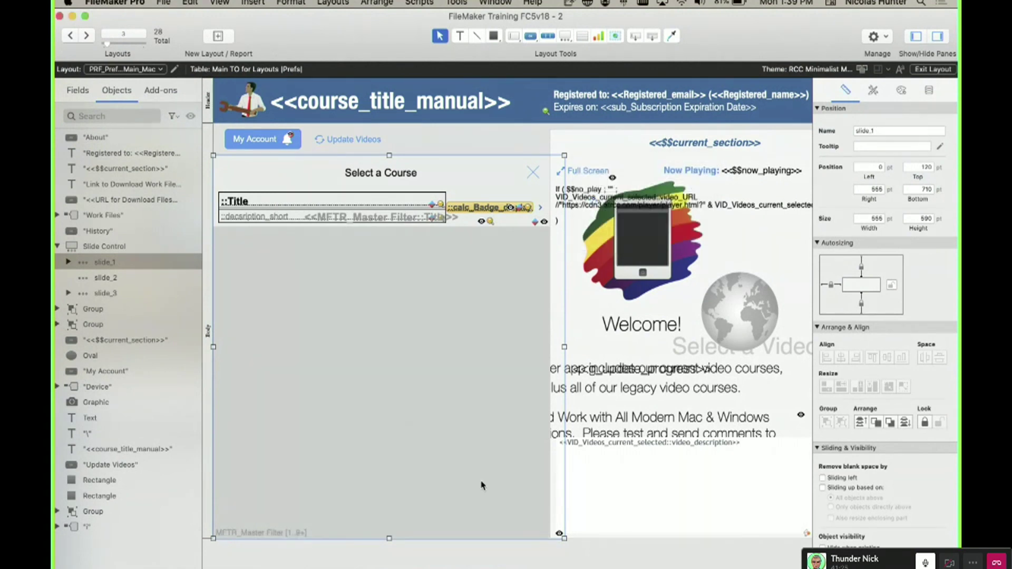
double_click(557, 212)
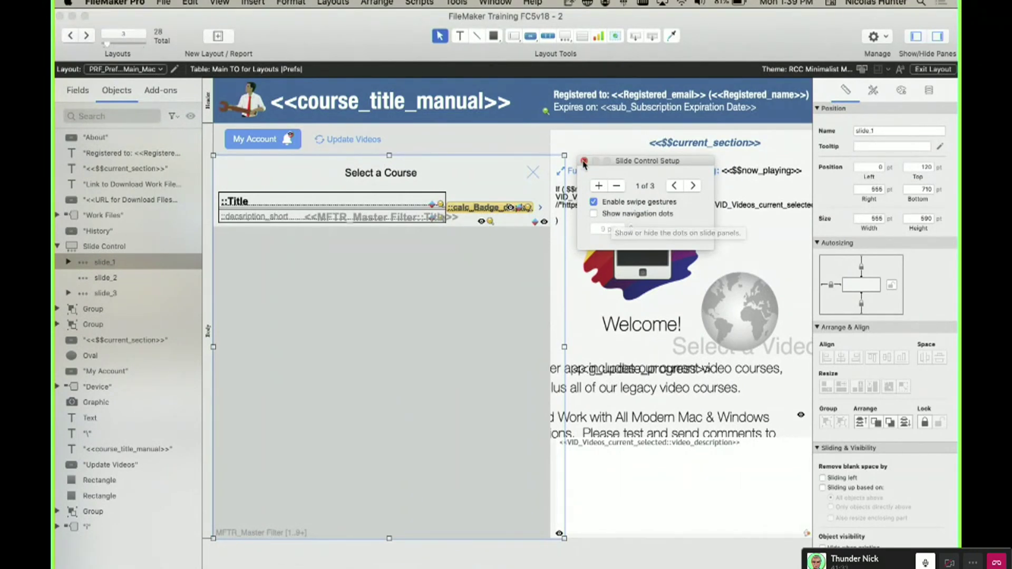
left_click(584, 160)
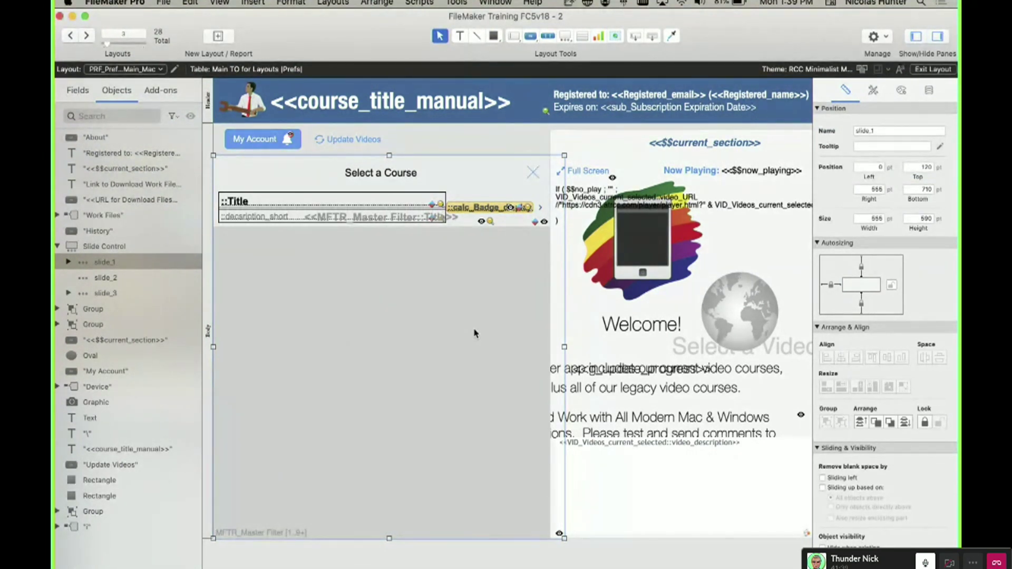
Show the slide control's second panel and change the control's fill from None to Solid Color.
double_click(556, 325)
left_click(691, 187)
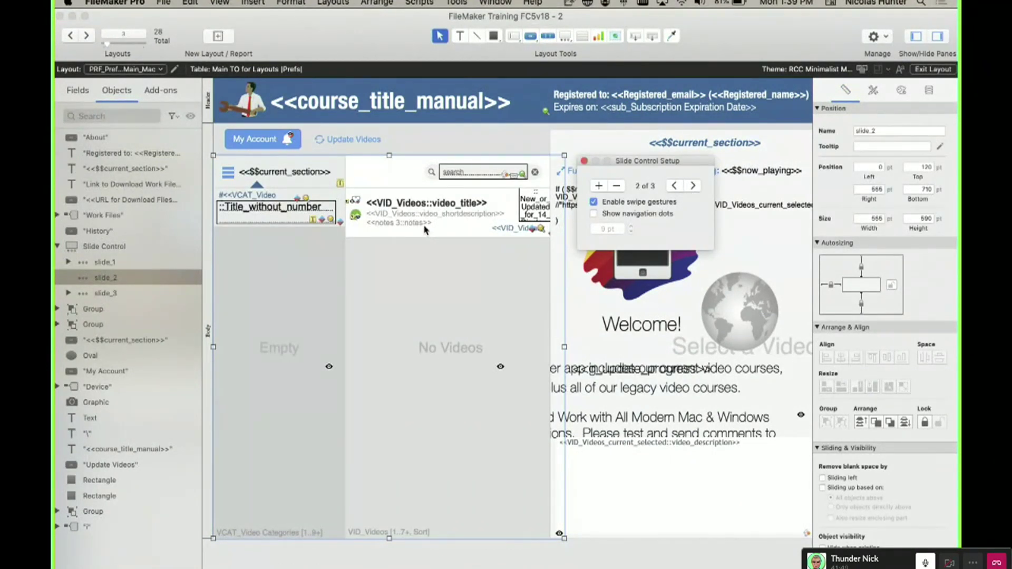
left_click(555, 189)
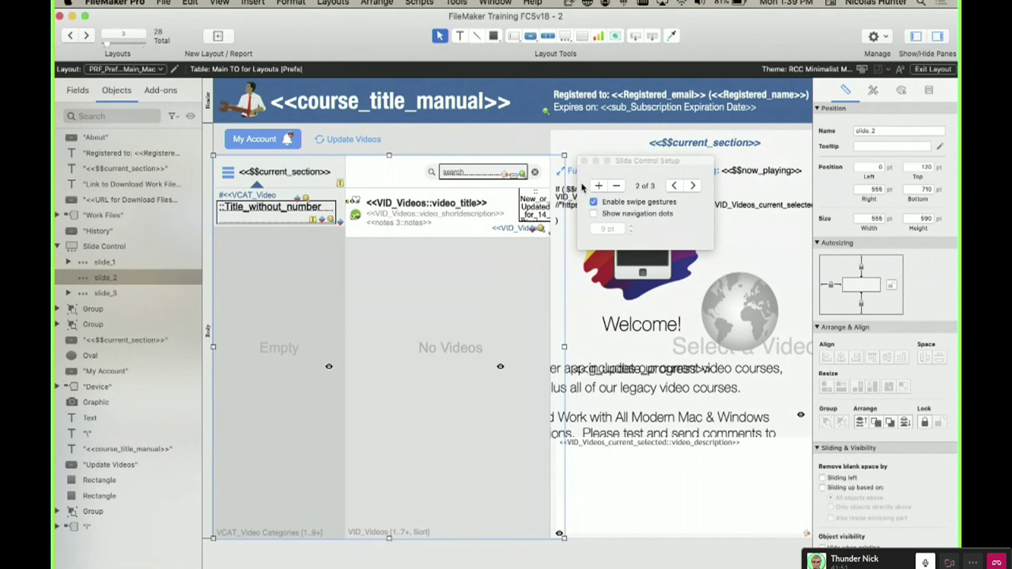
left_click(873, 91)
left_click(901, 90)
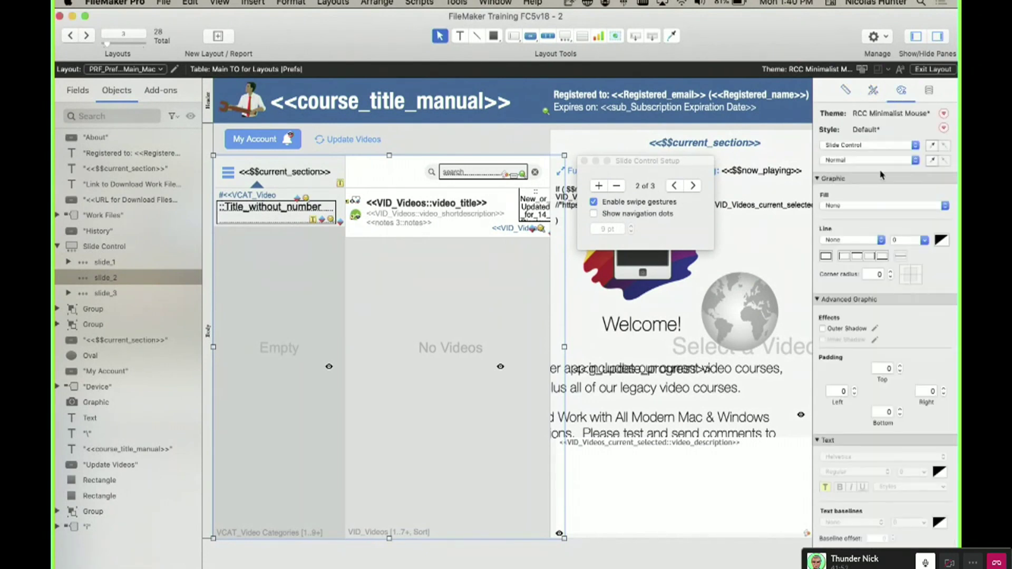
left_click(854, 205)
left_click(853, 214)
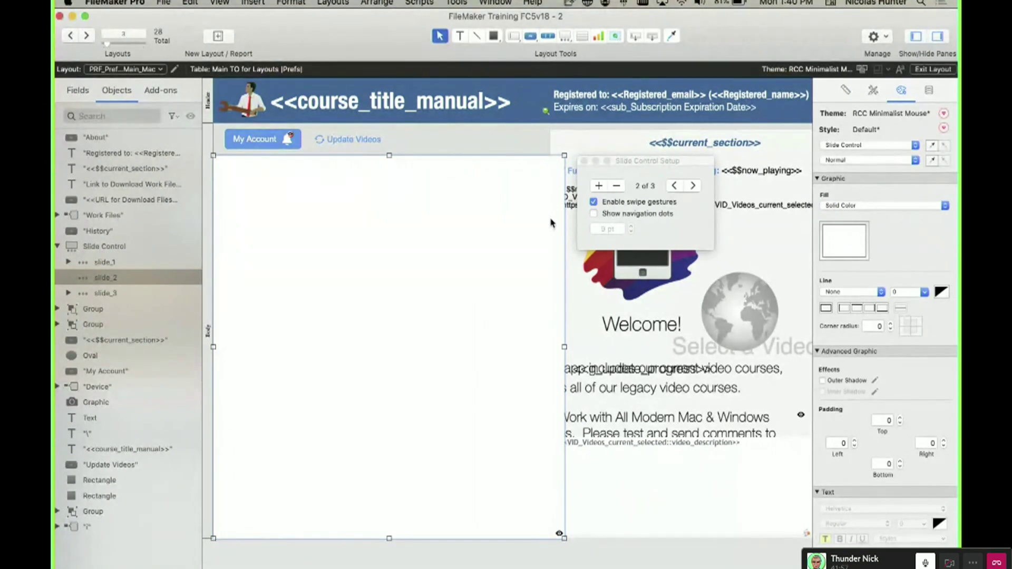
Try a light grey fill on the slide control across its first two panels, and make the fill transparent.
left_click(677, 186)
left_click(690, 186)
left_click(676, 186)
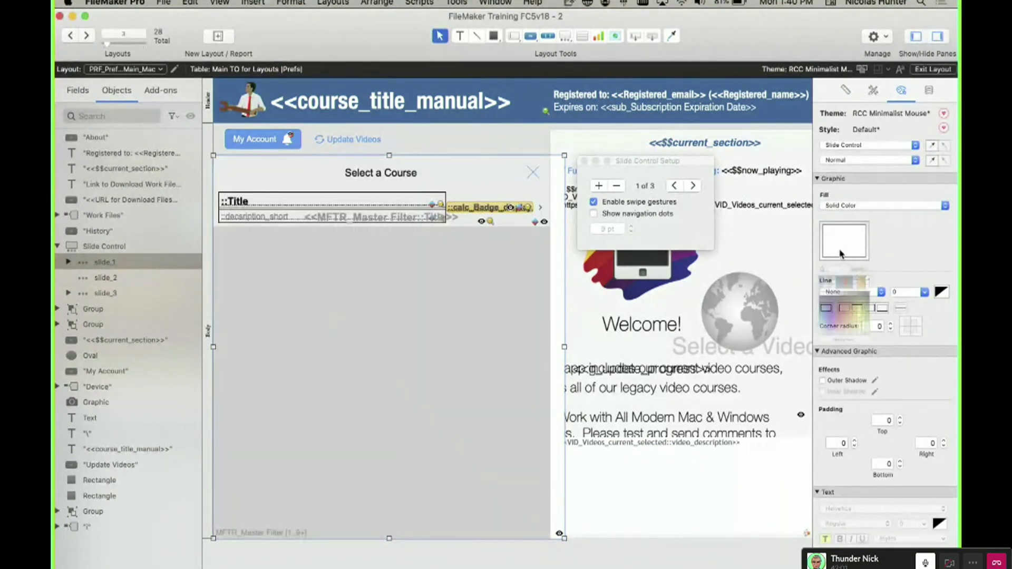
left_click(844, 241)
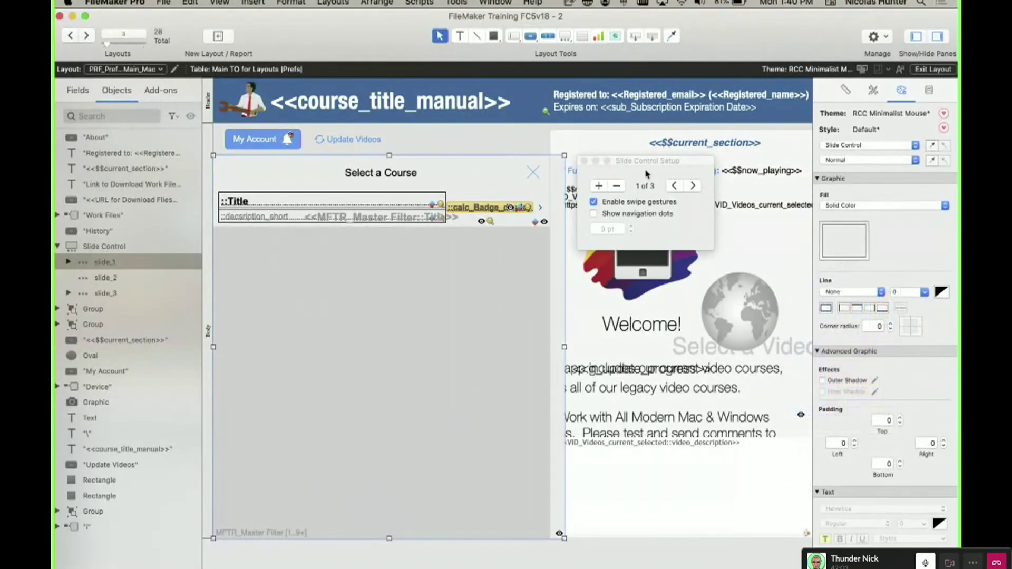
left_click(692, 187)
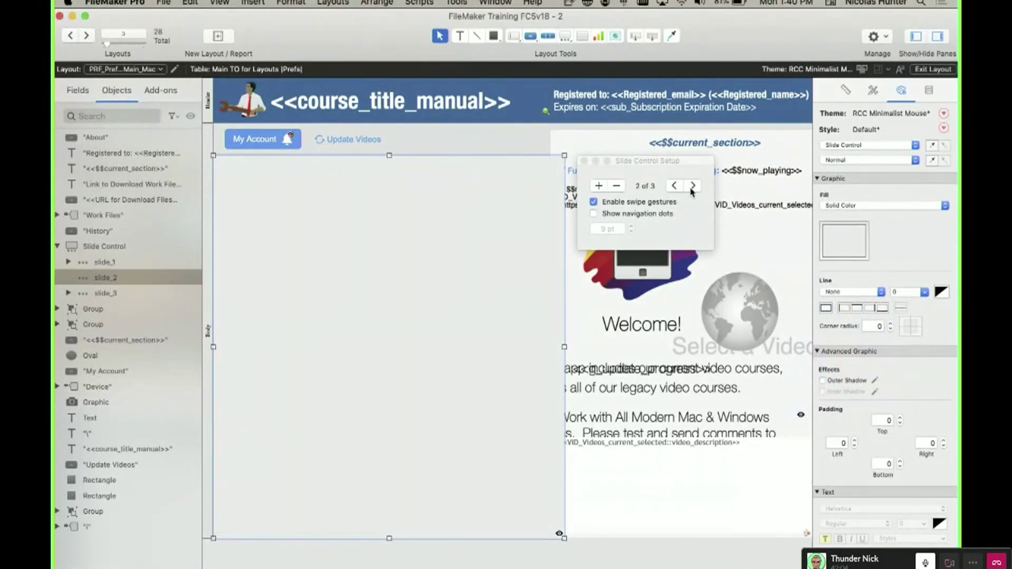
left_click(844, 240)
left_click(797, 330)
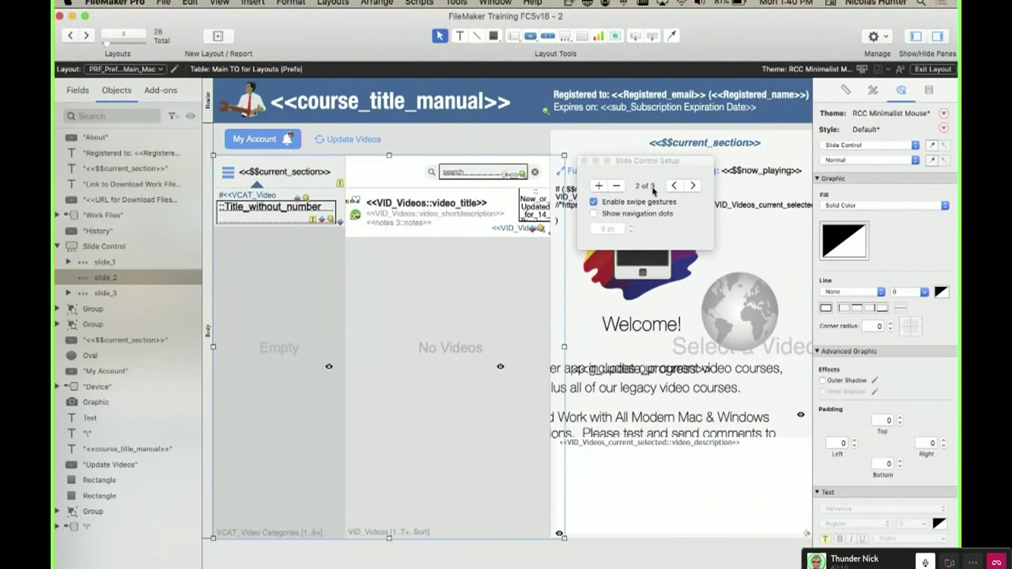
Page back and forth through the slide control's three panels and examine the contents of each.
left_click(674, 187)
left_click(692, 187)
left_click(692, 187)
left_click(674, 186)
left_click(674, 186)
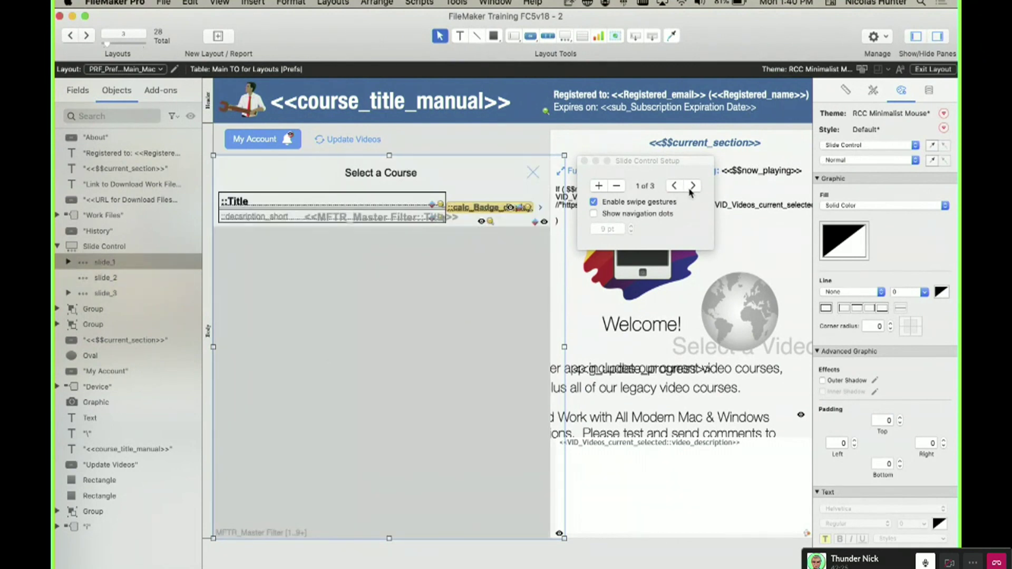
left_click(691, 188)
left_click(692, 187)
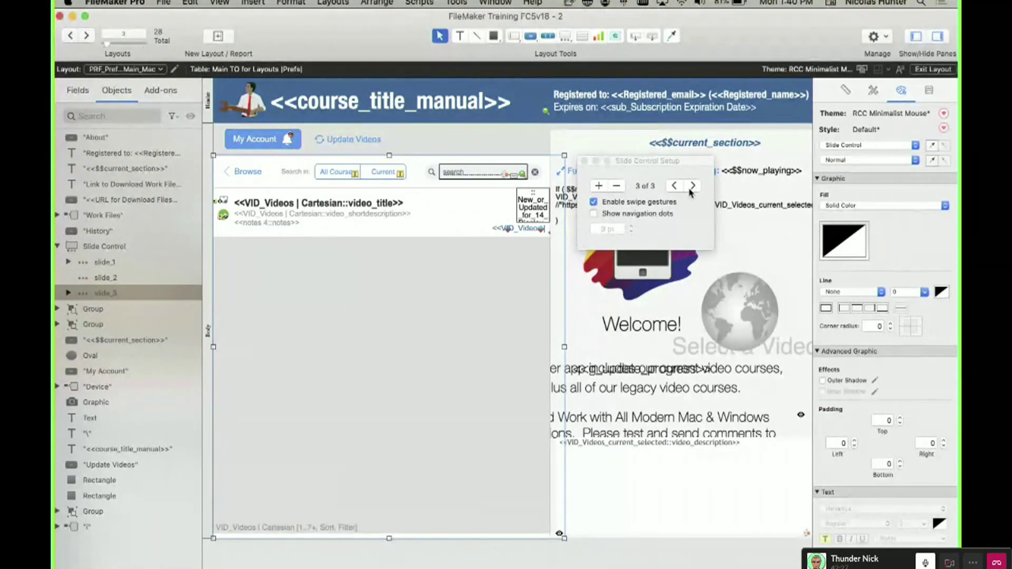
left_click(674, 187)
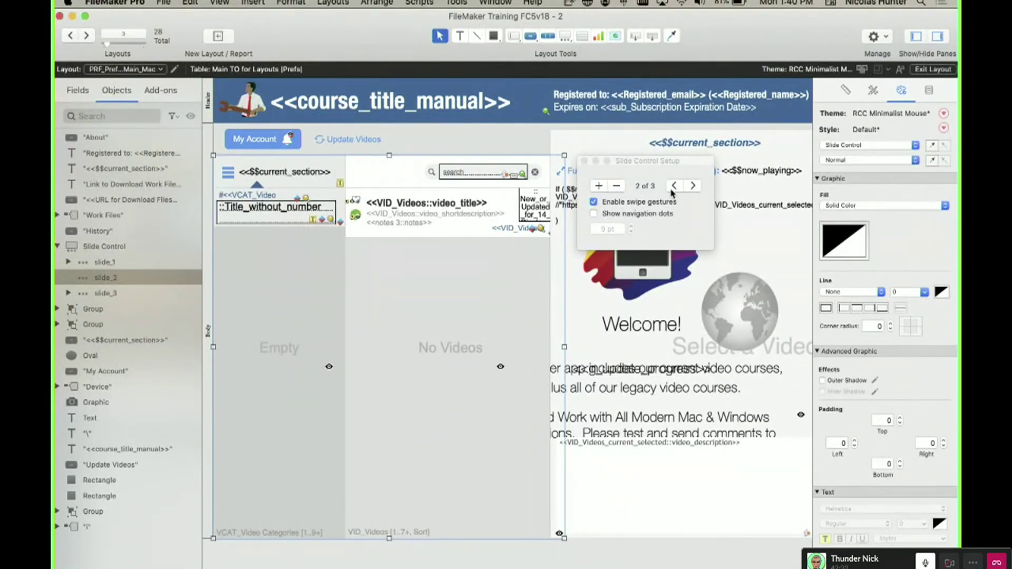
left_click(673, 187)
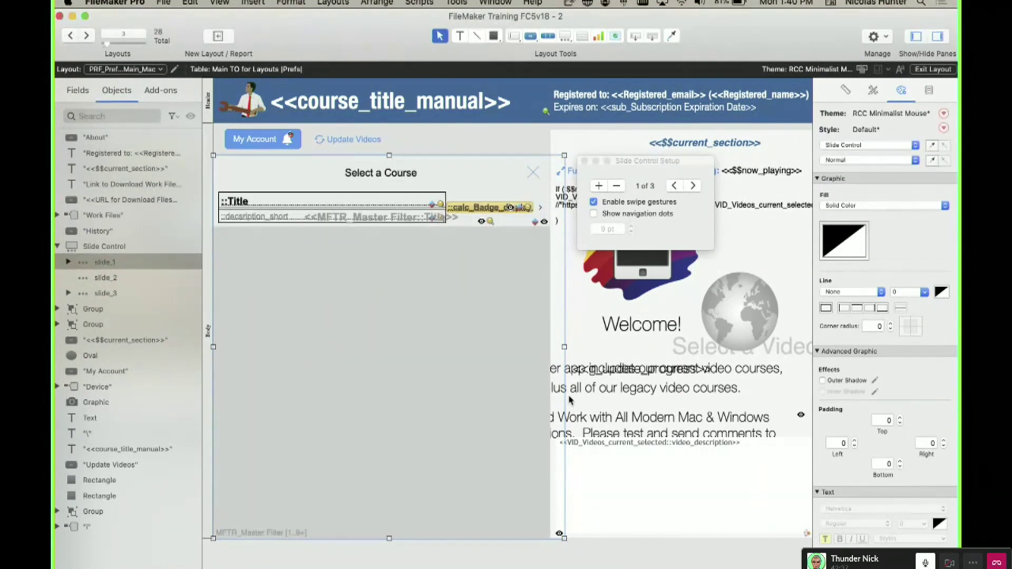
Narrow the slide control slightly from its right edge and reselect it.
mouse_move(564, 348)
left_mouse_down()
mouse_move(582, 356)
mouse_move(562, 360)
left_mouse_up()
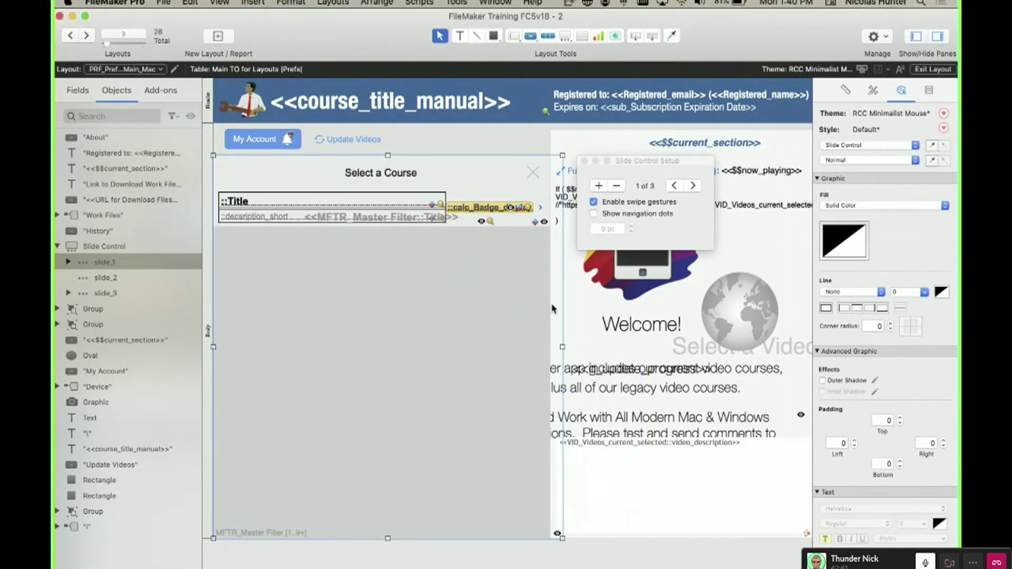
left_click(548, 143)
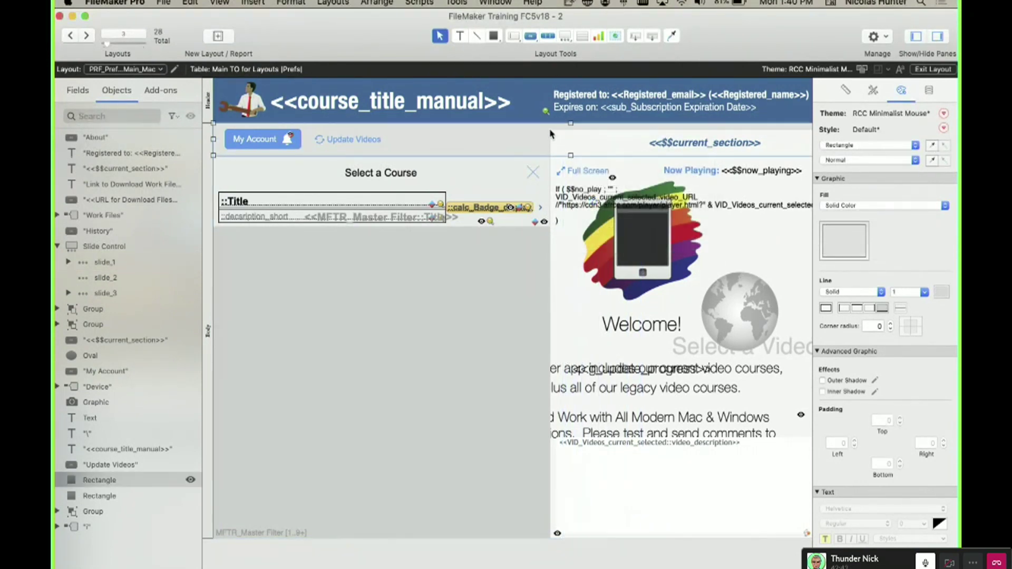
left_click(554, 192)
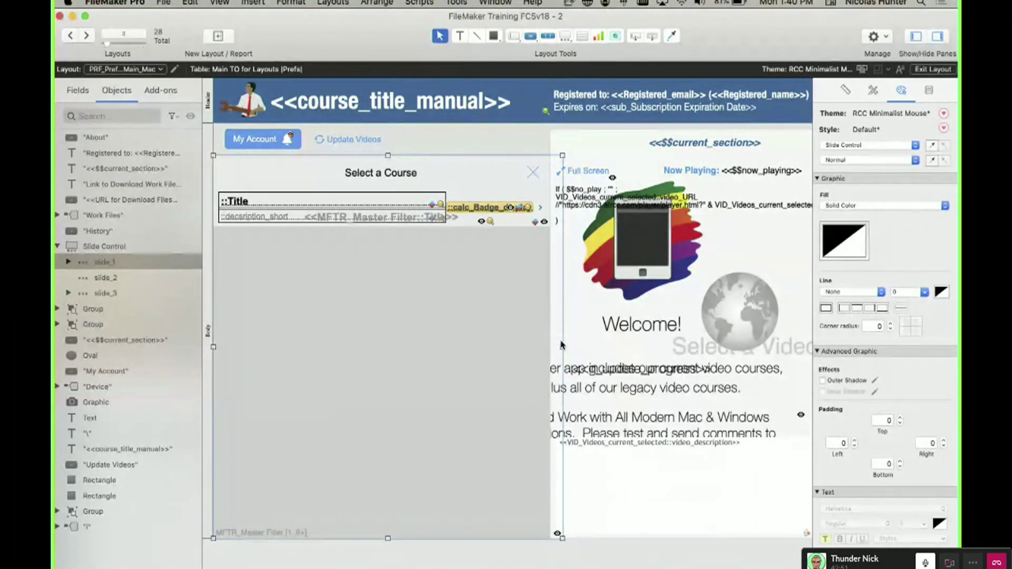
Inspect the setup of the MFTR_Master Filter portal without changing it, and select the rectangle behind the portal.
left_click(505, 180)
double_click(488, 284)
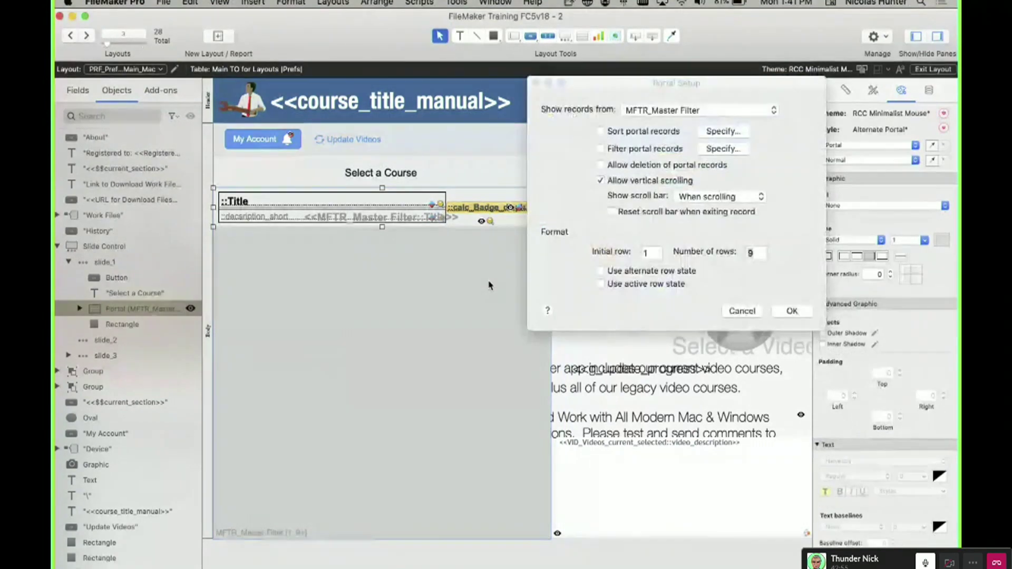
left_click(741, 311)
left_click(468, 165)
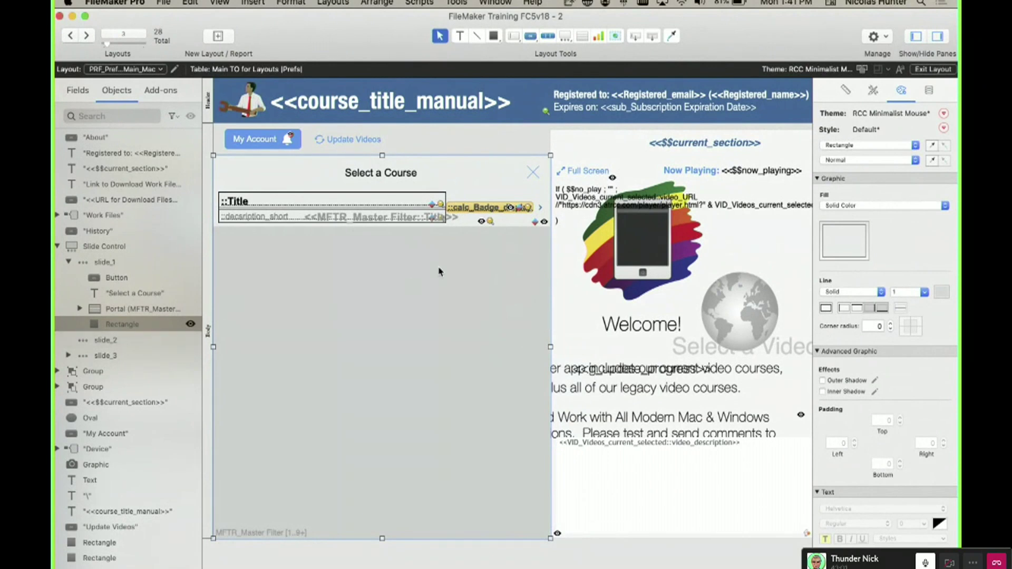
Reselect the slide control, widen it slightly from its right edge, and briefly view its setup.
left_click(555, 175)
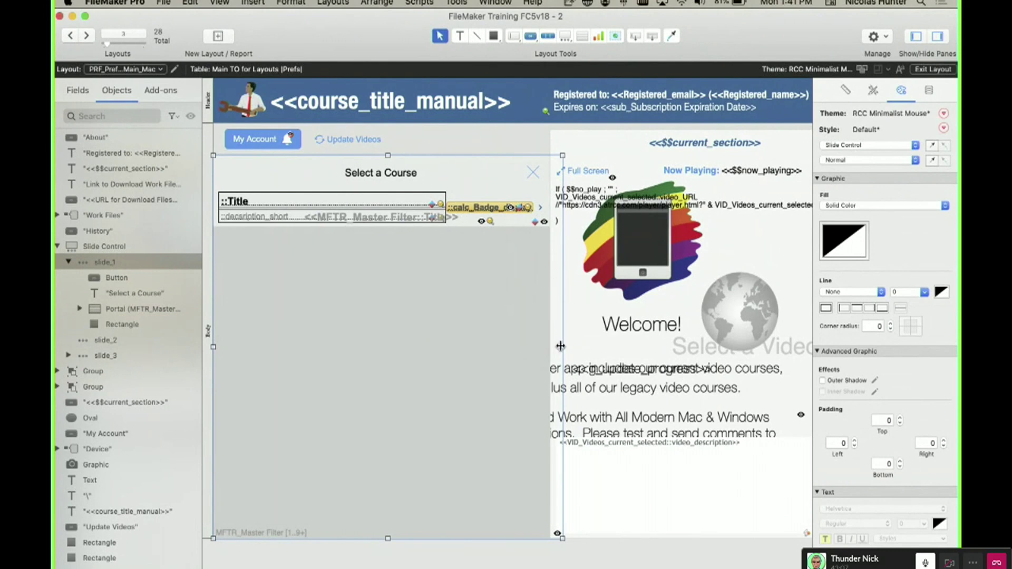
left_click_drag(561, 346, 561, 347)
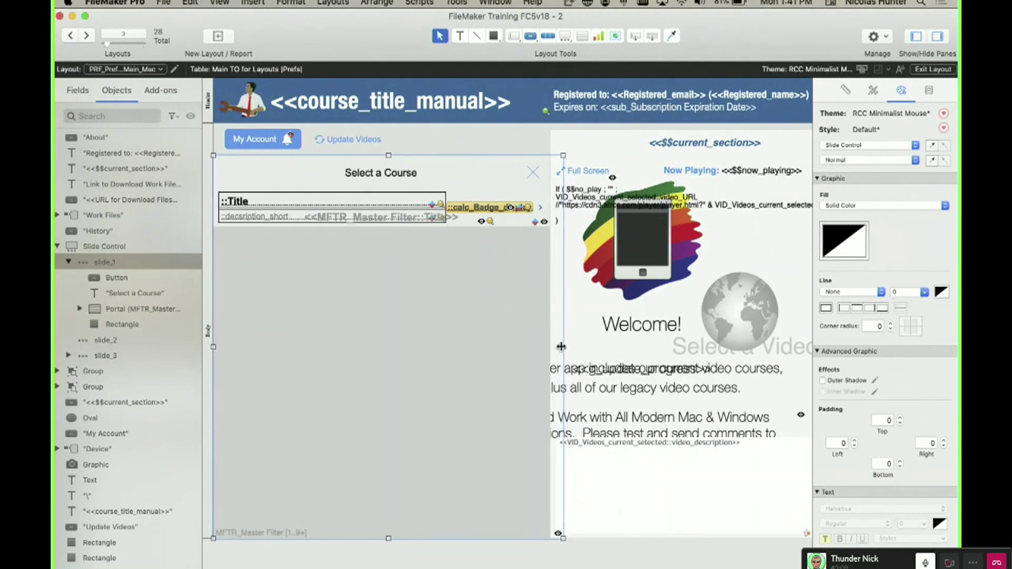
double_click(557, 322)
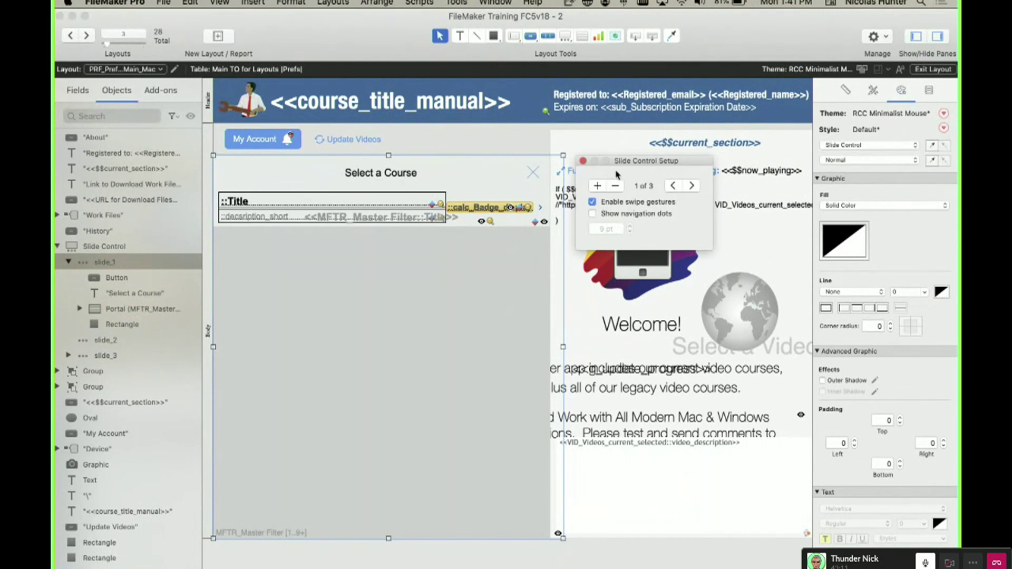
left_click(583, 161)
Select the Slide Control and slide_1 in the layout's object hierarchy, and collapse slide_1's contents.
left_click(100, 251)
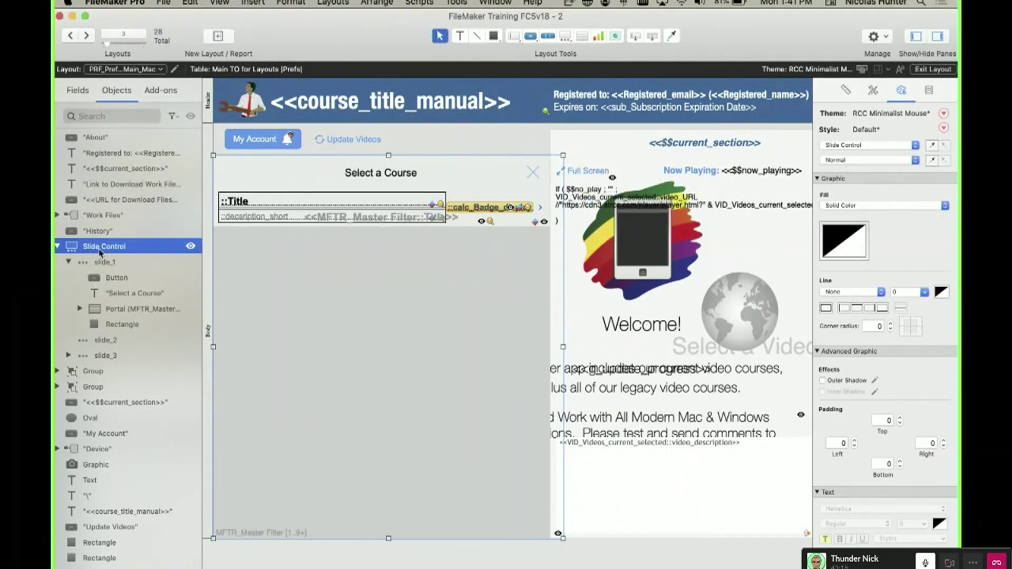
left_click(102, 263)
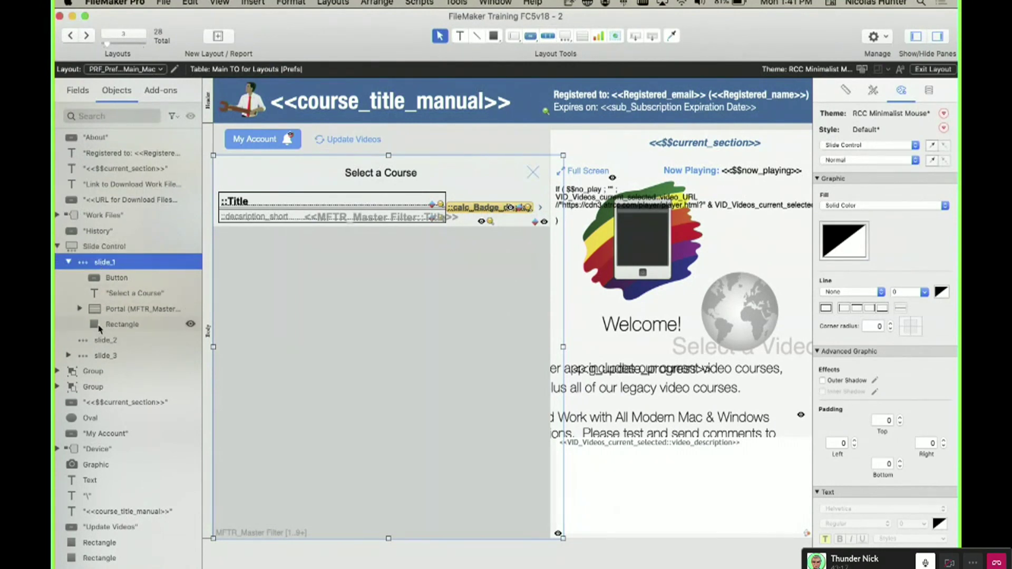
left_click(66, 262)
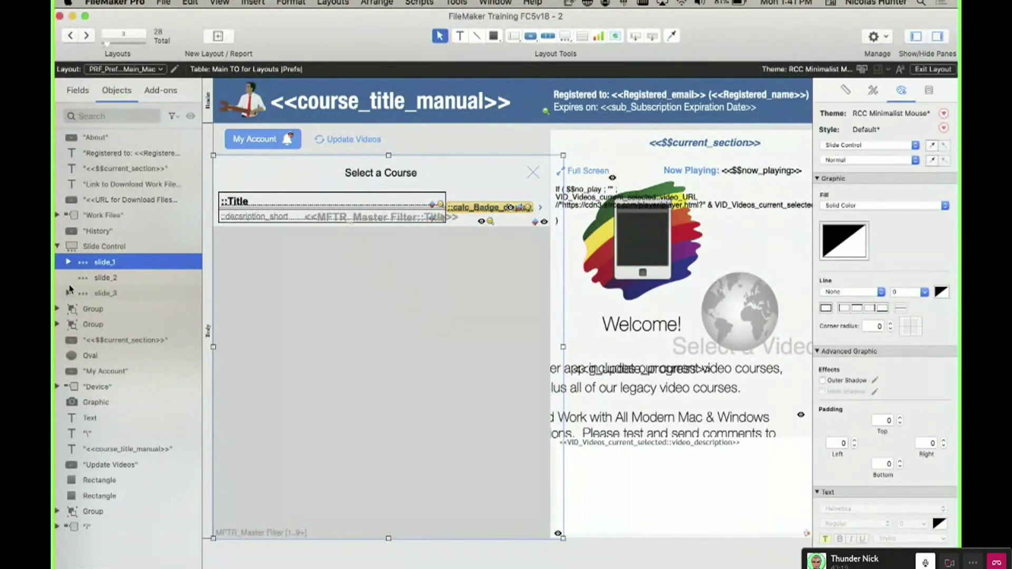
Switch between slide_1, slide_2 and slide_3 in the object hierarchy to compare the panels, ending on slide_1.
left_click(74, 291)
left_click(84, 278)
left_click(103, 267)
left_click(102, 281)
left_click(102, 294)
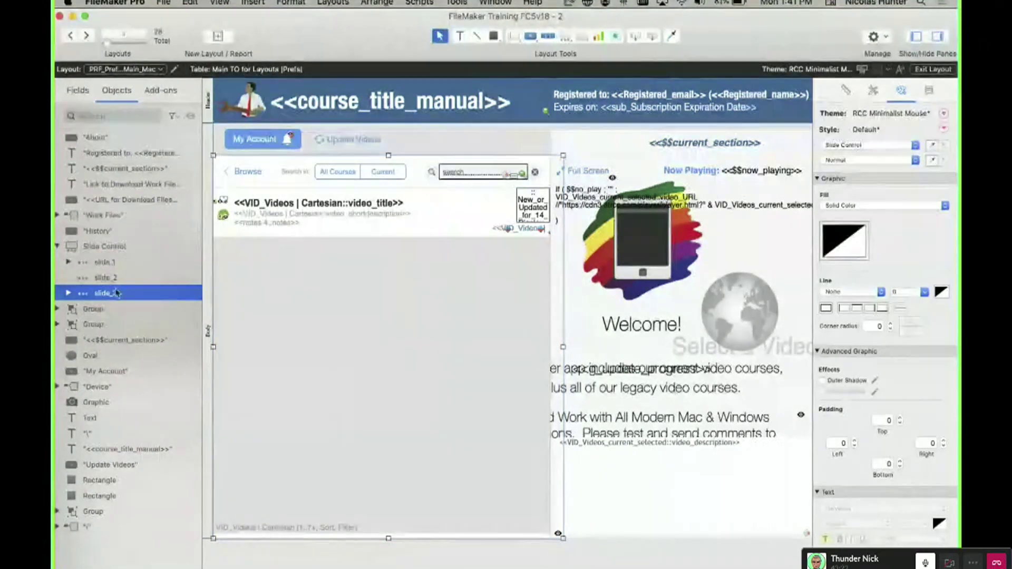
left_click(106, 263)
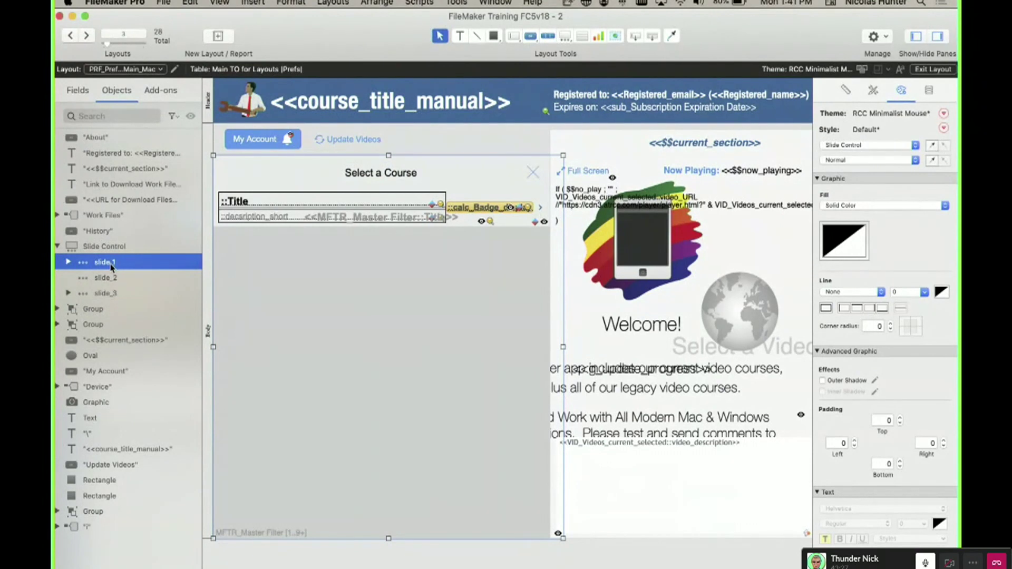
left_click(111, 294)
left_click(141, 262)
left_click(129, 294)
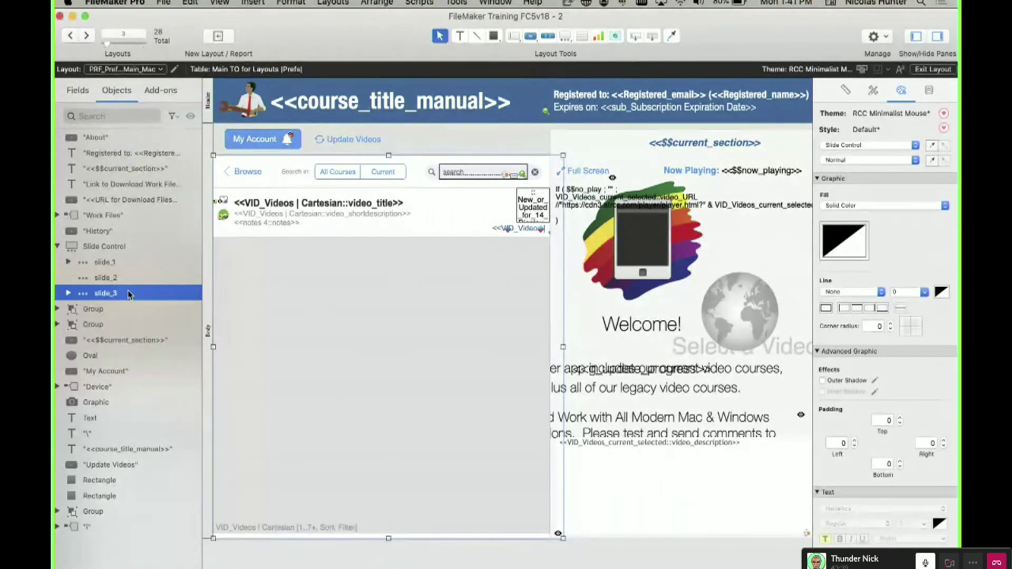
left_click(108, 263)
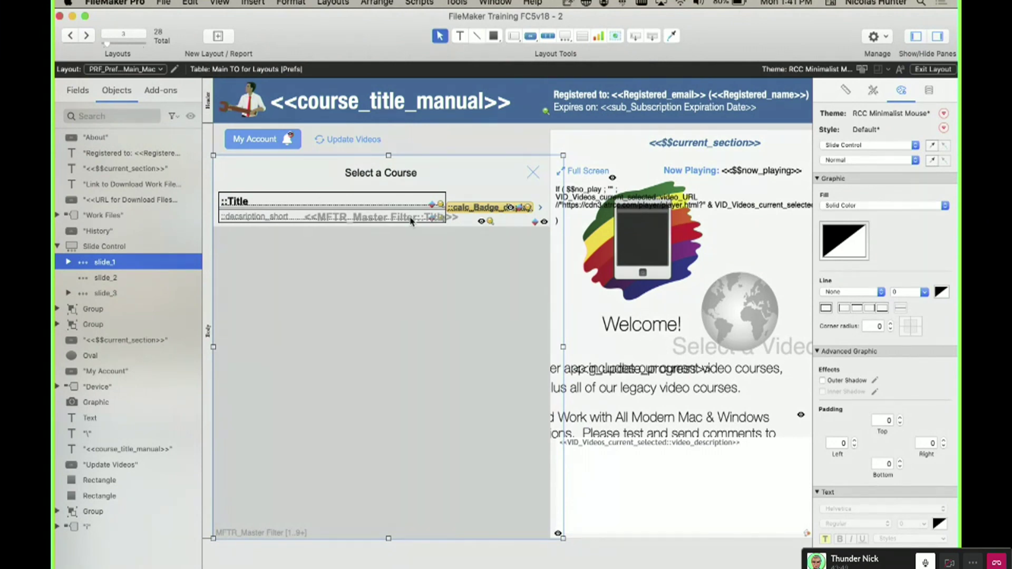
Return to Browse mode and open the player's Select a Course list.
key("super+b")
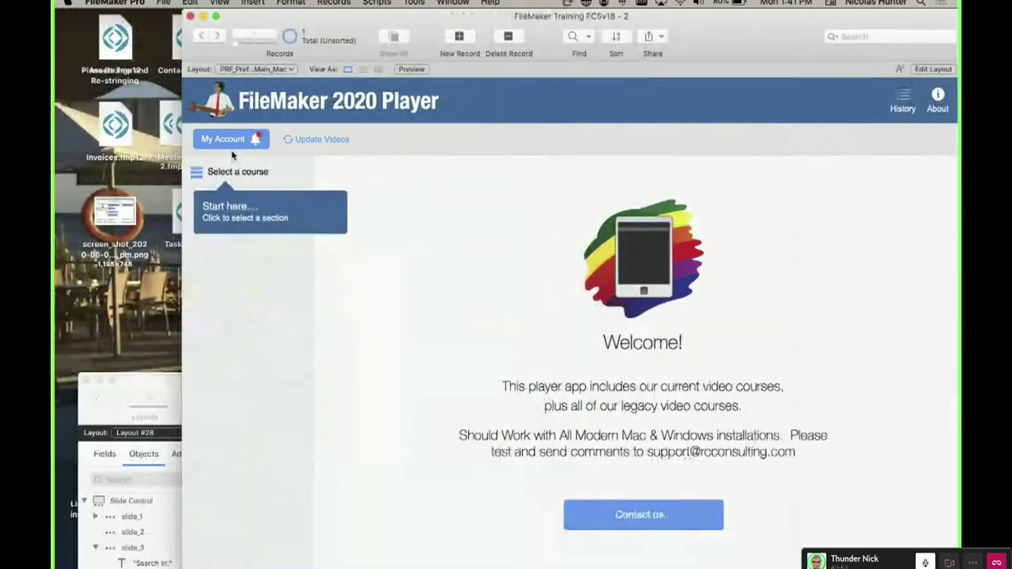
left_click(237, 171)
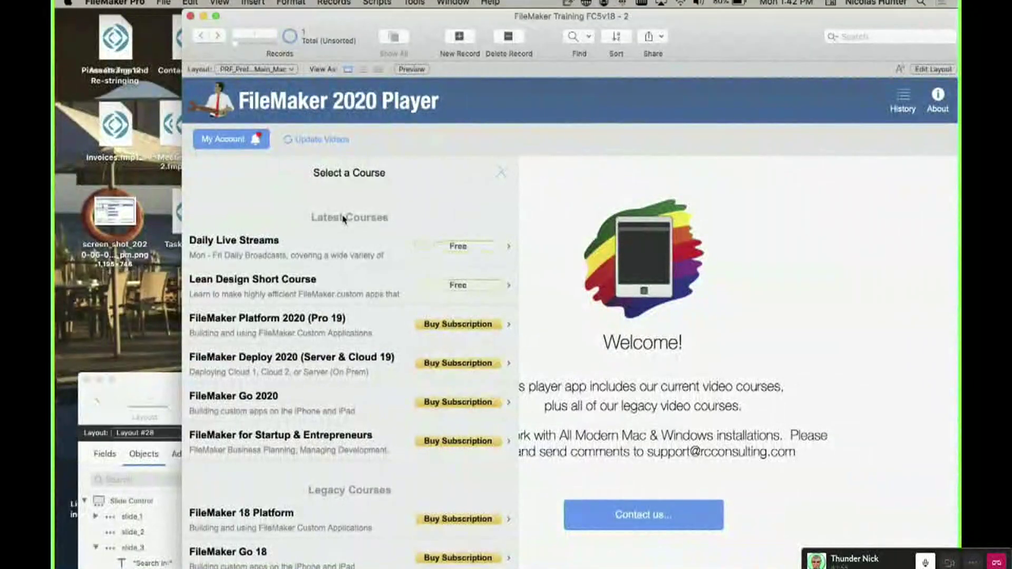
Select the portal's centred course heading text in Layout mode and open the MFTR_Master Filter layout in its own window.
key("super+l")
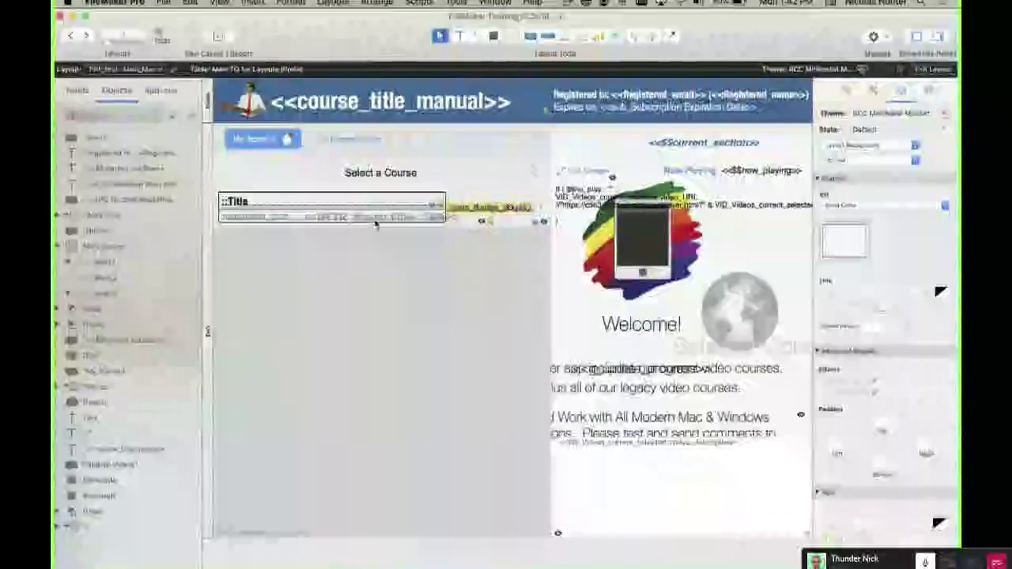
left_click(375, 219)
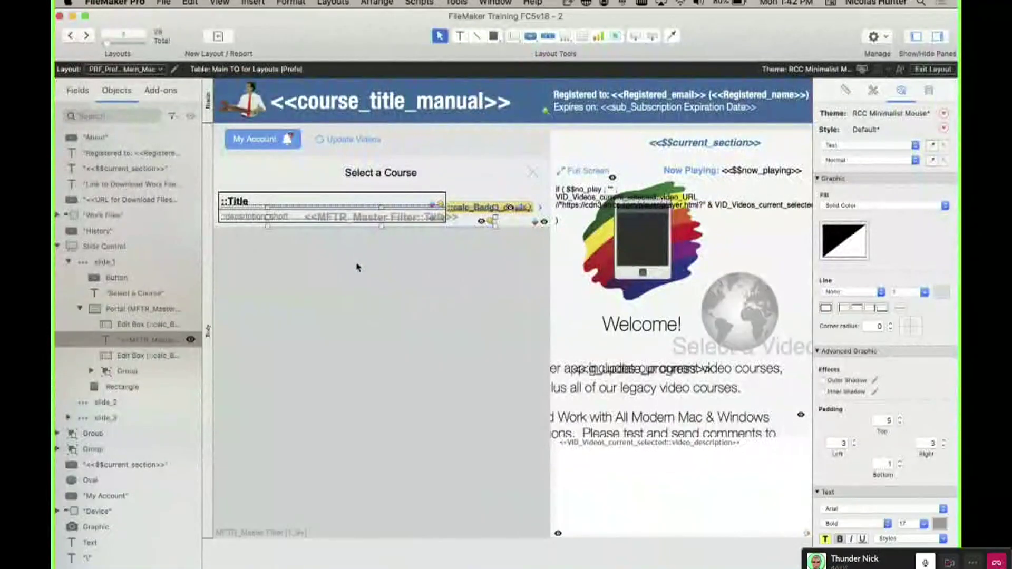
key("shift+super+l")
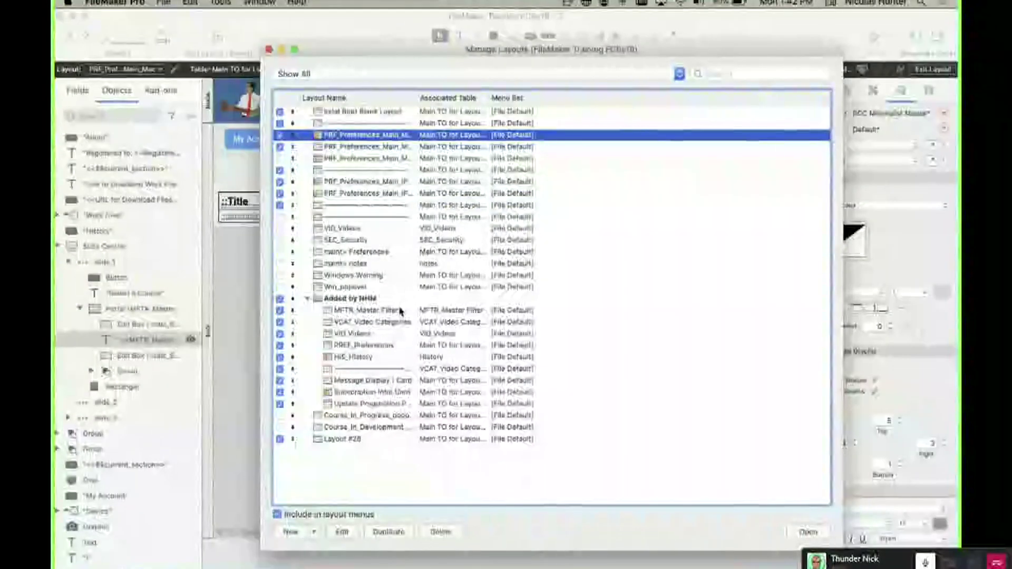
double_click(401, 311)
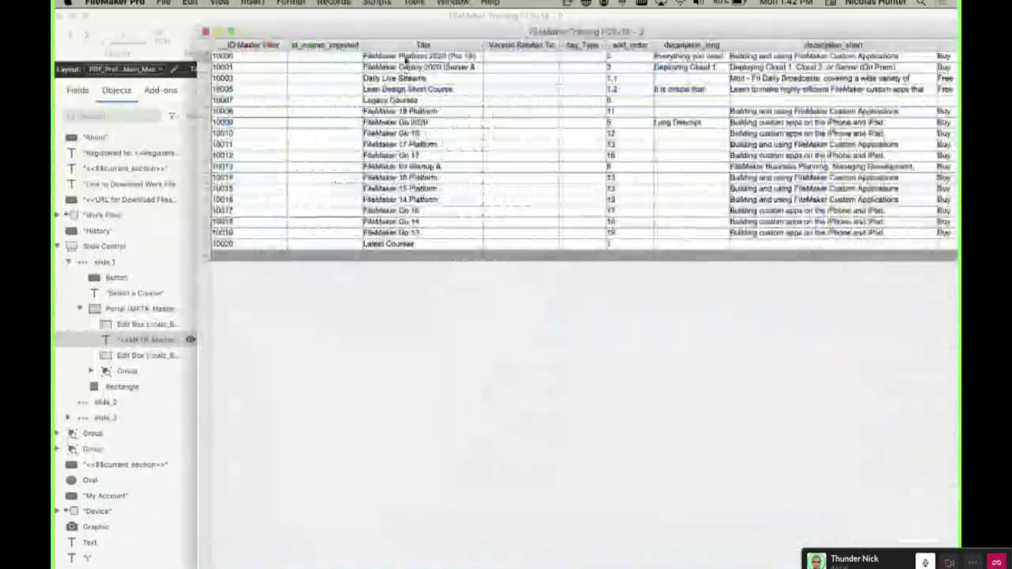
left_click_drag(394, 32, 313, 167)
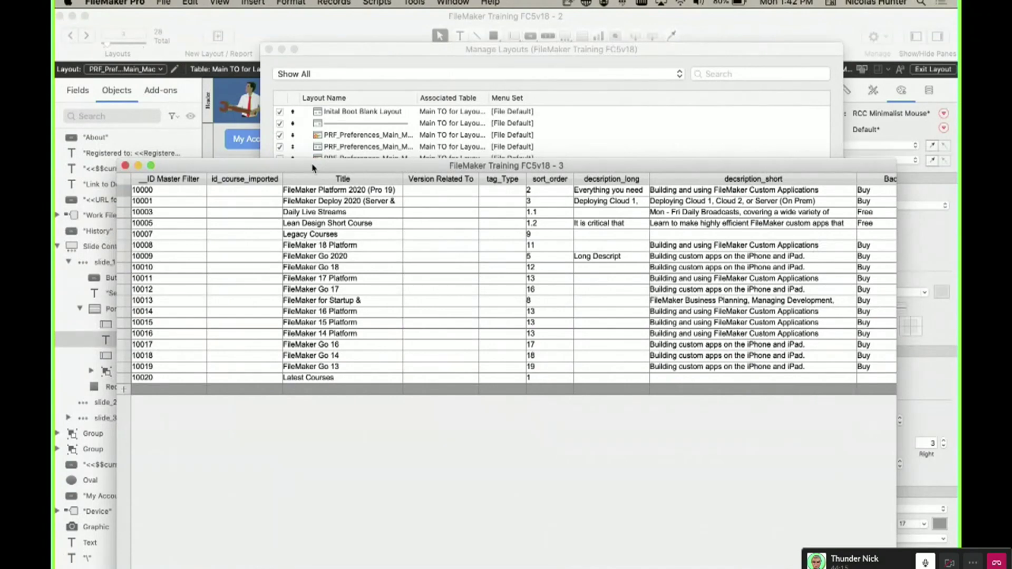
Sort the master filter records ascending by sort_order and look across their Badge, flag_divider and free_or_paid columns.
right_click(571, 179)
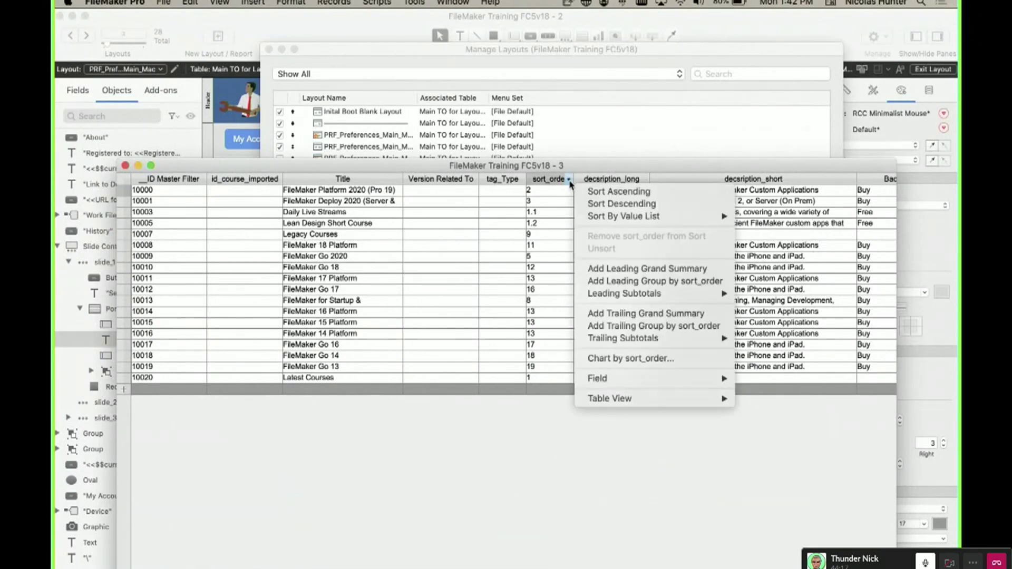
left_click(606, 190)
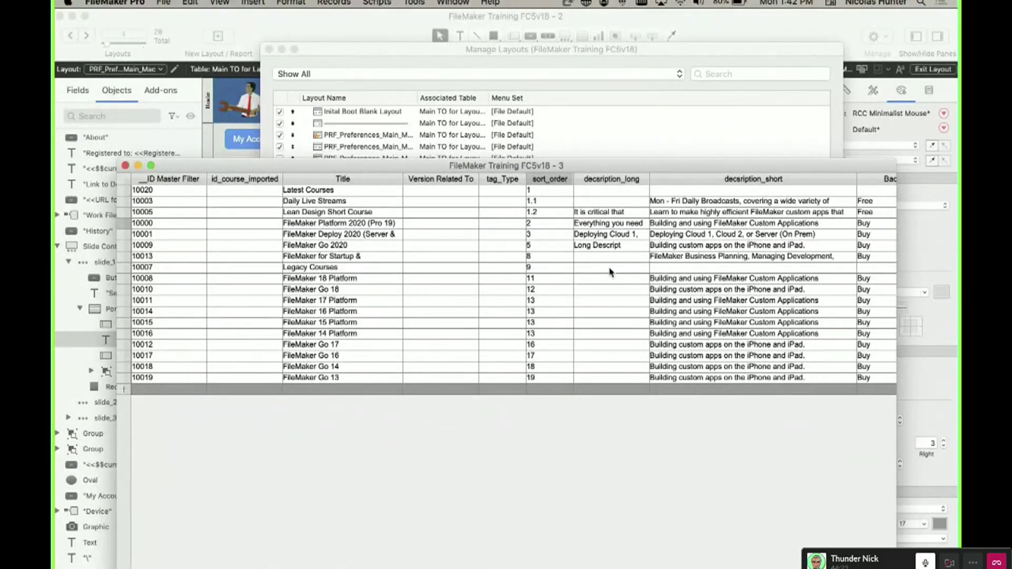
scroll(704, 291, "right", 5)
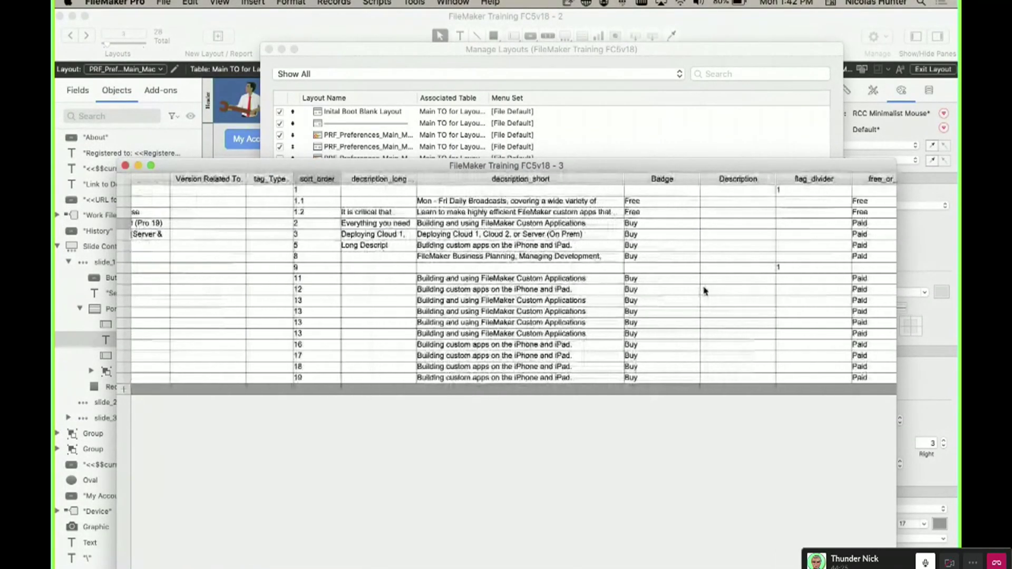
scroll(704, 290, "right", 1)
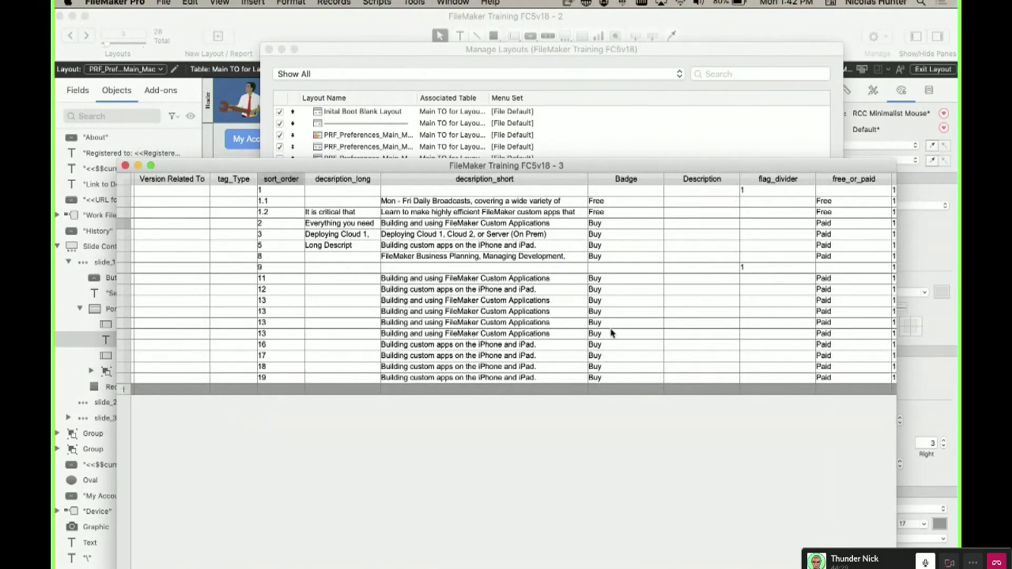
scroll(611, 332, "left", 5)
scroll(612, 332, "left", 1)
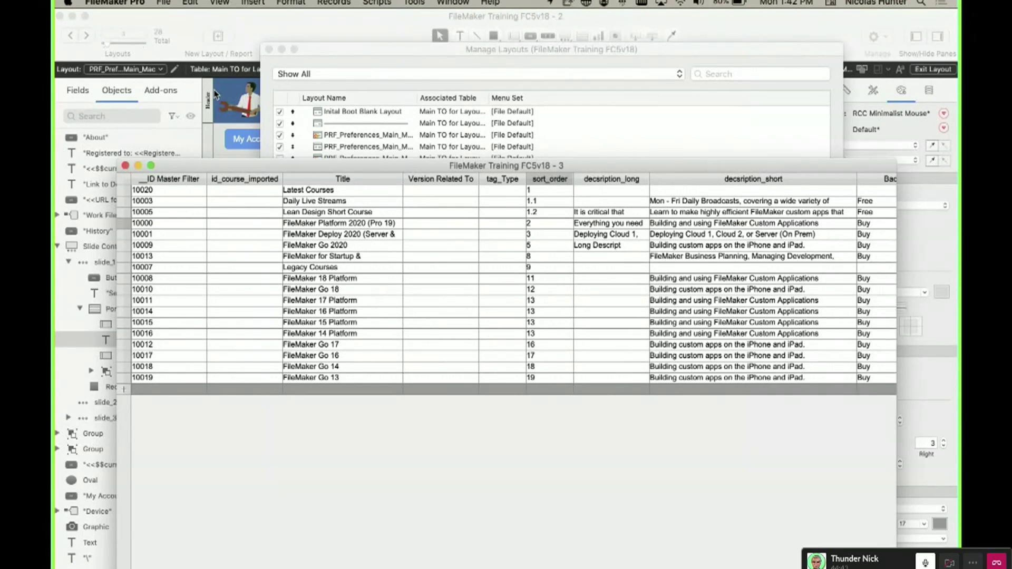
Point out the title fields of the Latest Courses and Legacy Courses records in the sorted table.
left_click_drag(369, 166, 320, 148)
left_click(266, 173)
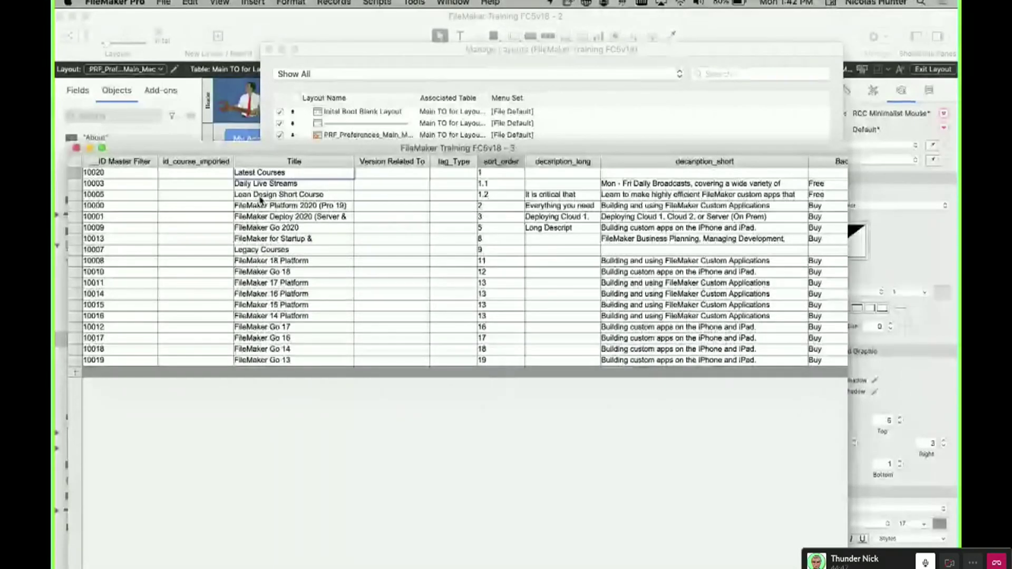
left_click(255, 249)
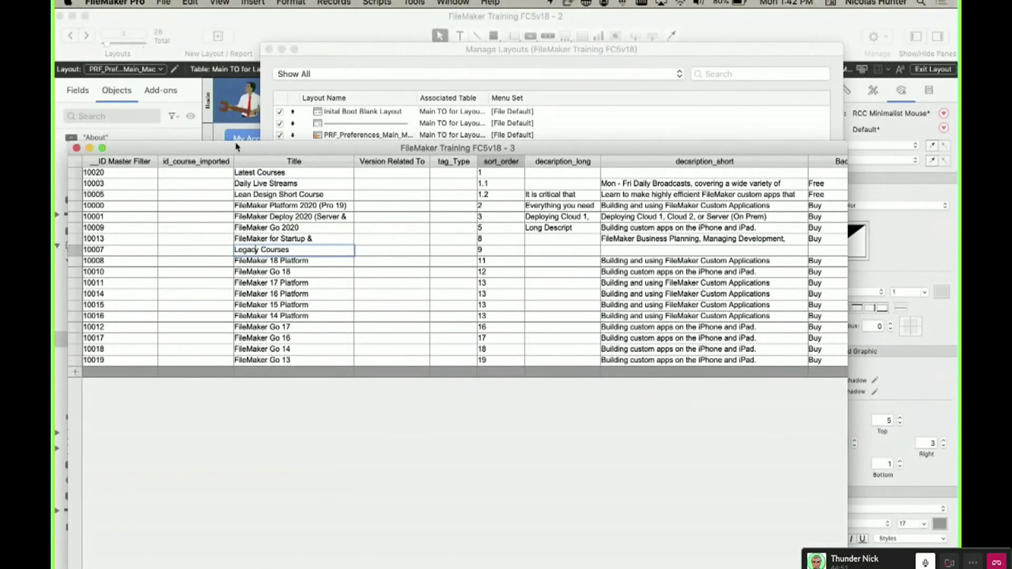
Return the player layout to Browse mode and arrange its window beside the master filter table for comparison.
left_click_drag(236, 148, 460, 134)
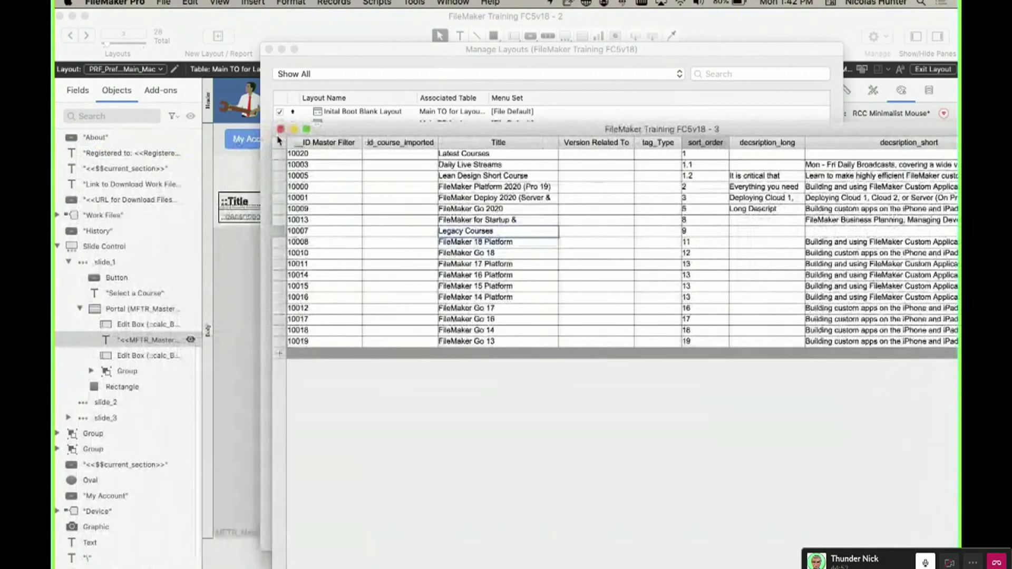
left_click(246, 152)
key("super+b")
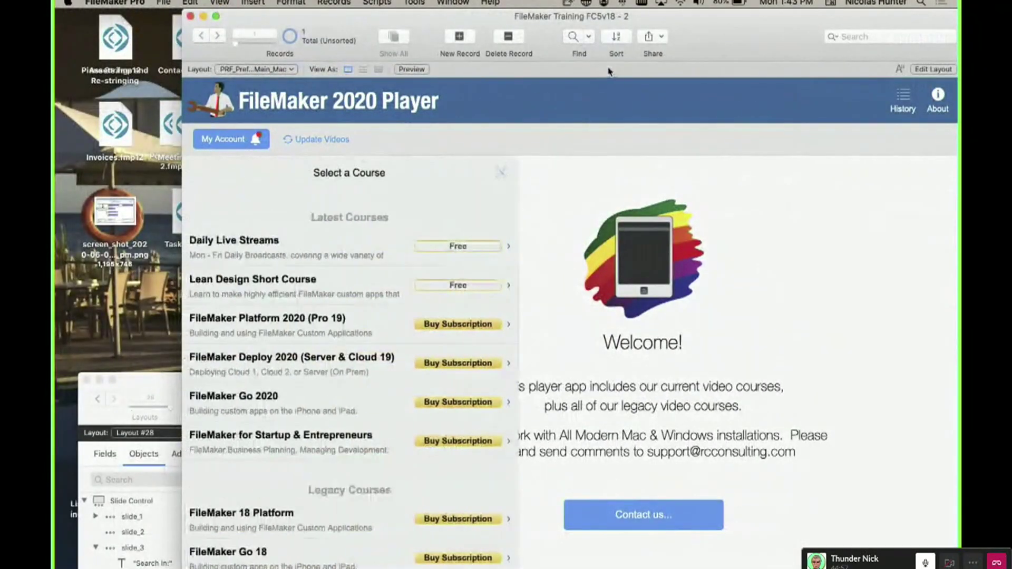
left_click_drag(709, 41, 575, 44)
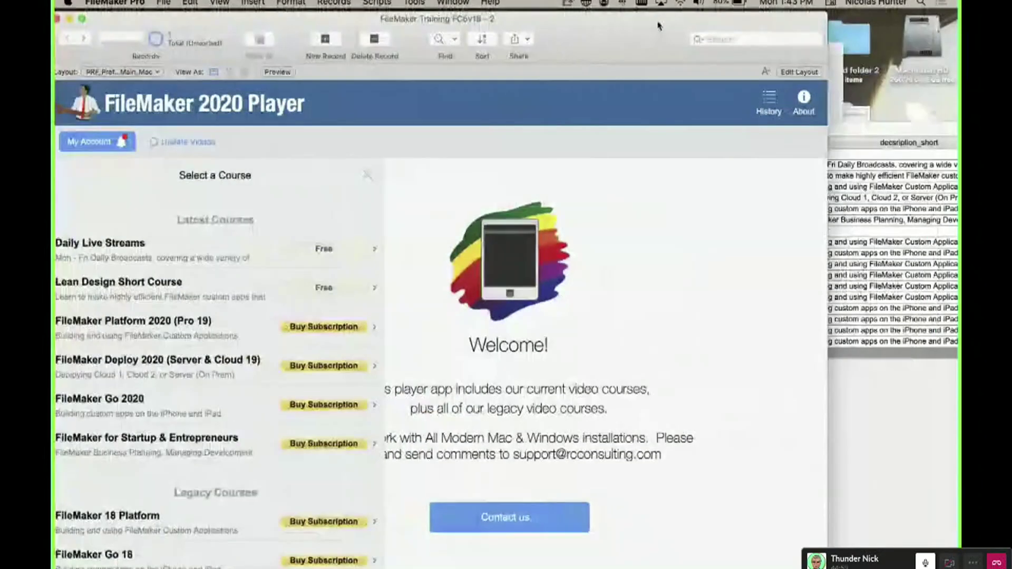
left_click_drag(834, 133, 733, 154)
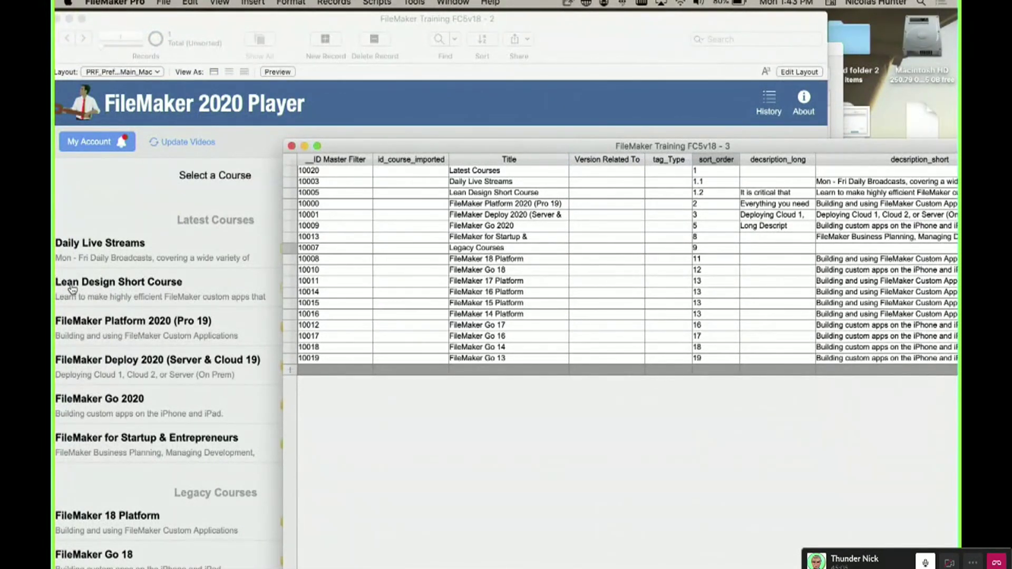
Check the flag_divider fields of the Latest Courses and Legacy Courses records, ending on the Latest Courses title.
left_click_drag(620, 146, 351, 180)
scroll(610, 345, "right", 5)
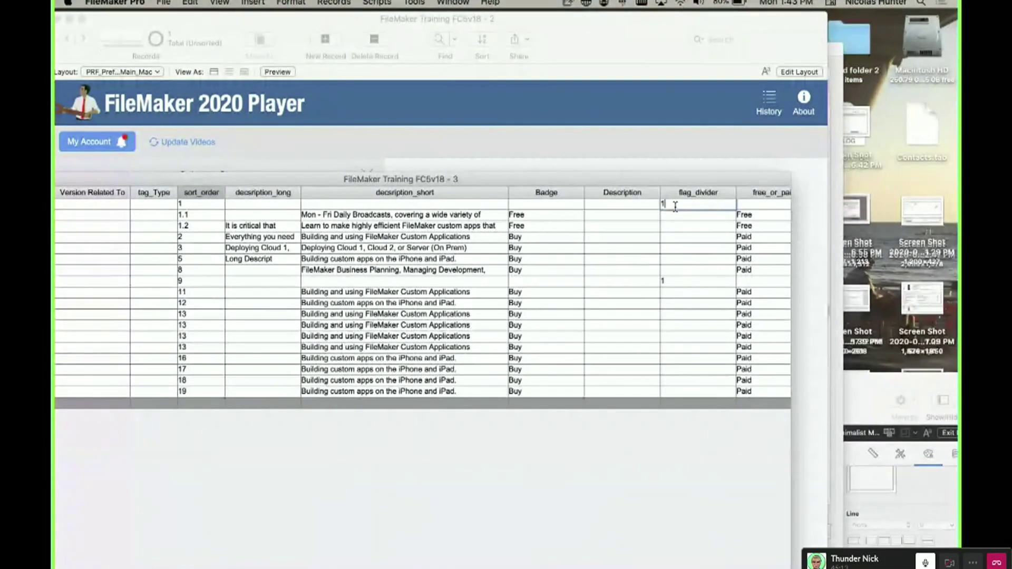
left_click(668, 283)
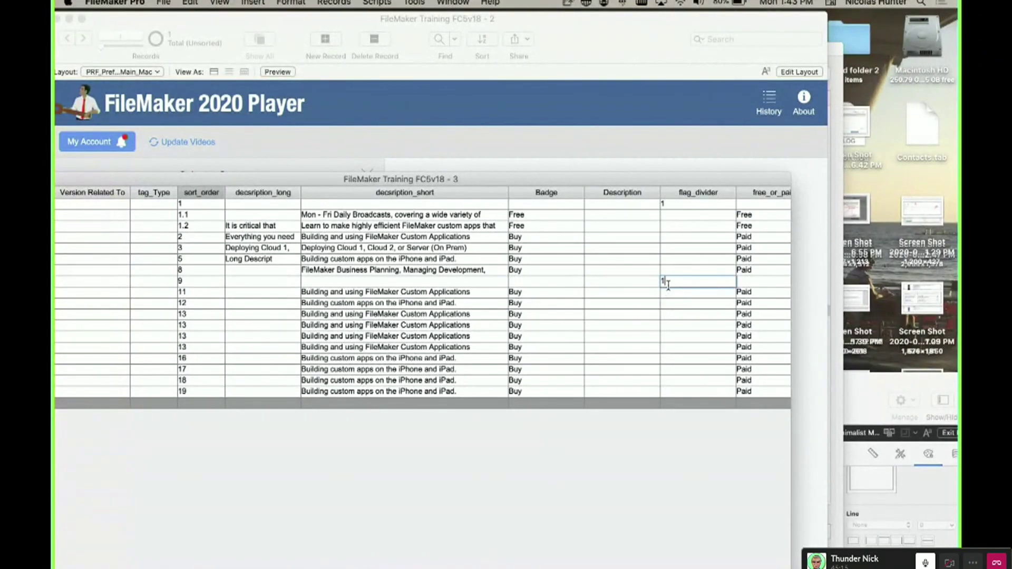
left_click(666, 293)
left_click(669, 285)
left_click_drag(220, 182, 563, 199)
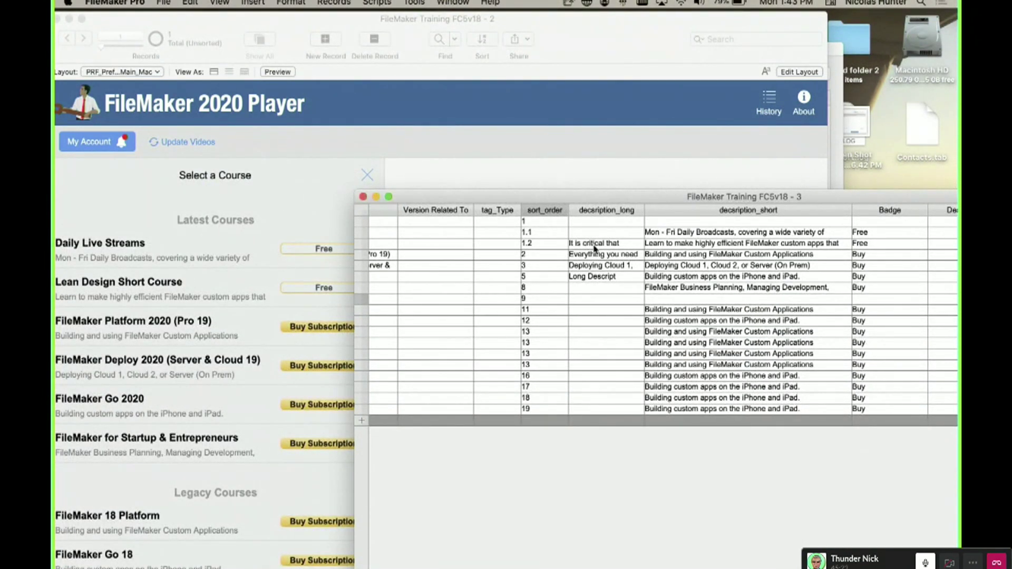
scroll(598, 249, "left", 5)
scroll(597, 250, "left", 1)
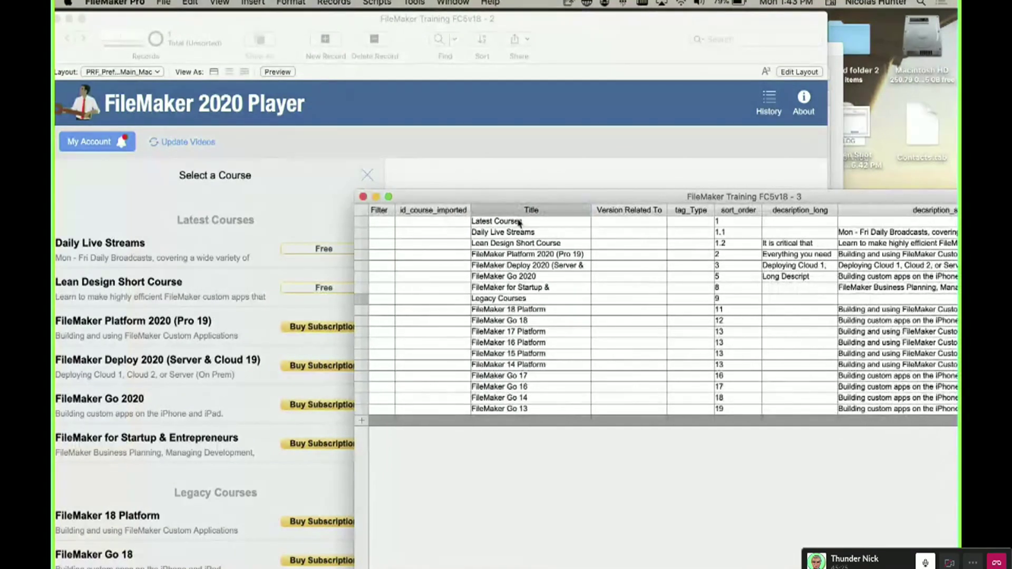
left_click(481, 223)
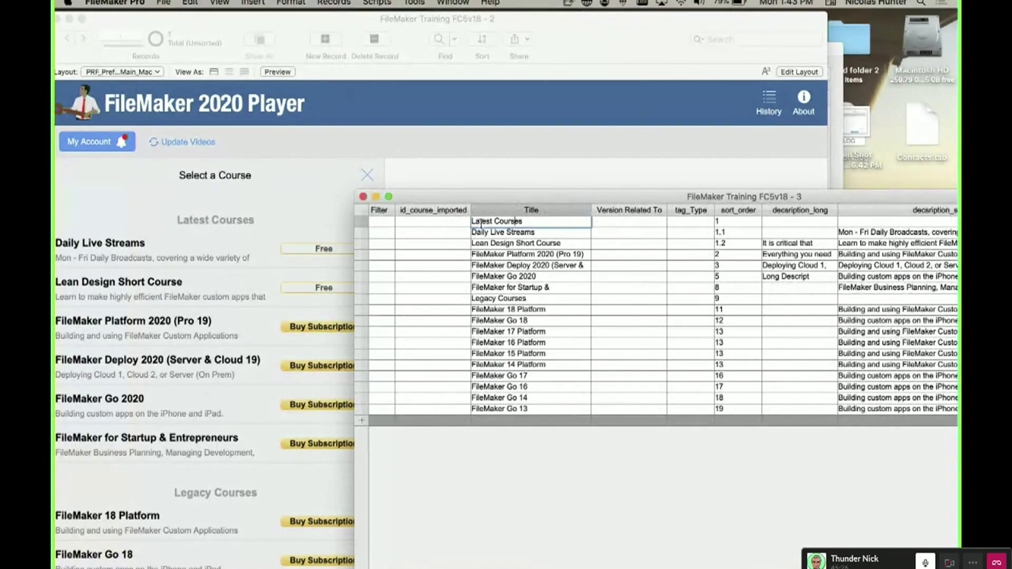
In the player's Layout mode, compare the hide conditions of the centred heading text and the course row group.
left_click(235, 186)
key("super+l")
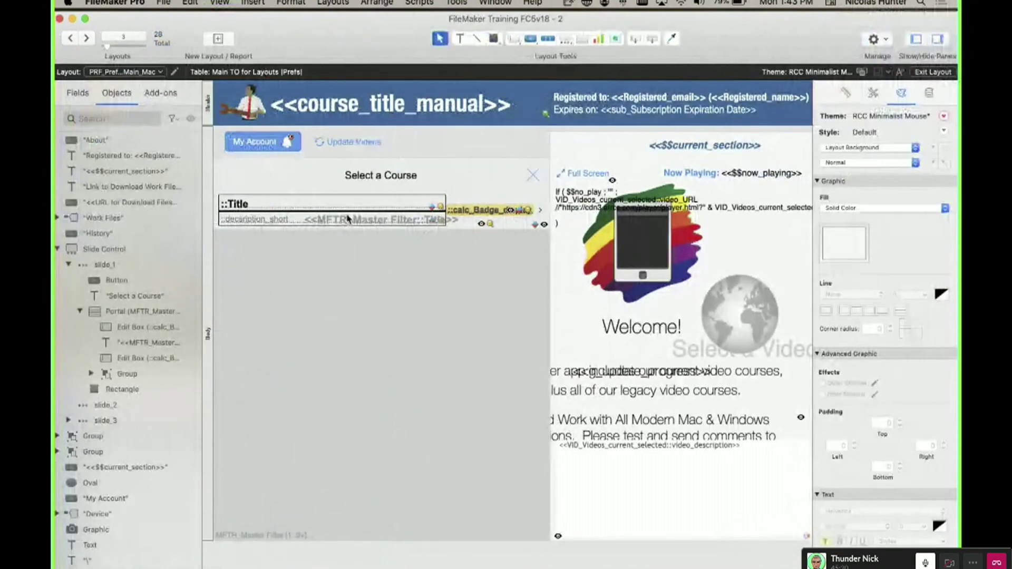
left_click(347, 218)
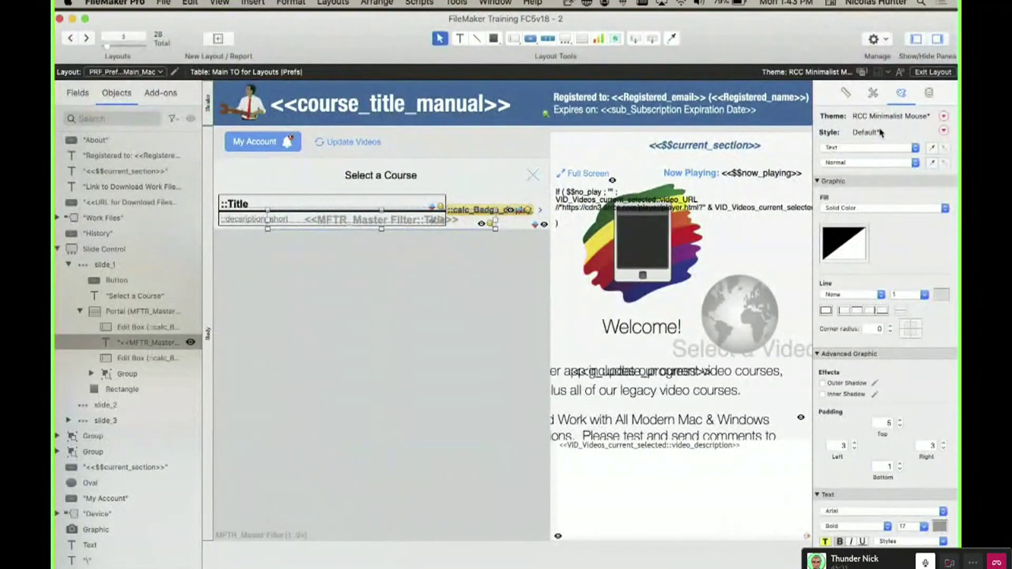
left_click(929, 93)
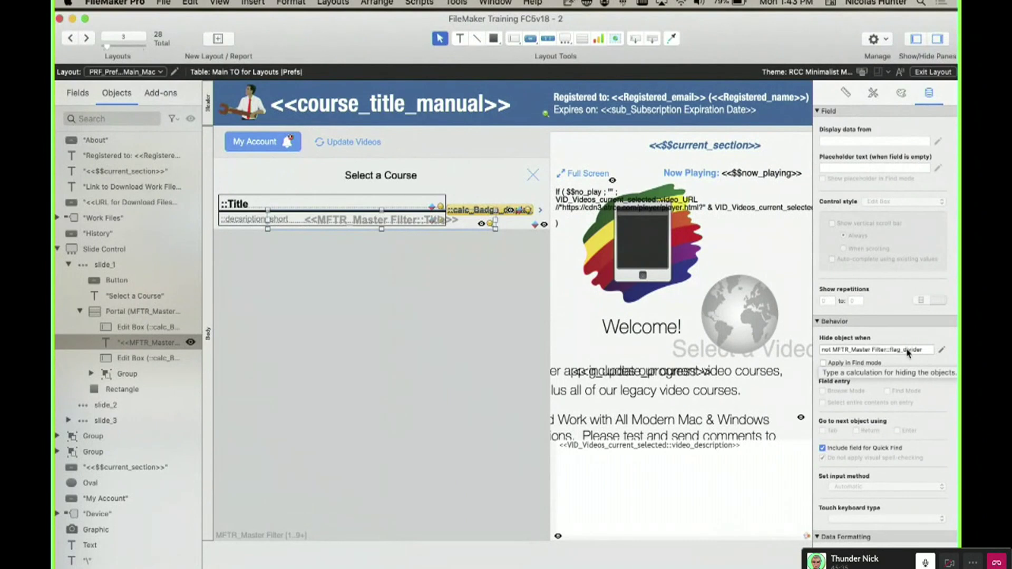
left_click(348, 204)
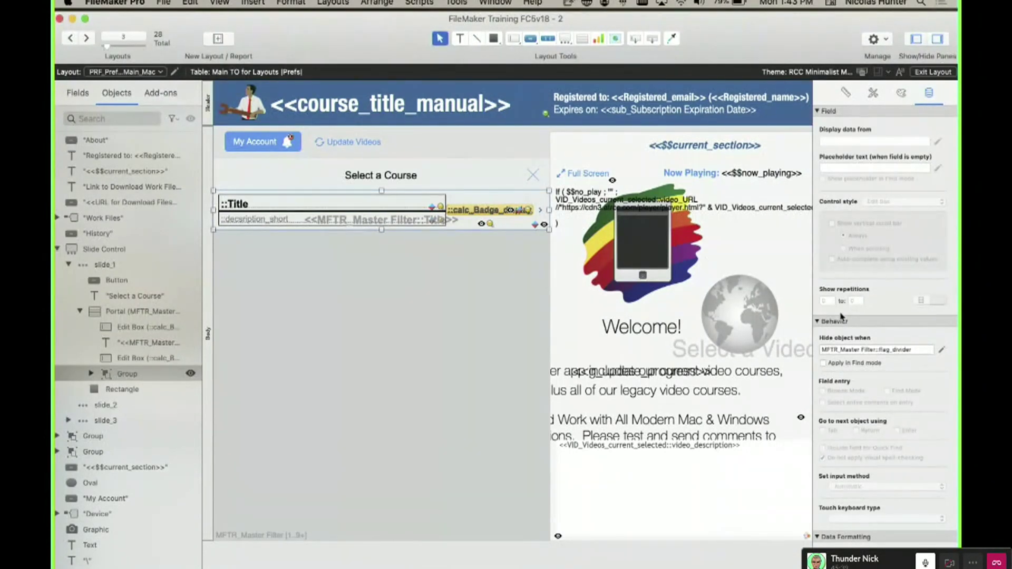
Open the heading text's hide calculation, not MFTR_Master Filter::flag_divider, and close it without changes.
left_click(915, 352)
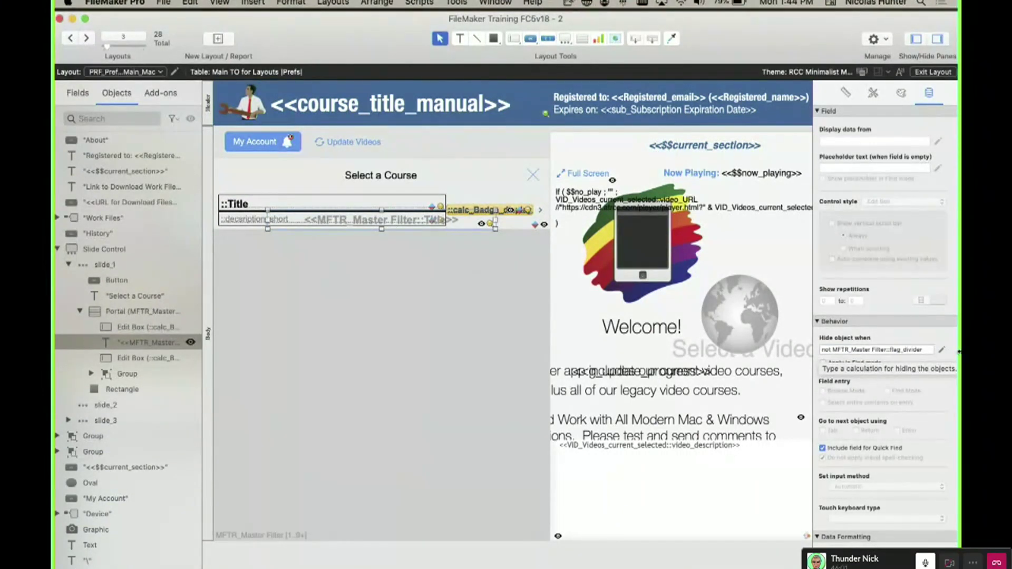
left_click(941, 350)
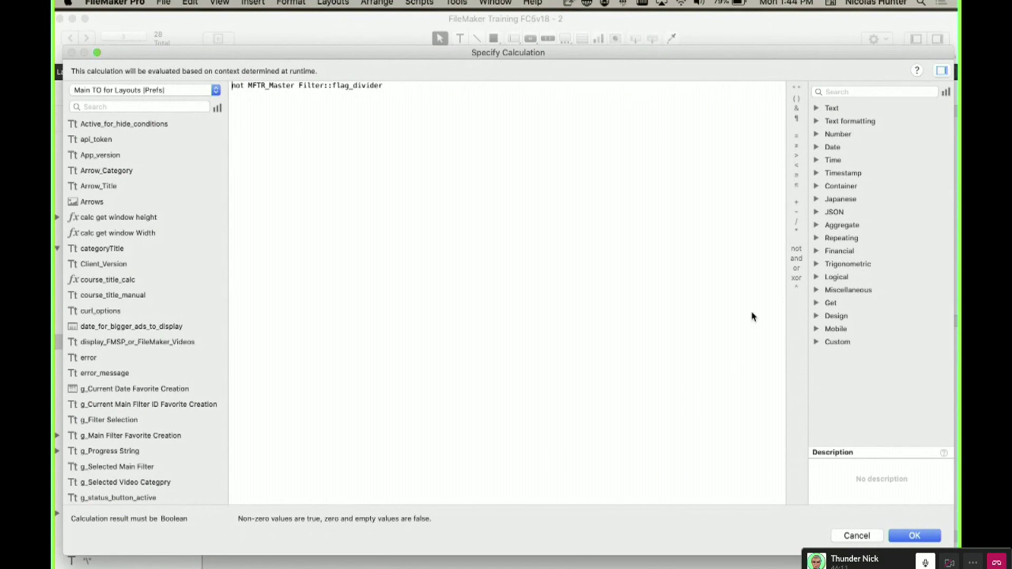
key("Return")
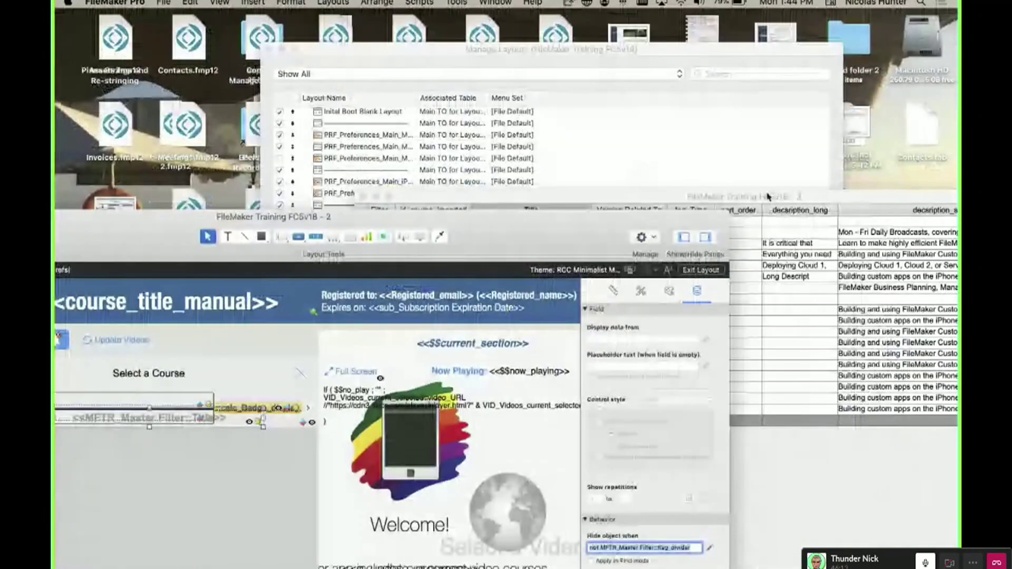
Compare the flag_divider fields of several ordinary course records with that of the Legacy Courses record.
scroll(761, 236, "right", 5)
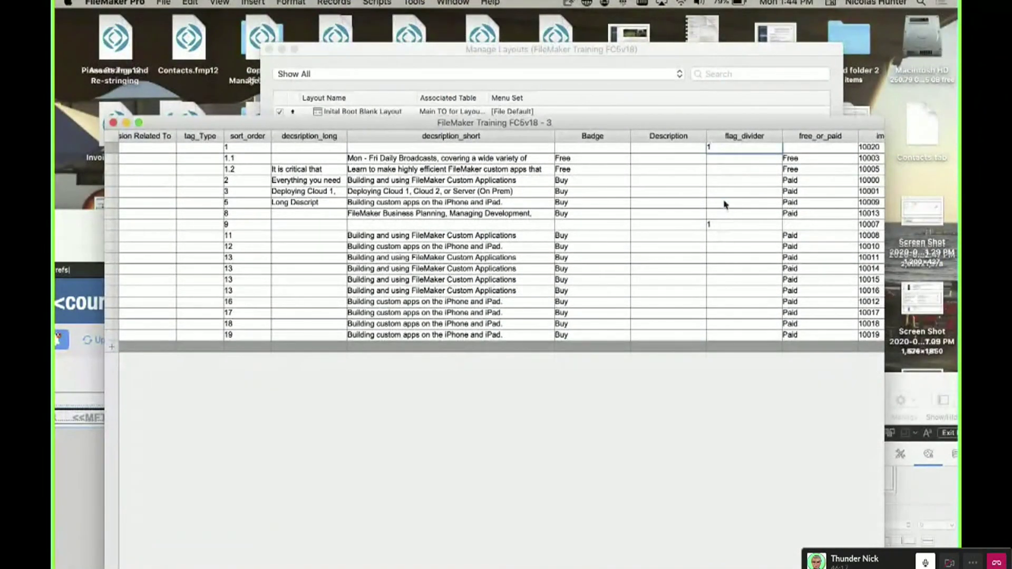
left_click(726, 201)
left_click(724, 191)
left_click(722, 181)
left_click(722, 230)
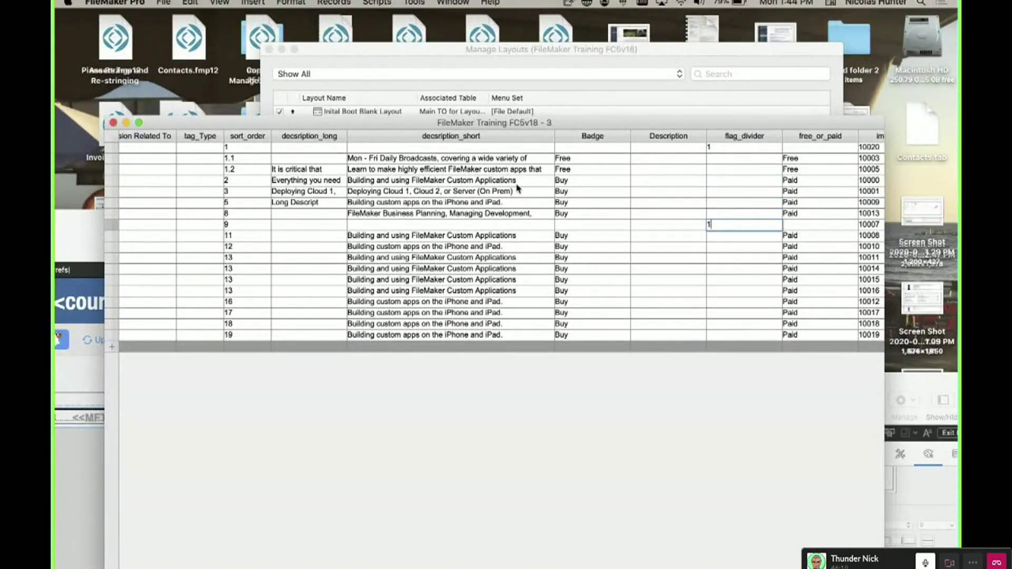
Reposition the table and player windows, switch the player to Browse mode and review its course list and section headings.
left_click_drag(278, 119, 452, 139)
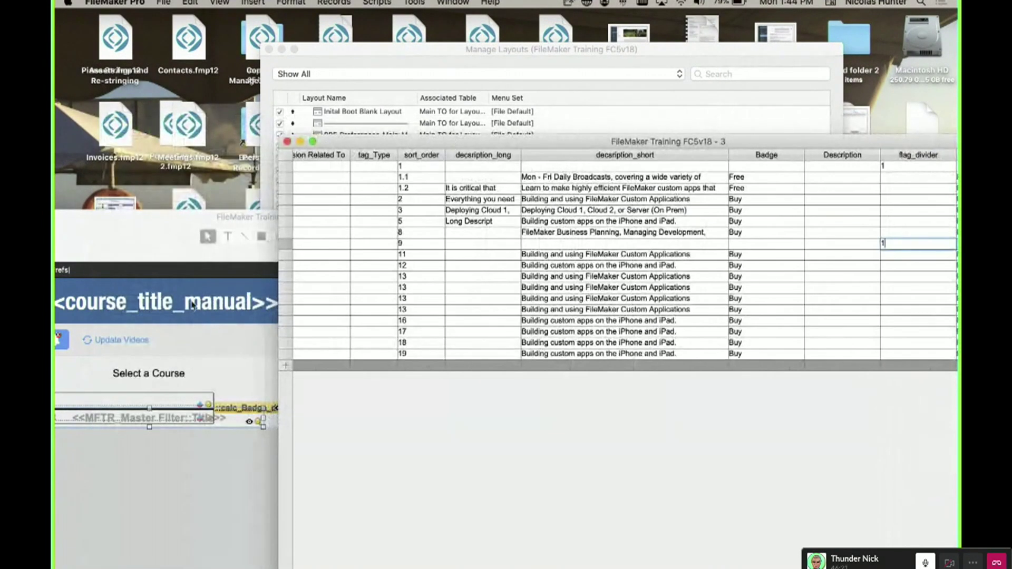
left_click_drag(167, 236, 299, 100)
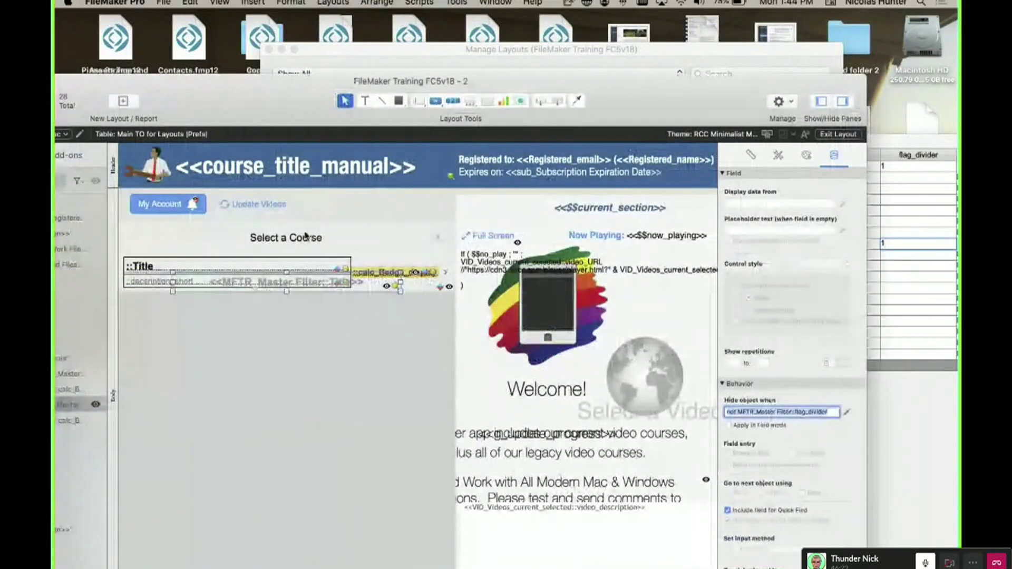
key("super+b")
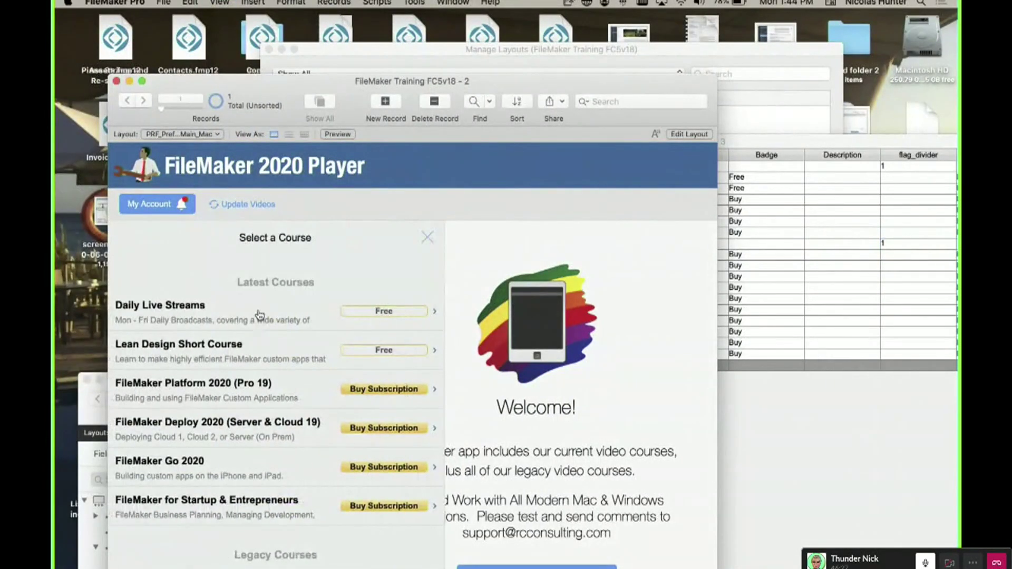
scroll(262, 430, "down", 3)
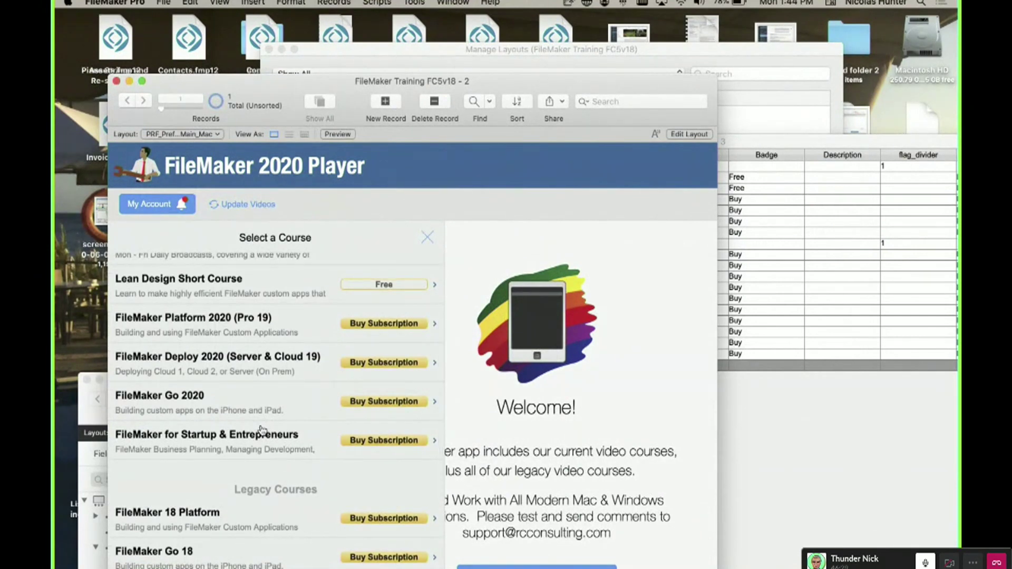
Add a new record after the FileMaker for Startup & Entrepreneurs record in the master filter table and commit it.
left_click(785, 433)
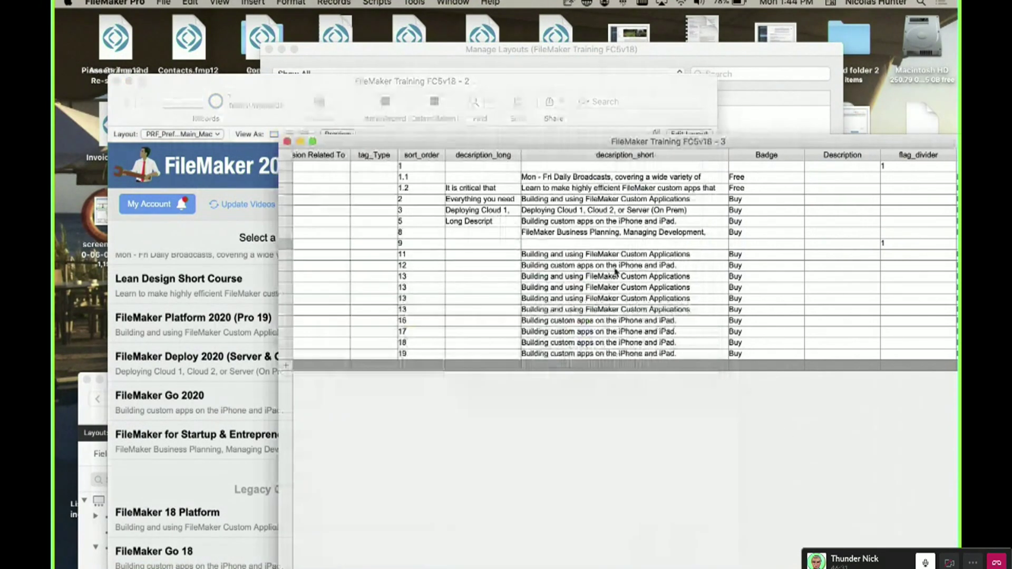
left_click(557, 232)
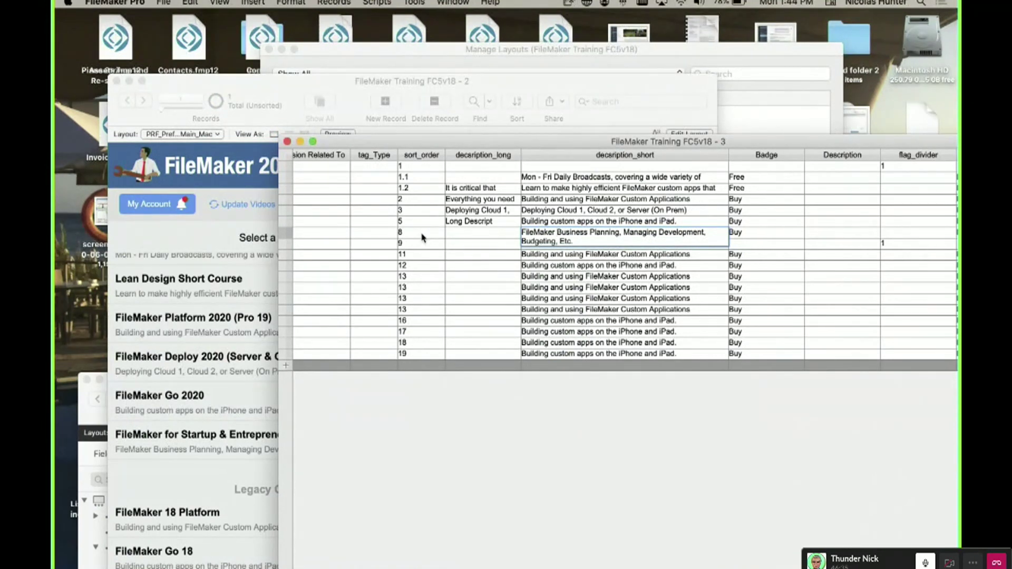
key("super+n")
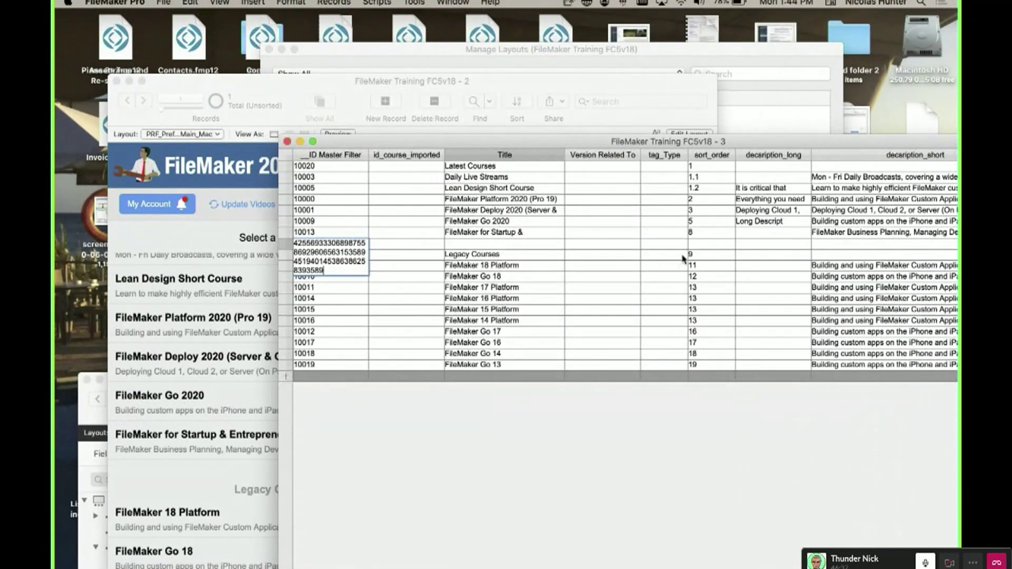
key("KP_Enter")
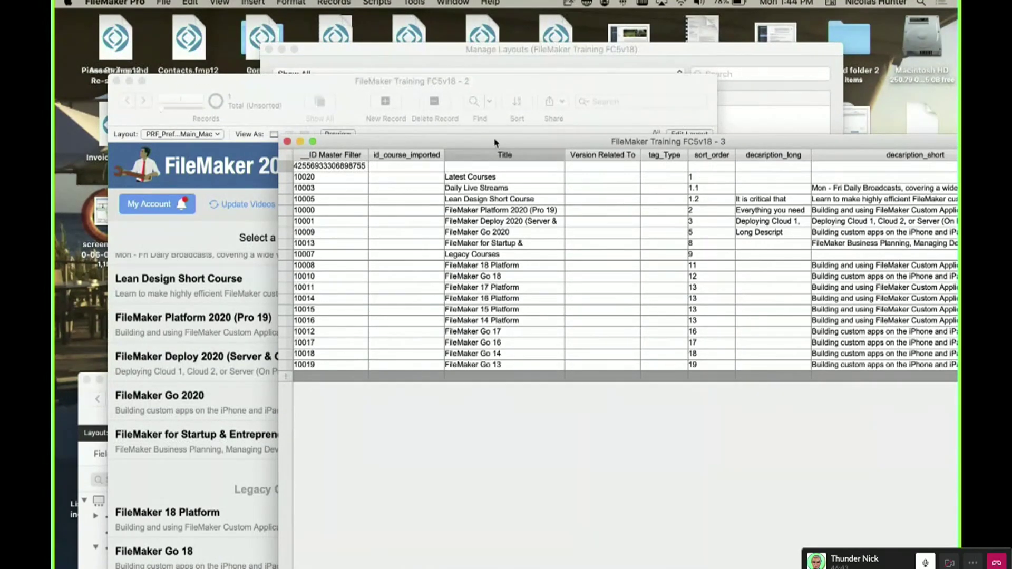
Fill in the blank top record with the short description skdjksjdks and a title made of the first name plus Test.
left_click_drag(494, 142, 336, 139)
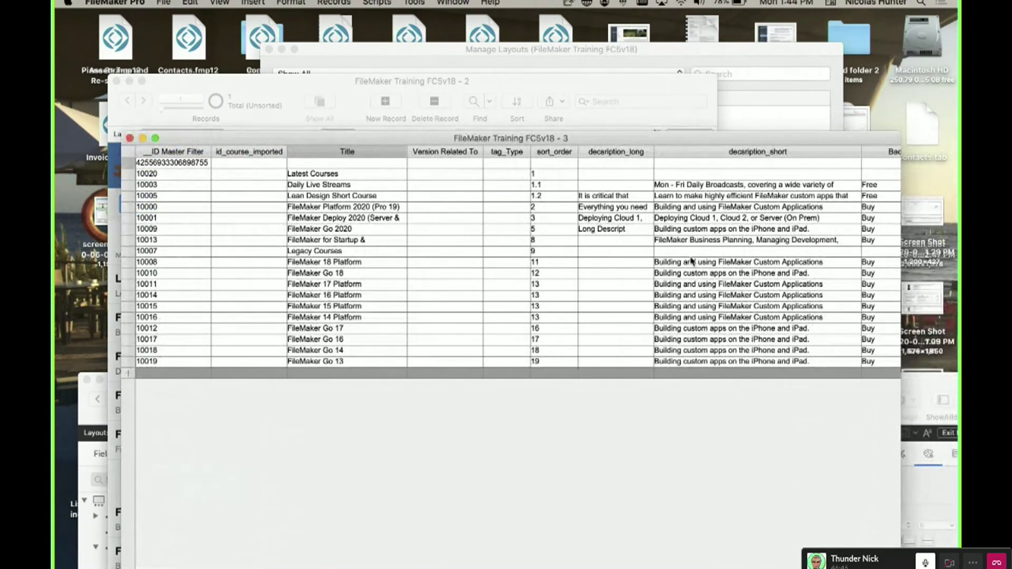
left_click(668, 162)
type("skdksidks")
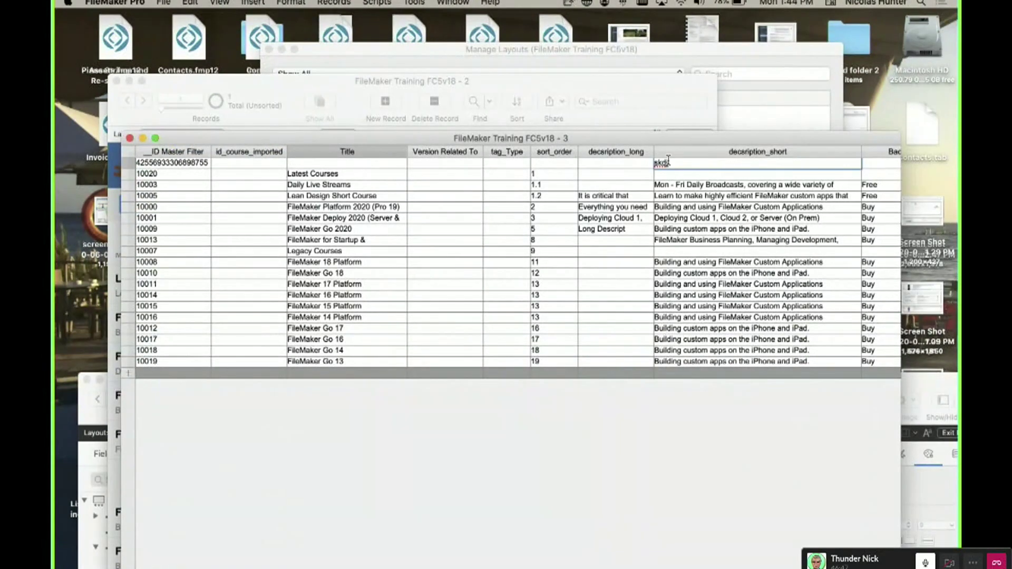
left_click(322, 163)
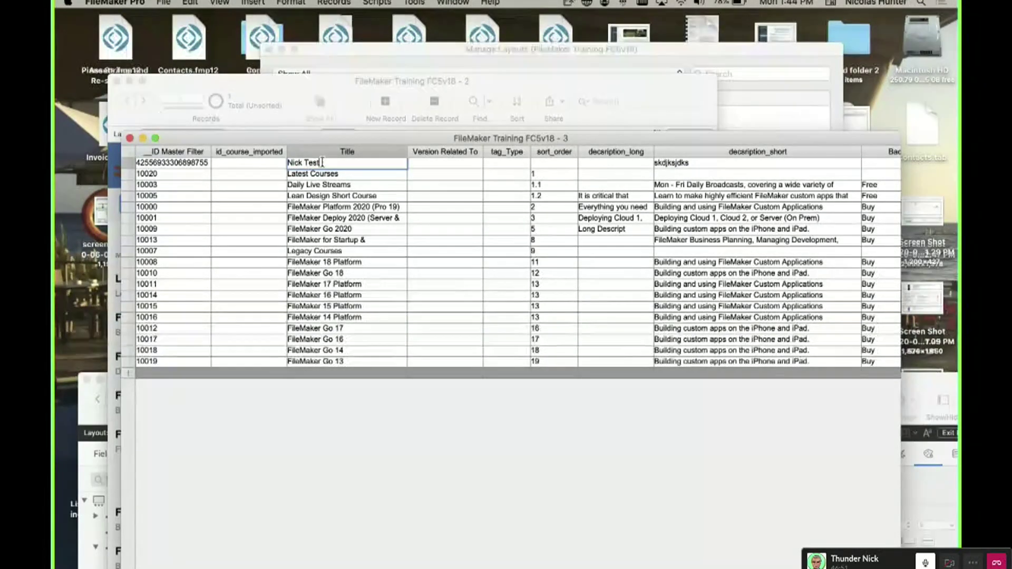
Allow entry into the sort_order field in Browse mode through its field behavior settings in the layout.
left_click(524, 168)
left_click(538, 170)
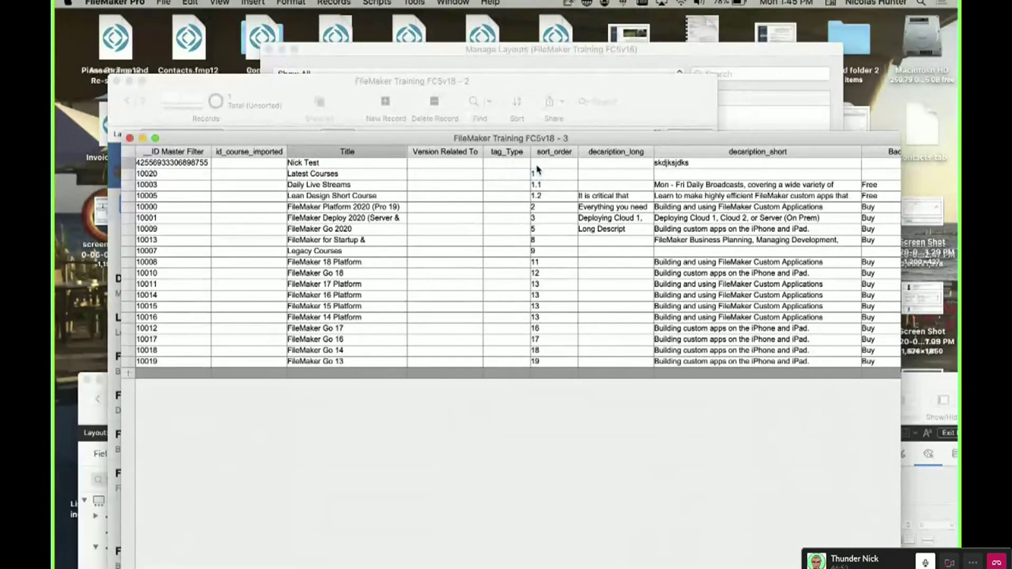
key("super+l")
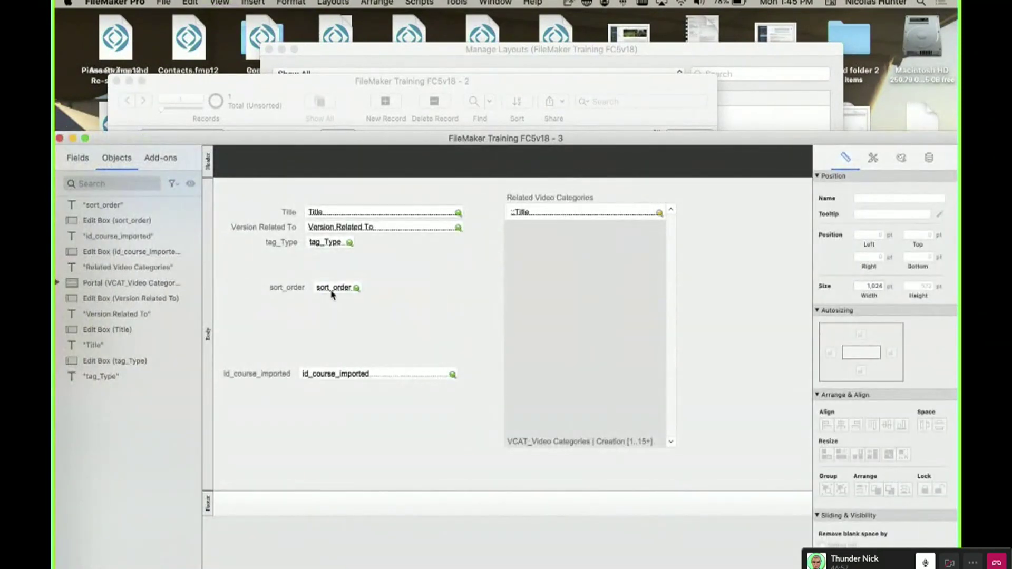
left_click(331, 288)
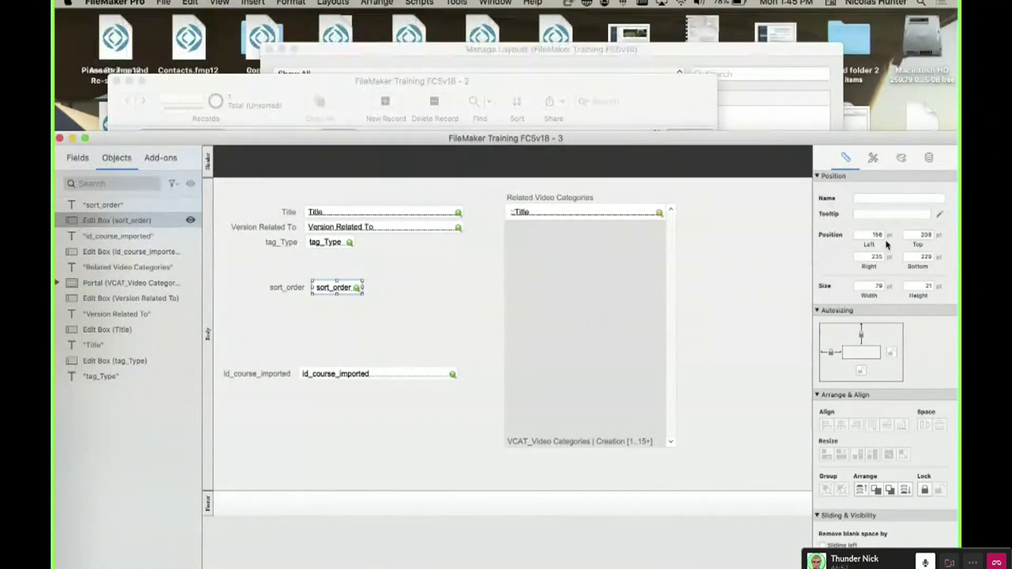
left_click(929, 157)
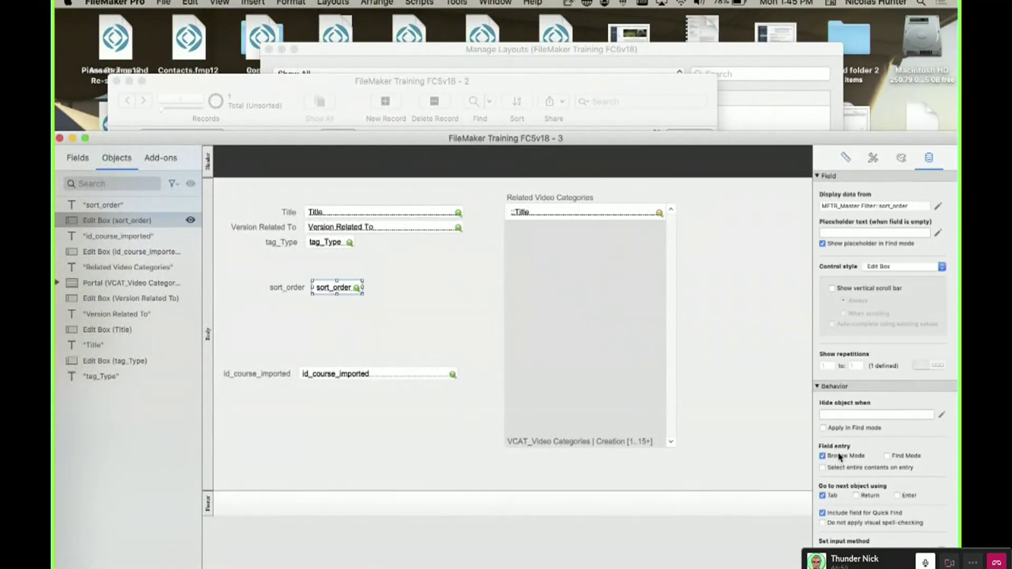
key("super+b")
Set the test record's sort_order to 8.1 and add a record after it with sort_order 8.2.
left_click(559, 165)
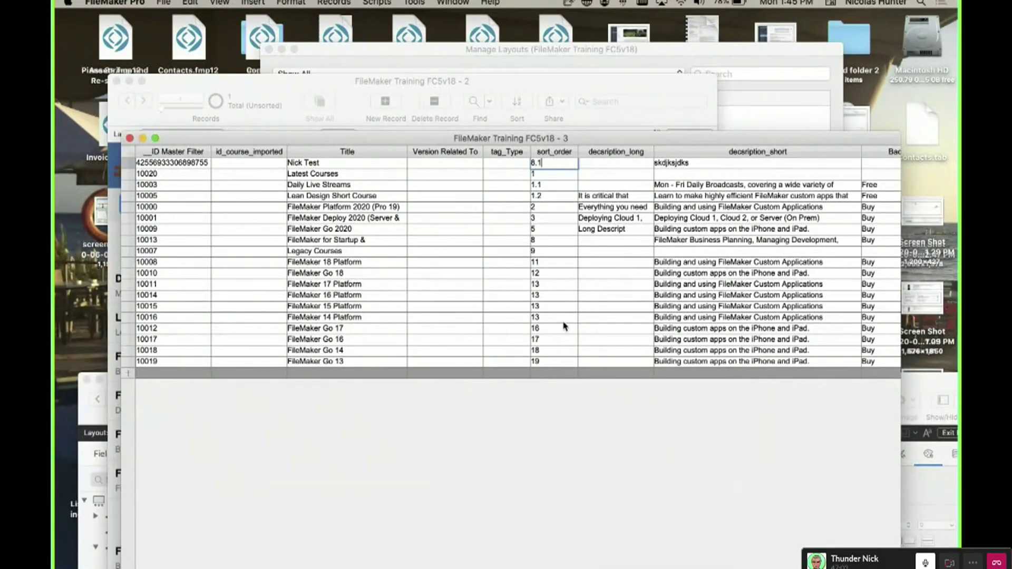
left_click(567, 413)
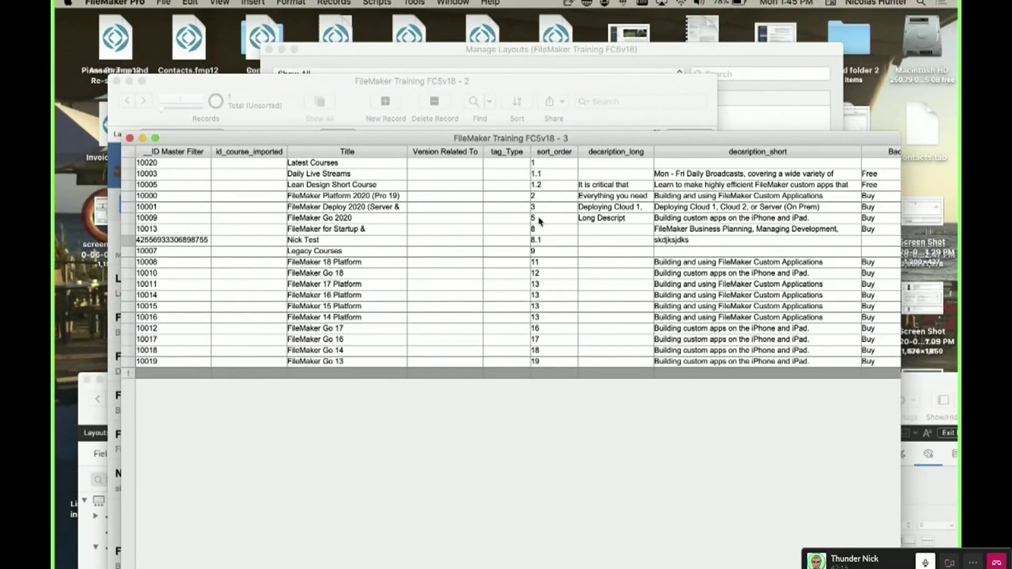
left_click(545, 240)
key("super+n")
left_click(553, 252)
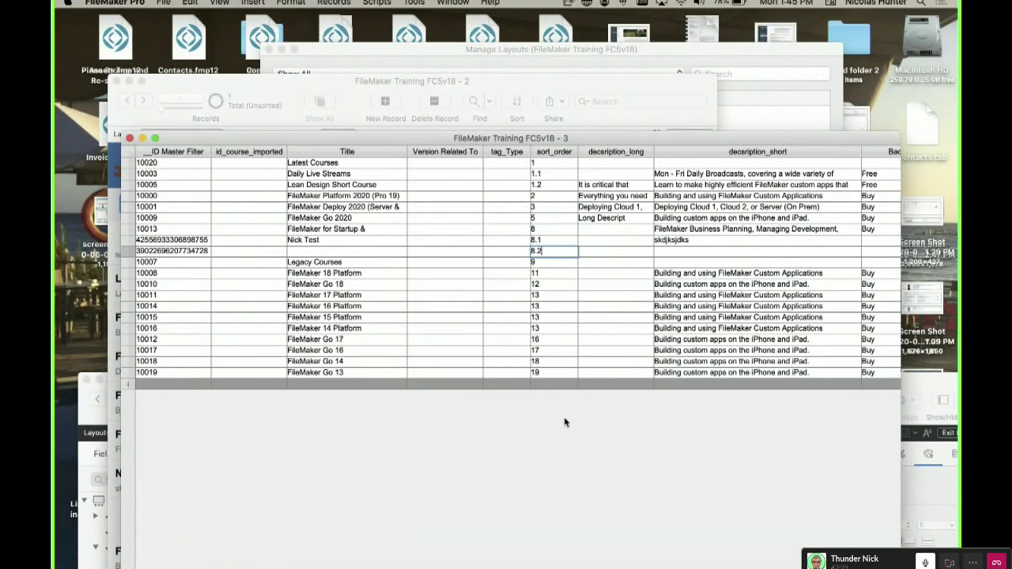
Add another record directly after the 8.1 record and set its sort_order to 8.11.
left_click(545, 240)
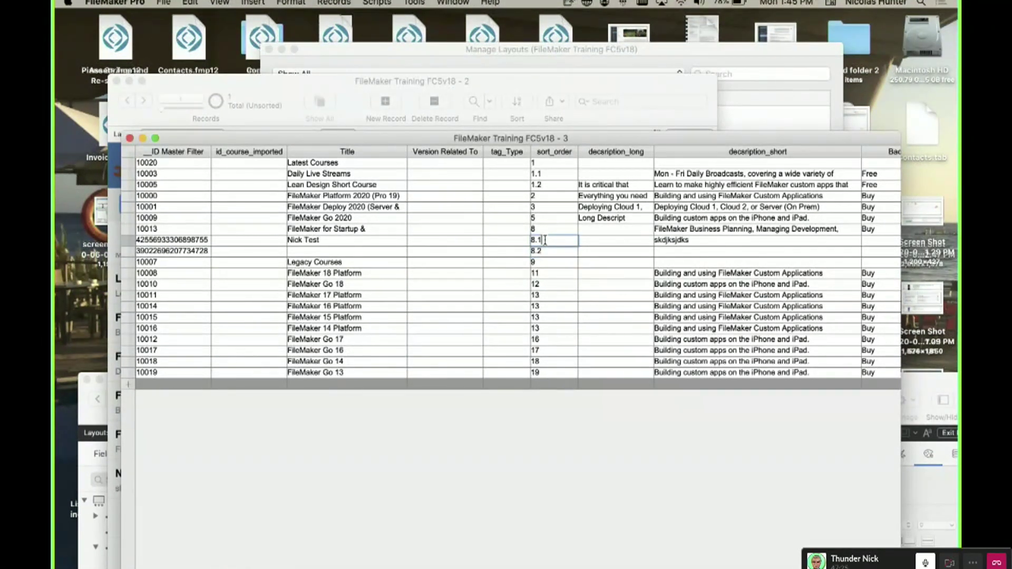
key("super+n")
left_click(543, 252)
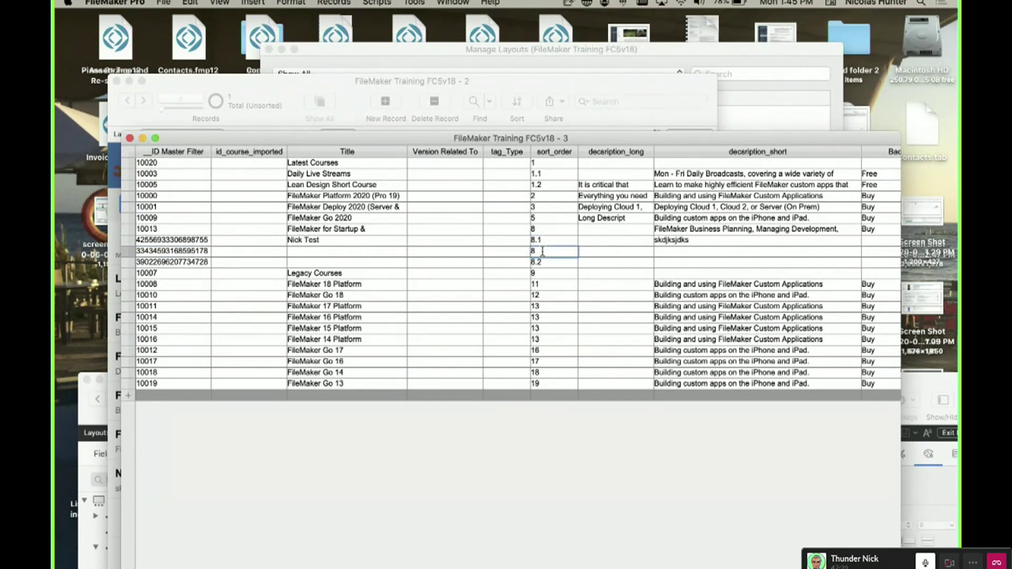
type("8.11")
left_click(544, 446)
Title the 8.11 record with the first name plus test 2, and the 8.2 record with the first name plus 3.
left_click(310, 252)
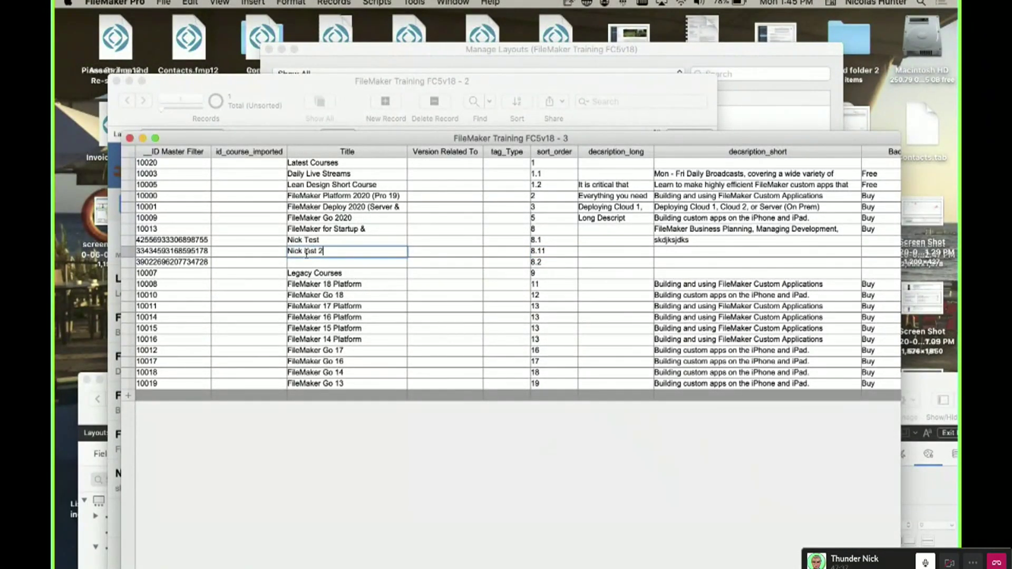
left_click(309, 263)
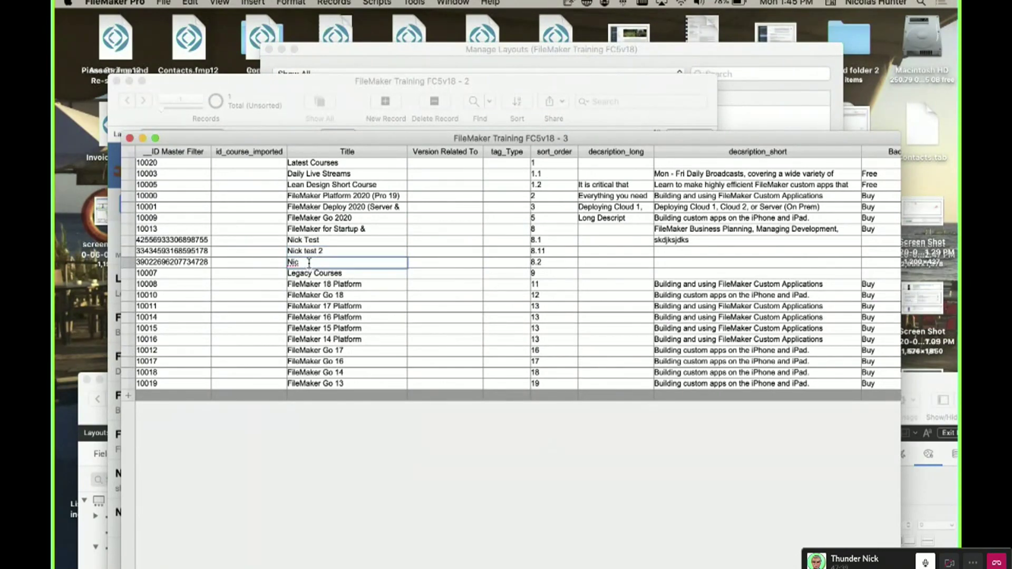
type("Nick 3")
key("Return")
Refresh the player window and examine where the test records appear in the Select a Course list.
left_click_drag(231, 84, 240, 24)
scroll(316, 289, "down", 3)
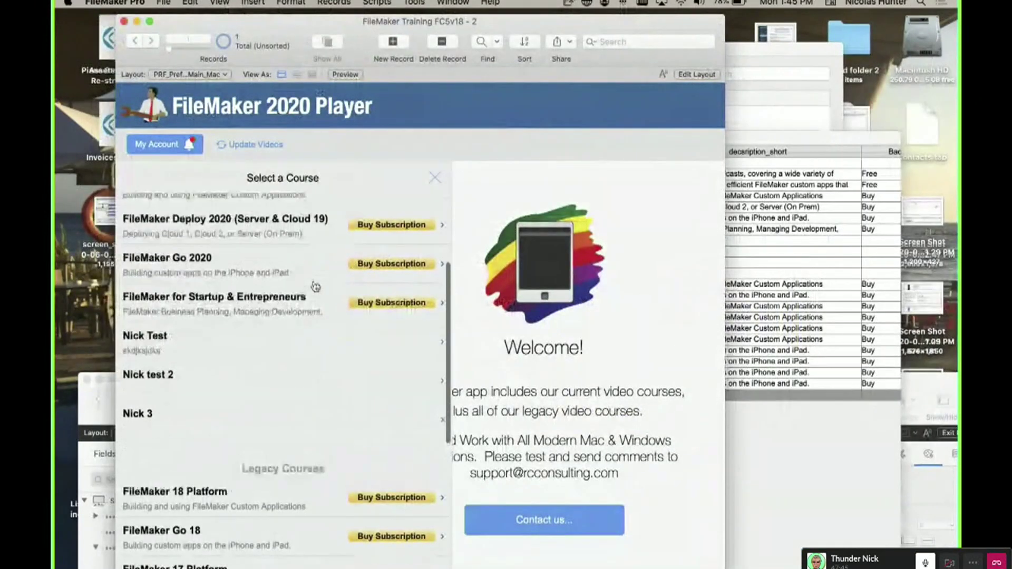
scroll(315, 286, "up", 5)
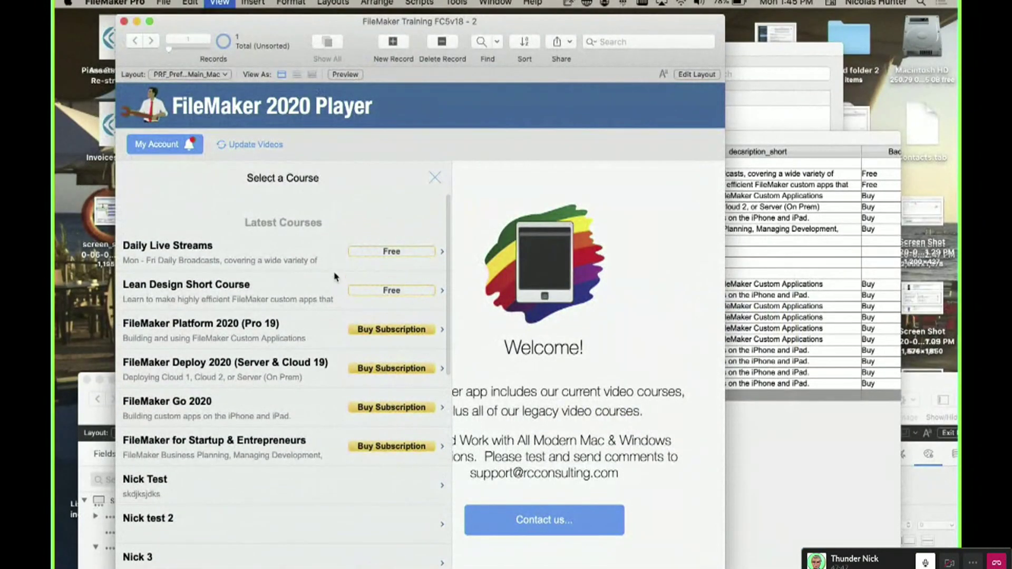
key("super+l")
key("super+b")
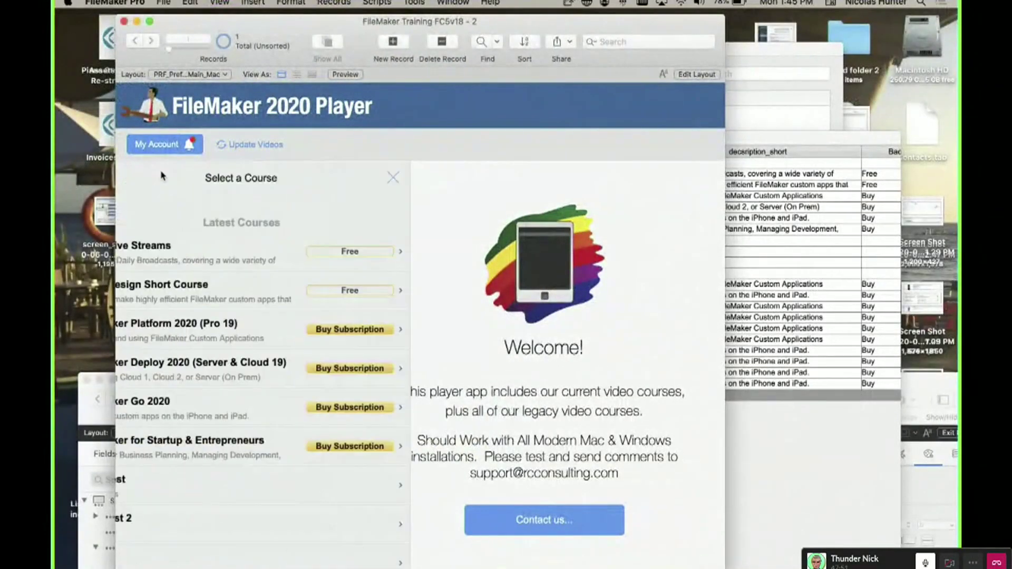
scroll(255, 346, "down", 5)
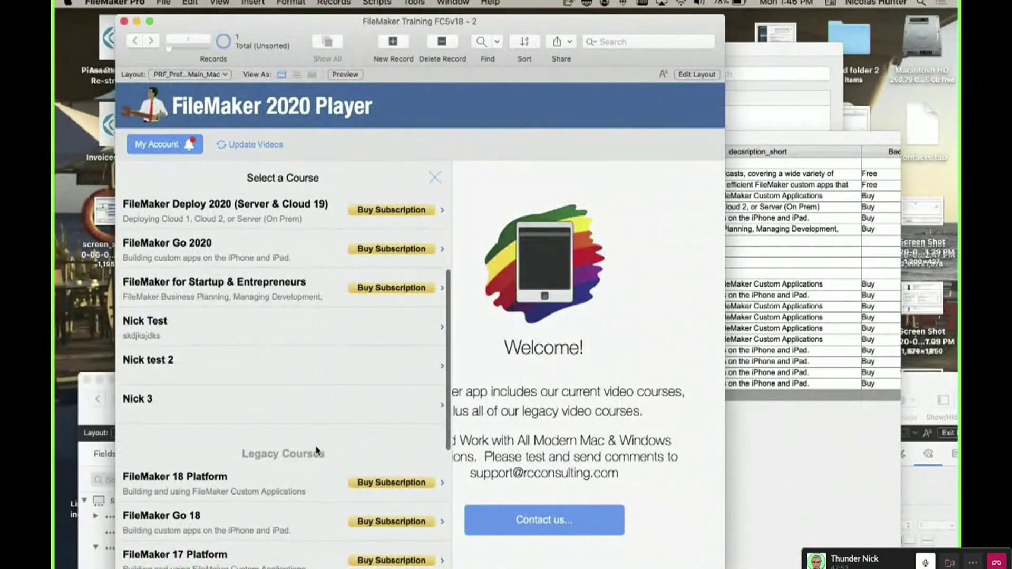
Return to the records table and add a record titled Tests with sort_order 8.01.
left_click(730, 450)
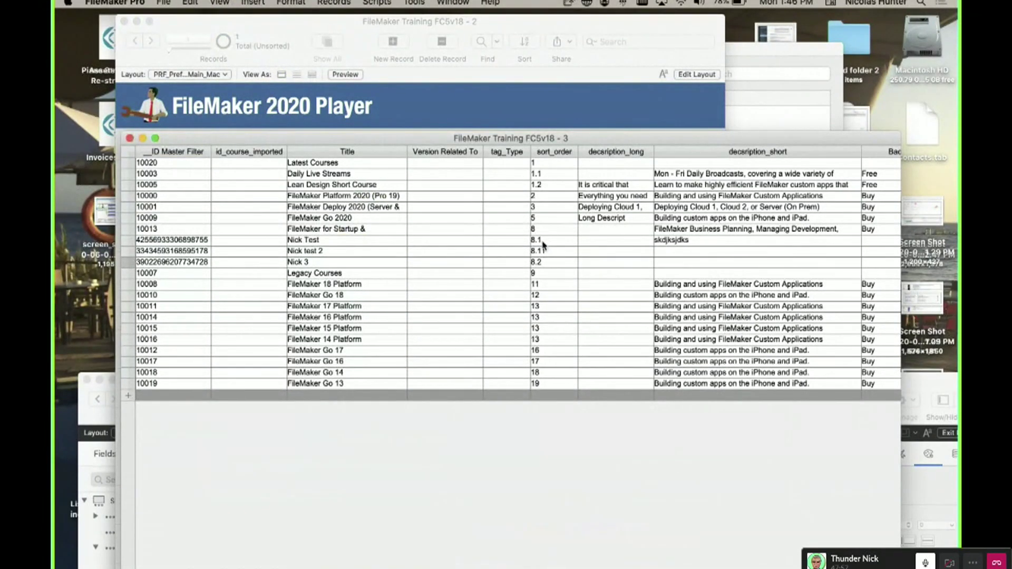
left_click(376, 242)
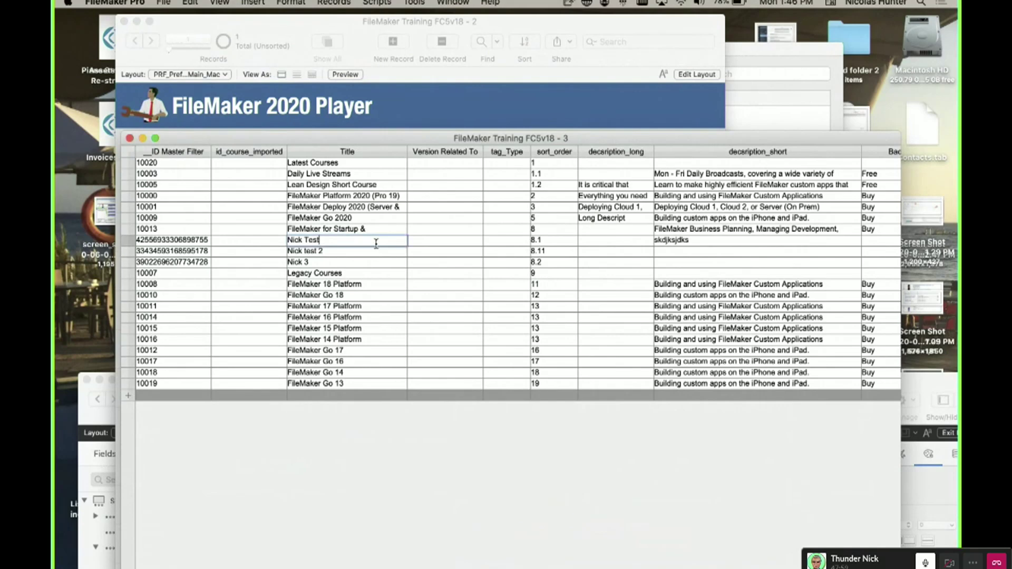
left_click_drag(297, 143, 412, 74)
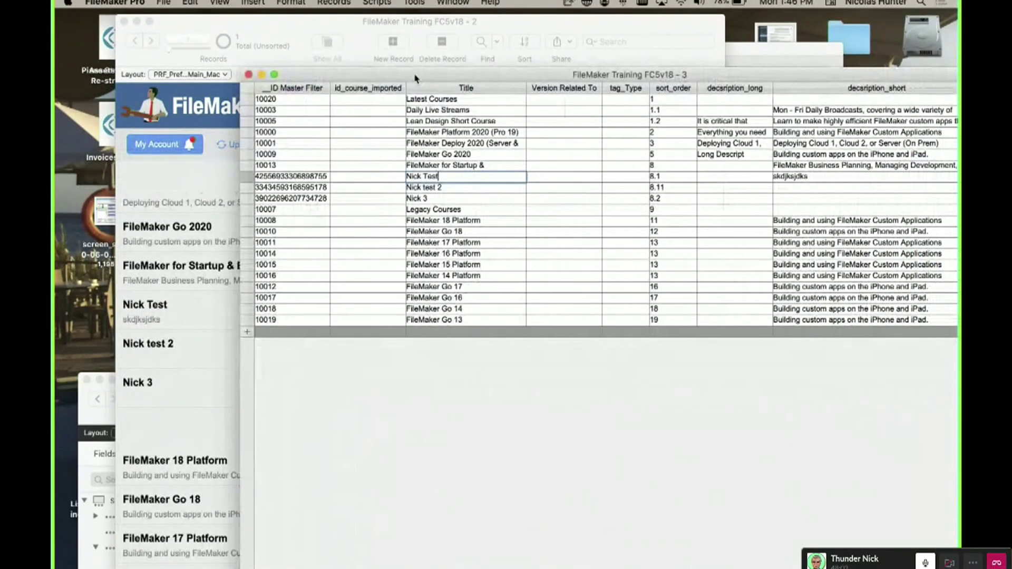
key("super+n")
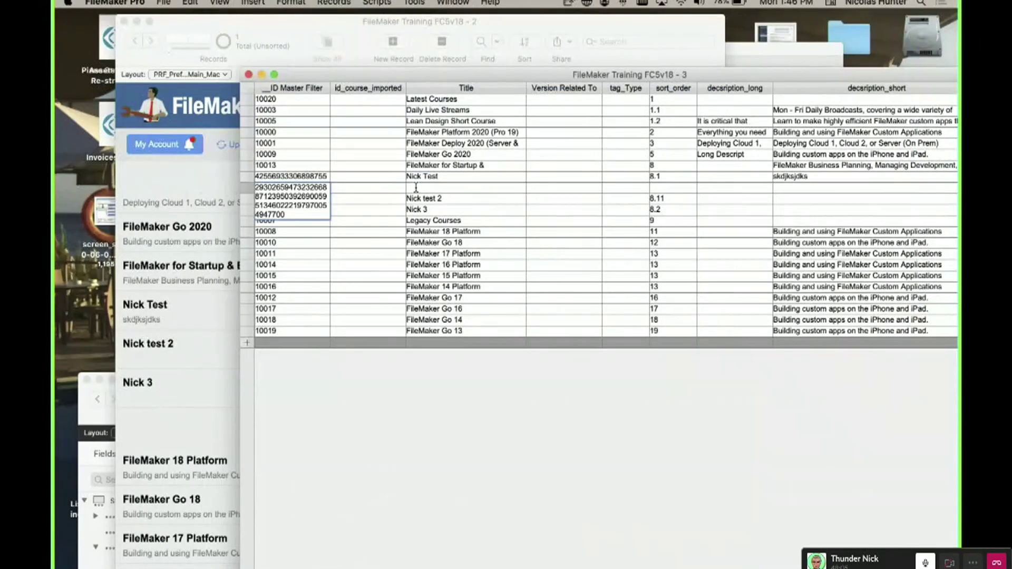
left_click(416, 188)
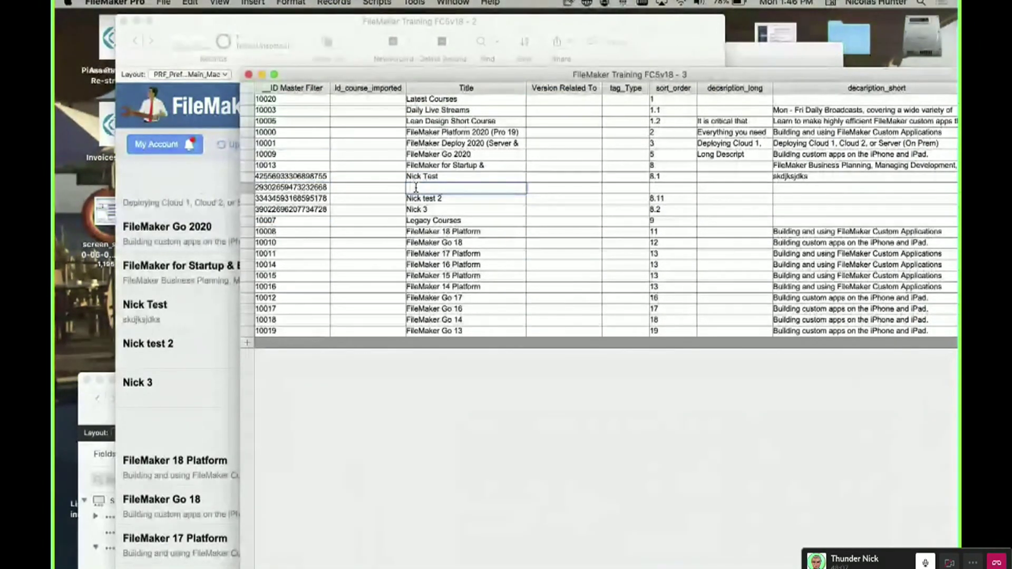
type("Test")
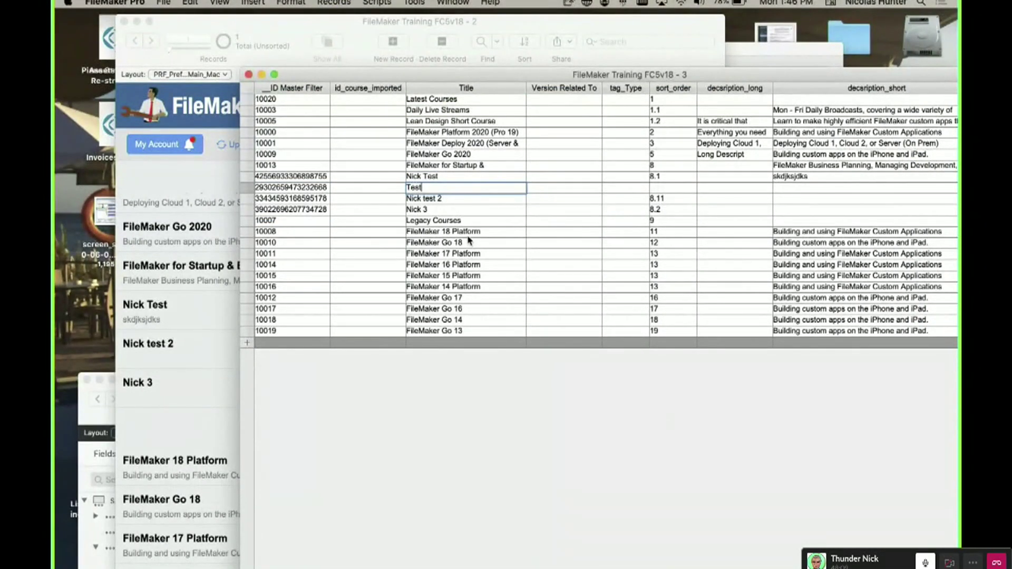
type("s")
left_click(677, 188)
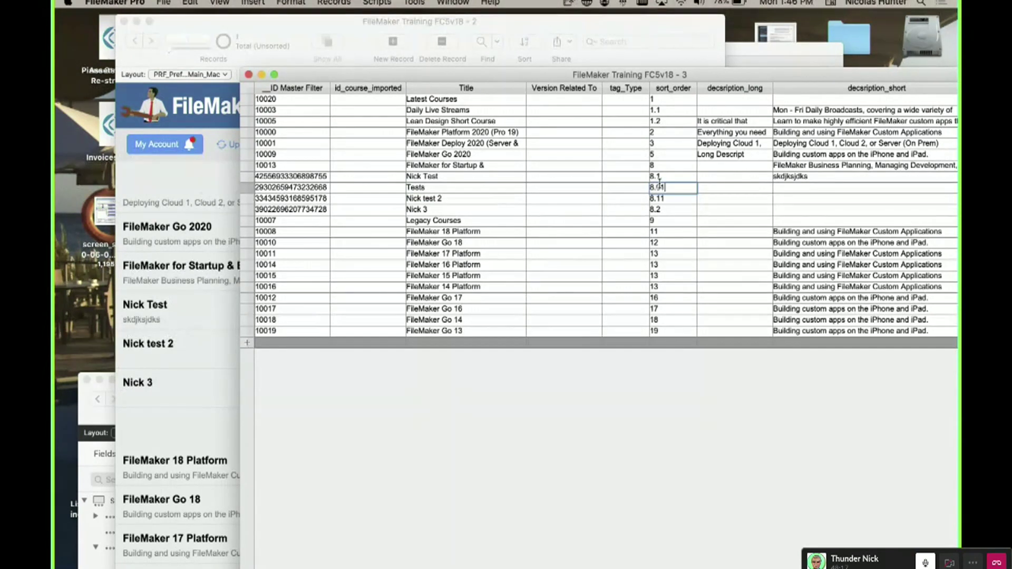
left_click(672, 355)
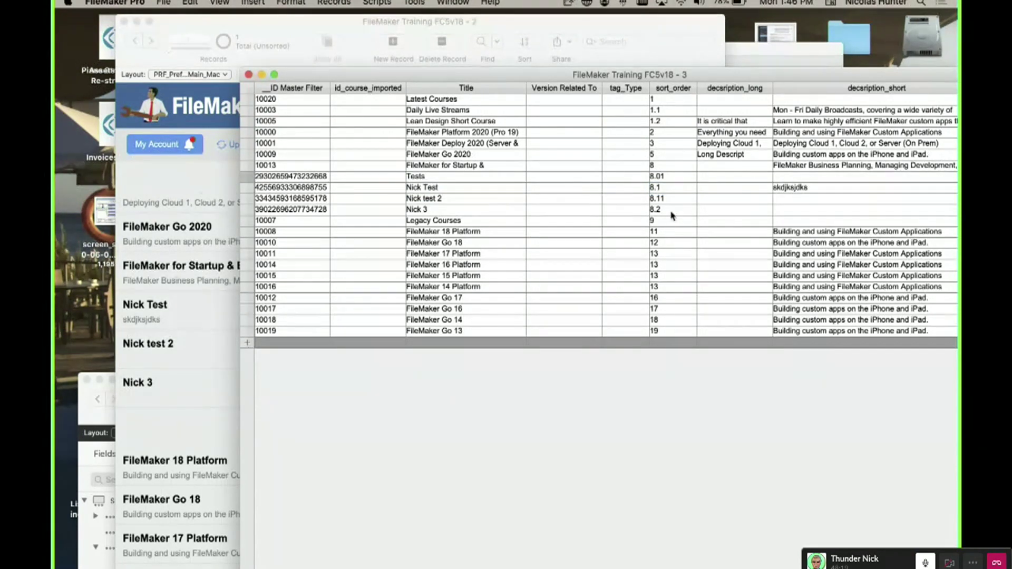
Make the Tests record a section divider by setting its flag_divider to 1.
scroll(672, 195, "right", 10)
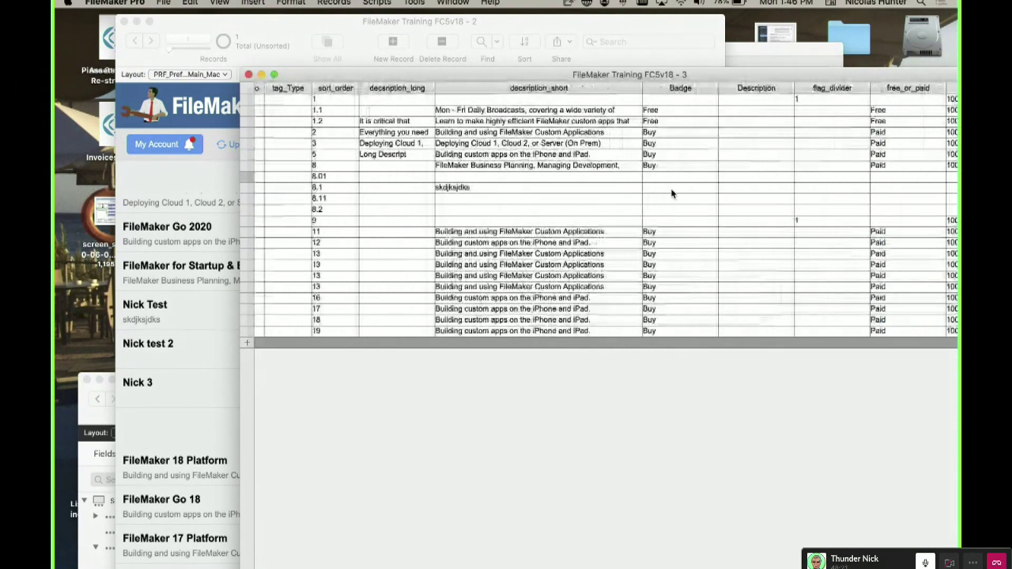
left_click(589, 170)
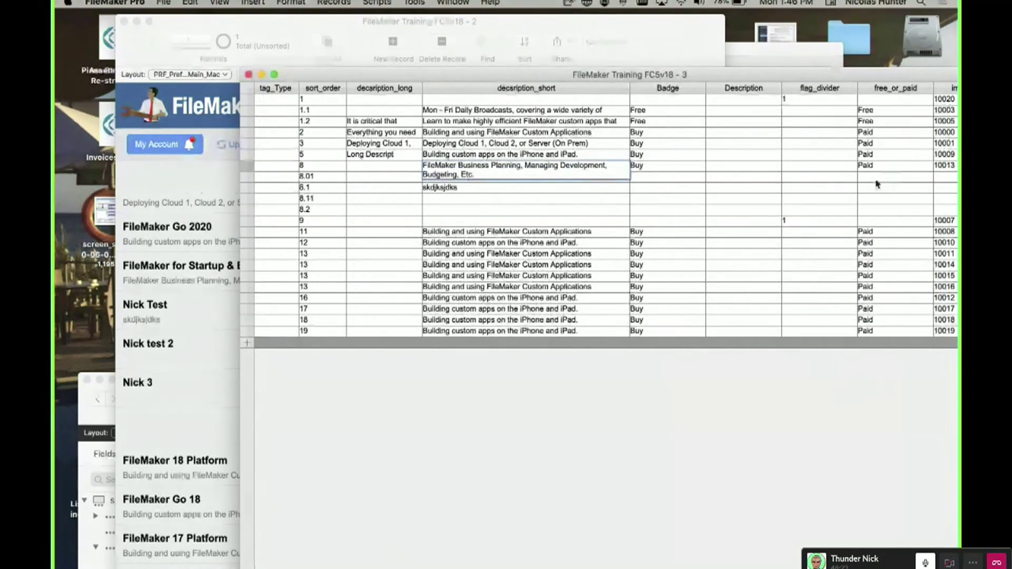
left_click(811, 176)
type("1")
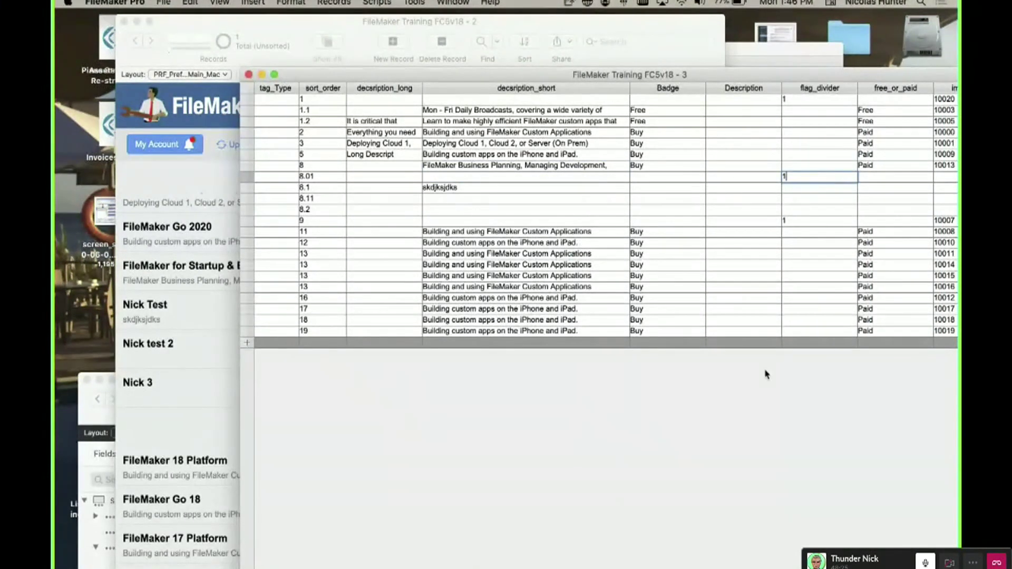
left_click(741, 438)
Compare the Tests section in the player's course list with the titles and sort_order values in the records table.
left_click(186, 288)
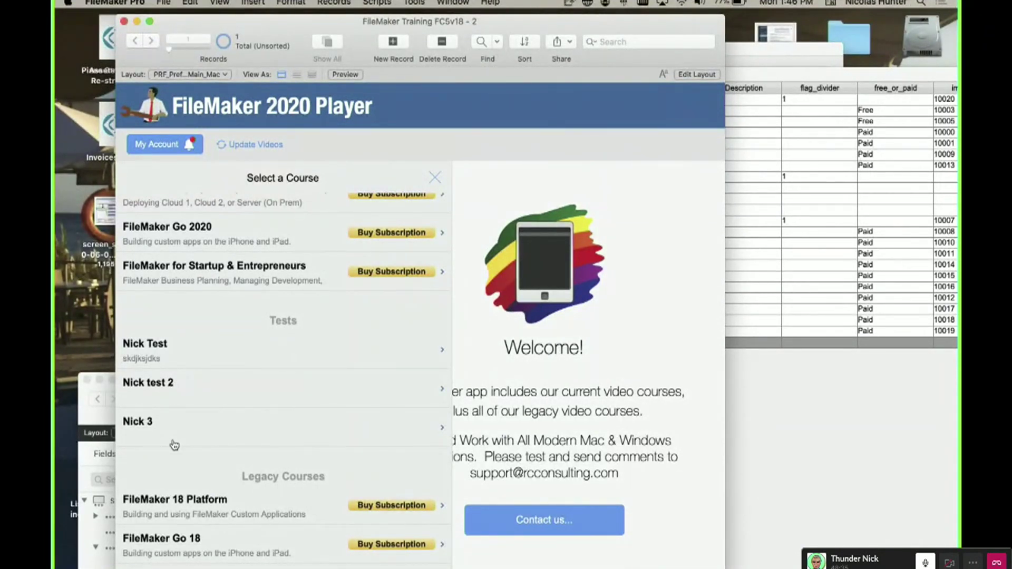
left_click(874, 443)
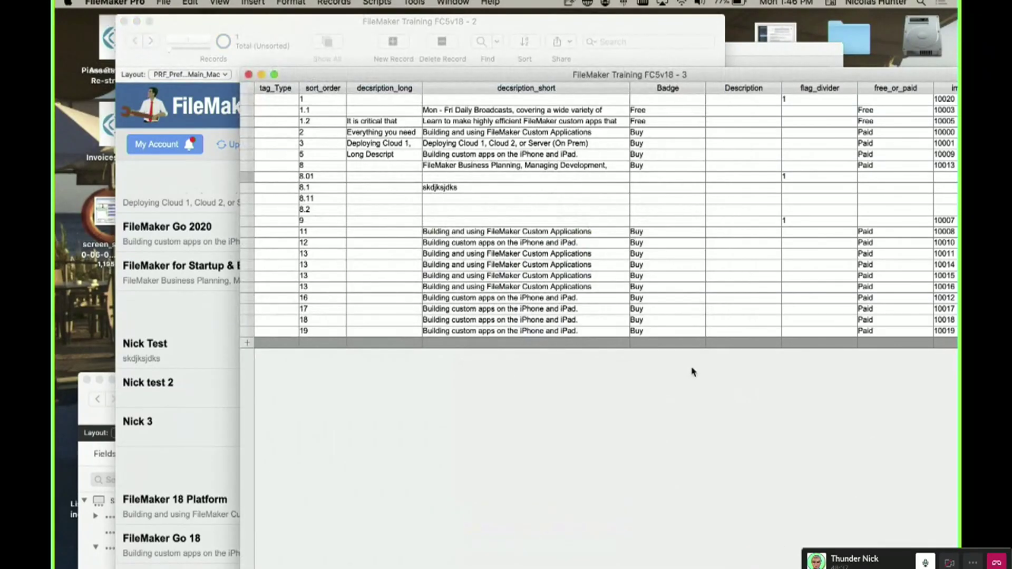
left_click(176, 312)
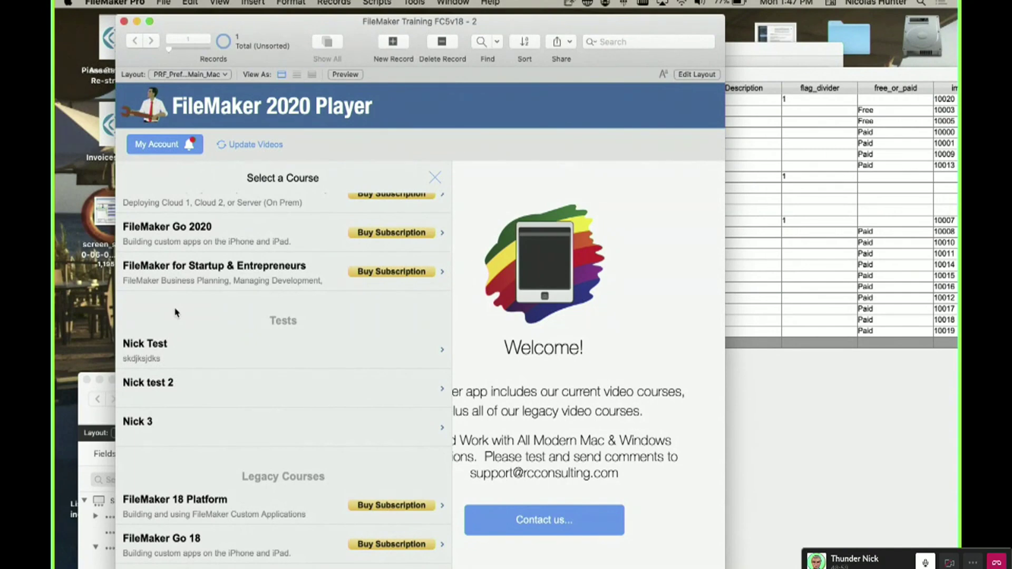
left_click(796, 441)
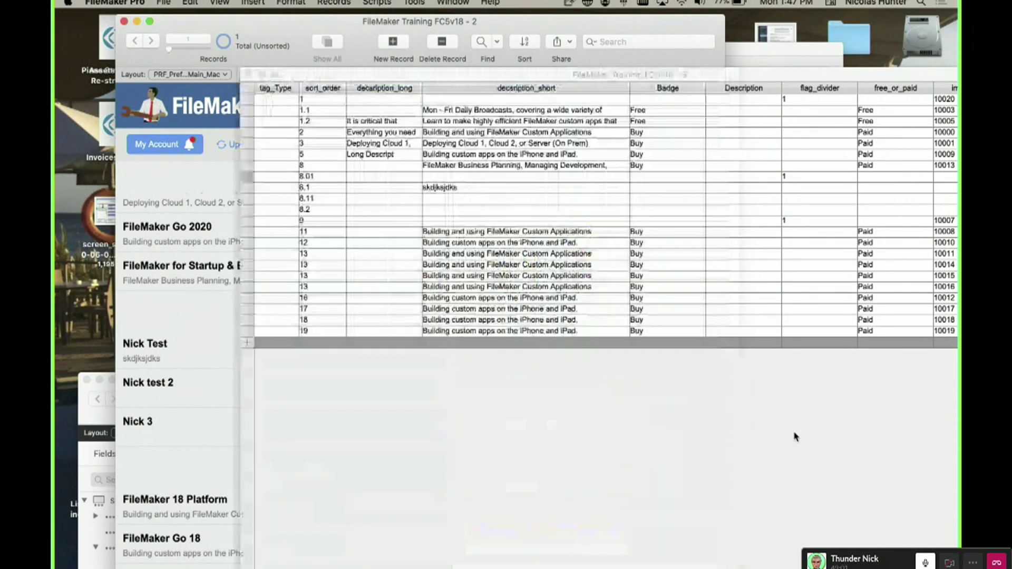
left_click(319, 177)
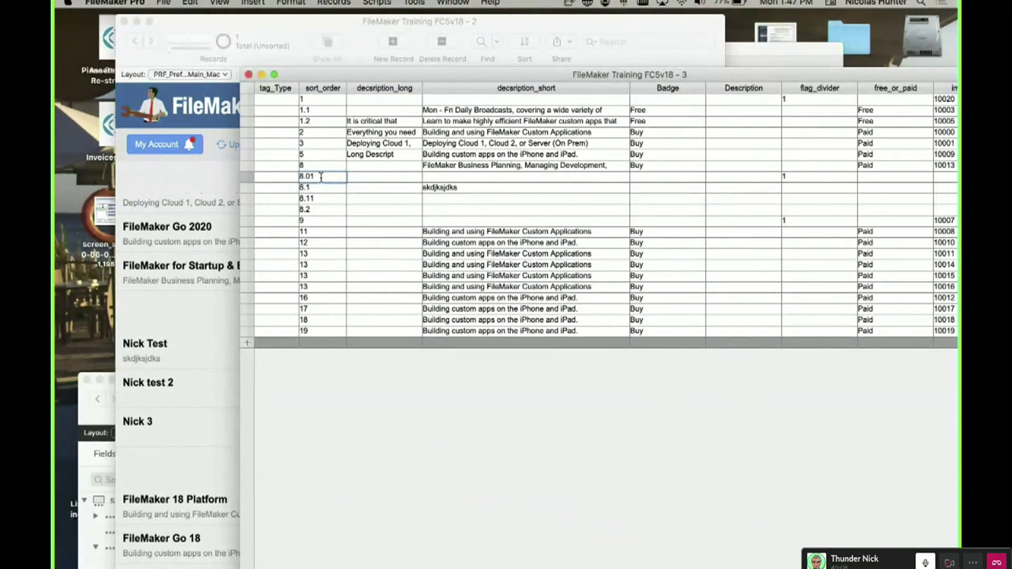
left_click(345, 180)
left_click(318, 390)
scroll(325, 184, "left", 2)
scroll(325, 184, "left", 3)
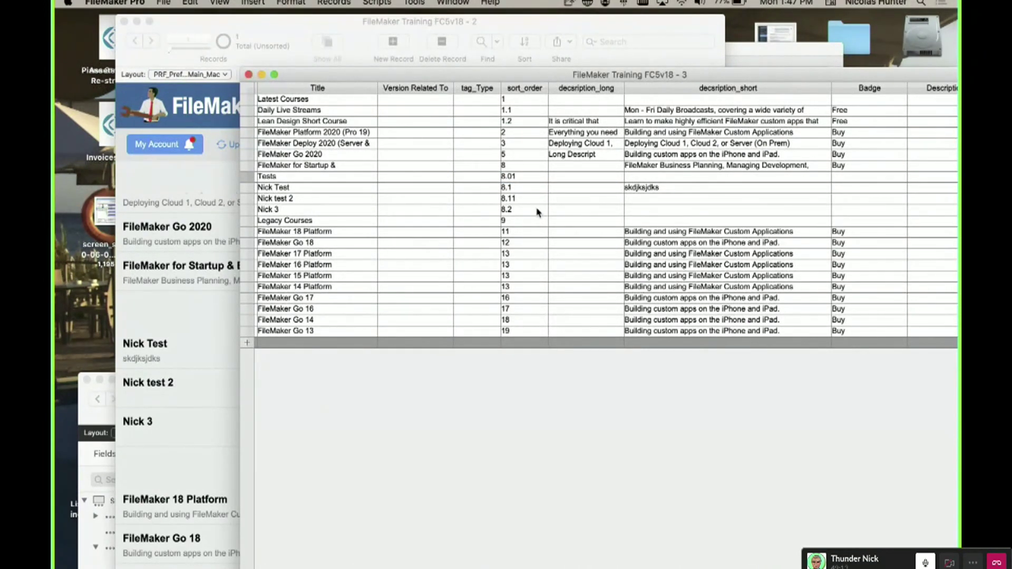
Move the records table clear of the player window, then collapse and reopen the player's Select a Course list.
left_click_drag(421, 75, 633, 76)
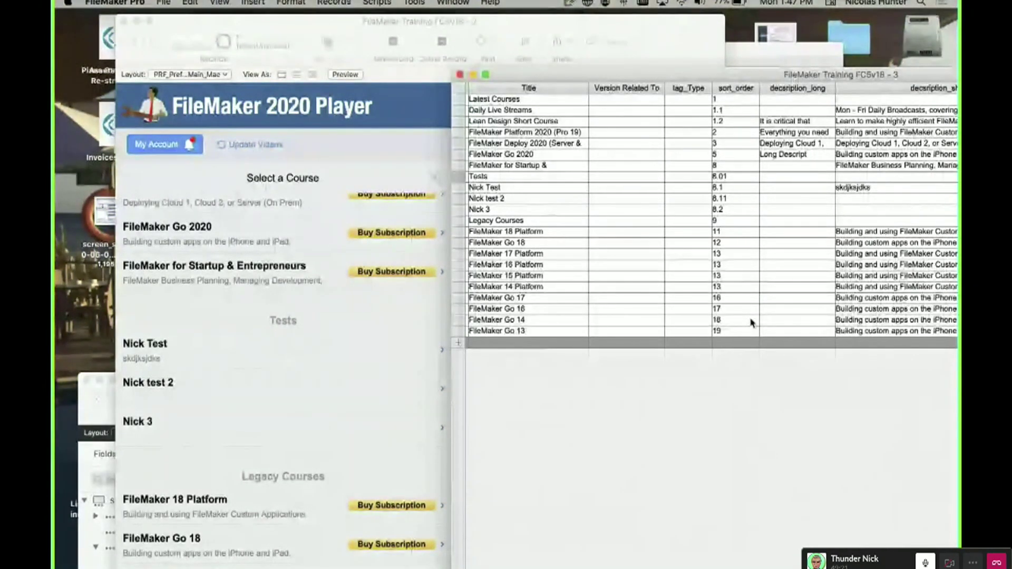
left_click(307, 465)
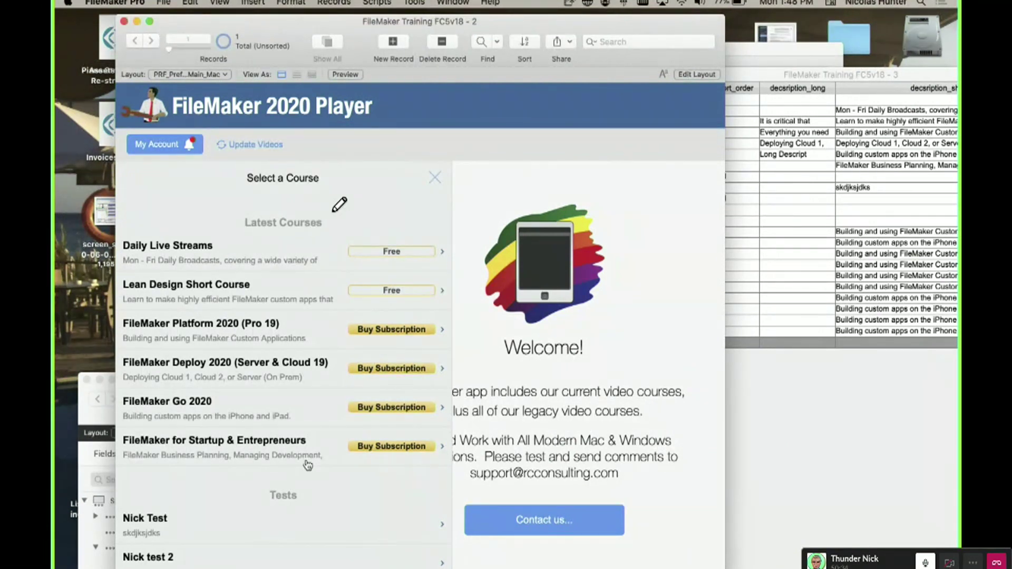
left_click(434, 181)
left_click(175, 179)
left_click(440, 182)
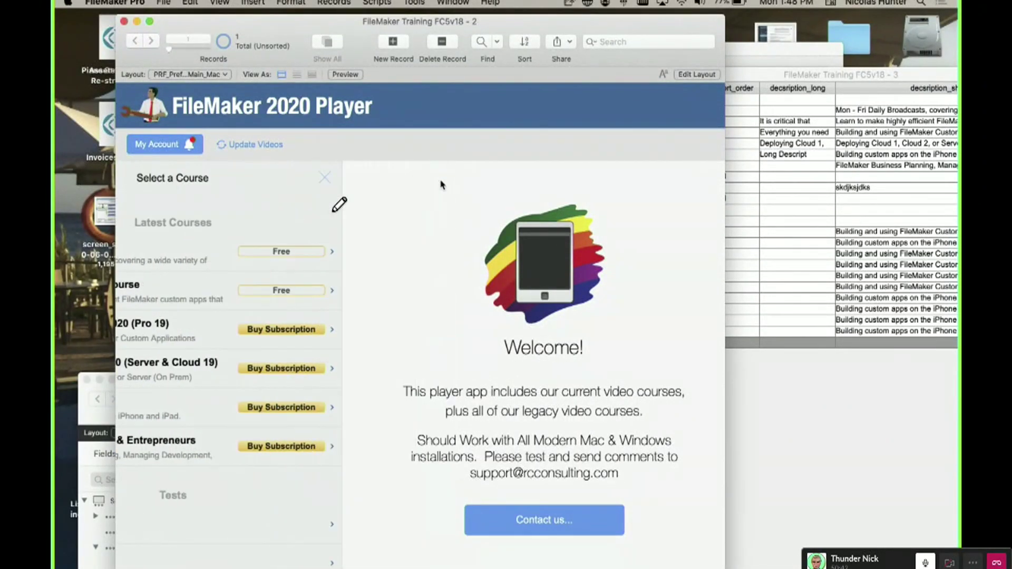
left_click(170, 181)
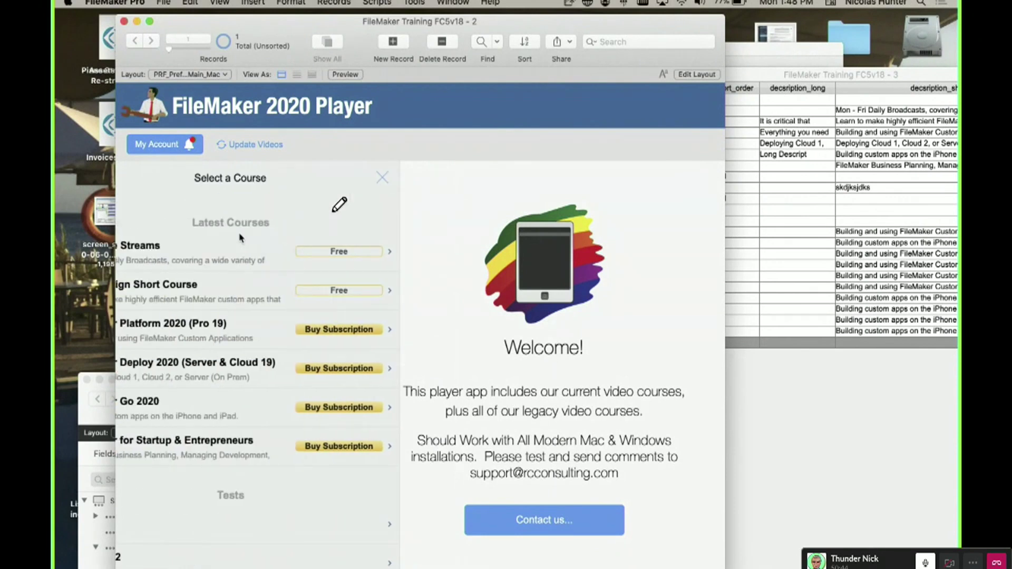
Open the Lean Design Short Course and browse its Overview, Training and Bonus Videos sections.
left_click(252, 299)
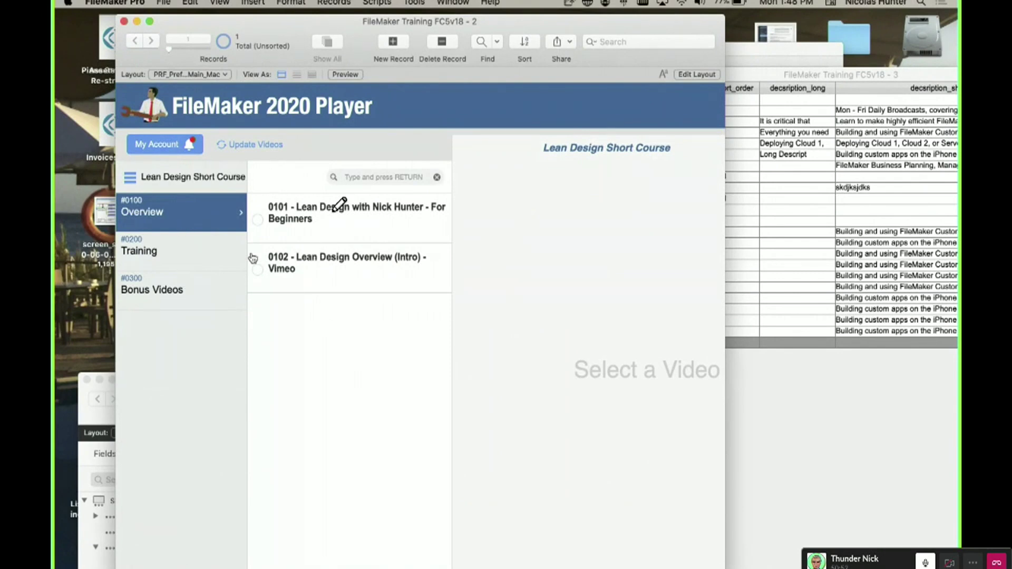
left_click(216, 252)
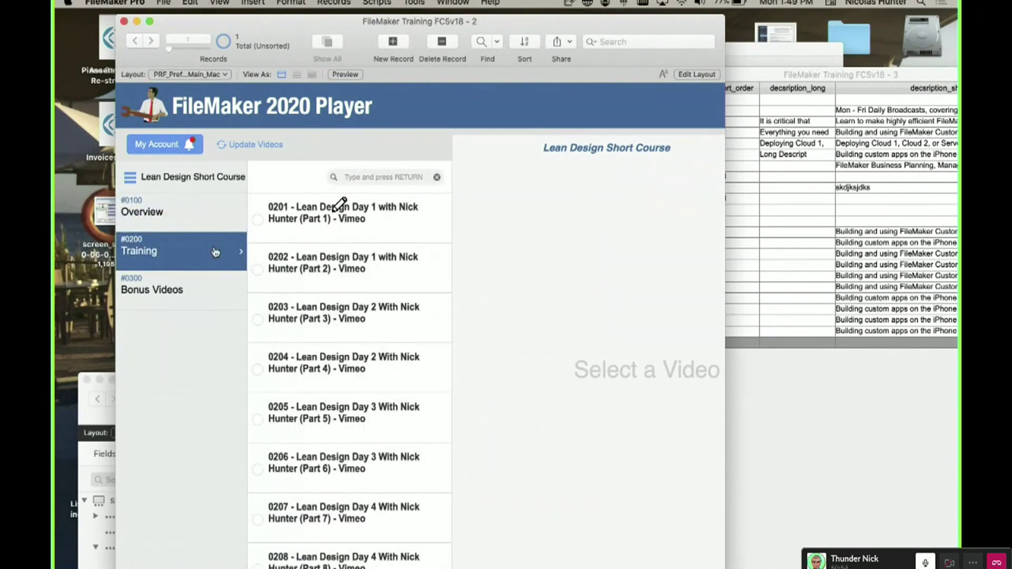
left_click(194, 302)
left_click(174, 254)
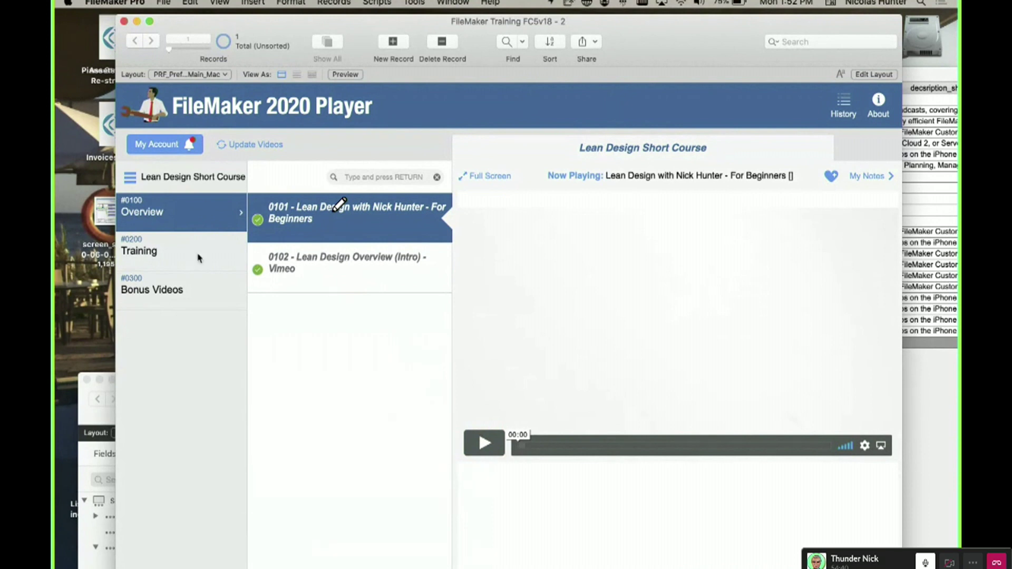
Play videos 0201, 0202, 0204, 0206 and 0207 from the course's Training section so they are marked as watched.
left_click(199, 258)
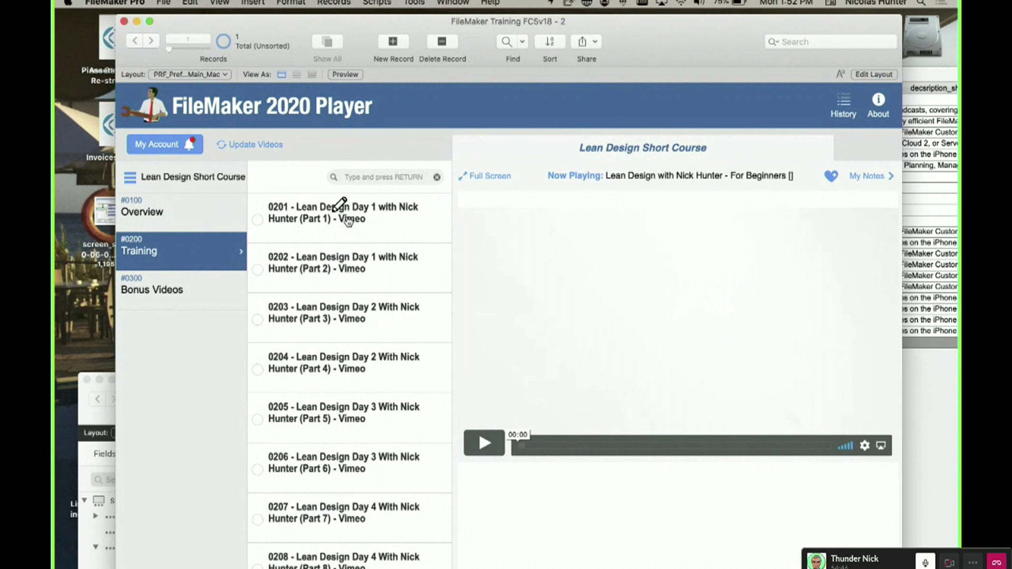
scroll(363, 346, "down", 3)
scroll(363, 346, "up", 3)
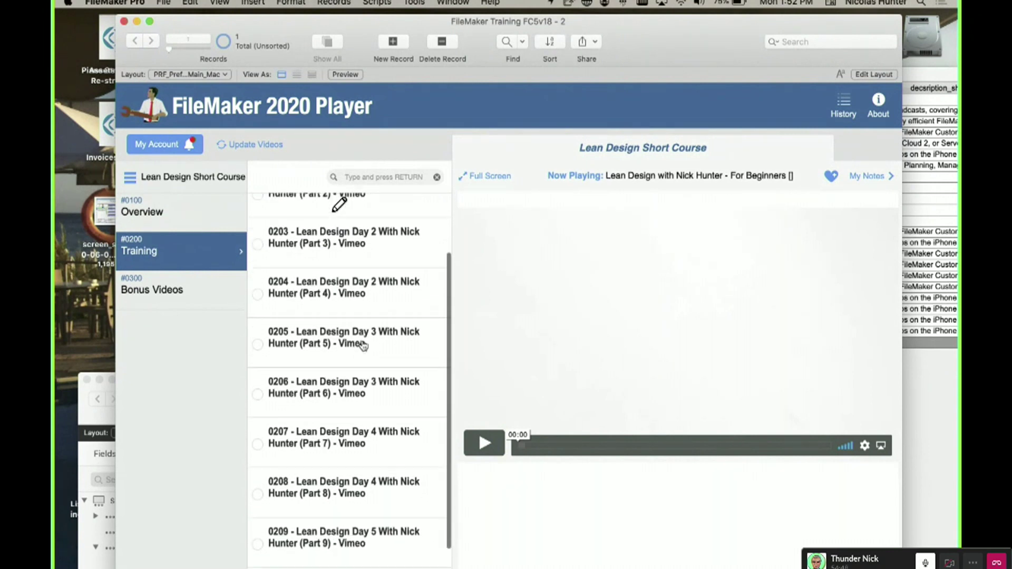
left_click(341, 227)
left_click(340, 266)
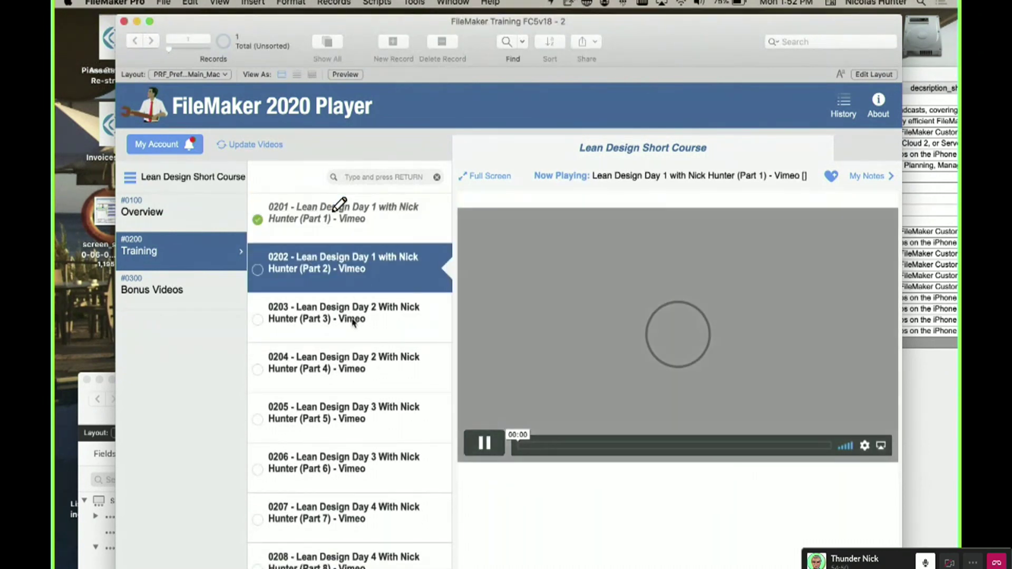
left_click(348, 364)
left_click(348, 462)
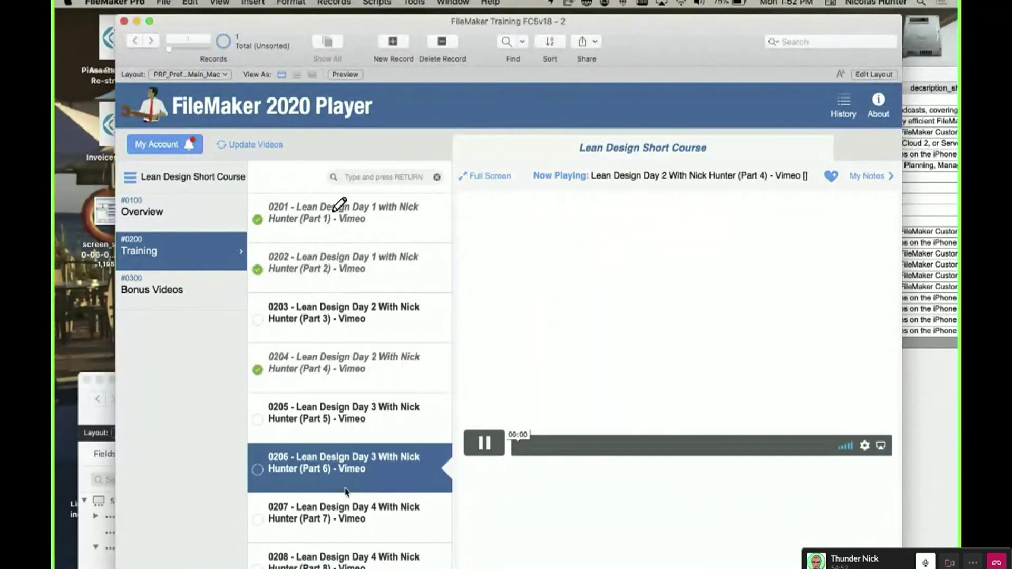
left_click(369, 509)
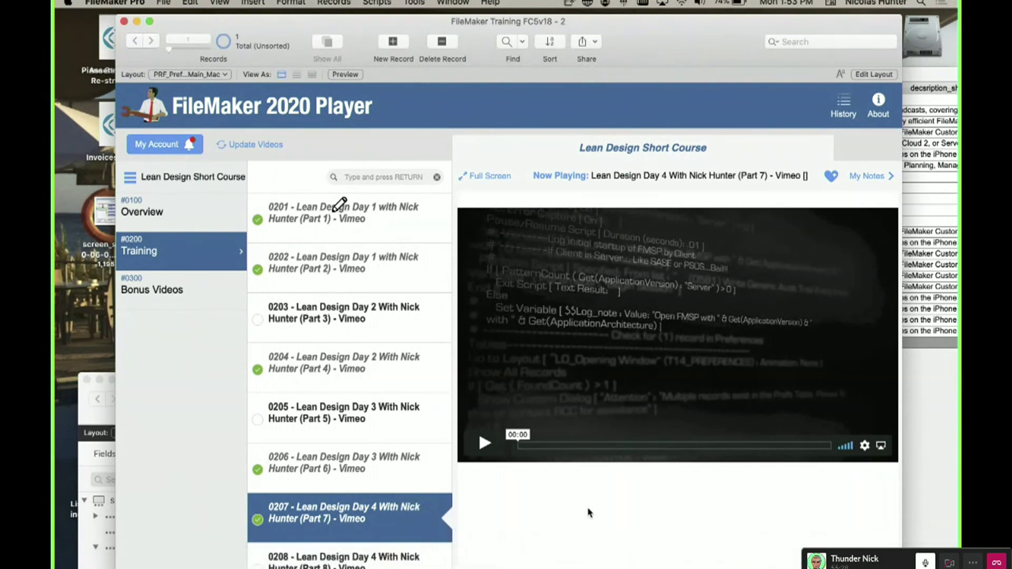
Shift the call bar and the player window slightly, and review the watched marks in the Training video list.
left_click_drag(791, 499, 643, 388)
left_click(643, 388)
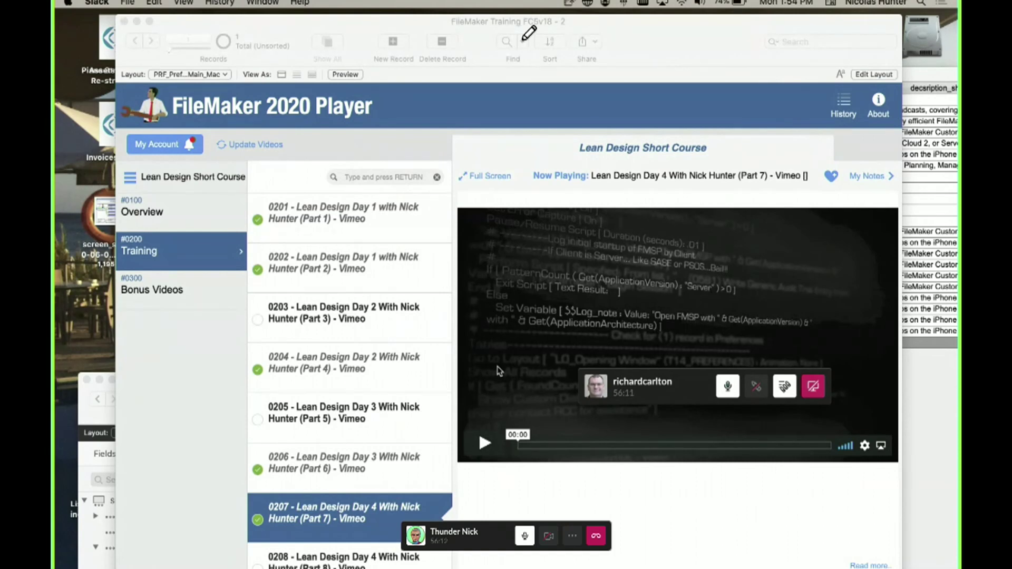
left_click_drag(482, 29, 473, 23)
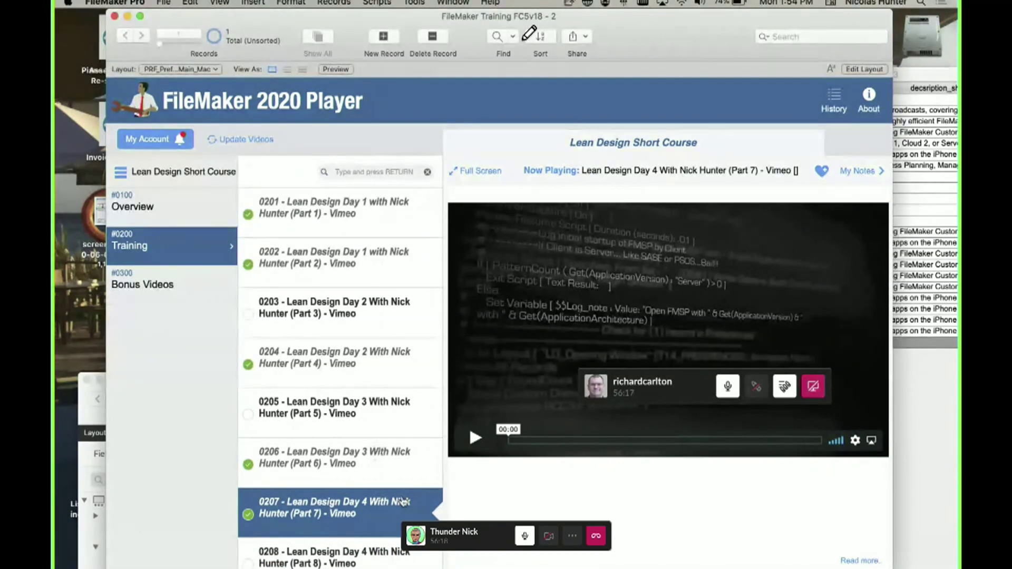
scroll(373, 516, "down", 1)
scroll(374, 516, "down", 3)
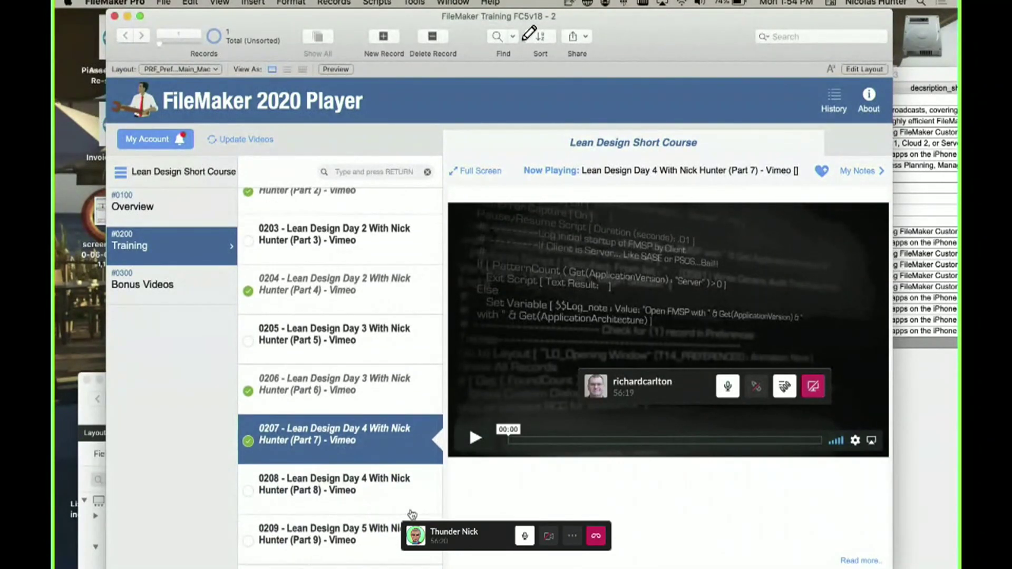
scroll(330, 253, "up", 3)
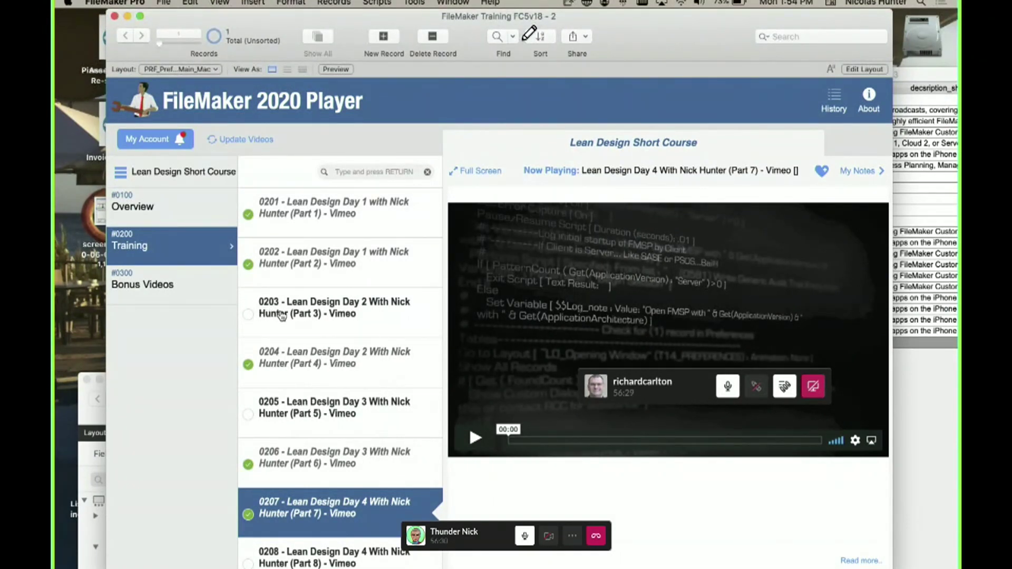
Look through the history of previously watched videos and reopen Training video 0204 from it.
left_click(836, 102)
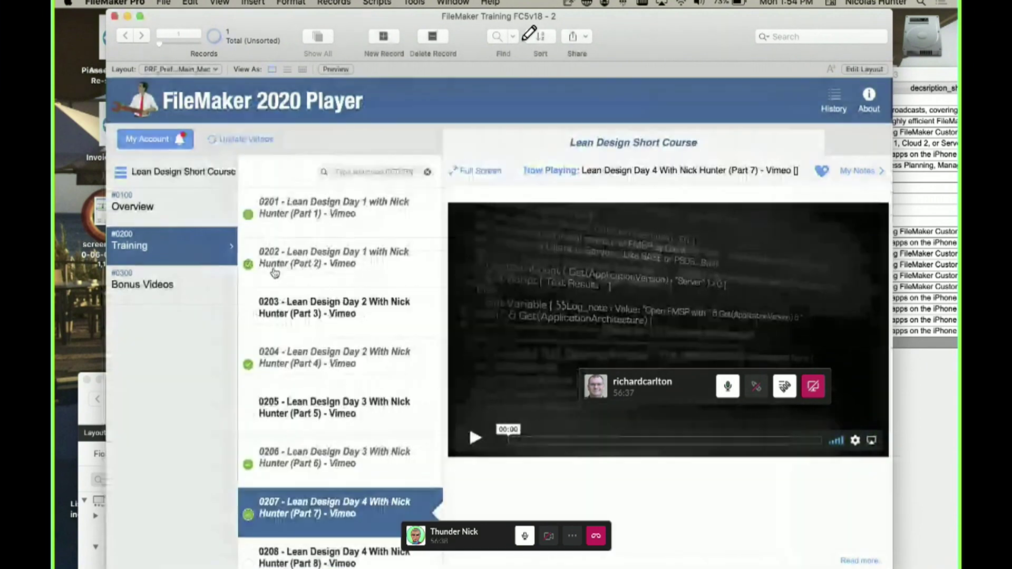
left_click(228, 115)
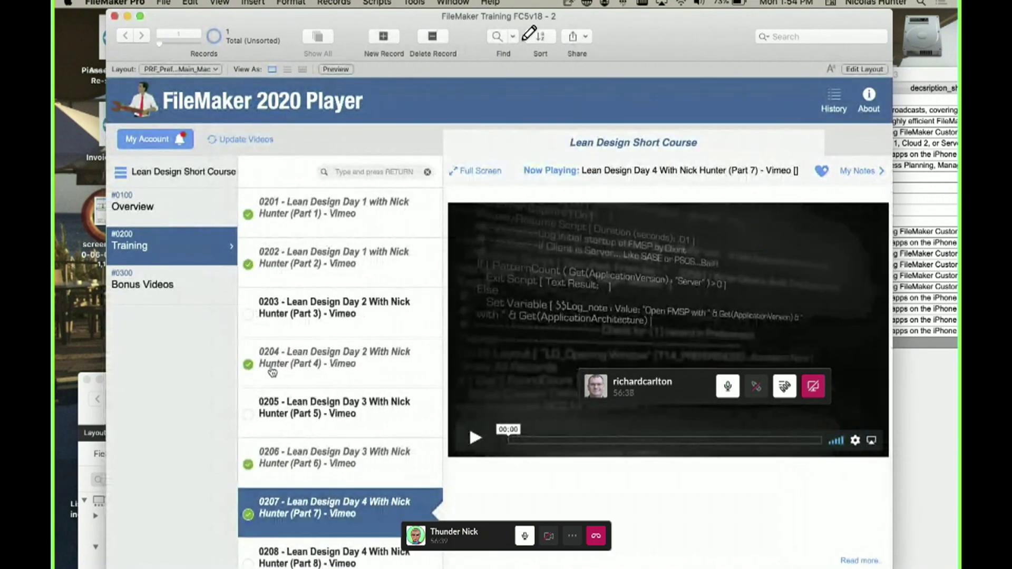
left_click(829, 99)
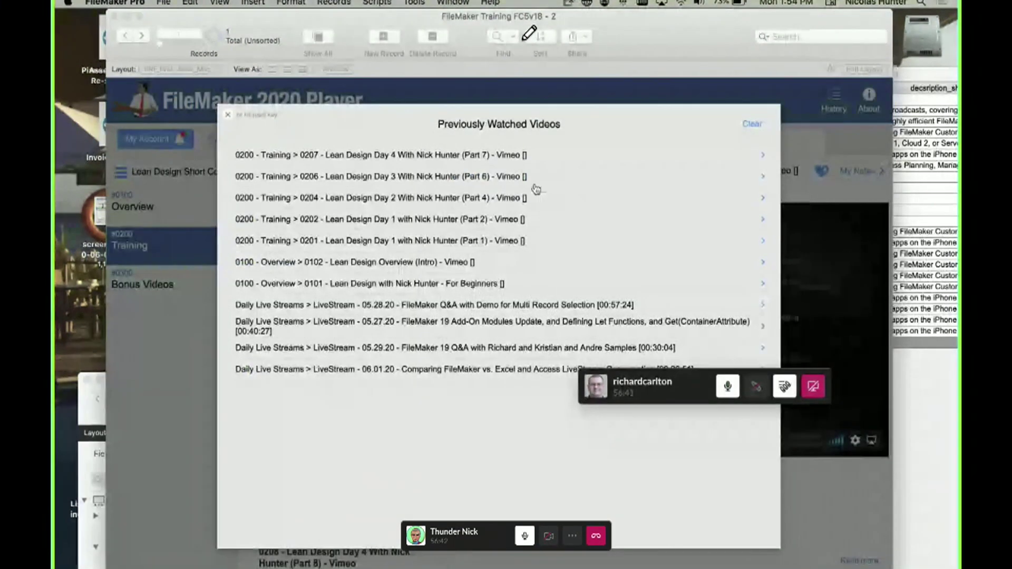
left_click(464, 198)
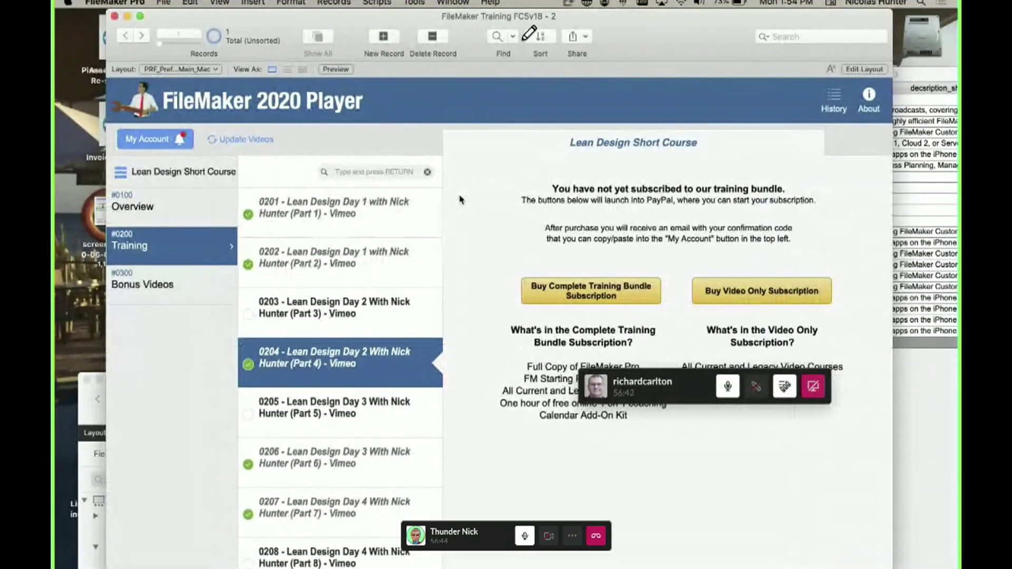
Switch to Training videos 0202 and 0201, pause 0201, and look through the rest of the video list.
left_click(351, 263)
left_click(348, 207)
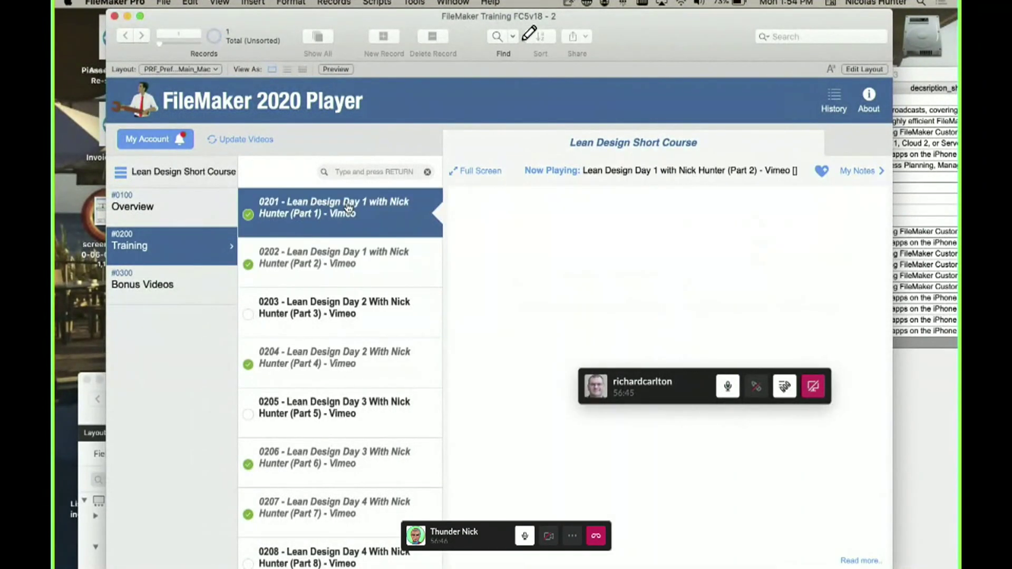
left_click(480, 439)
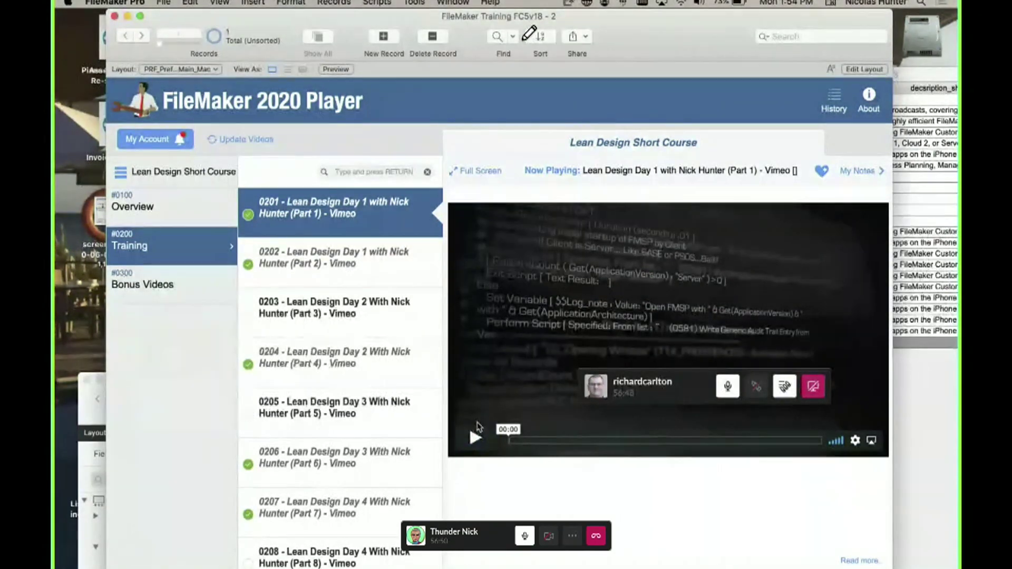
scroll(343, 337, "down", 3)
scroll(344, 336, "down", 2)
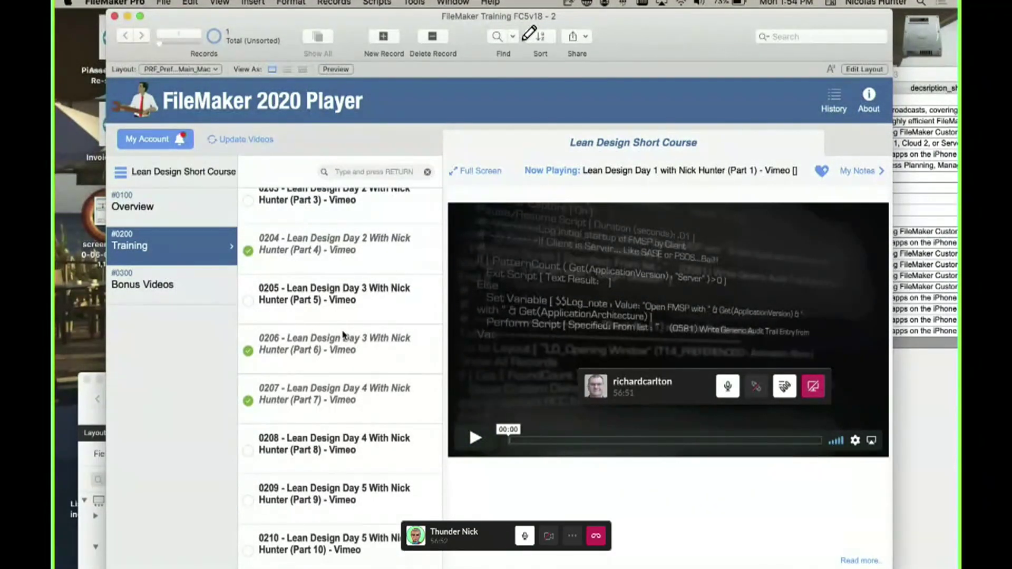
scroll(343, 335, "up", 5)
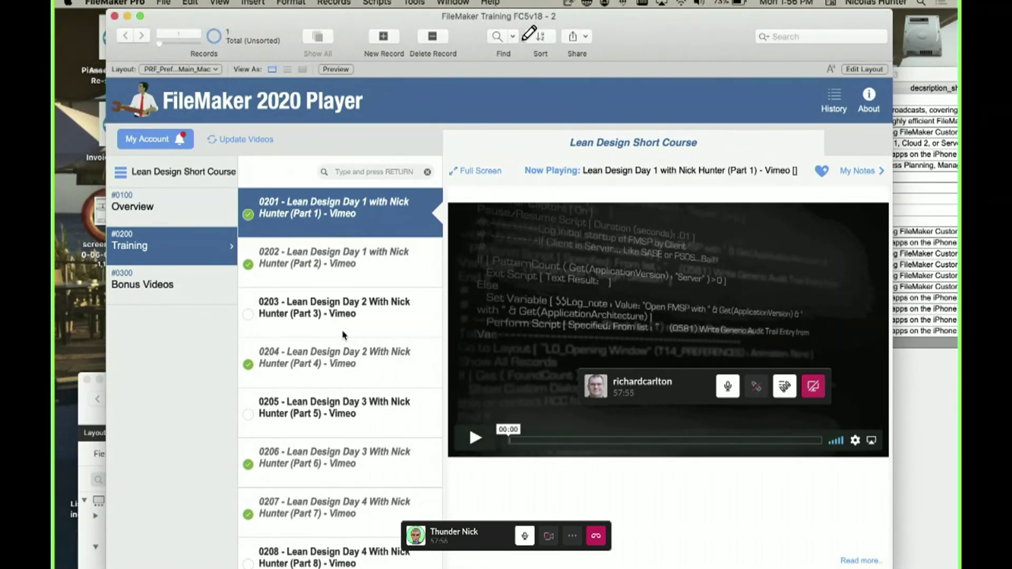
Search the player's videos in all courses for Sort.
left_click(356, 169)
key("super+space")
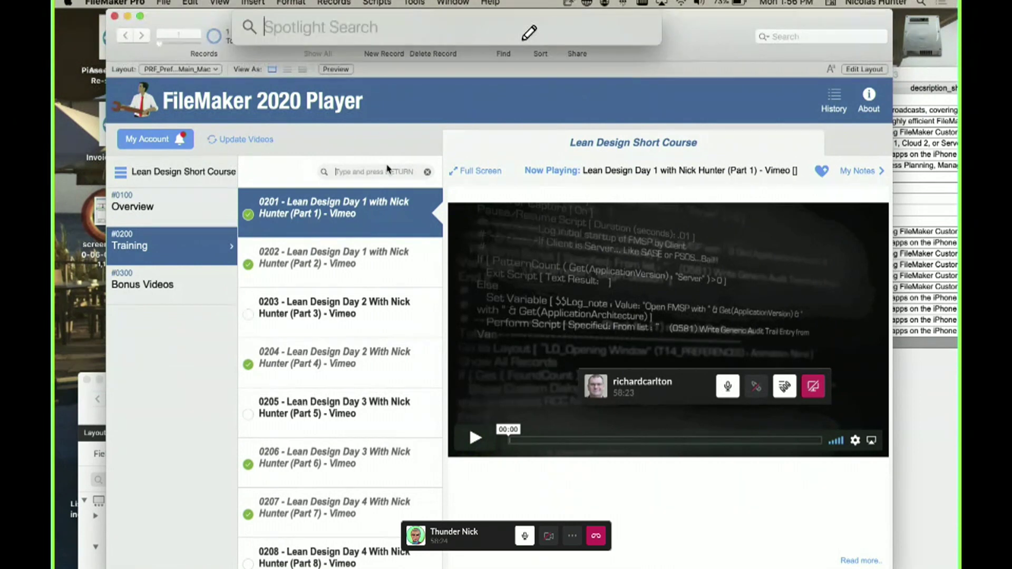
key("Escape")
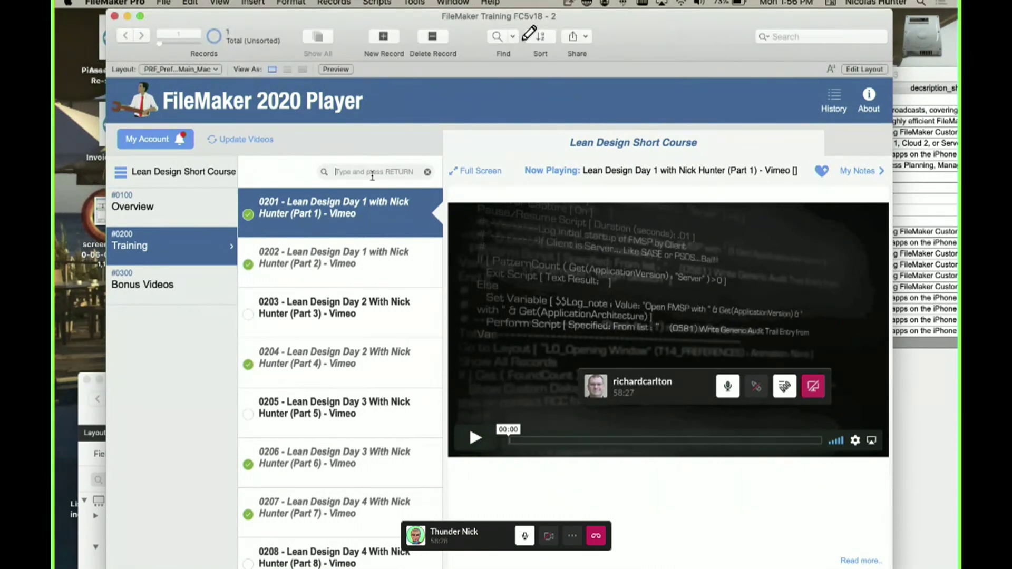
left_click(372, 174)
type("Sort")
key("Return")
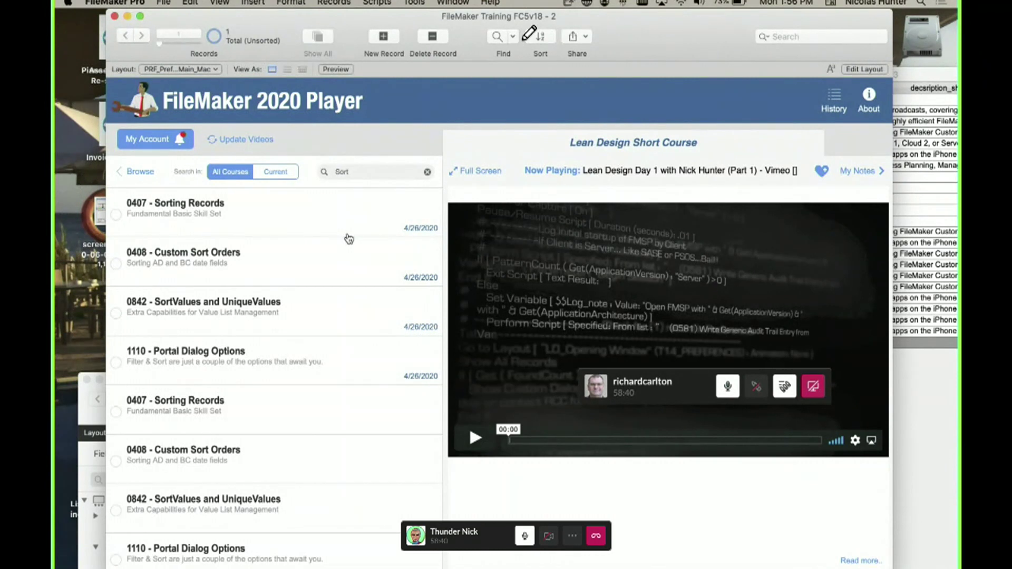
Return to browsing the course, repeat the all-courses search for Sort, and examine the full list of matching videos.
left_click(355, 171)
left_click(138, 172)
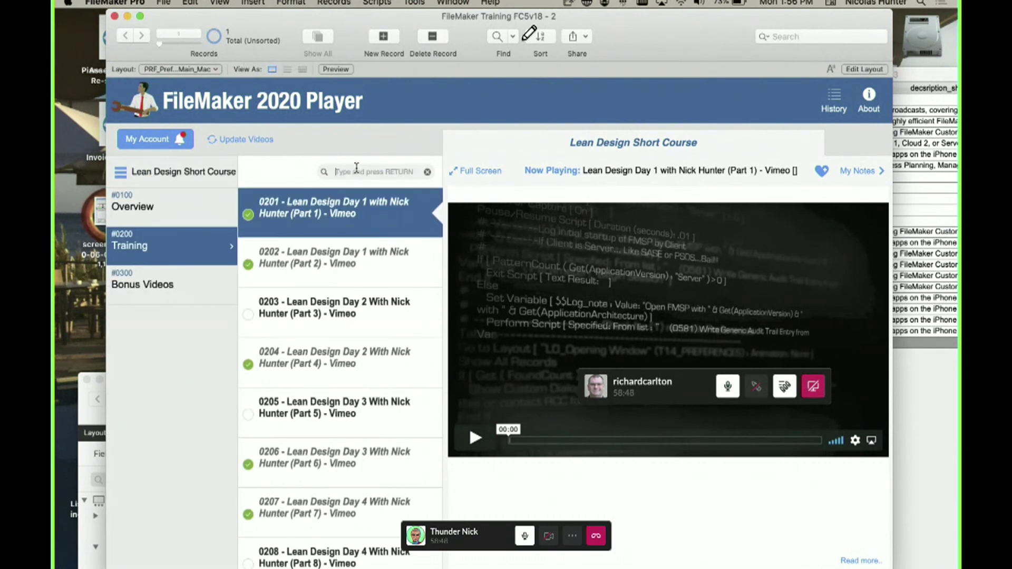
type("Sort")
key("Return")
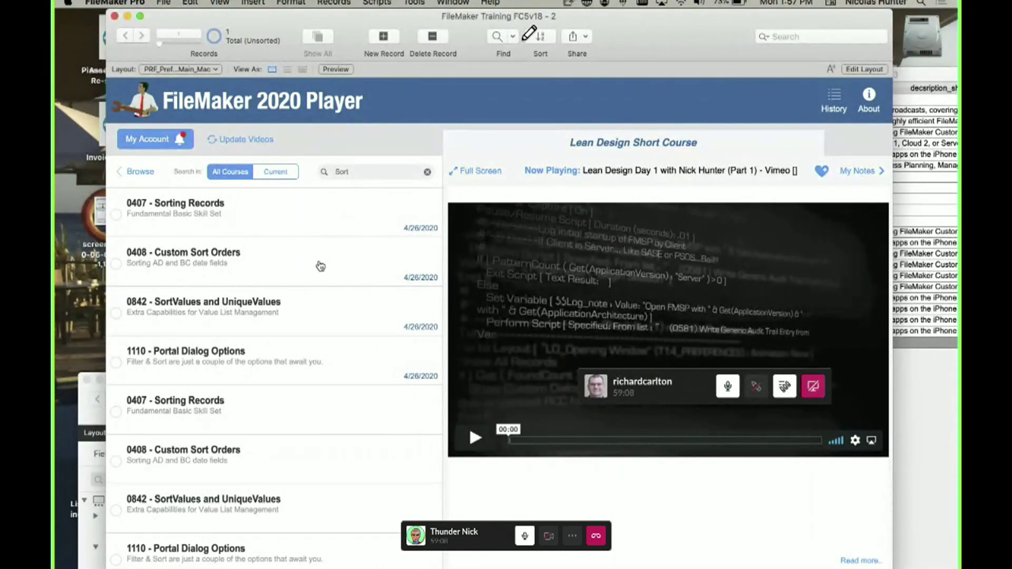
scroll(320, 265, "down", 10)
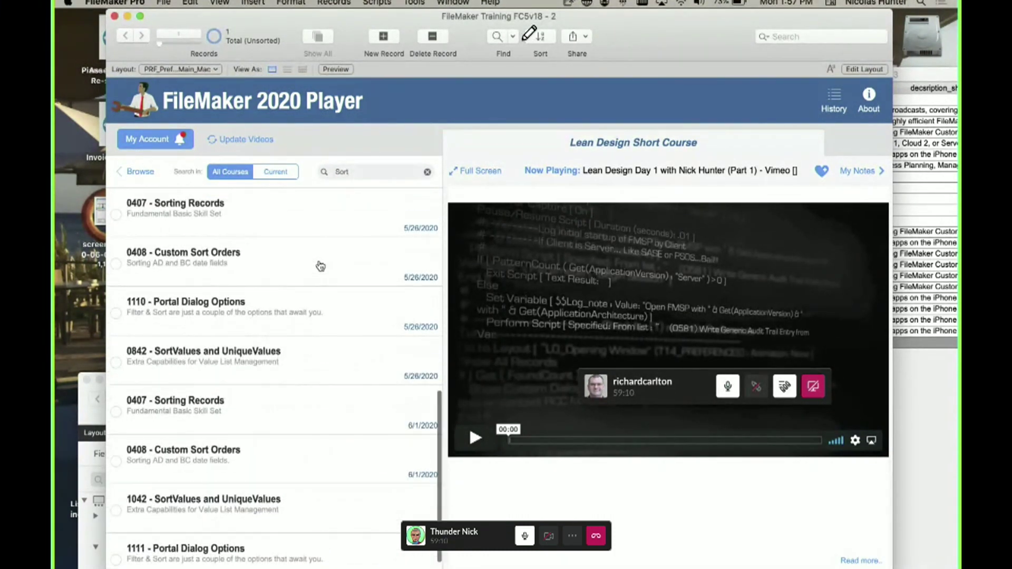
scroll(320, 265, "up", 10)
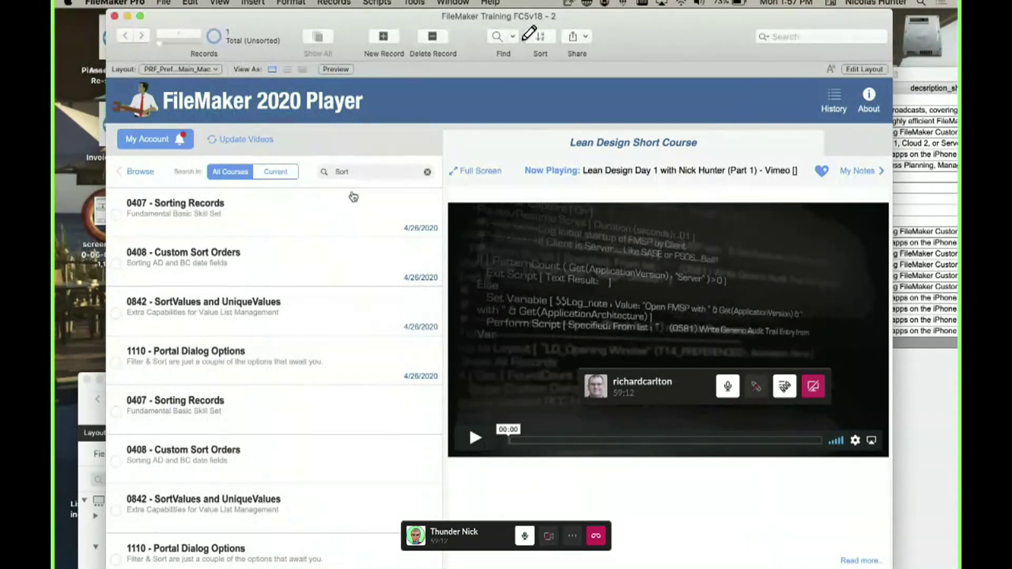
Replace the video search term with Anchor.
left_click(365, 171)
triple_click(365, 172)
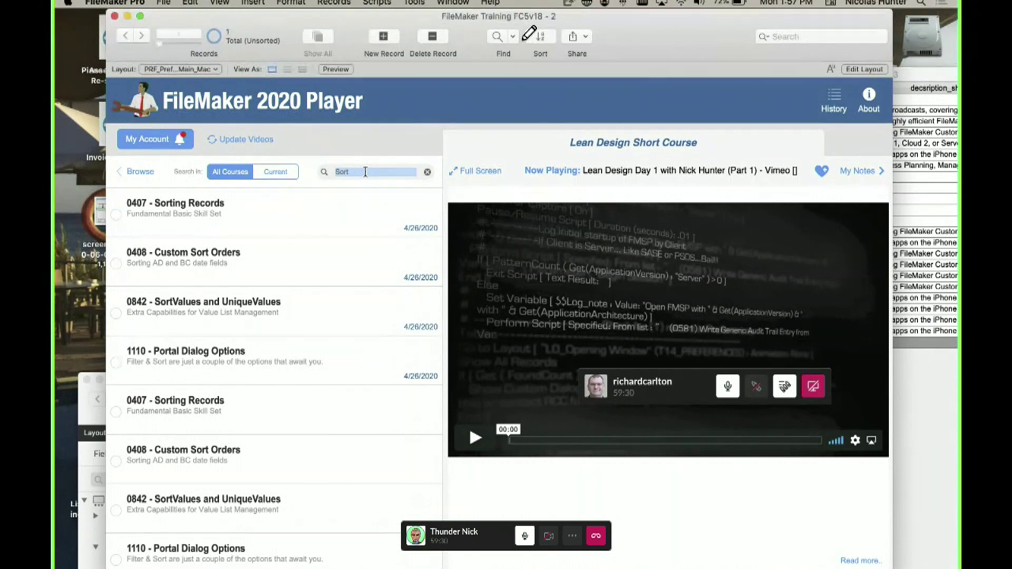
type("Anchor")
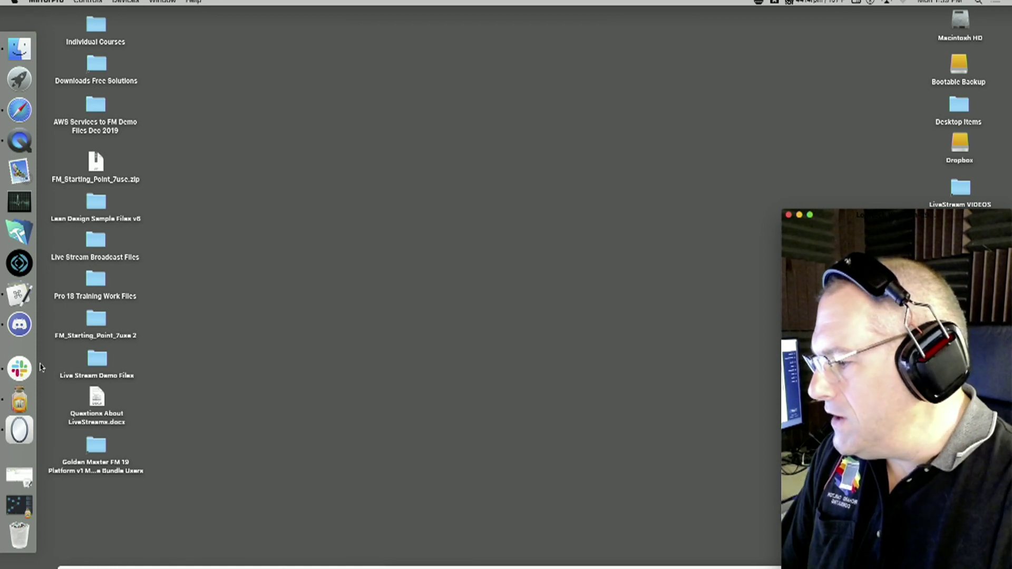
Switch to Slack and bring its call window with the shared screen to the front.
left_click(23, 368)
left_click(370, 567)
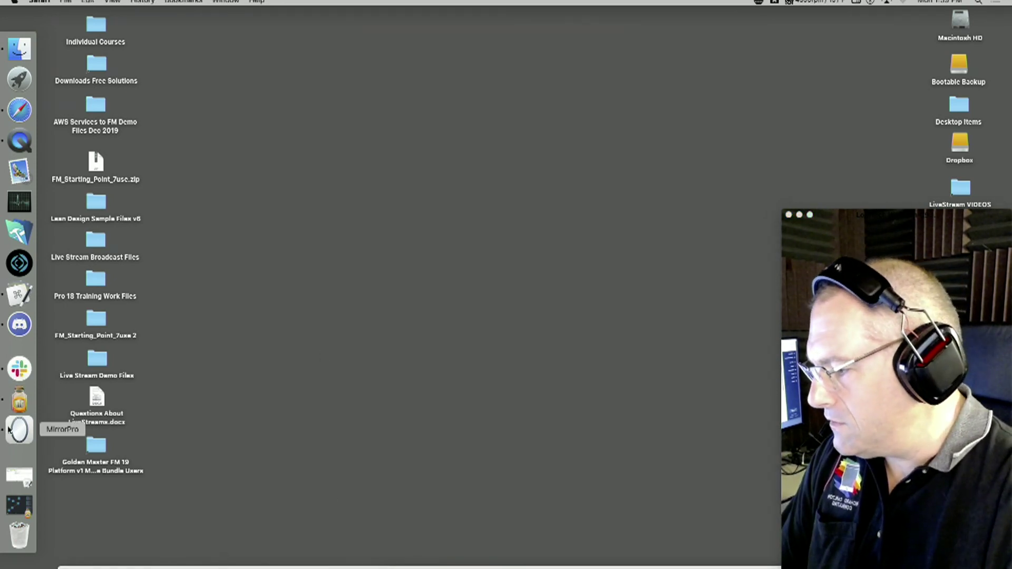
left_click(20, 369)
left_click(176, 2)
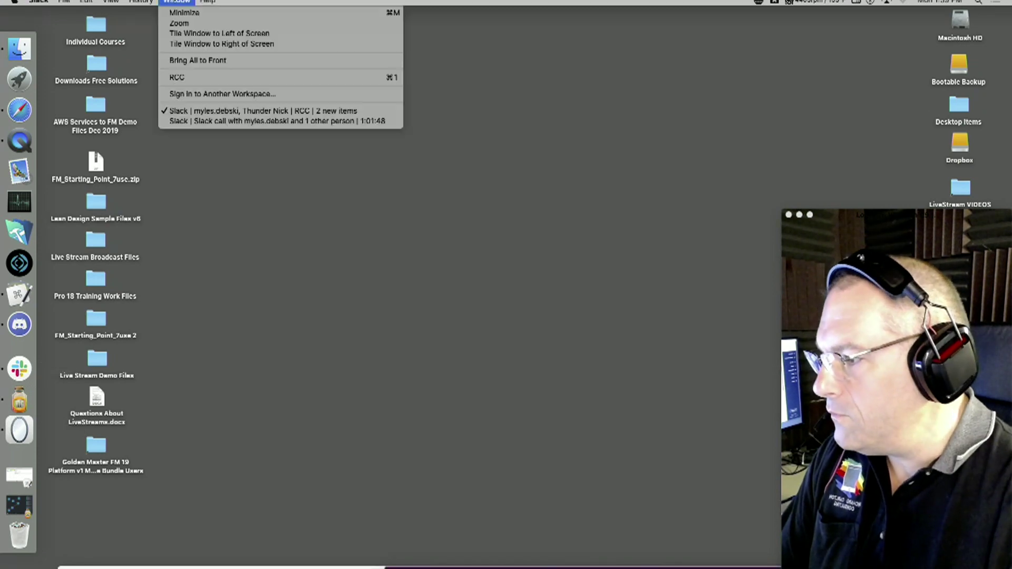
left_click(253, 123)
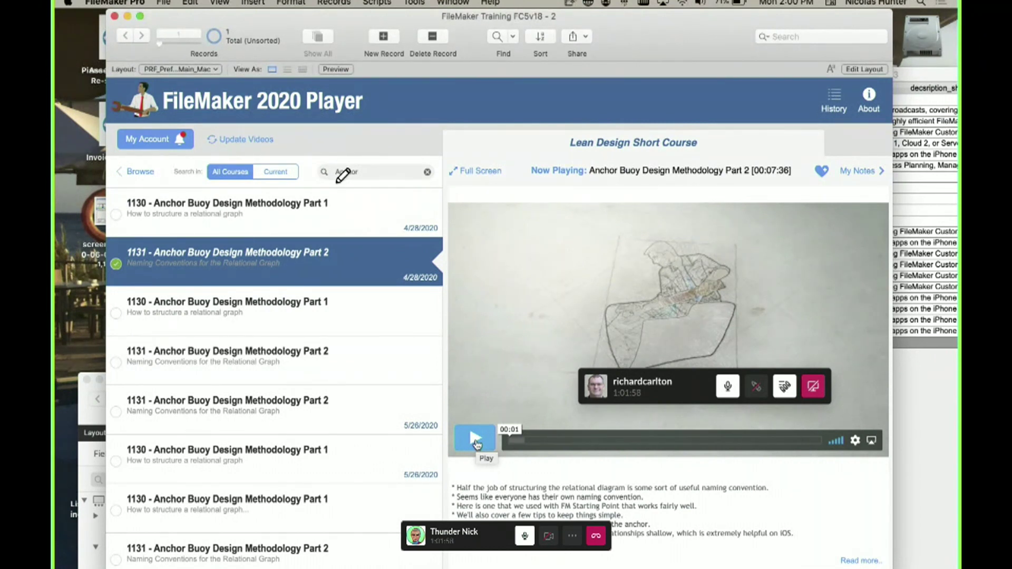
Mark up the Anchor search results on the shared screen and limit the search to the current course.
mouse_move(232, 186)
left_mouse_down()
mouse_move(362, 177)
mouse_move(375, 272)
mouse_move(220, 275)
left_mouse_up()
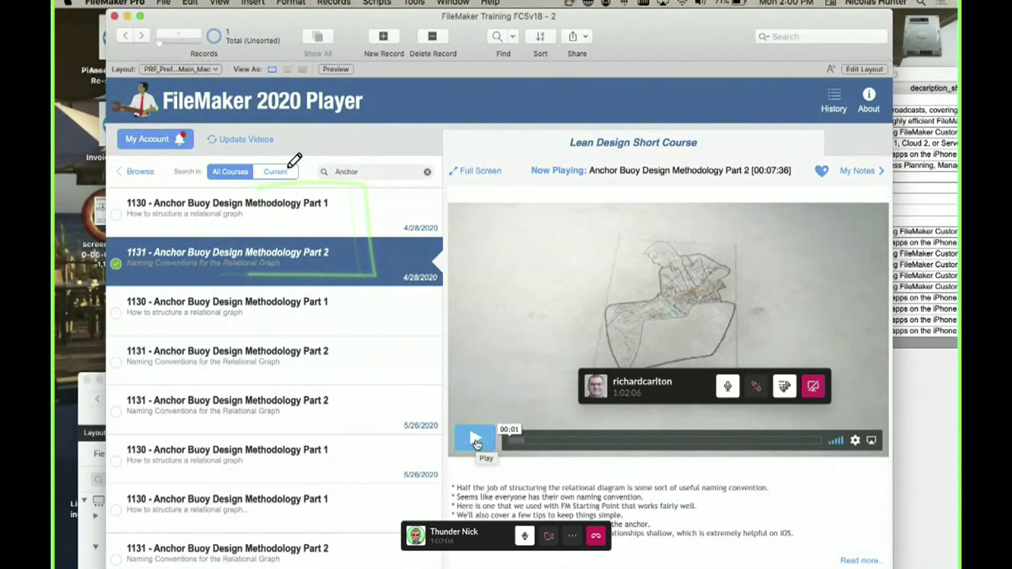
left_click_drag(134, 227, 251, 227)
left_click_drag(133, 276, 248, 273)
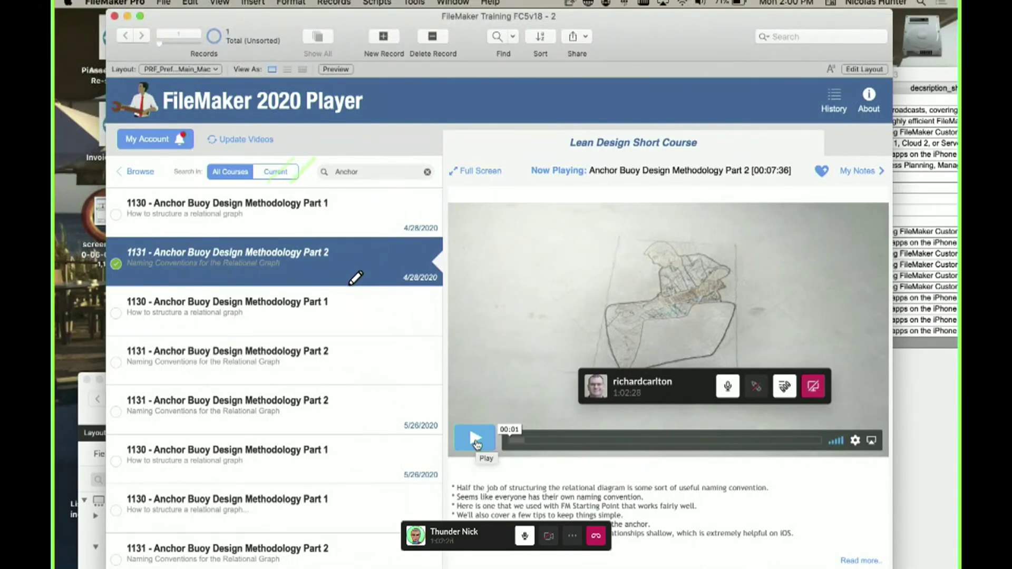
left_click(288, 173)
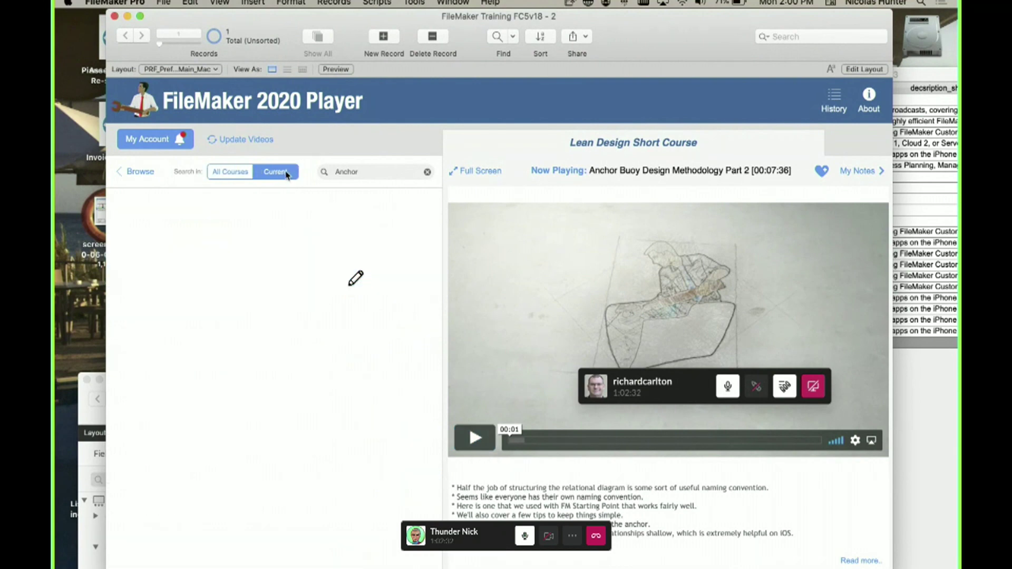
Return to browsing the course, search for anchor again, and compare the all-courses and current-course search scopes.
left_click(131, 172)
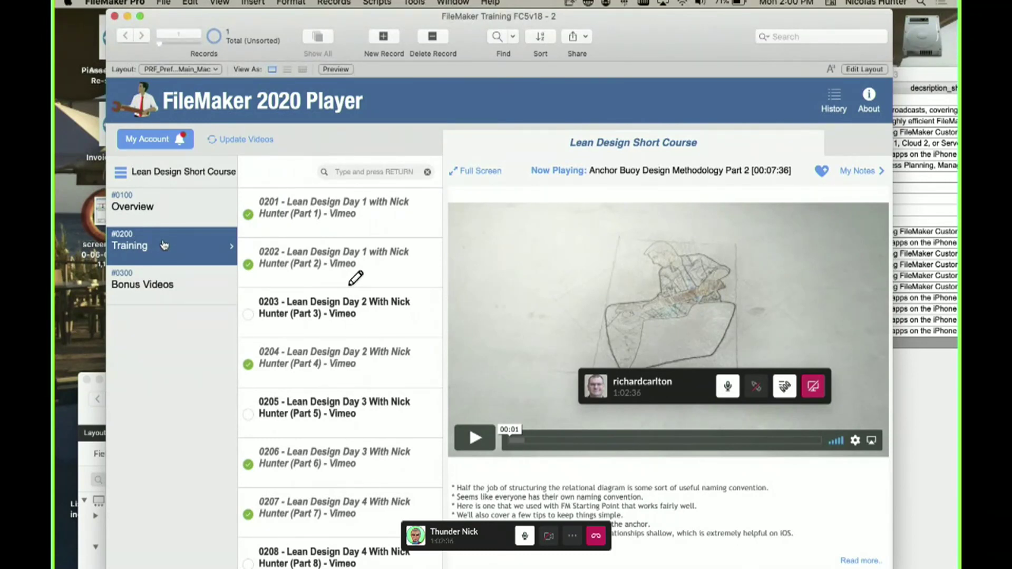
left_click(405, 174)
type("anchor")
key("Return")
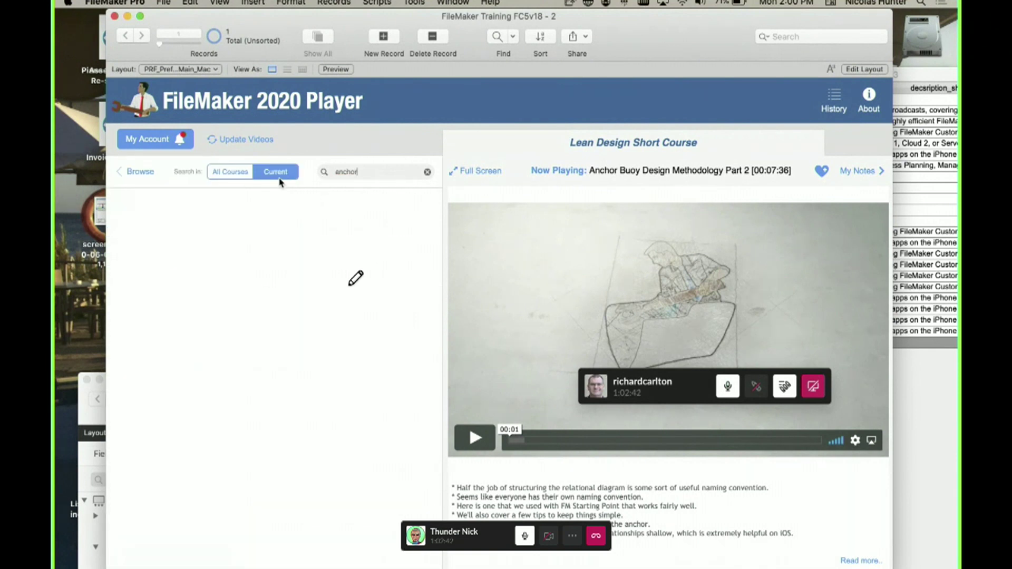
left_click(245, 175)
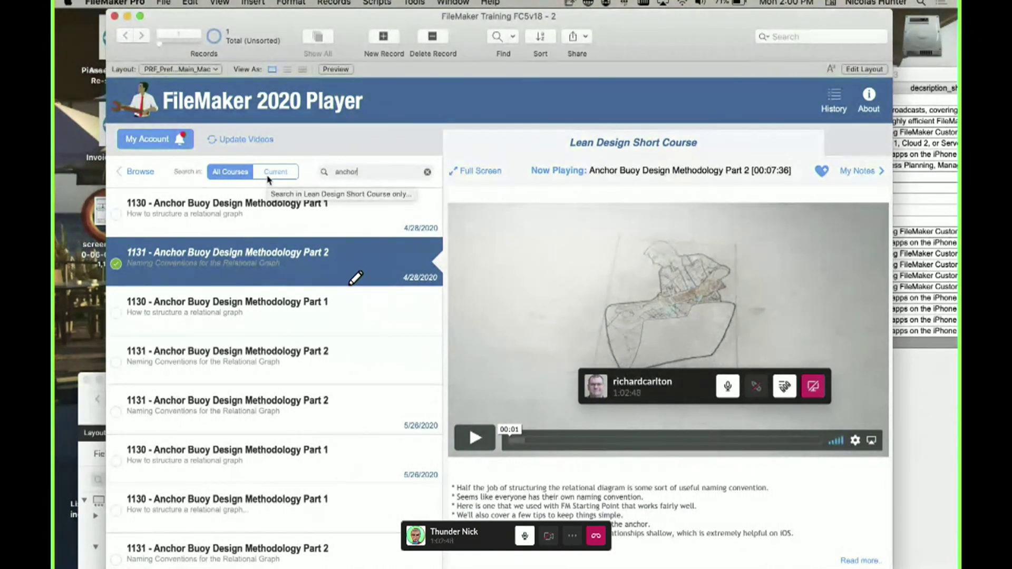
left_click(269, 173)
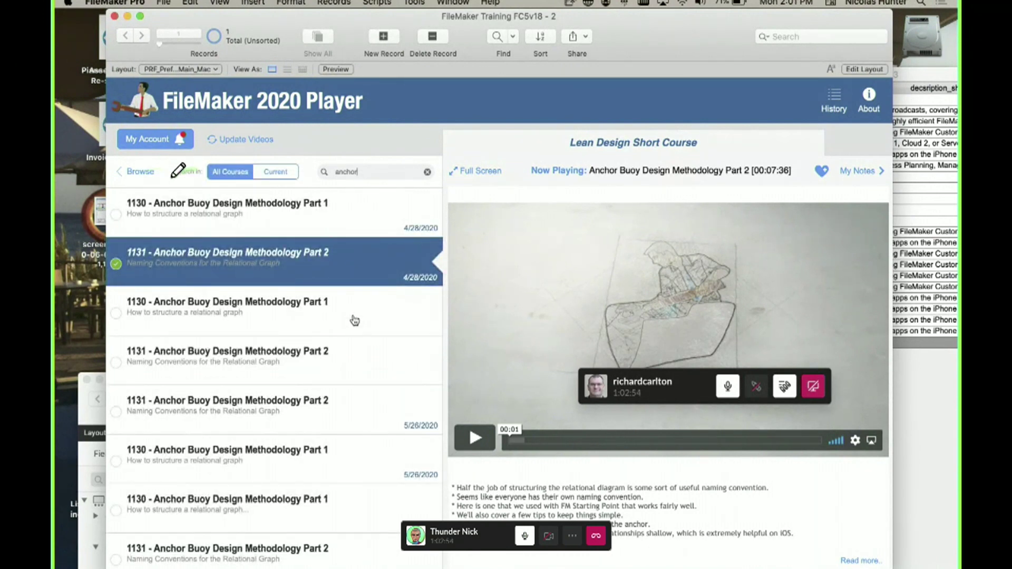
Go back to the course list, mark its groups on the shared screen, look through to Legacy Courses, and close the list.
left_click(140, 179)
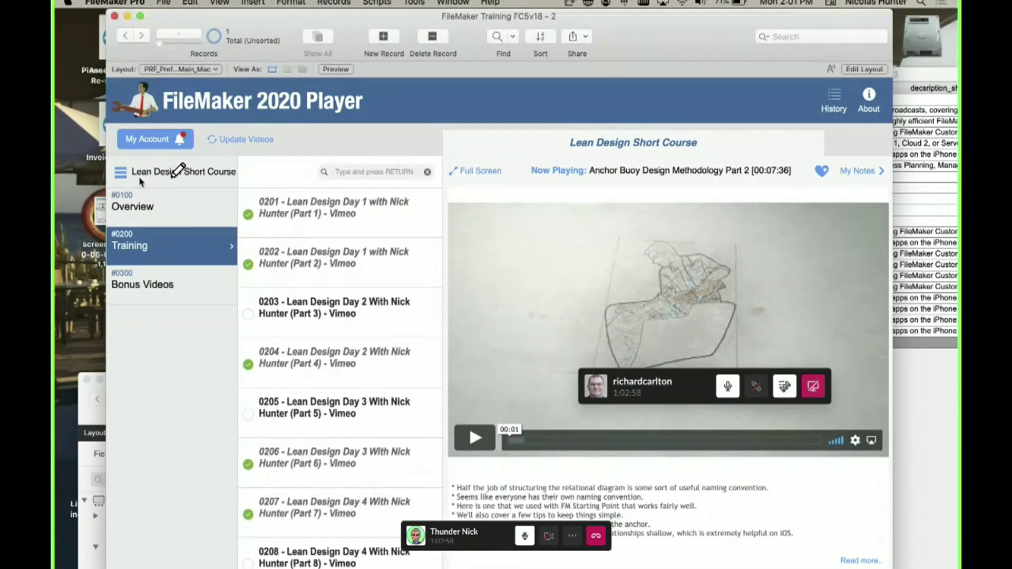
left_click(140, 179)
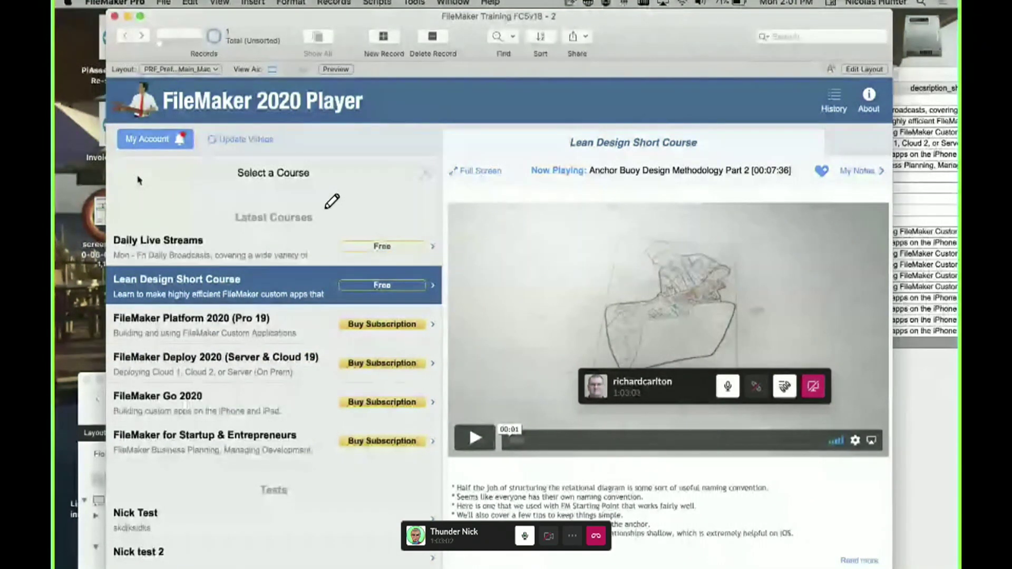
mouse_move(325, 209)
left_mouse_down()
mouse_move(481, 395)
mouse_move(285, 456)
left_mouse_up()
scroll(289, 437, "down", 5)
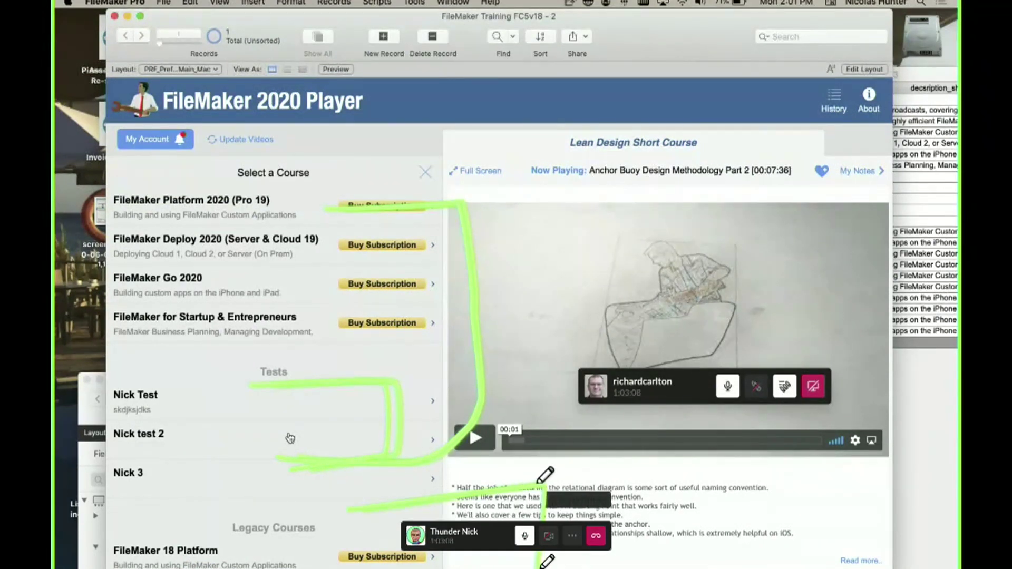
scroll(290, 438, "down", 5)
scroll(290, 437, "down", 6)
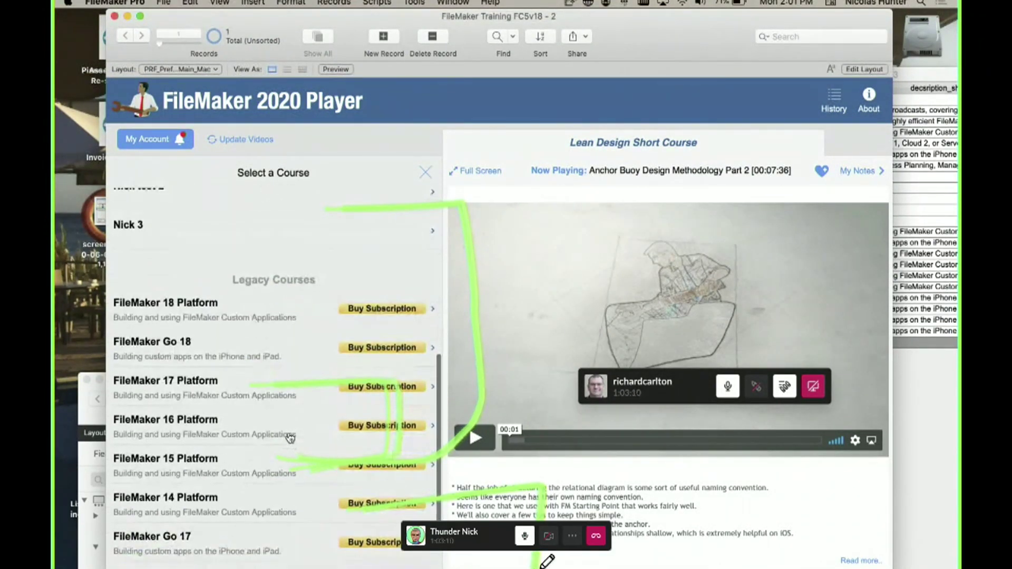
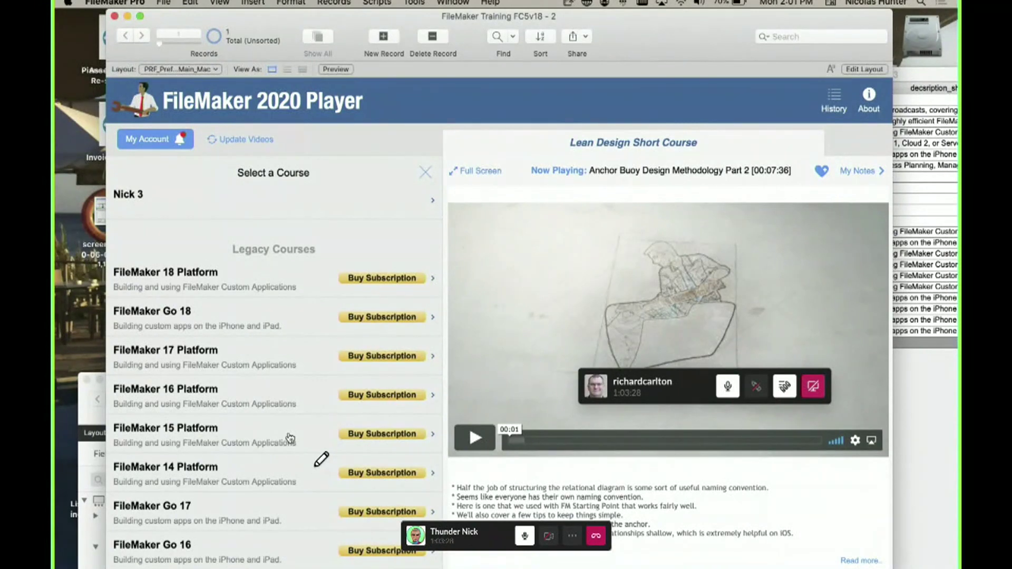
left_click(425, 174)
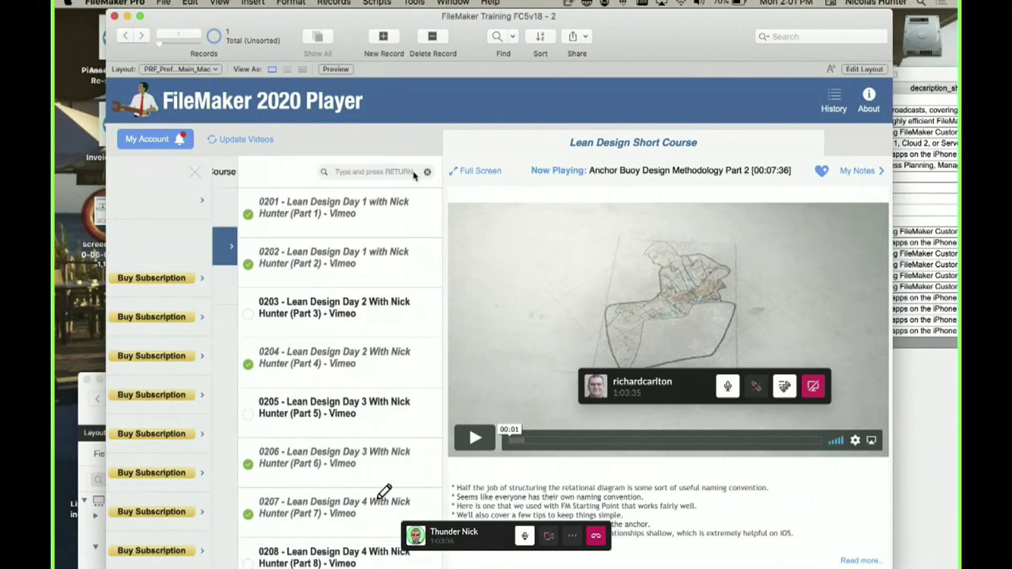
Search the videos in all courses for sort and clear the search.
left_click(380, 173)
type("sor")
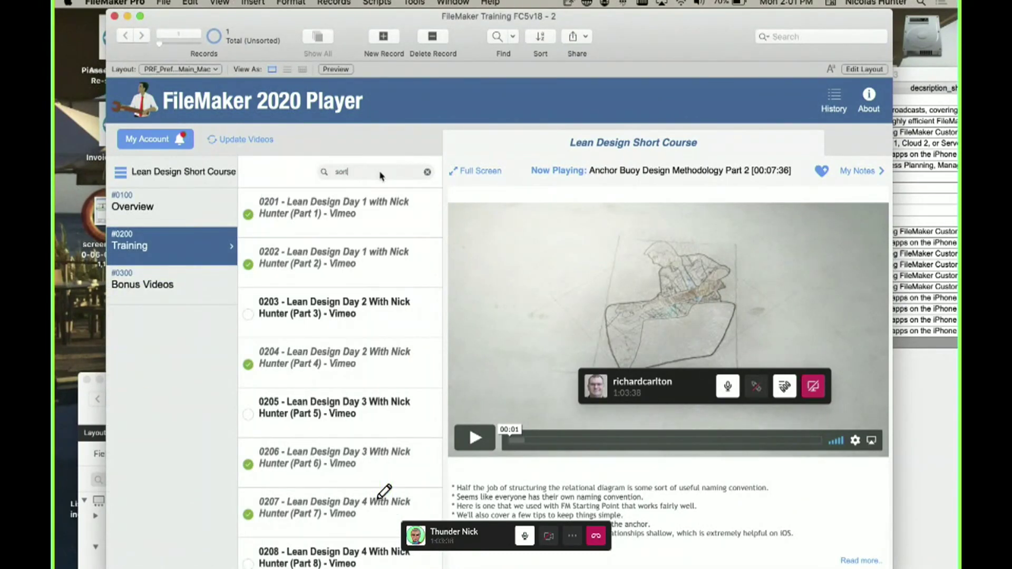
type("t")
key("Return")
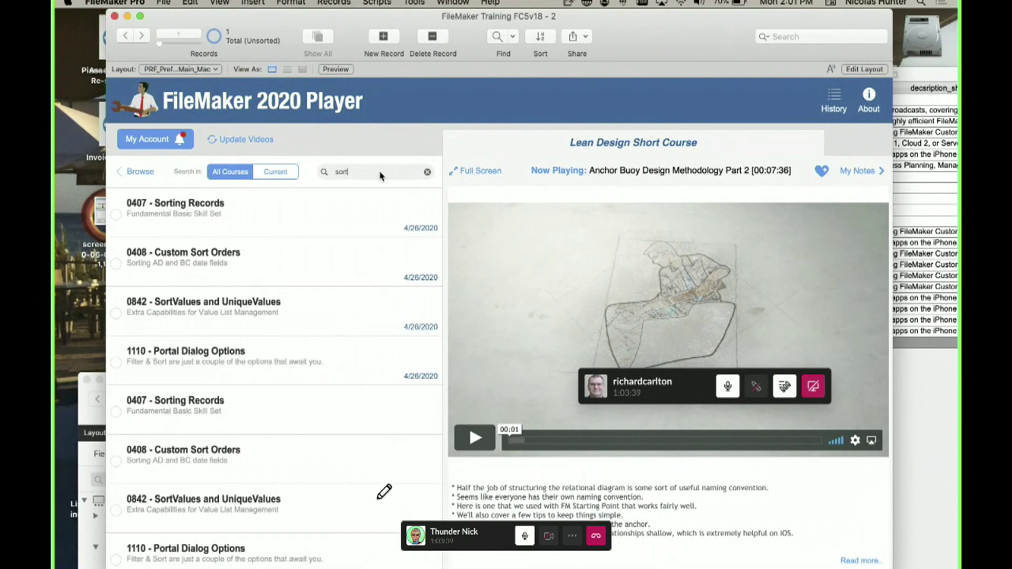
left_click(428, 172)
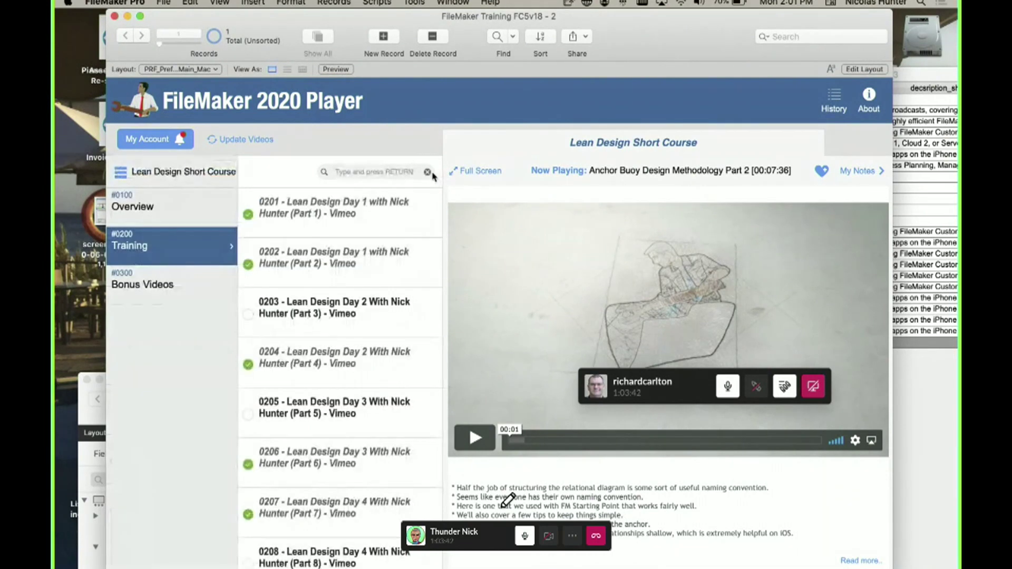
Repeat the all-courses search for sort and look through the full list of matching videos.
left_click(397, 172)
type("sort")
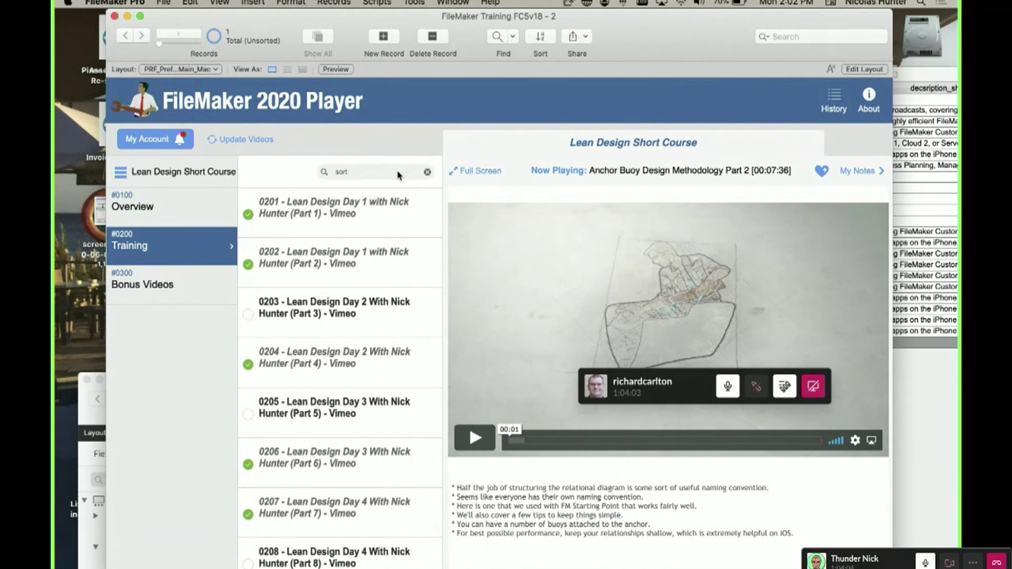
key("Return")
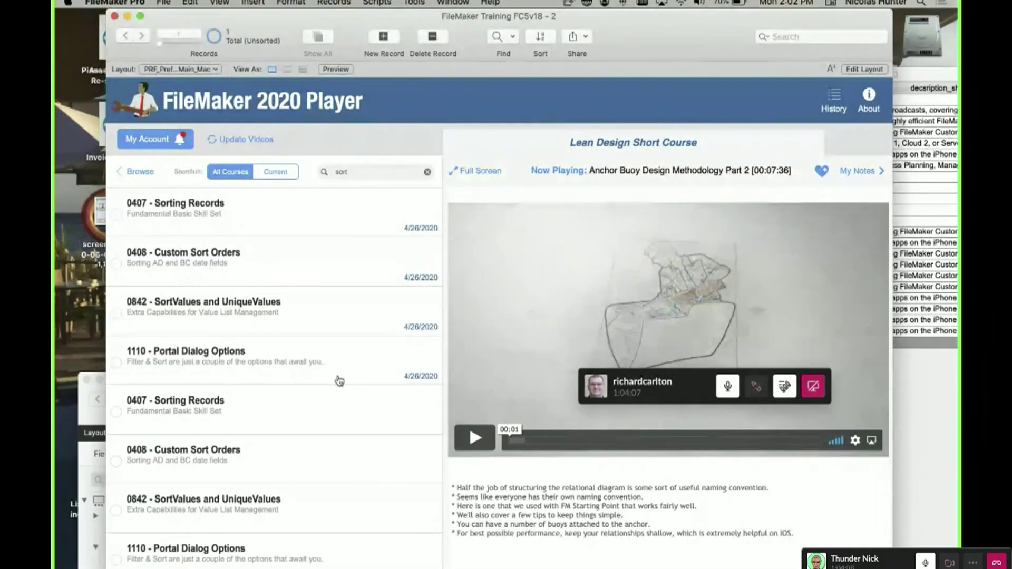
scroll(337, 377, "down", 10)
scroll(339, 380, "up", 10)
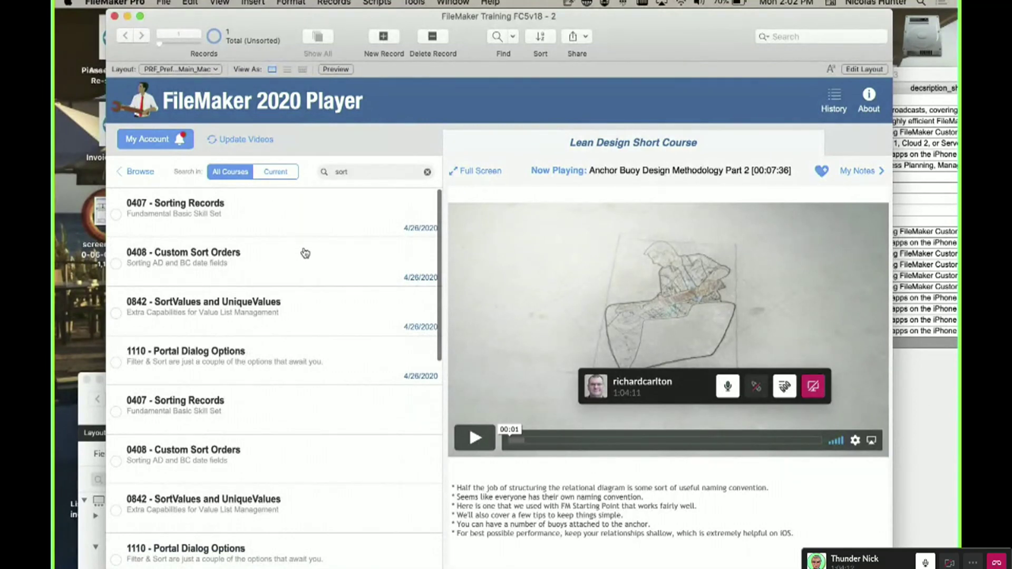
Open 0407 Sorting Records, 0408 Custom Sort Orders and the second 1110 Portal Dialog Options from the results, and review their watched marks.
left_click(265, 212)
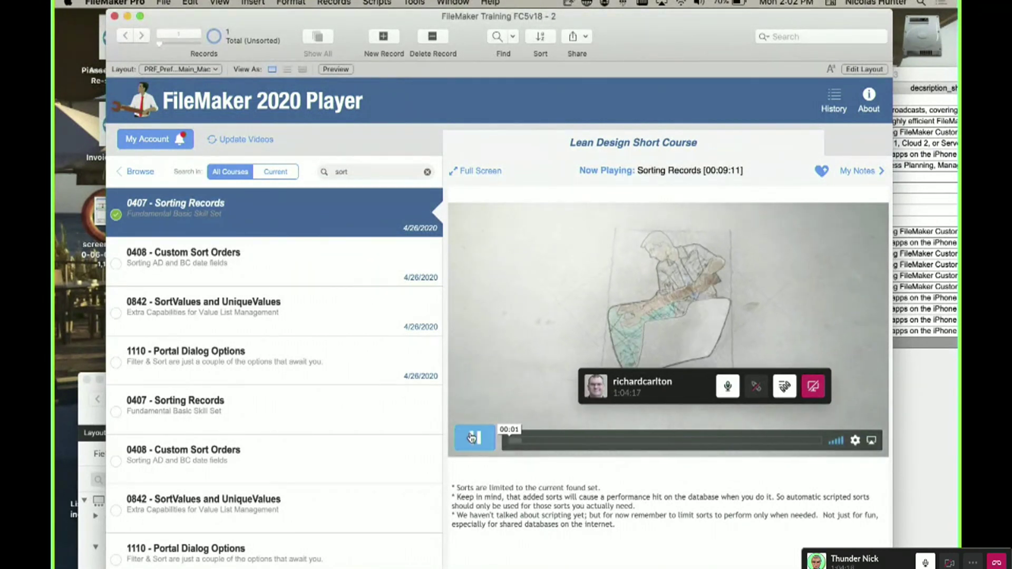
left_click(317, 280)
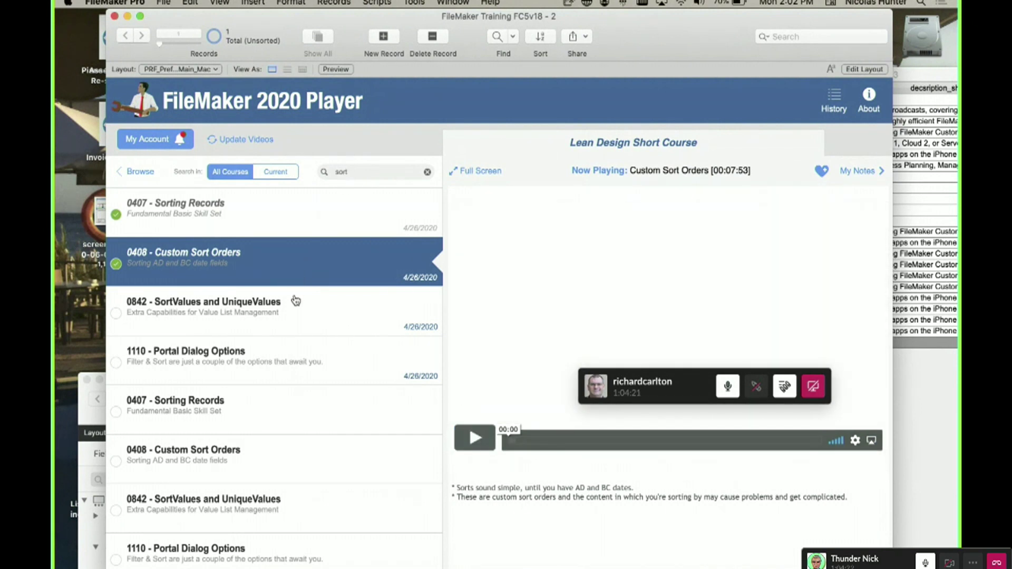
scroll(204, 434, "down", 5)
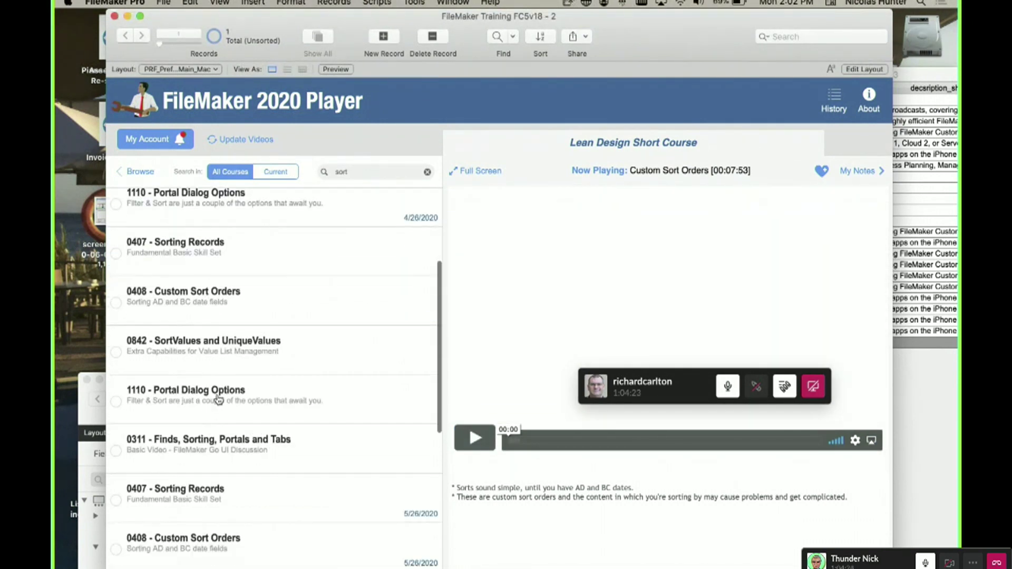
left_click(218, 400)
left_click(474, 446)
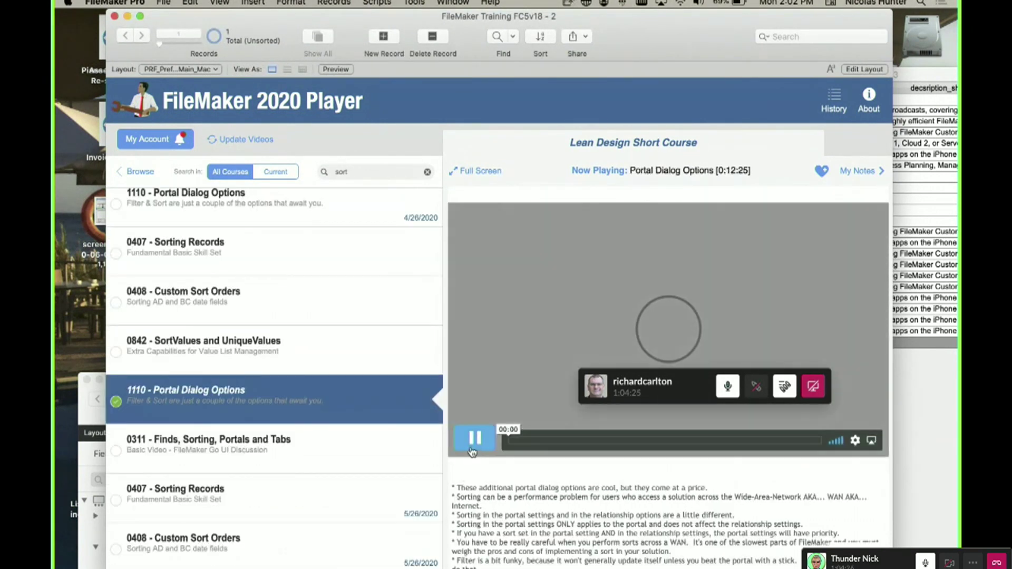
scroll(399, 430, "up", 5)
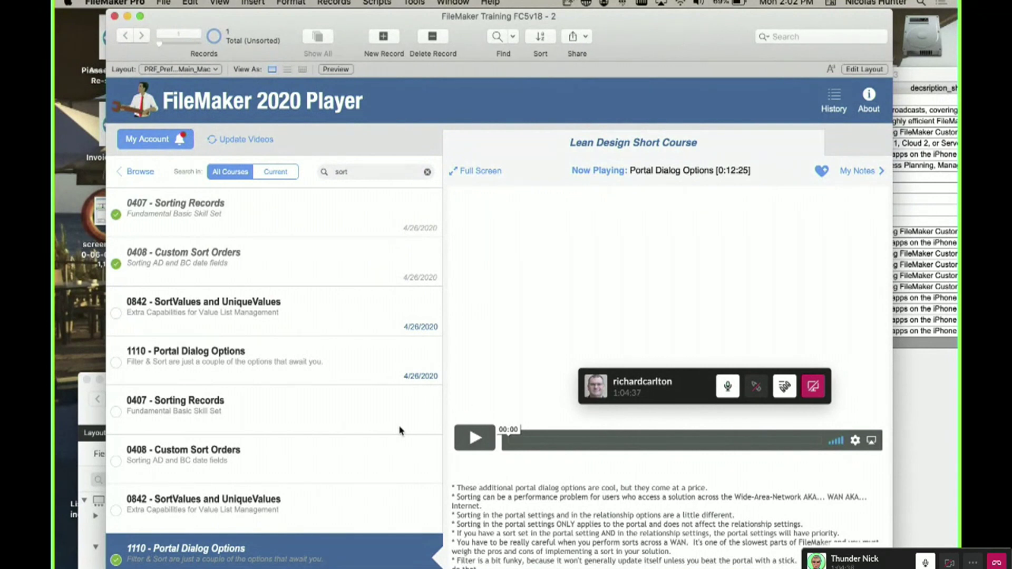
Return to browsing the course, start and pause Training video 0203 (Part 3), and look through the video list.
left_click(129, 174)
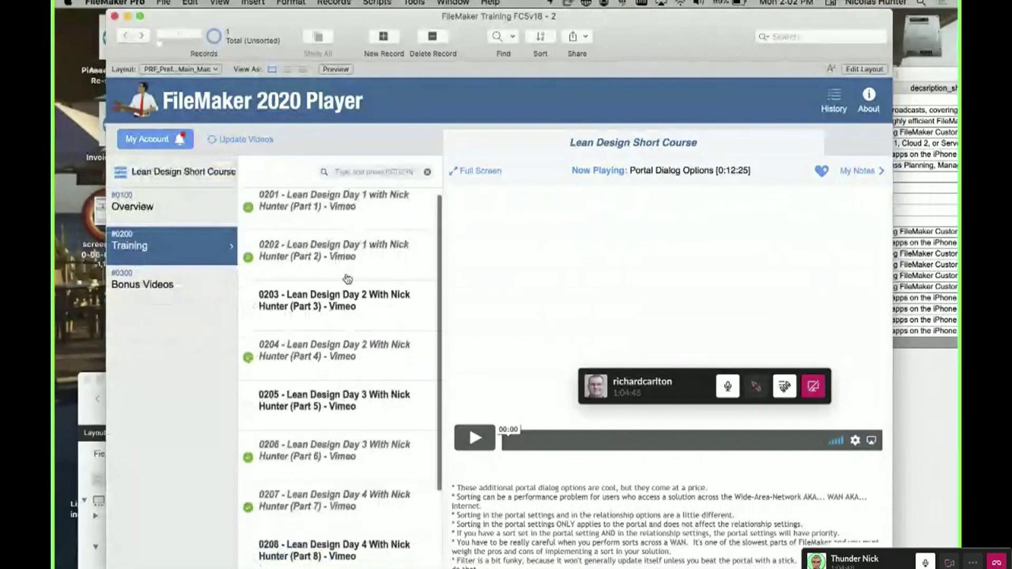
scroll(347, 278, "down", 1)
left_click(347, 272)
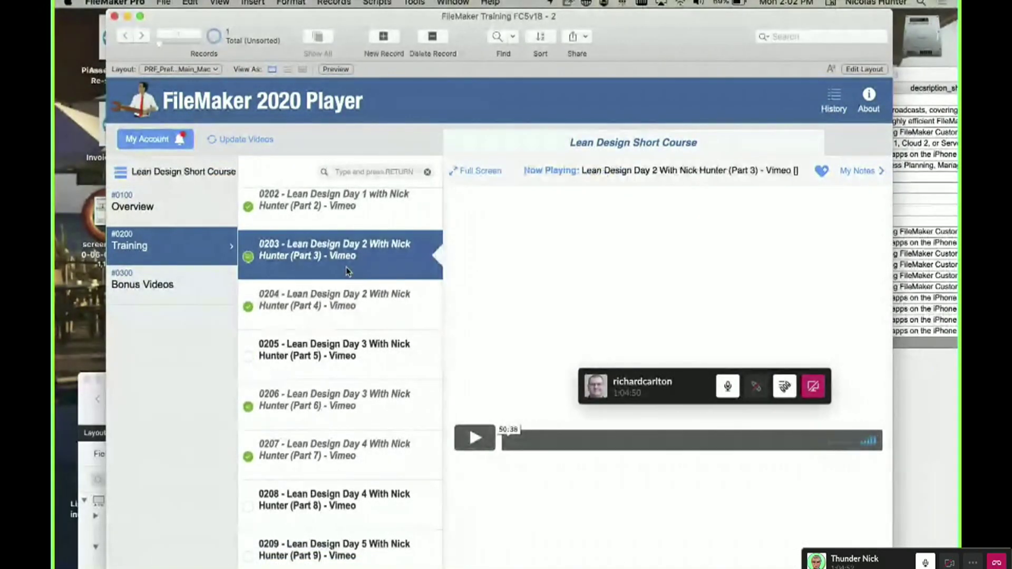
left_click(477, 441)
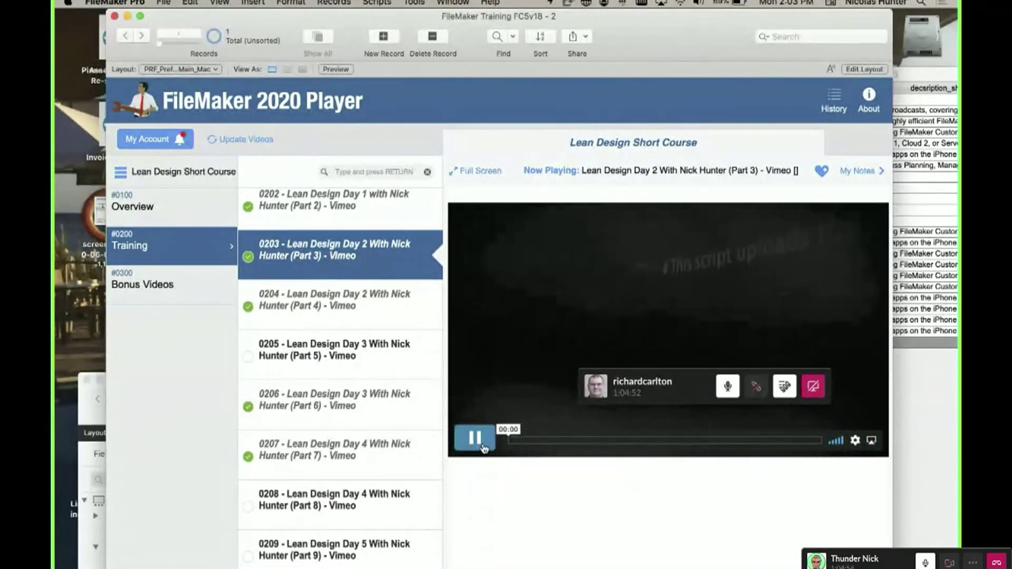
left_click(484, 448)
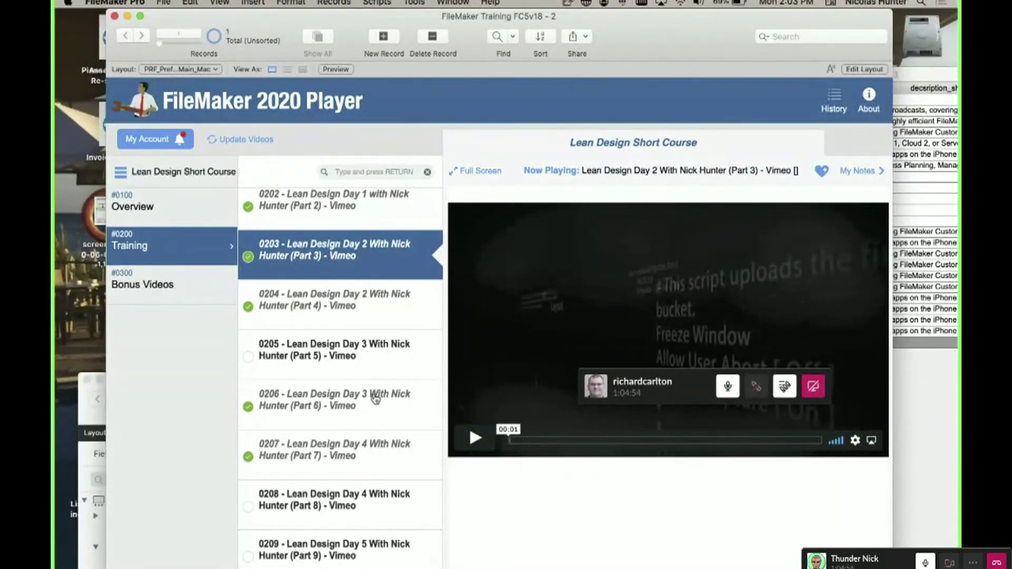
scroll(375, 399, "down", 2)
scroll(379, 369, "up", 4)
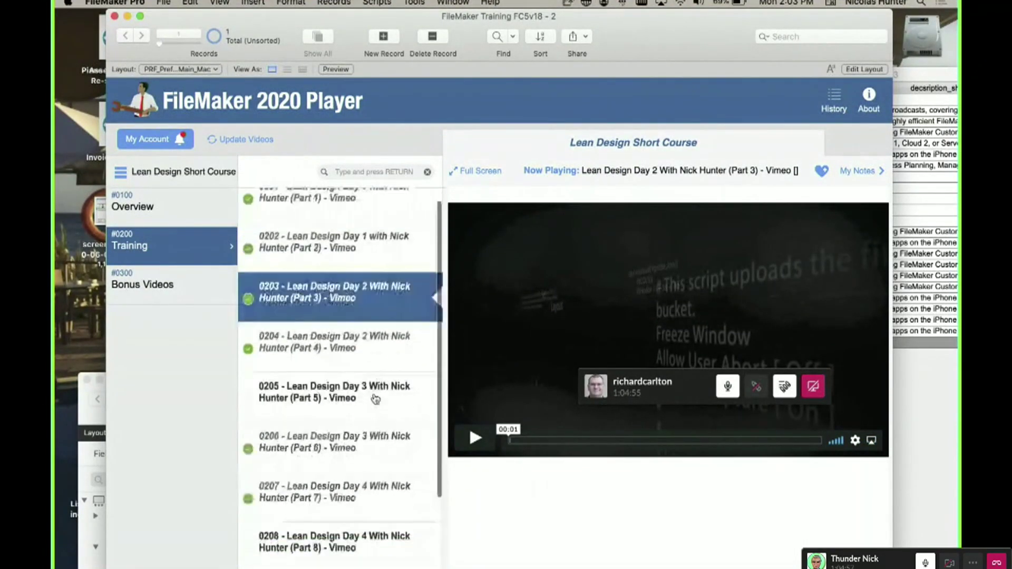
Search all courses for sort once more, look over the watched marks in the results, and return to the Training section.
left_click(361, 172)
type("sort")
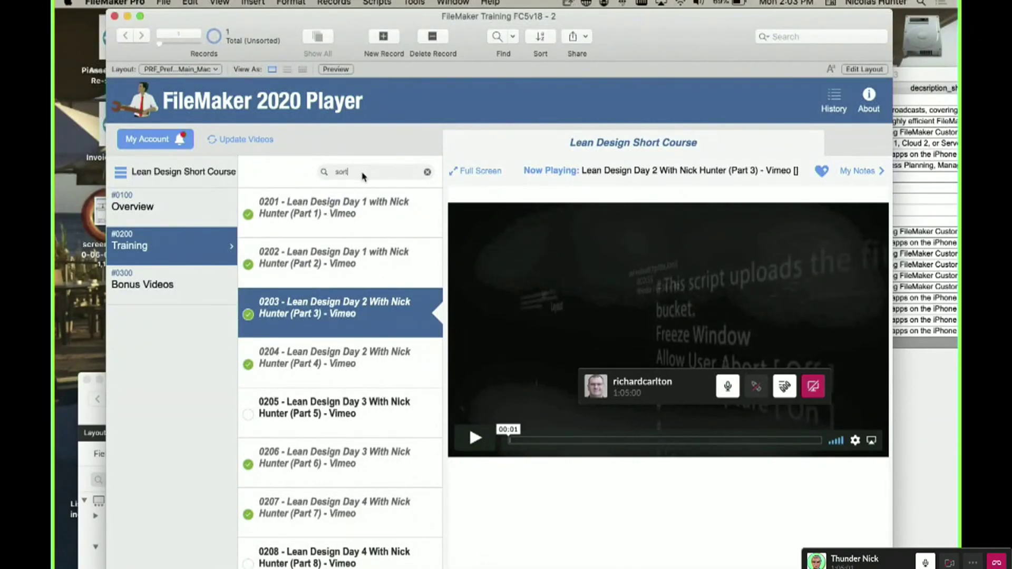
key("Return")
scroll(298, 252, "down", 3)
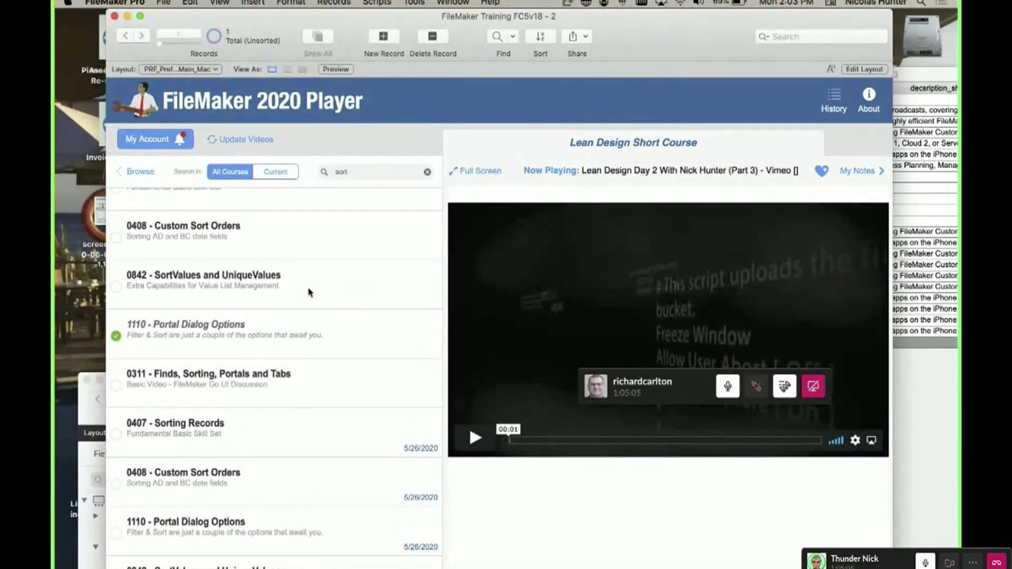
scroll(308, 293, "up", 2)
left_click(141, 170)
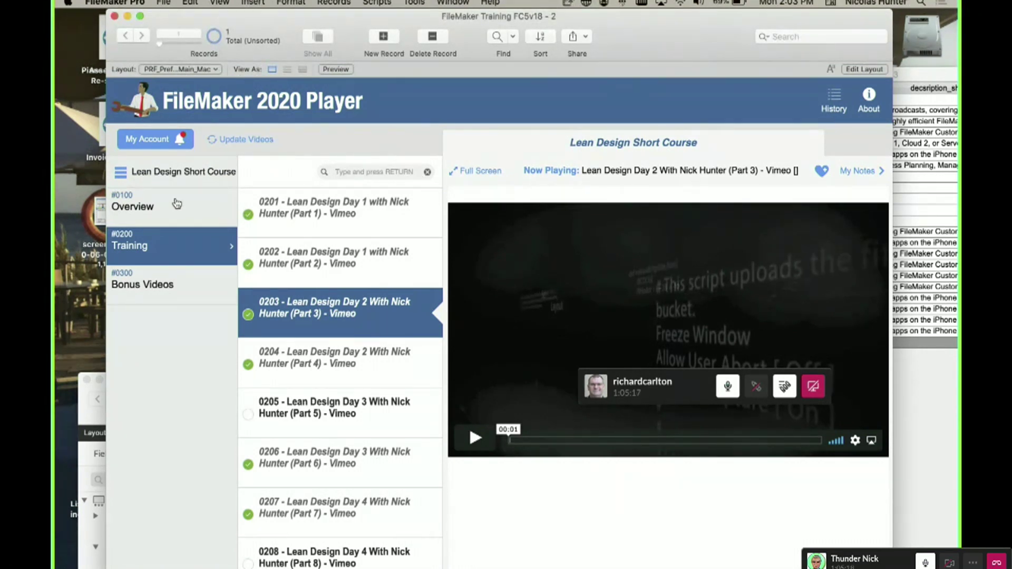
Search the videos for sort, limit the search to the current course, and switch it back to all courses.
left_click(381, 167)
type("sort")
key("Return")
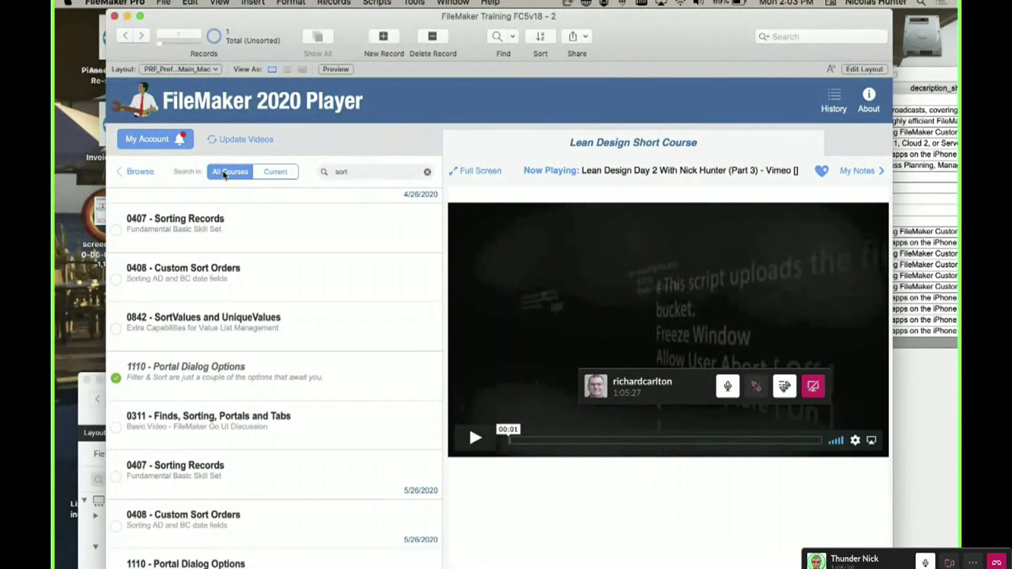
left_click(274, 178)
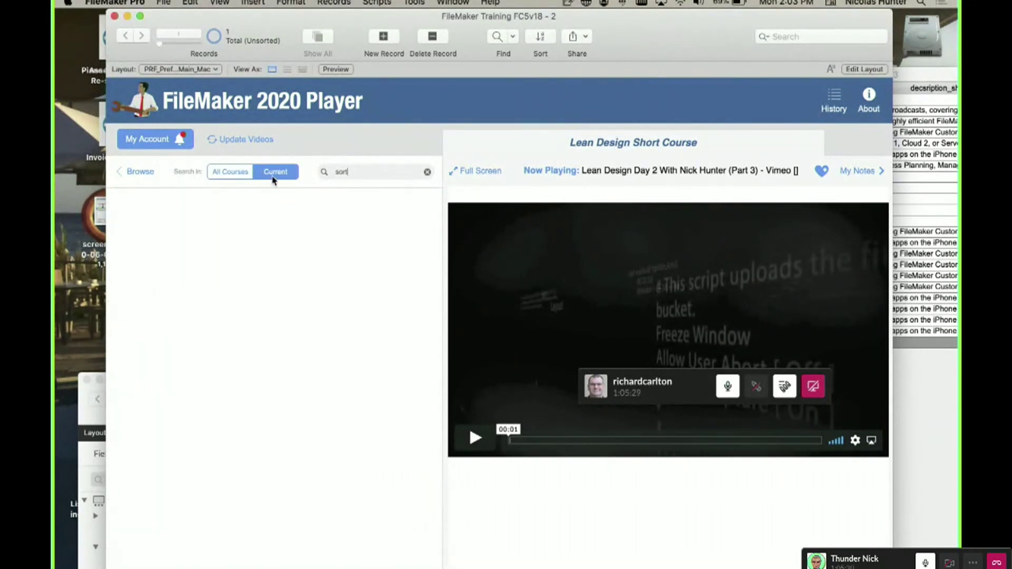
left_click(234, 178)
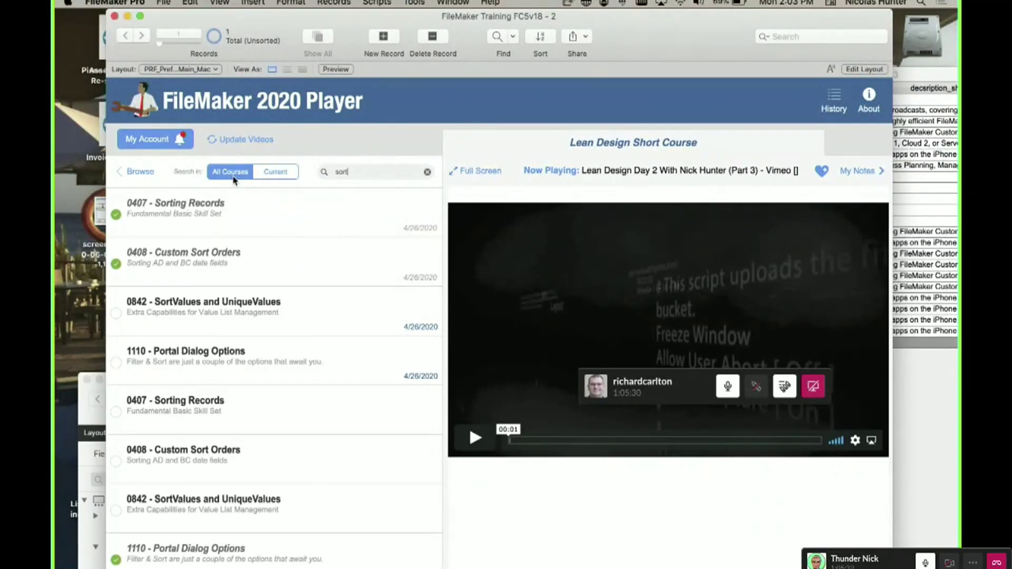
Return to browsing the Lean Design Short Course and view its Bonus Videos section followed by the Training section.
left_click(138, 173)
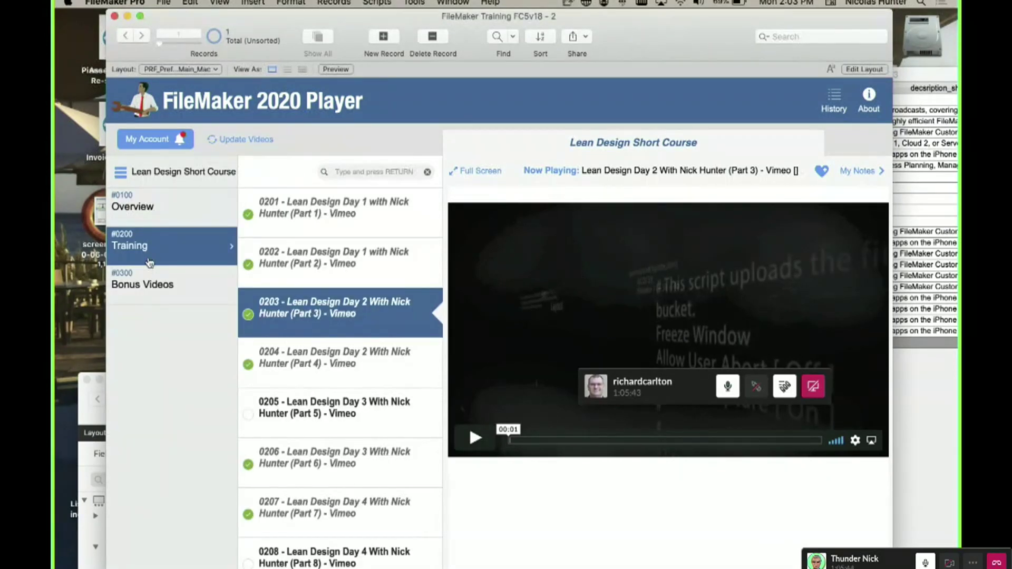
left_click(150, 288)
left_click(151, 290)
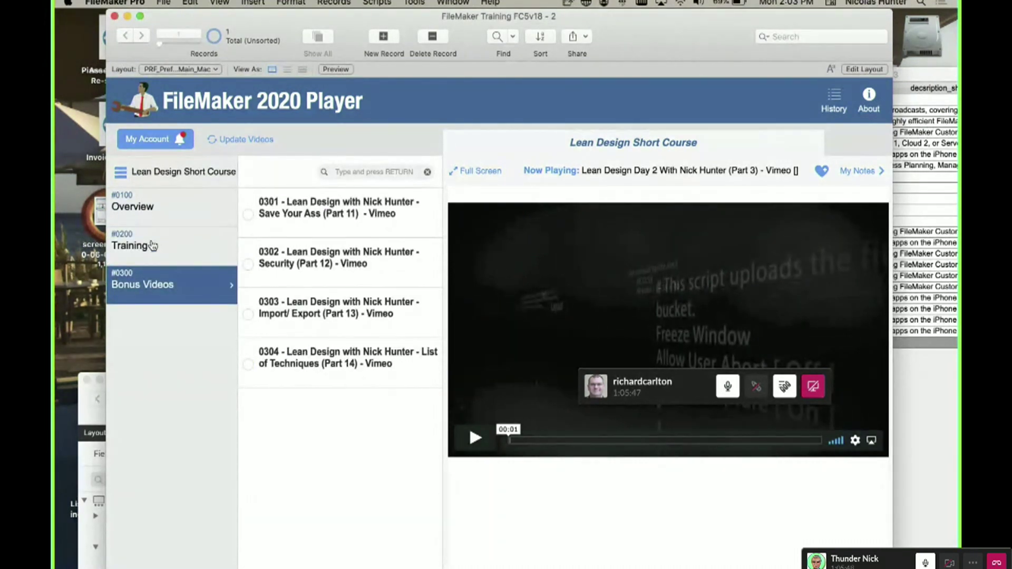
left_click(153, 246)
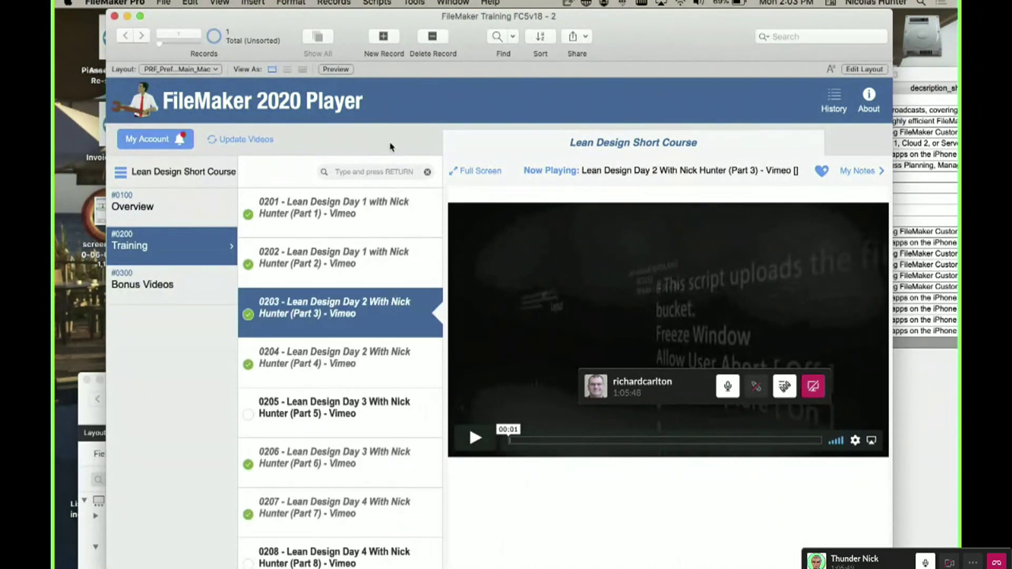
Search for sort again, look through the all-courses results, and compare them with the current-course search.
left_click(382, 173)
type("sort")
key("Return")
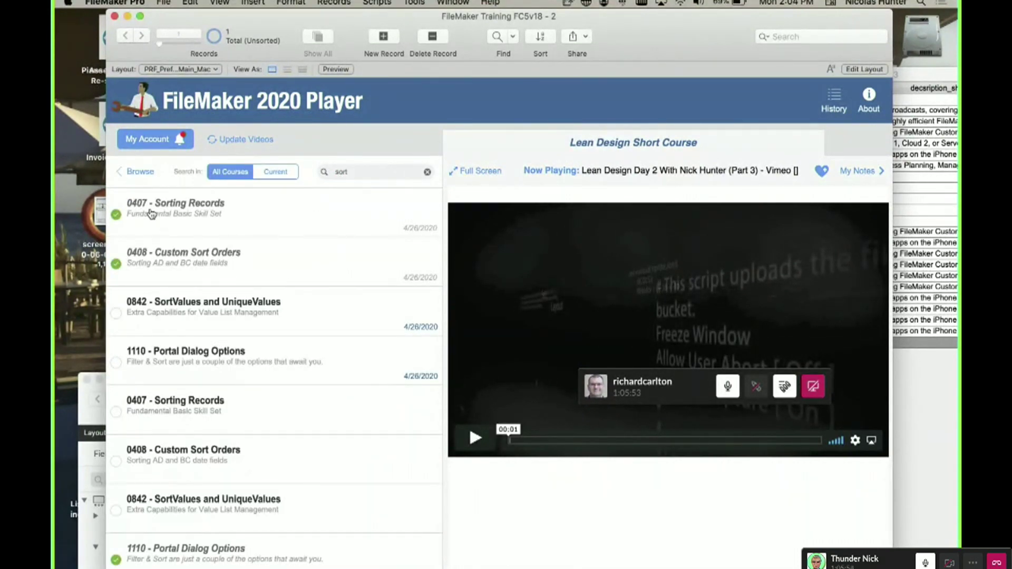
scroll(120, 369, "down", 5)
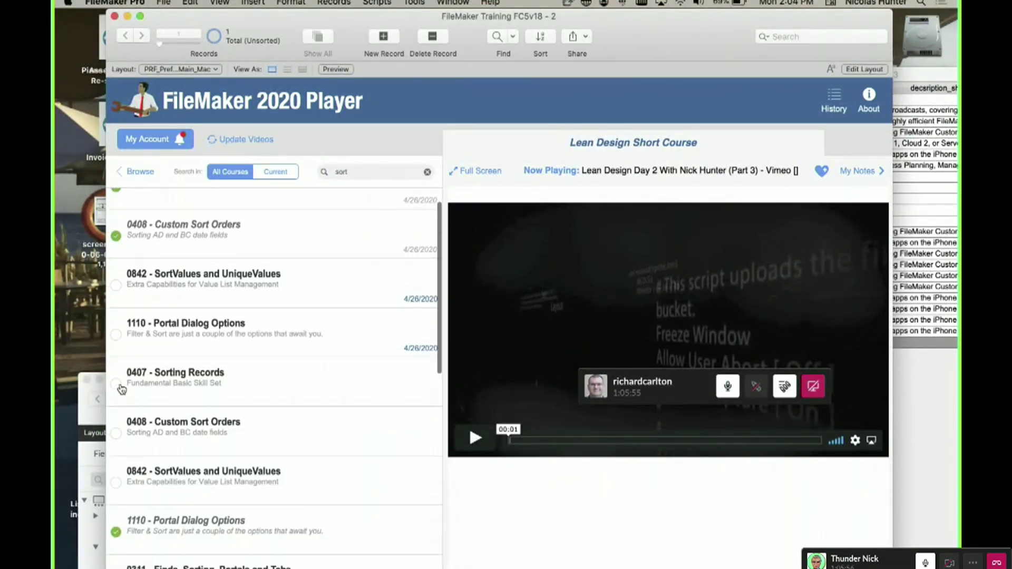
scroll(121, 389, "up", 5)
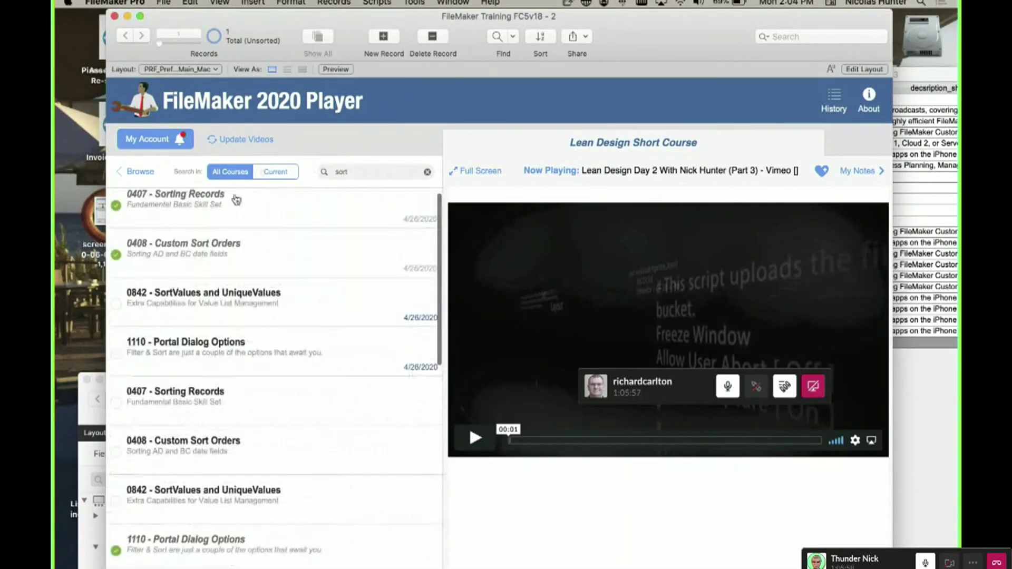
left_click(272, 172)
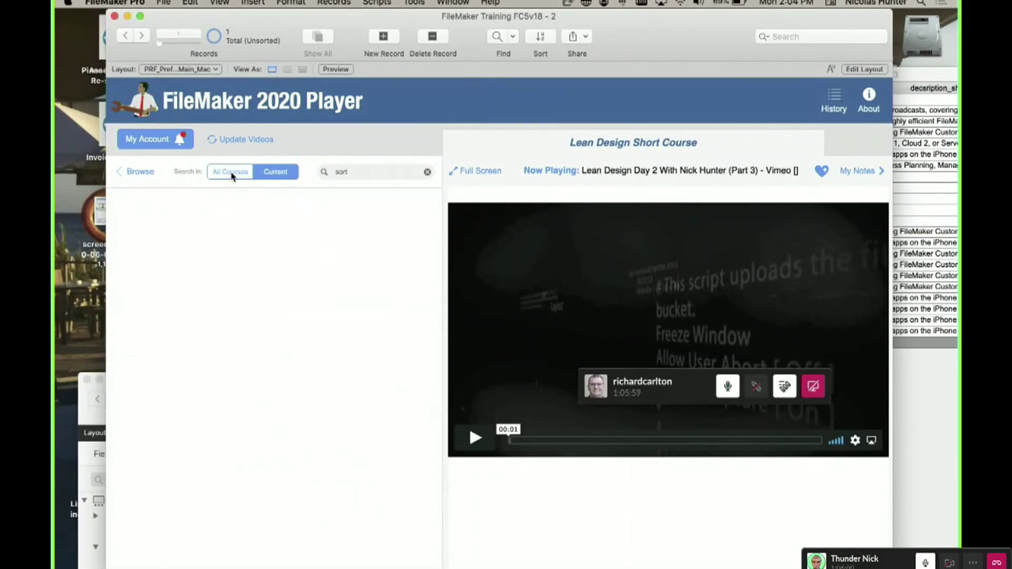
left_click(232, 171)
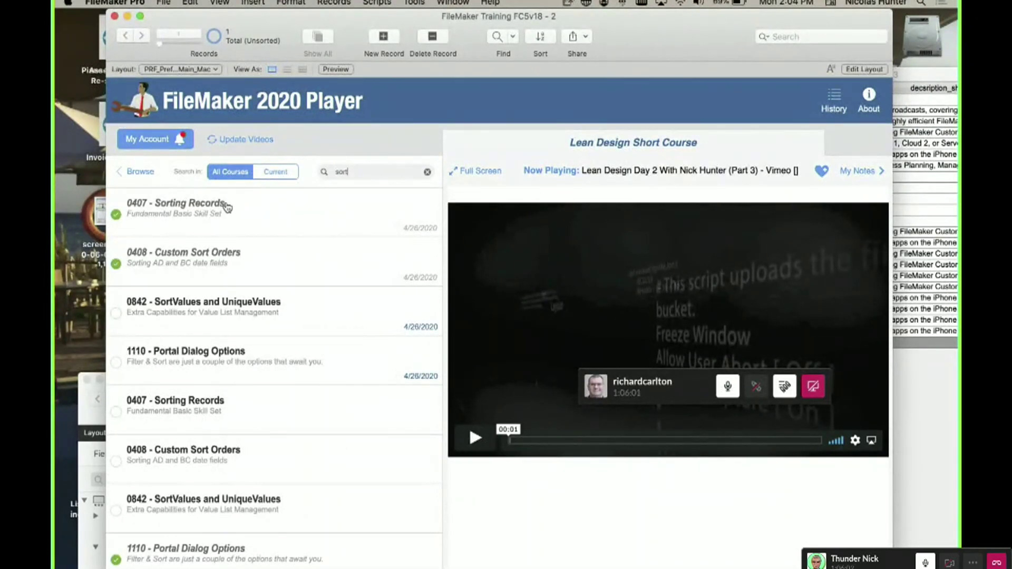
Switch to Layout mode, inspect the filter calculation of the portal_searchResults portal, and leave its setup without changes.
key("super+l")
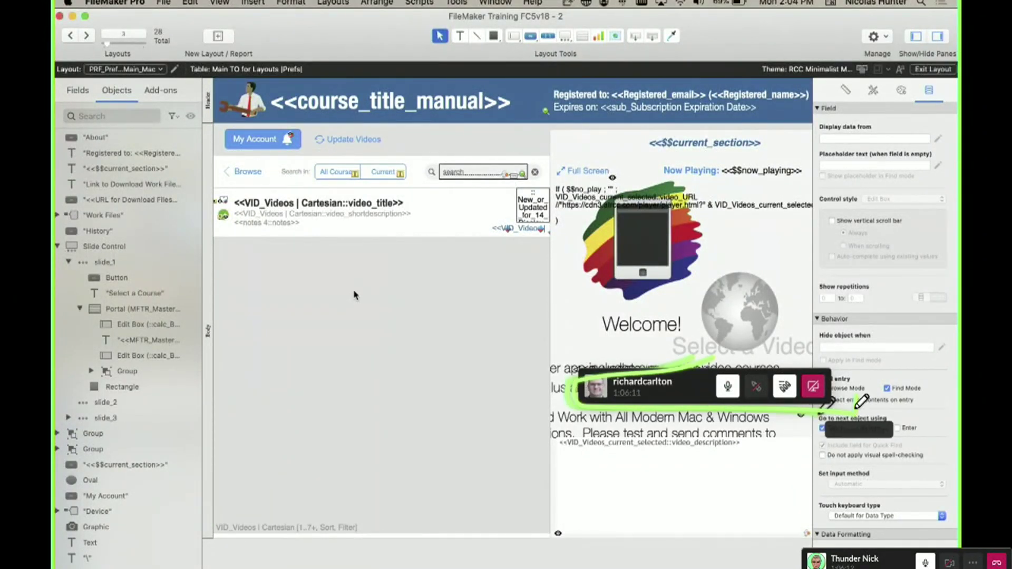
left_click_drag(677, 387, 829, 568)
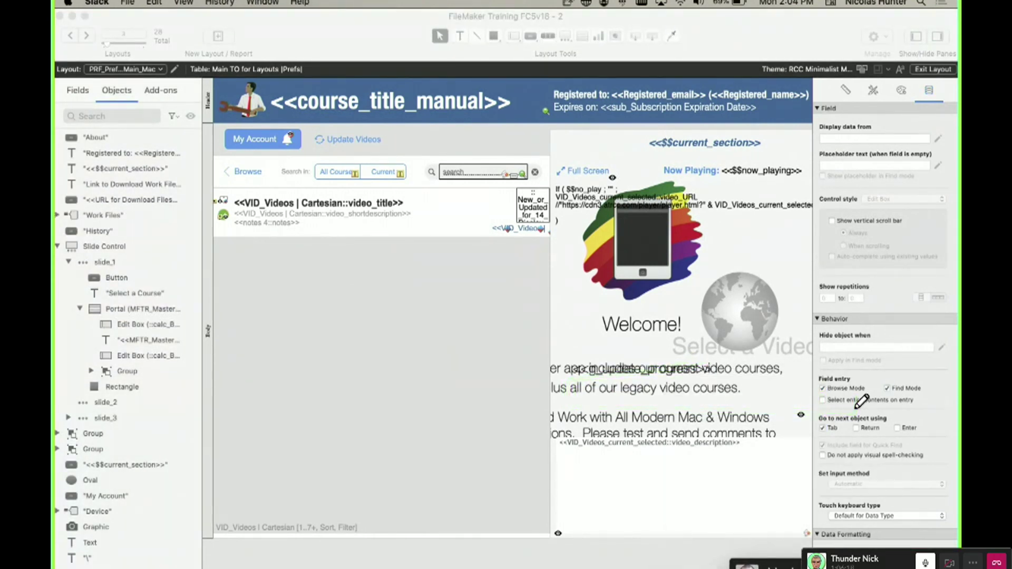
key("XF86AudioRaiseVolume")
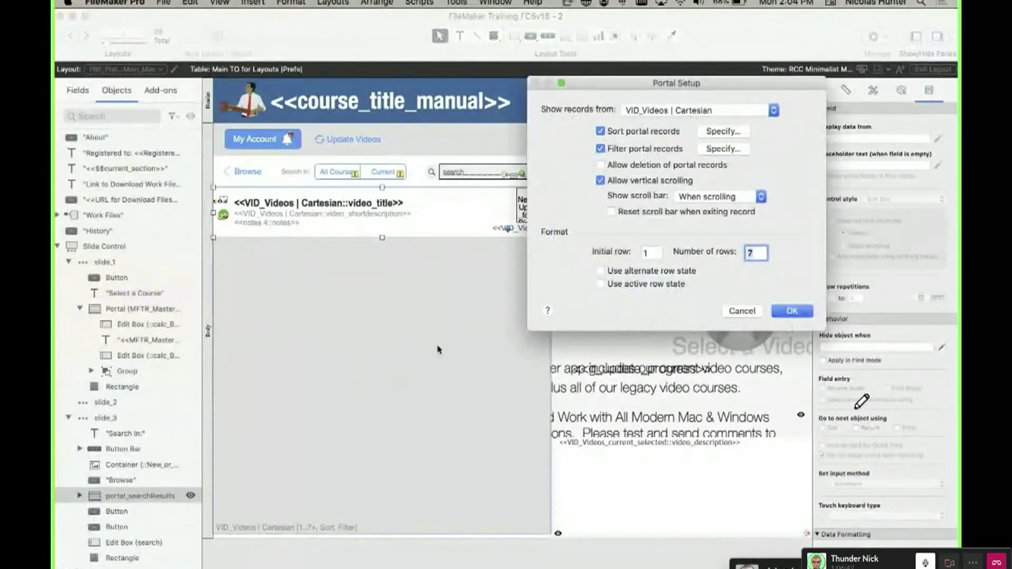
left_click(723, 149)
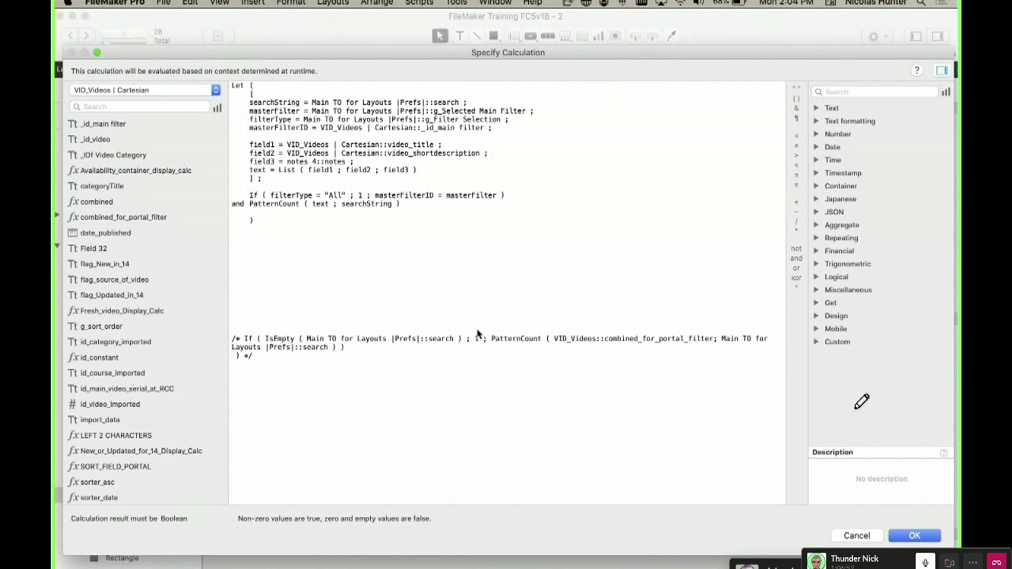
left_click(867, 537)
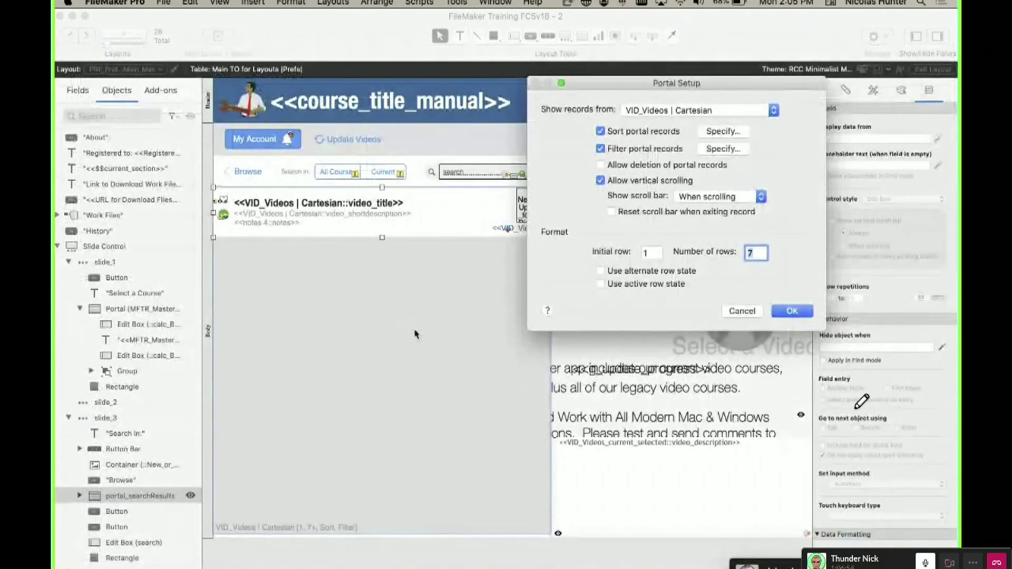
left_click(742, 311)
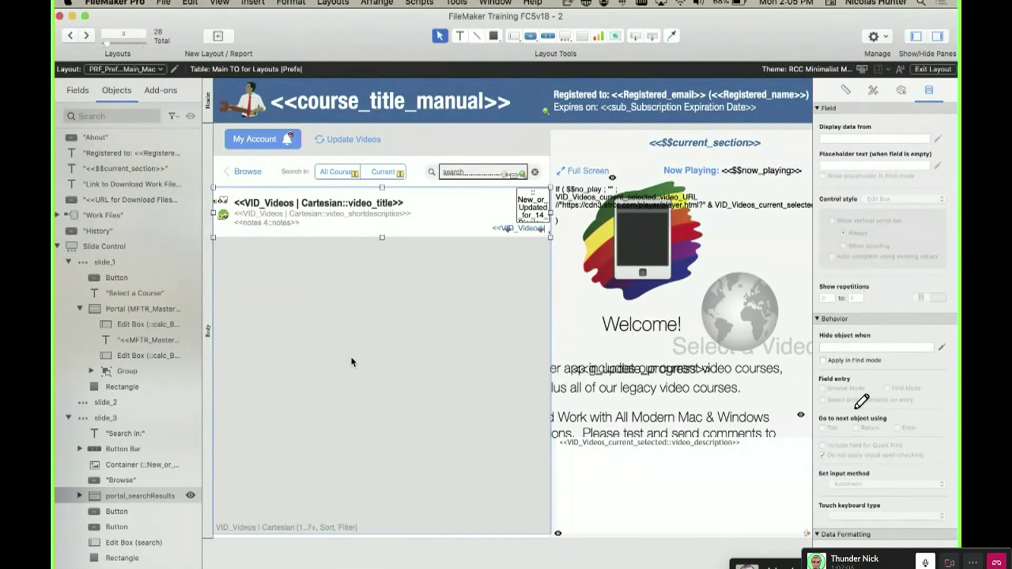
Open the VID_Videos layout in its own window from Manage Layouts, check its total record count, and close both windows.
key("super+shift+l")
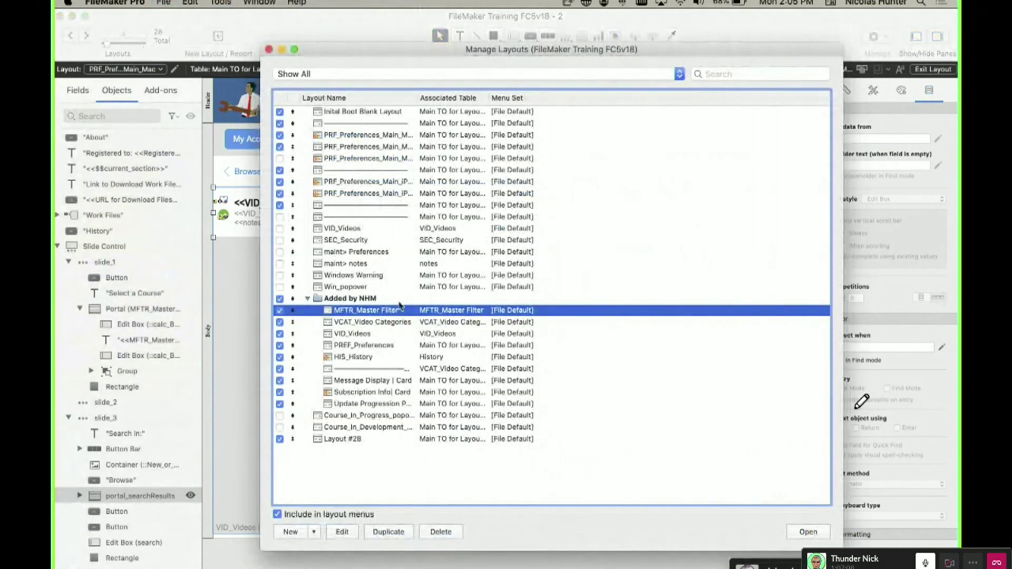
left_click(380, 228)
key("Return")
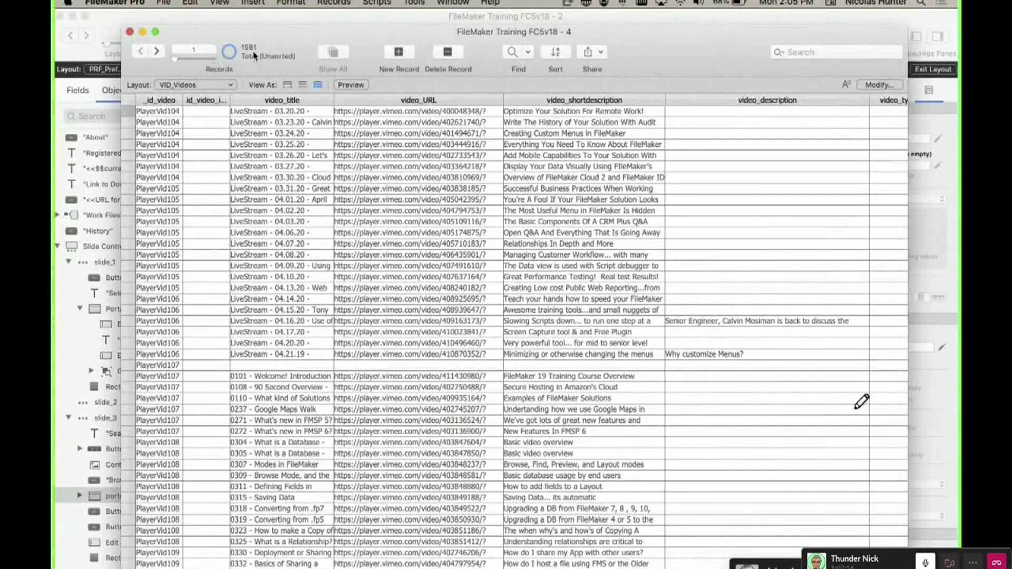
left_click_drag(244, 34, 355, 80)
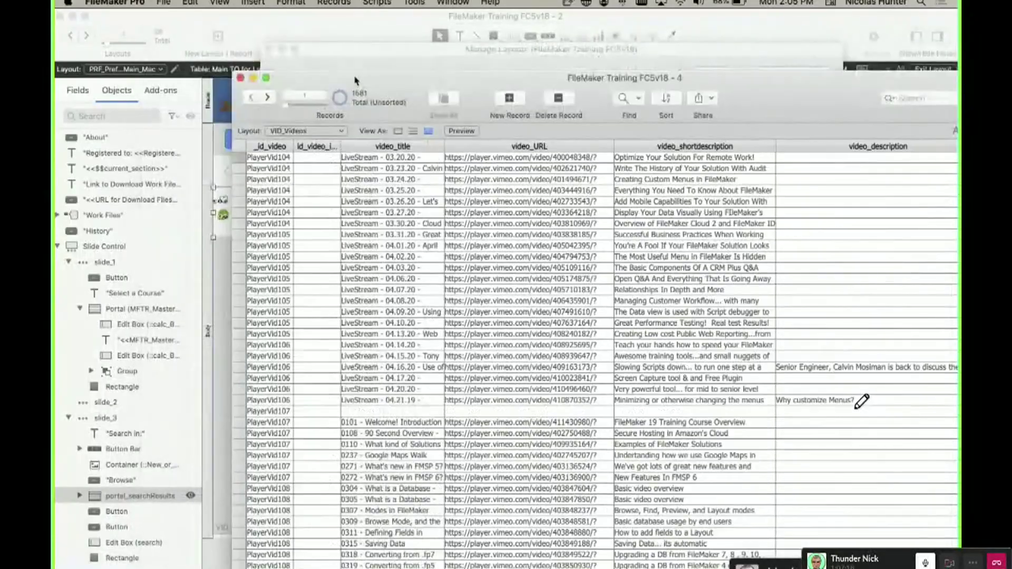
left_click(241, 80)
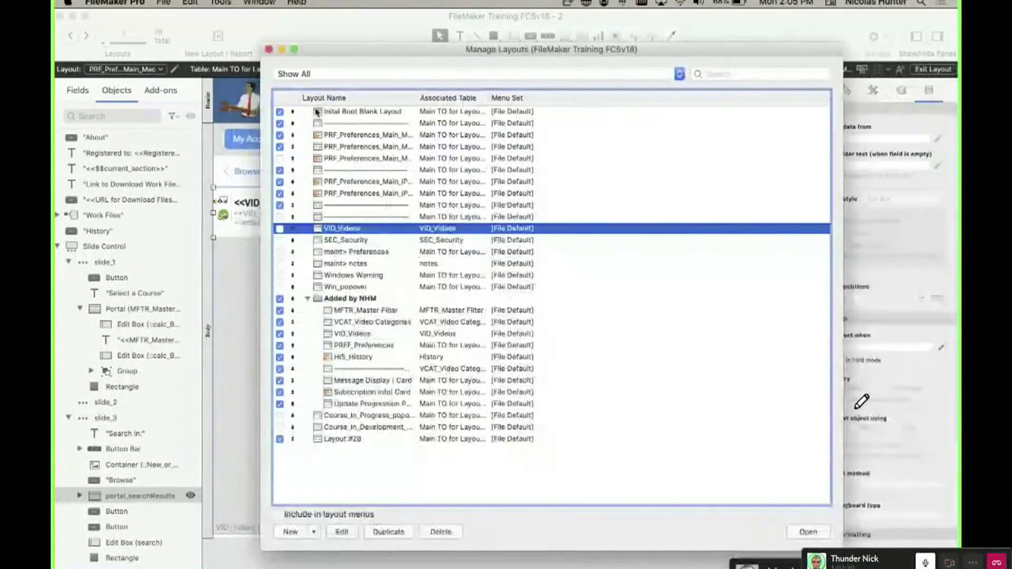
left_click(269, 49)
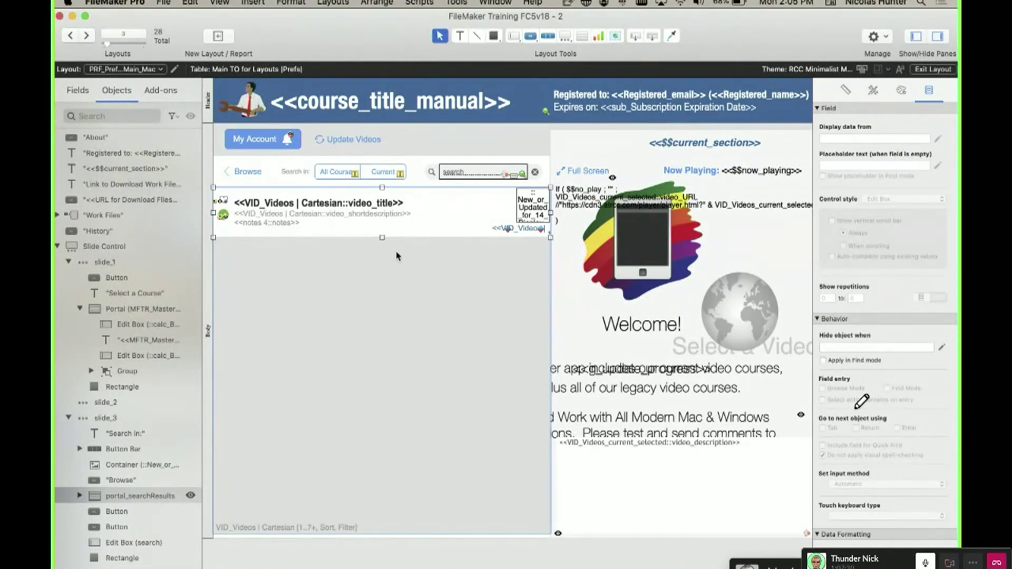
Delete the commented-out IsEmpty/PatternCount code at the end of the portal_searchResults filter calculation.
double_click(396, 283)
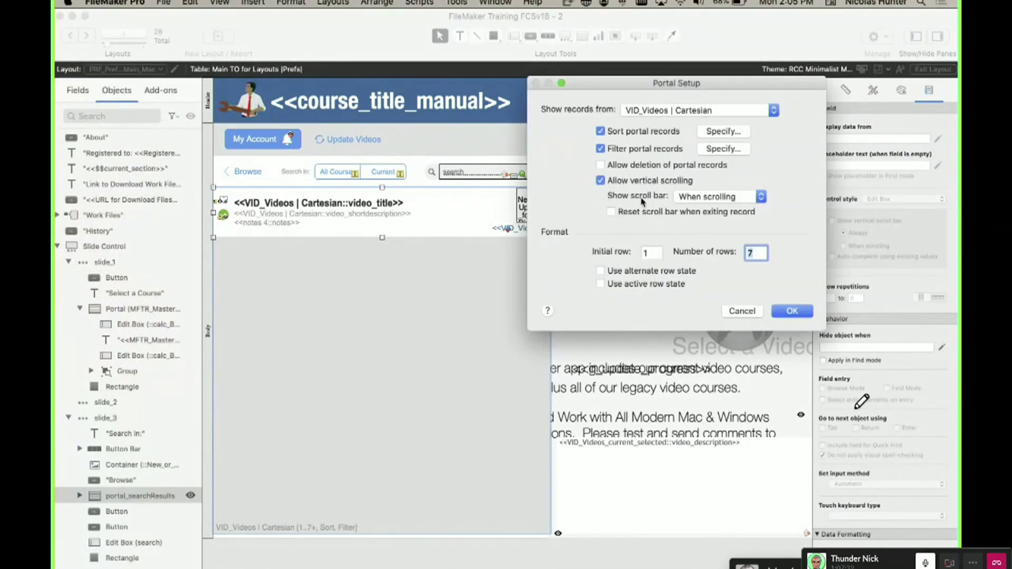
left_click(713, 152)
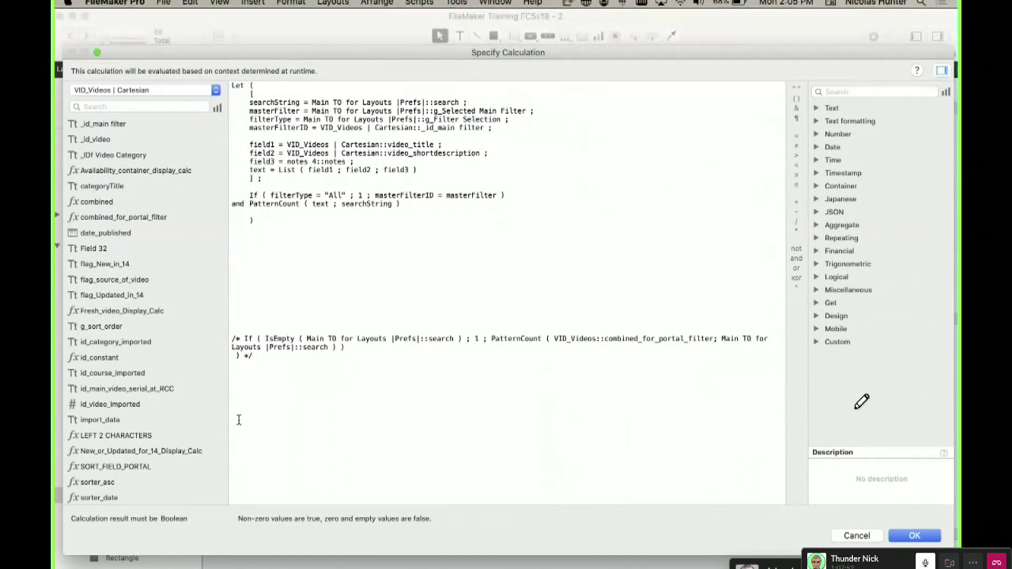
left_click_drag(237, 418, 175, 237)
key("BackSpace")
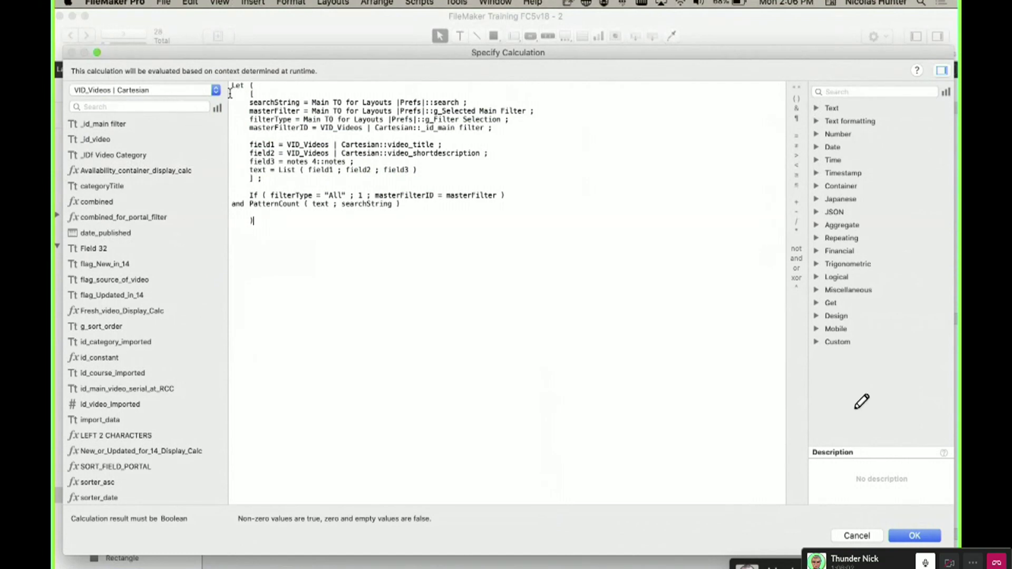
Examine the searchString and masterFilter variables against the layout, and save the filter calculation and portal setup.
left_click_drag(248, 104, 299, 100)
left_click_drag(377, 53, 457, 174)
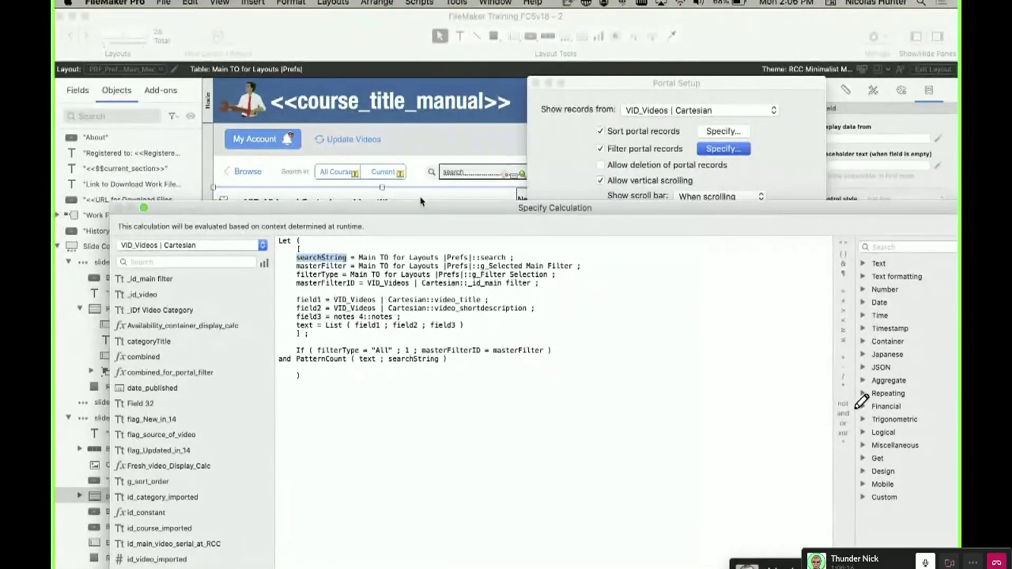
double_click(326, 268)
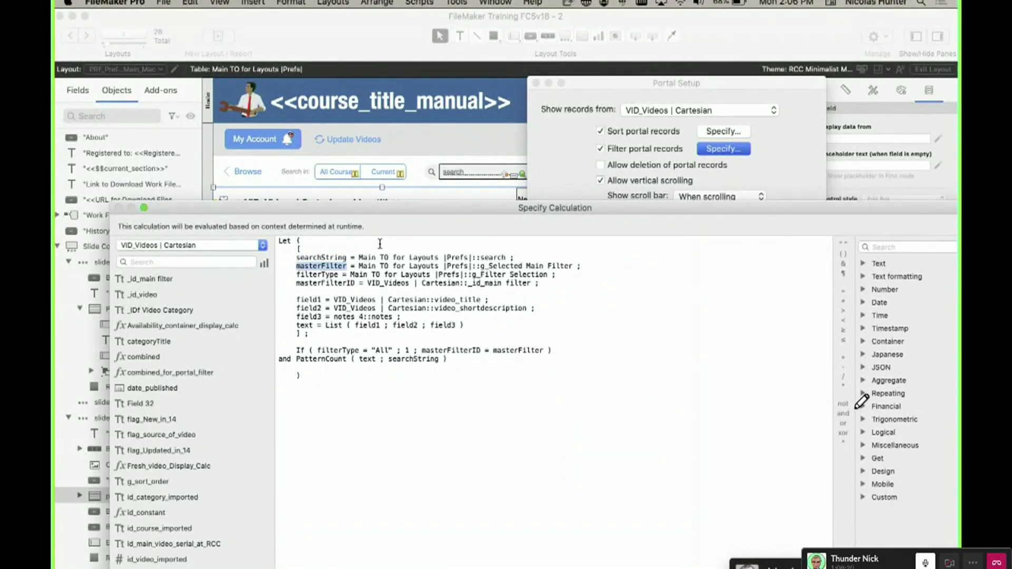
left_click_drag(230, 211, 327, 255)
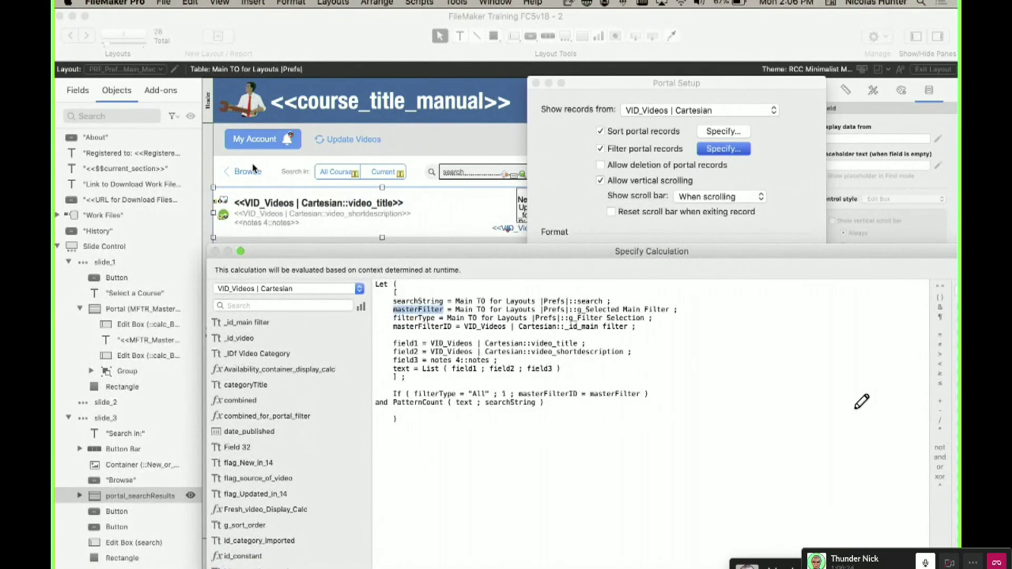
key("Return")
key("Return")
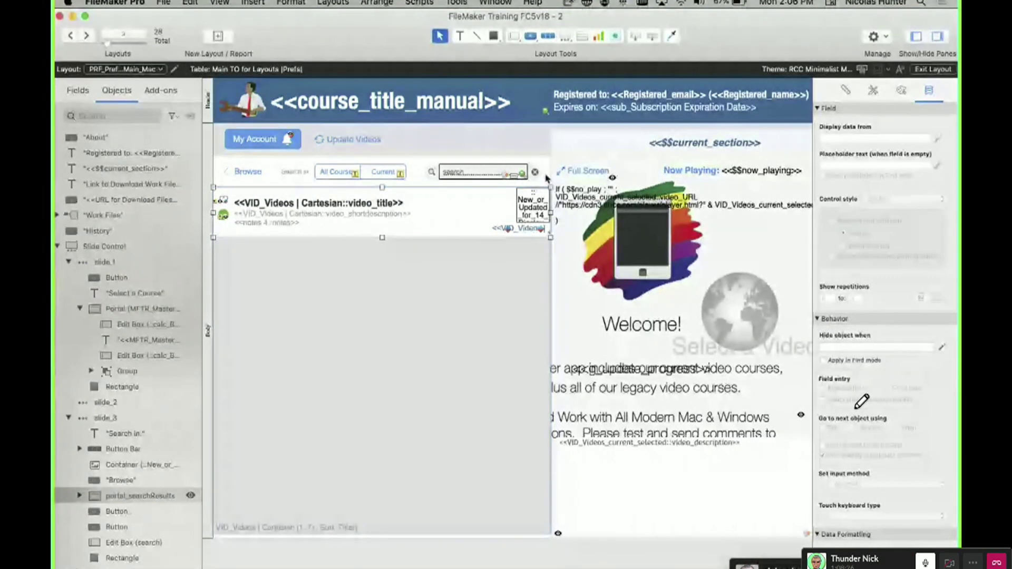
Review the three slides of the slide control in order, from course selection through video browsing to search results.
double_click(546, 178)
left_click(672, 186)
left_click(672, 185)
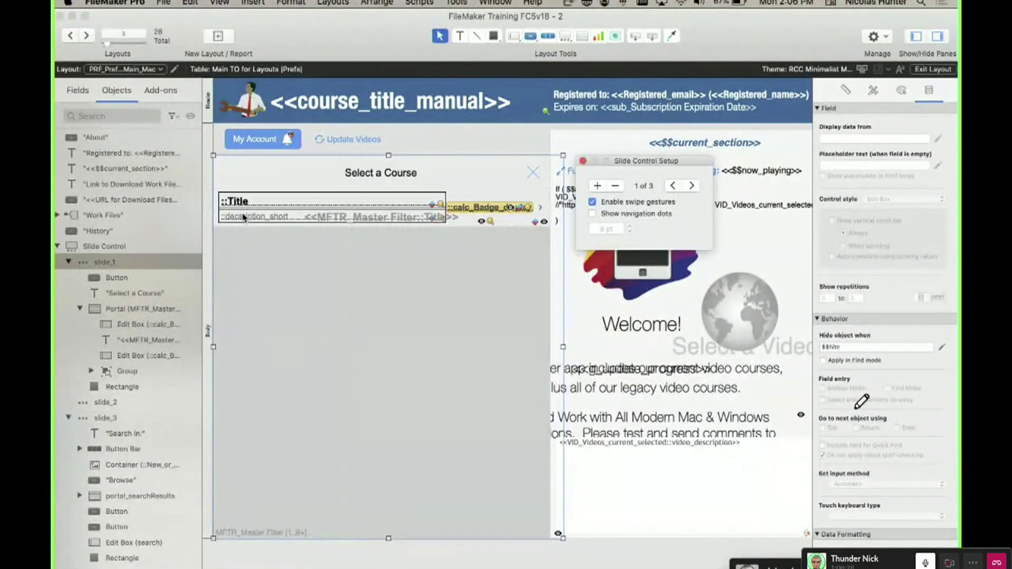
key("Escape")
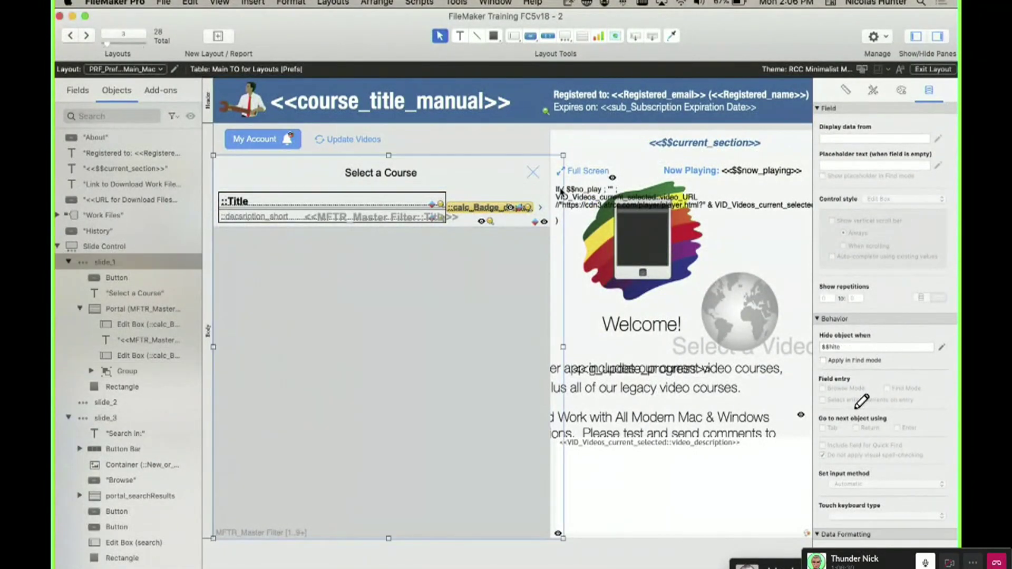
double_click(560, 190)
left_click(691, 186)
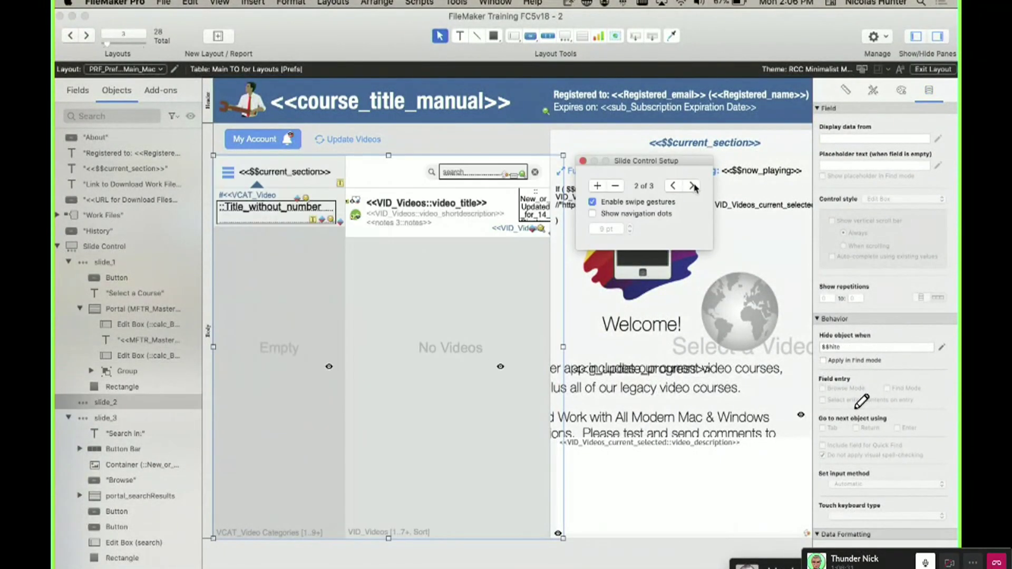
left_click(255, 214)
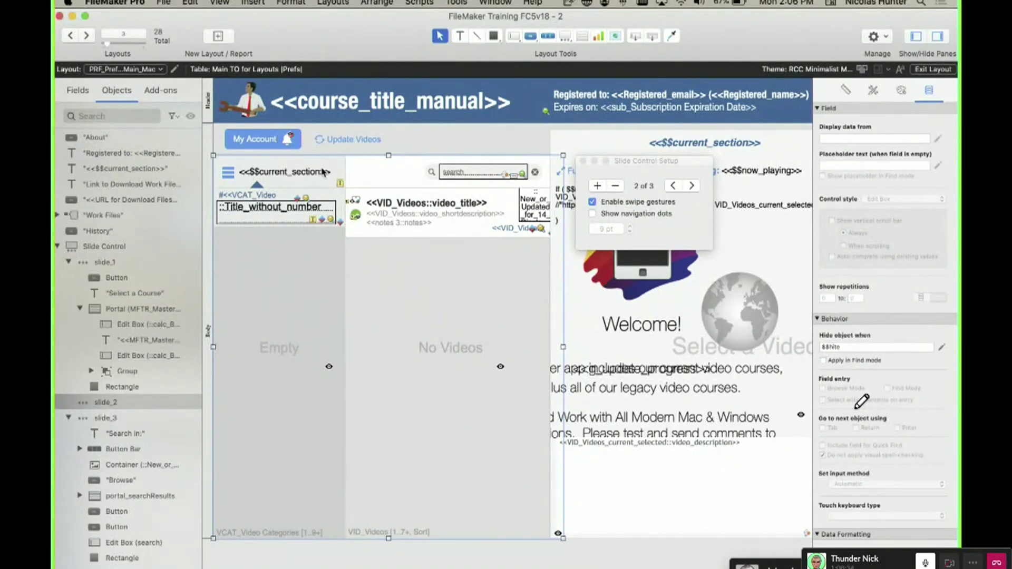
left_click(693, 185)
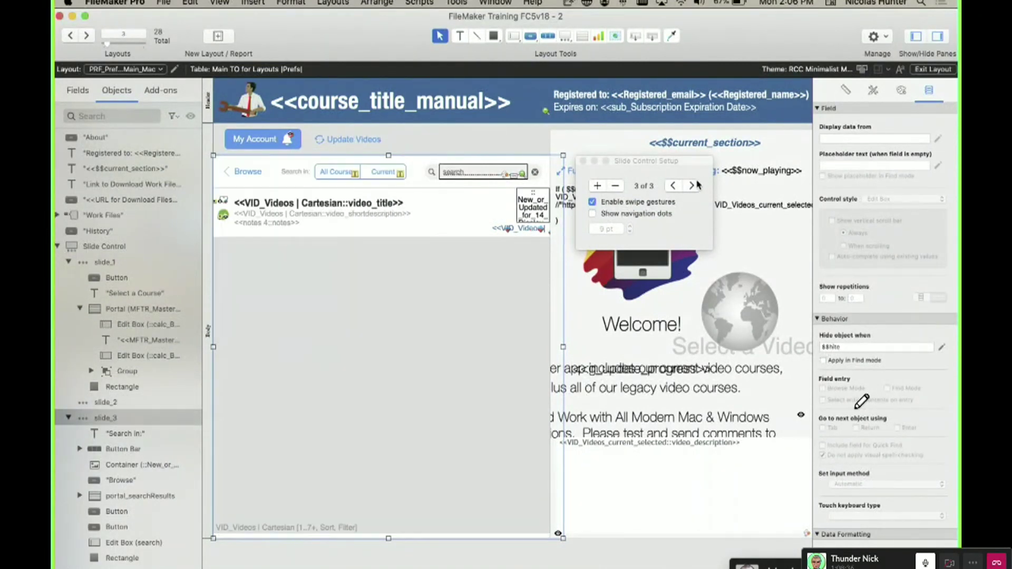
Open the filter calculation of the portal_searchResults portal and reposition its window alongside the layout.
left_click(427, 277)
double_click(427, 276)
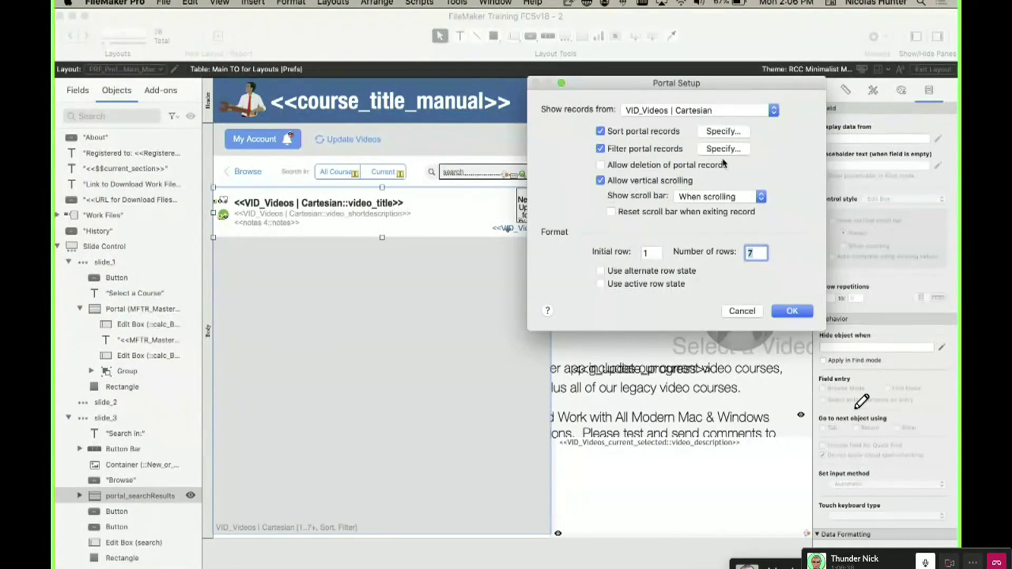
left_click(723, 151)
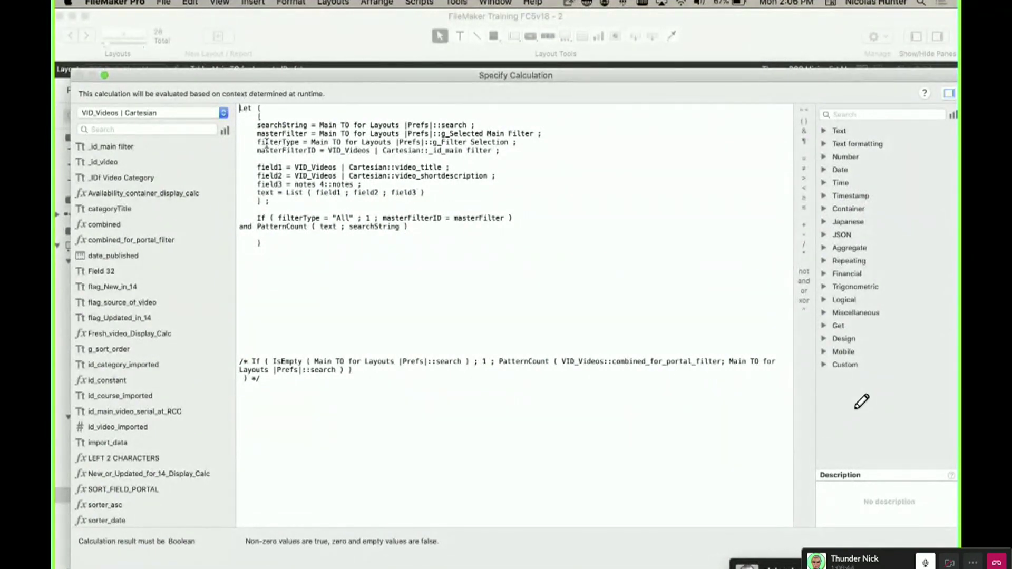
double_click(402, 82)
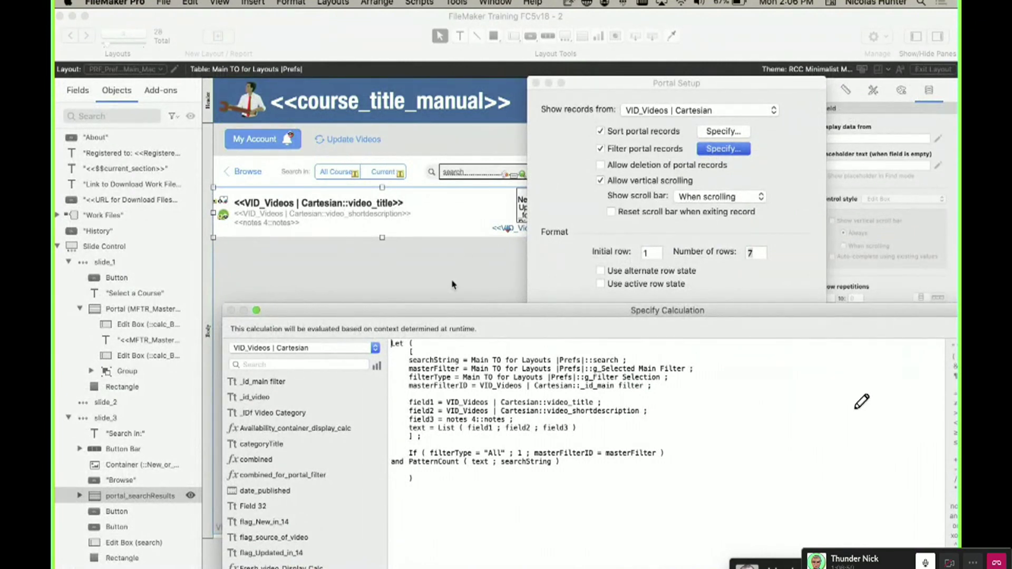
left_click_drag(445, 305, 442, 260)
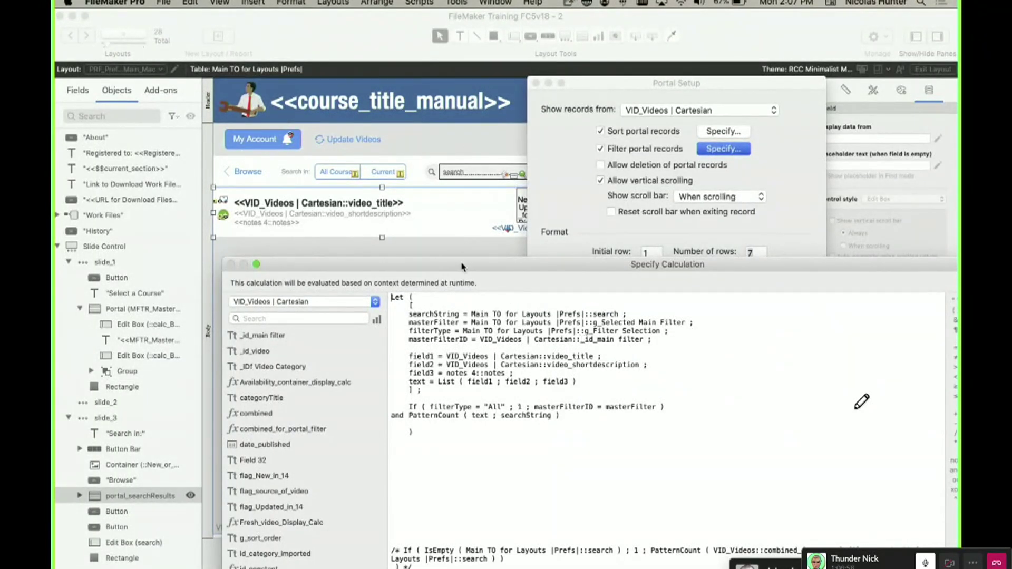
left_click_drag(462, 266, 434, 127)
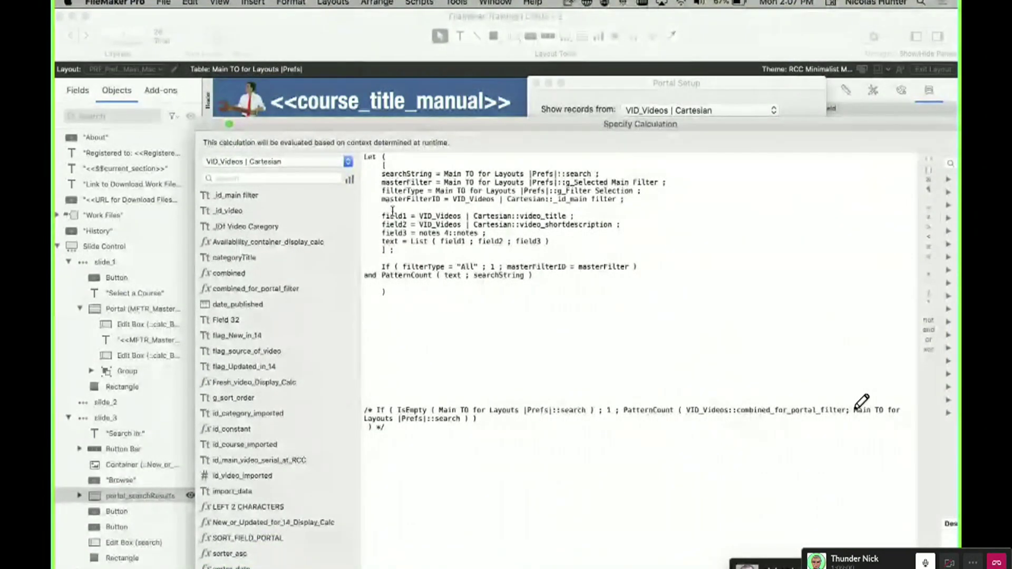
Review the Let variables of the filter calculation, from searchString through masterFilterID and on to the field and text definitions.
left_click_drag(380, 173, 678, 196)
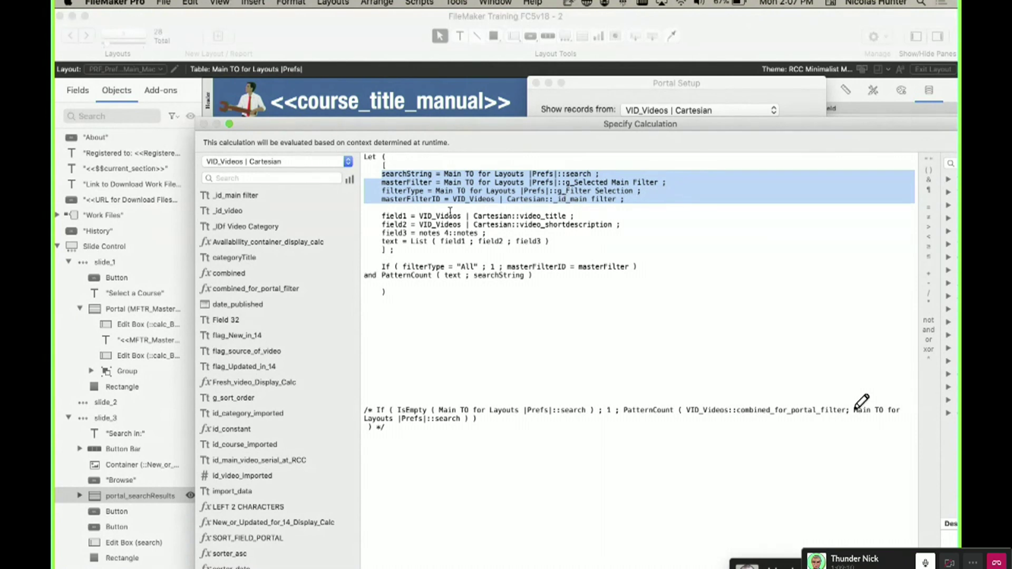
left_click(450, 212)
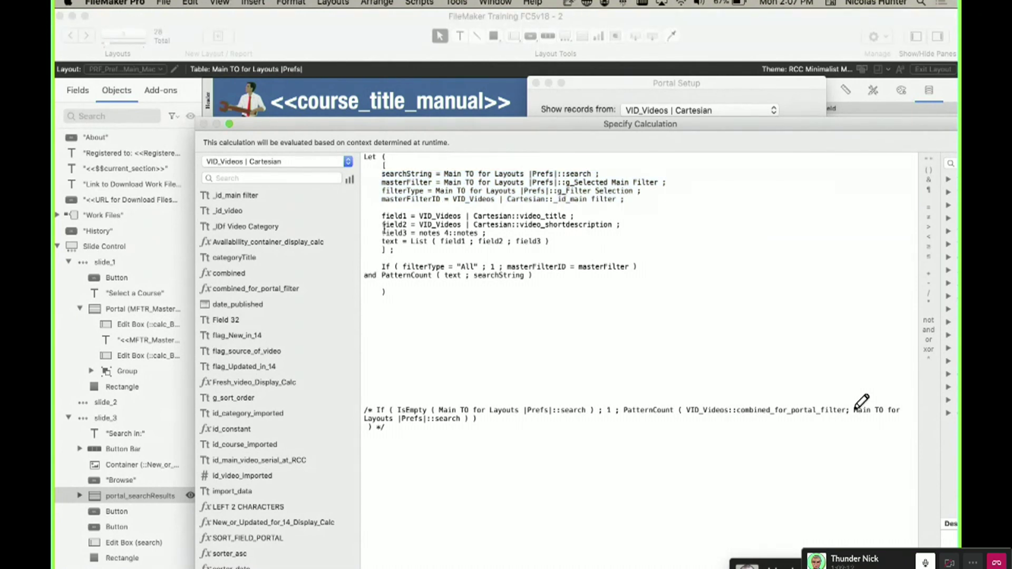
left_click_drag(378, 221, 520, 240)
left_click(521, 241)
Compare field1, field2 and field3 with the fields in the portal row, and examine how List combines them into the text variable.
left_click_drag(380, 129, 718, 141)
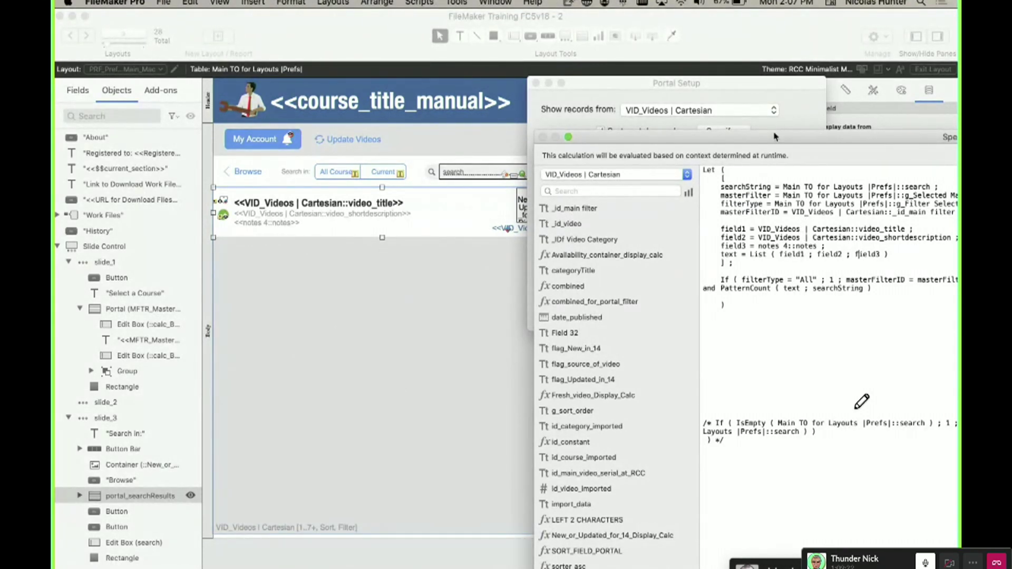
left_click_drag(775, 136, 598, 114)
left_click_drag(596, 209, 746, 209)
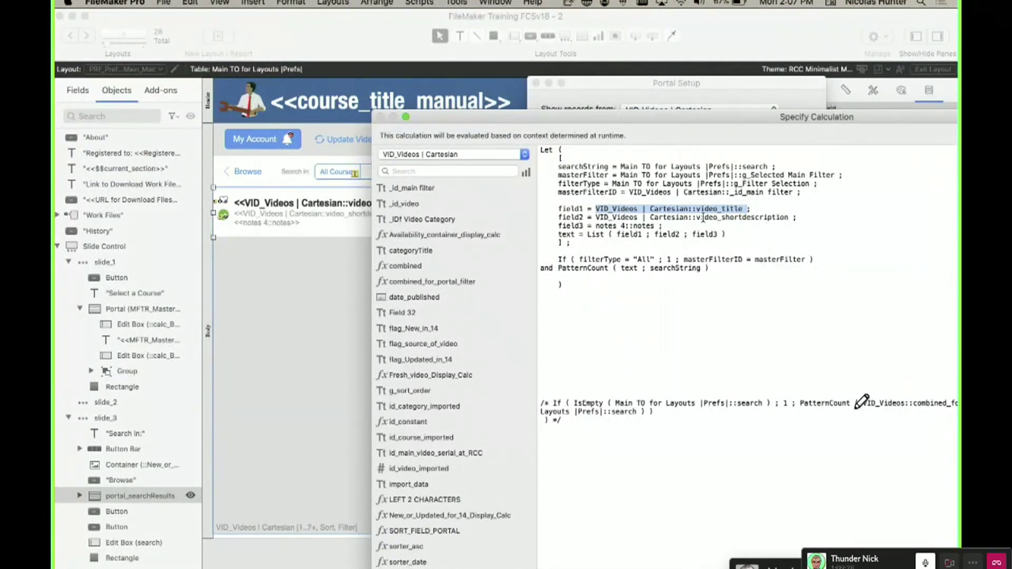
left_click_drag(696, 217, 791, 220)
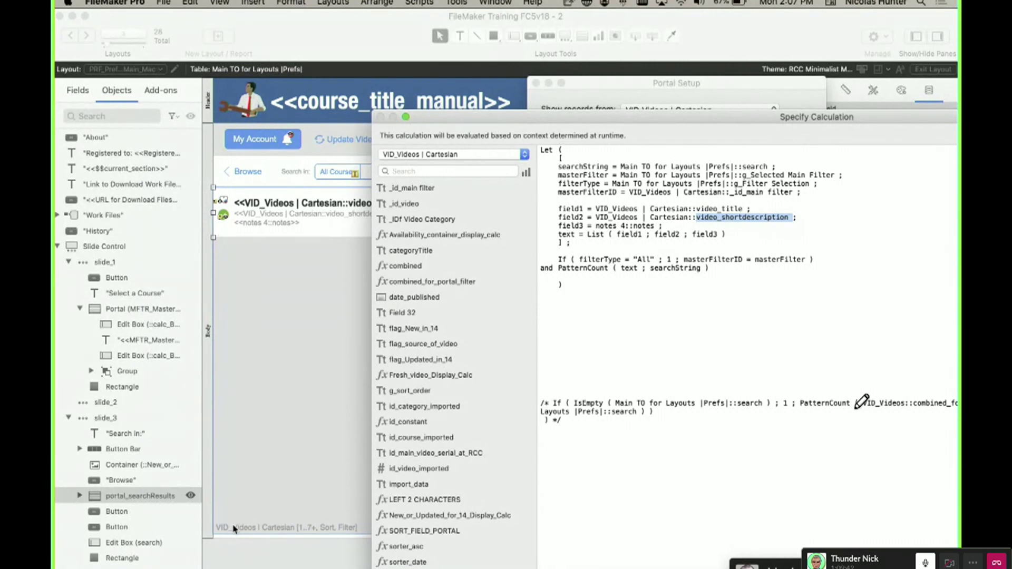
left_click_drag(662, 227, 578, 215)
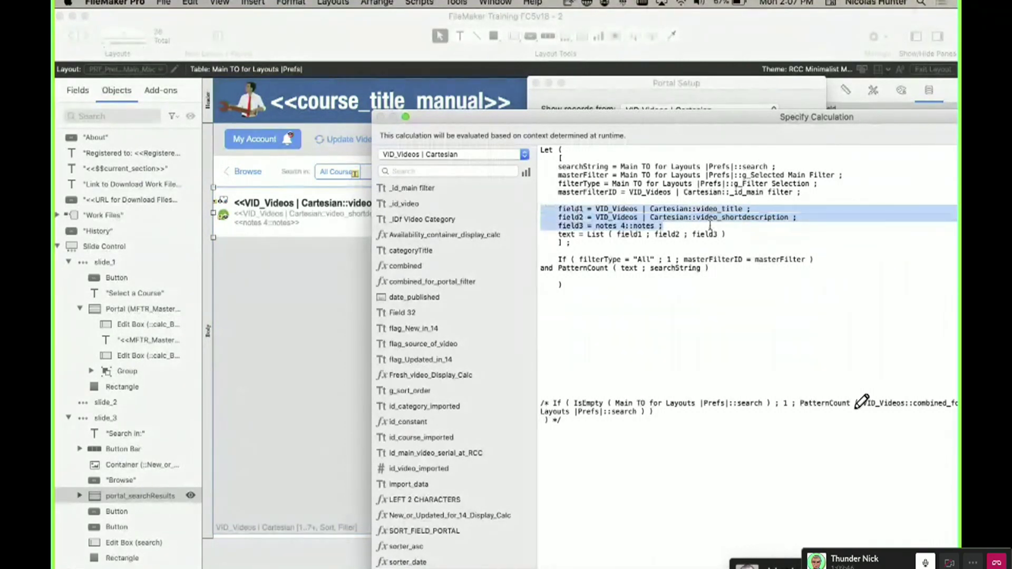
left_click_drag(726, 234, 556, 236)
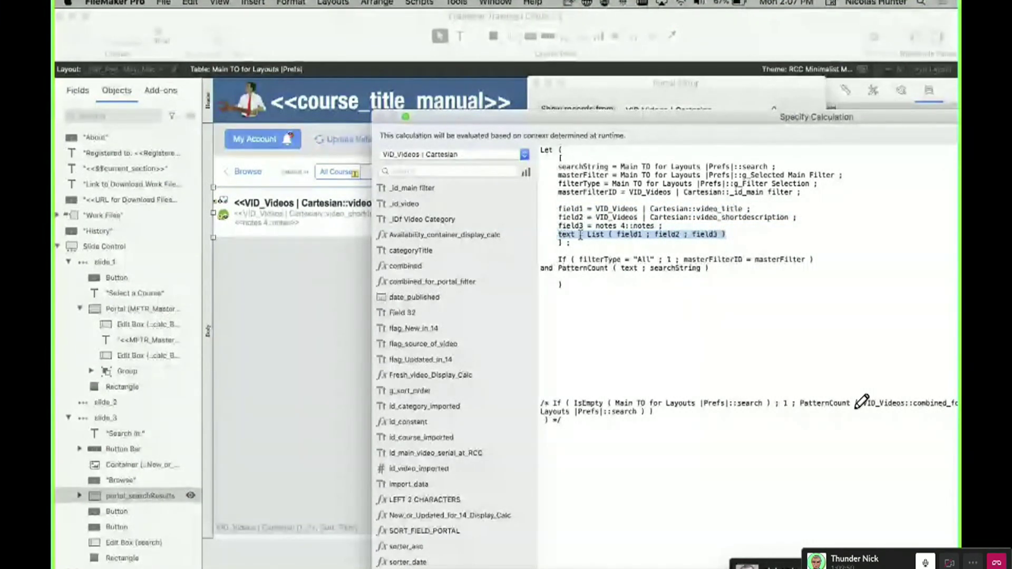
left_click_drag(666, 227, 629, 213)
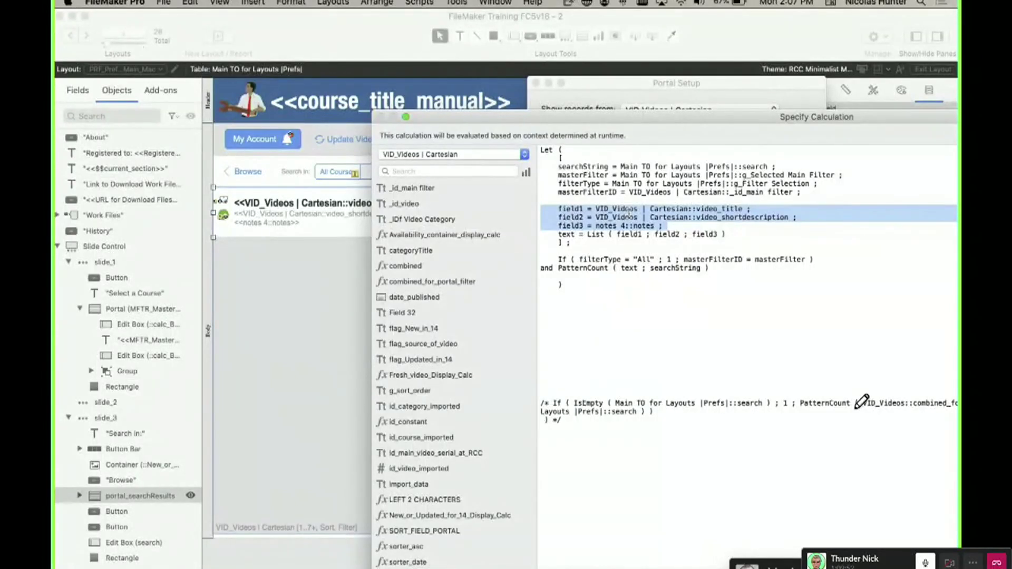
left_click(593, 201)
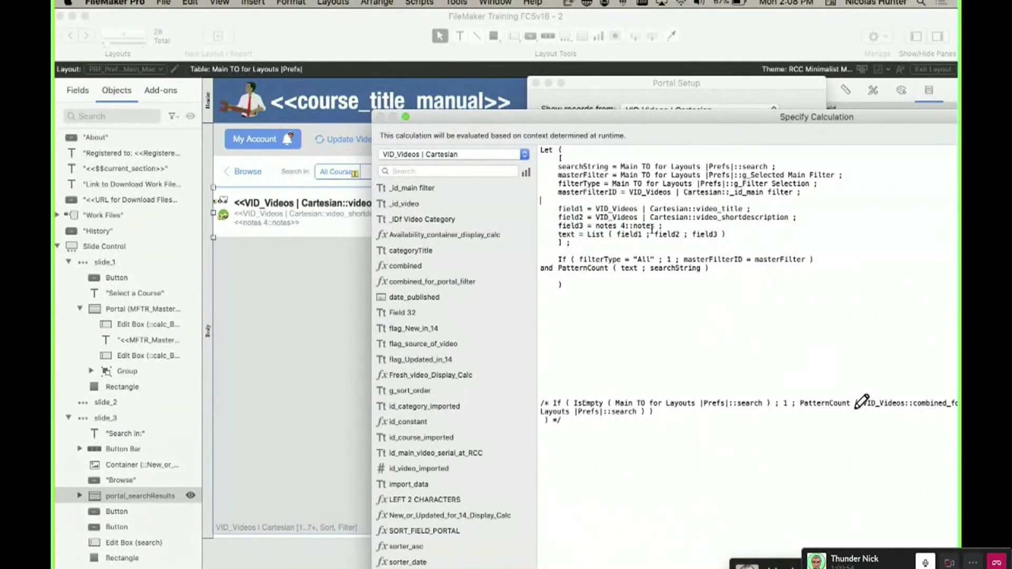
left_click_drag(728, 234, 558, 235)
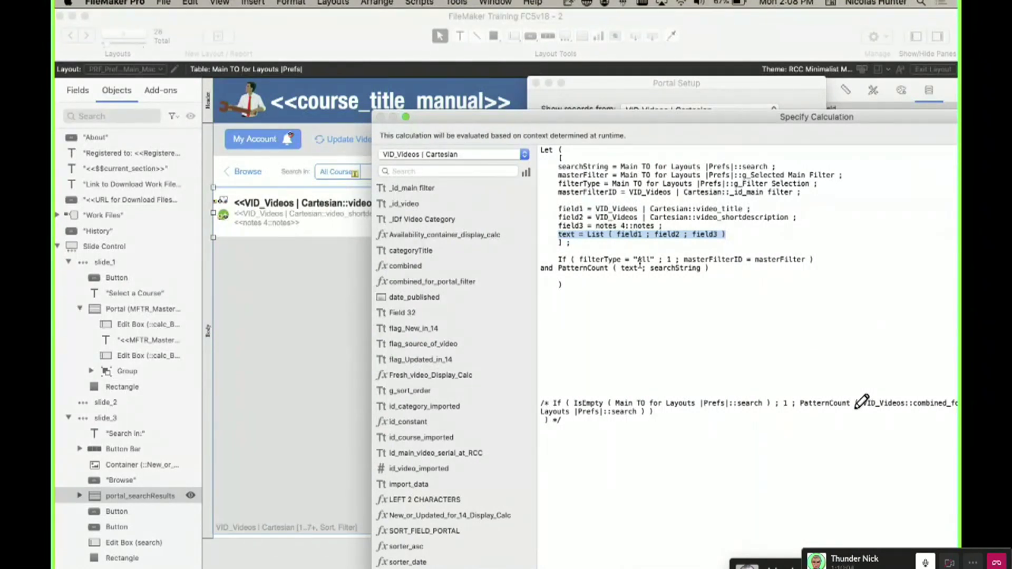
Examine the If test on filterType "All", the masterFilterID and masterFilter comparison, and the _id_main filter field behind masterFilterID.
left_click(641, 261)
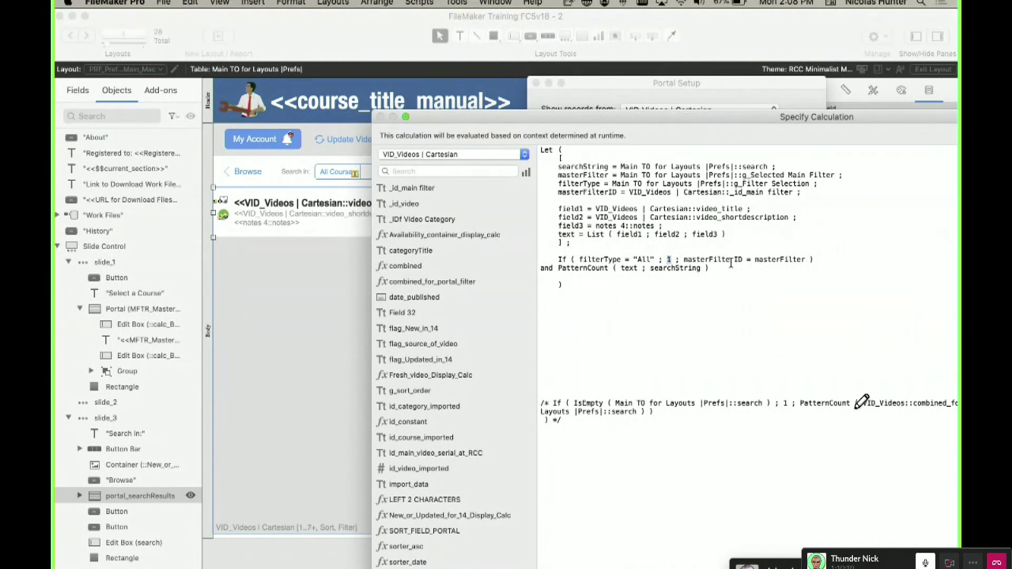
left_click(811, 259)
left_click_drag(805, 260, 755, 262)
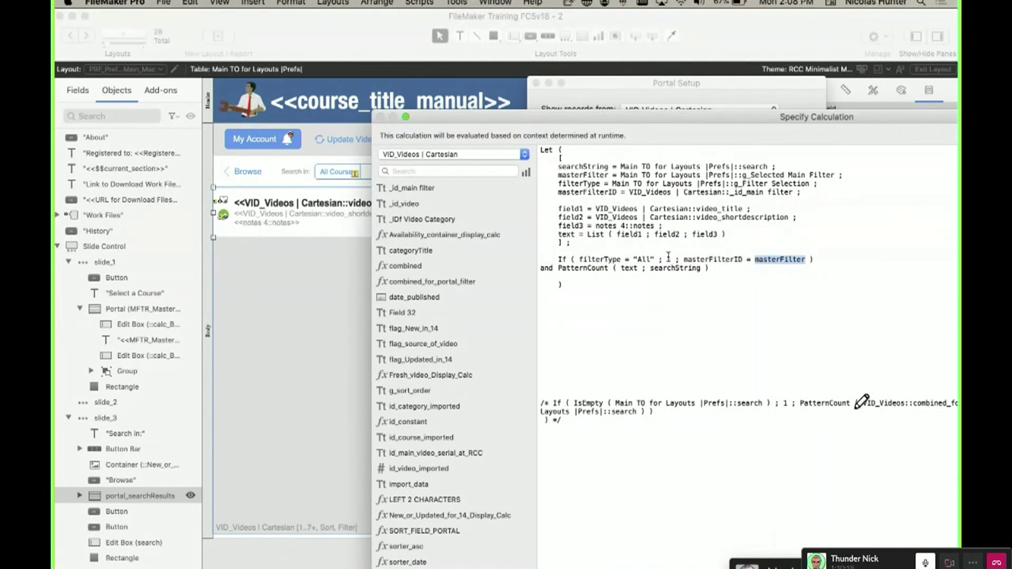
left_click_drag(684, 259, 741, 261)
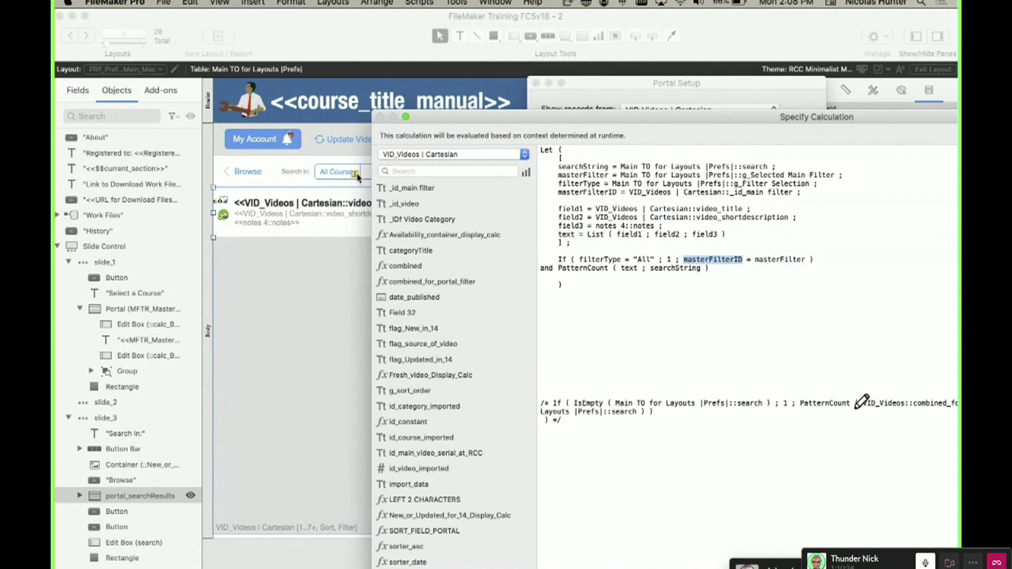
left_click_drag(436, 120, 532, 117)
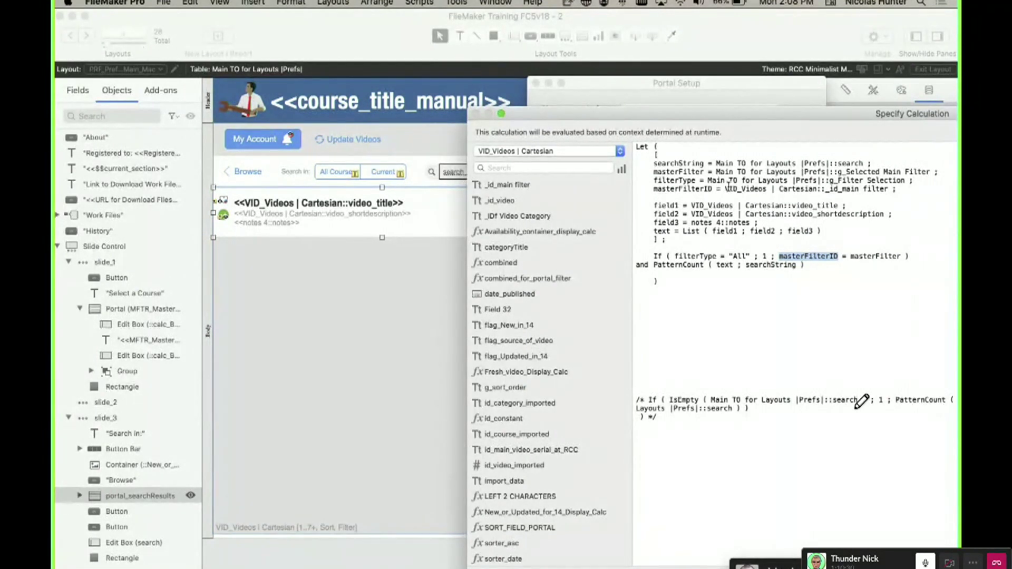
left_click_drag(726, 189, 890, 191)
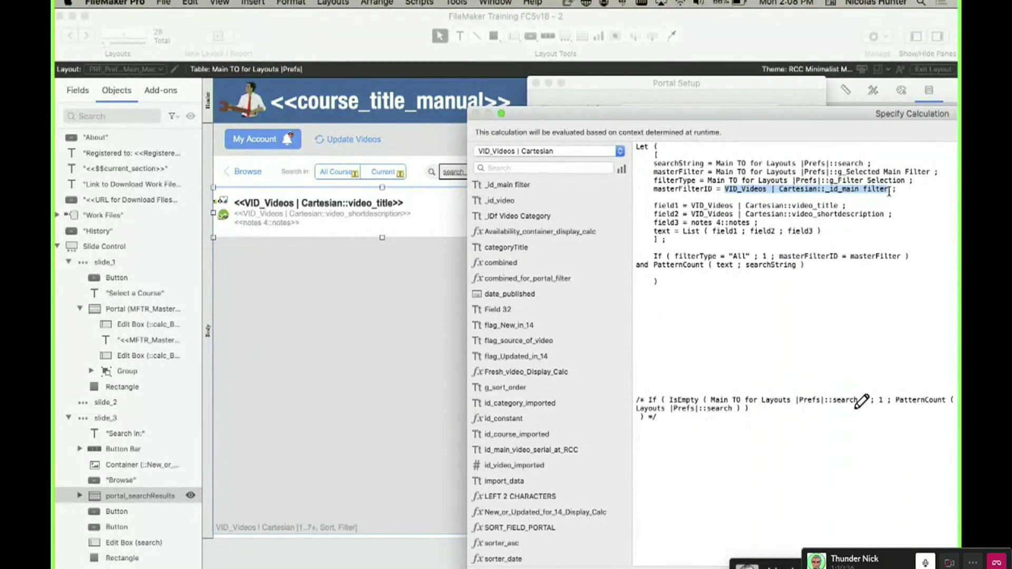
Examine how the and operator joins the If test to PatternCount, tracing the text and searchString parameters to their definitions.
double_click(643, 265)
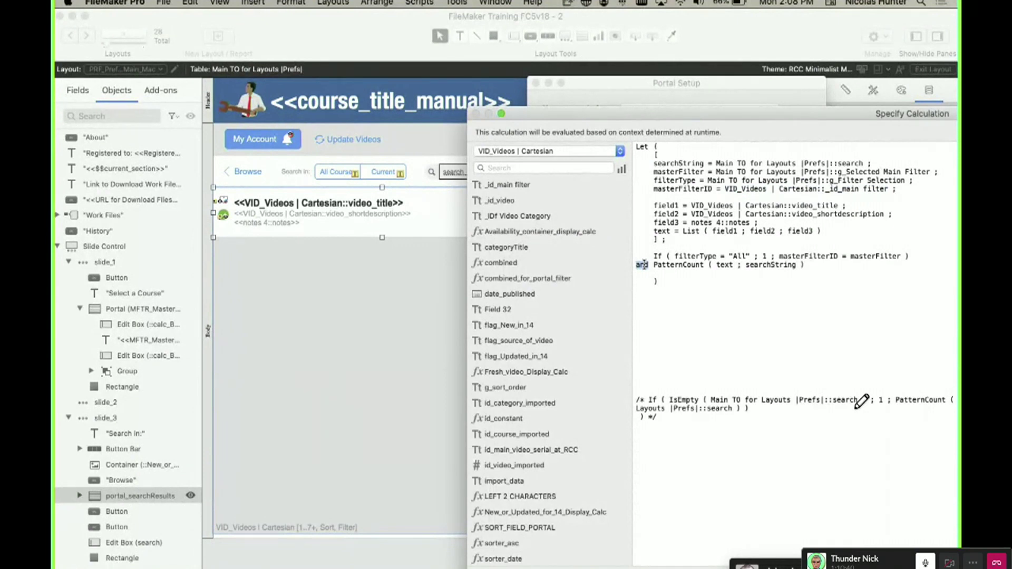
left_click_drag(653, 256, 916, 255)
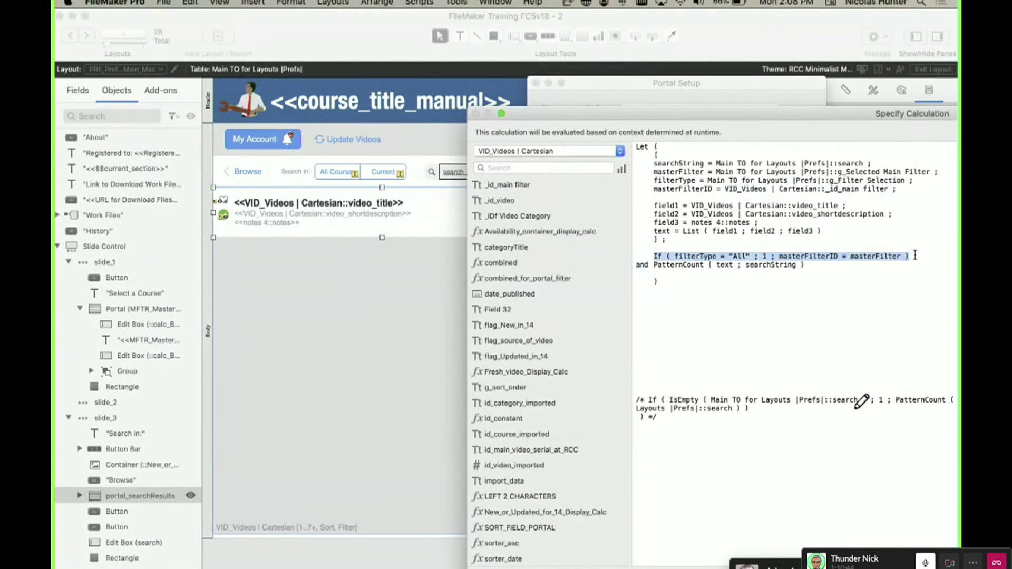
double_click(639, 264)
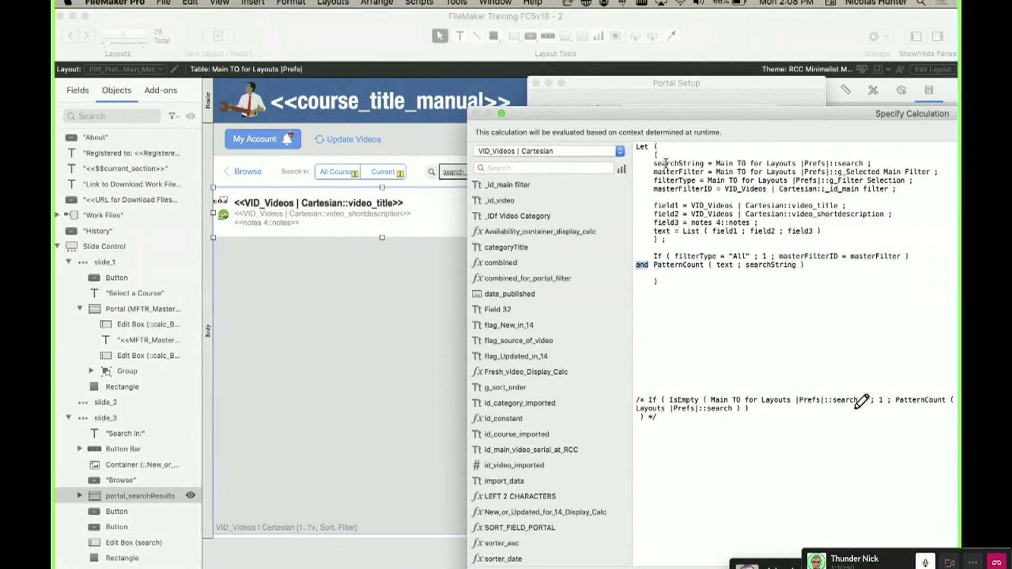
left_click(662, 232)
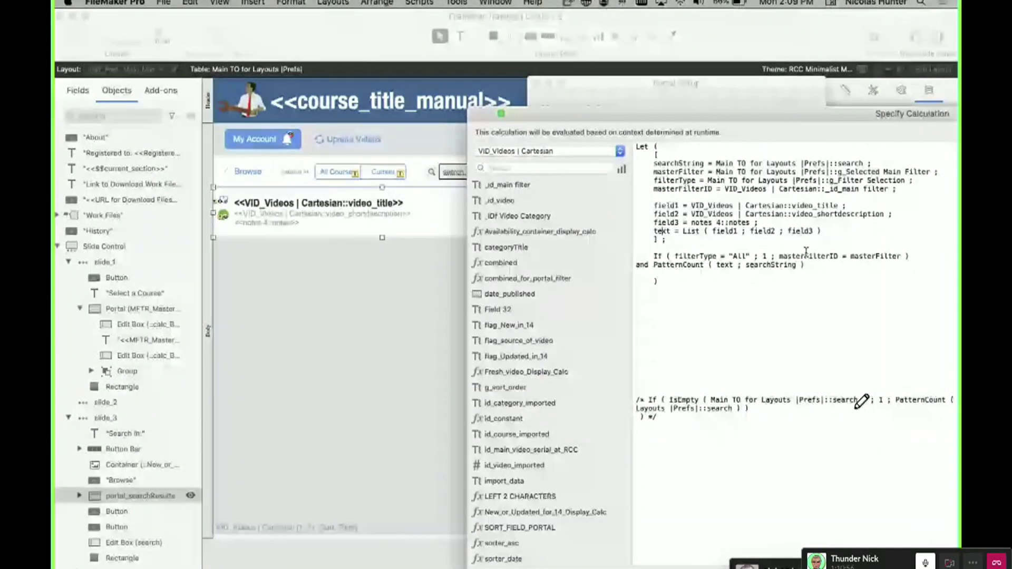
double_click(759, 266)
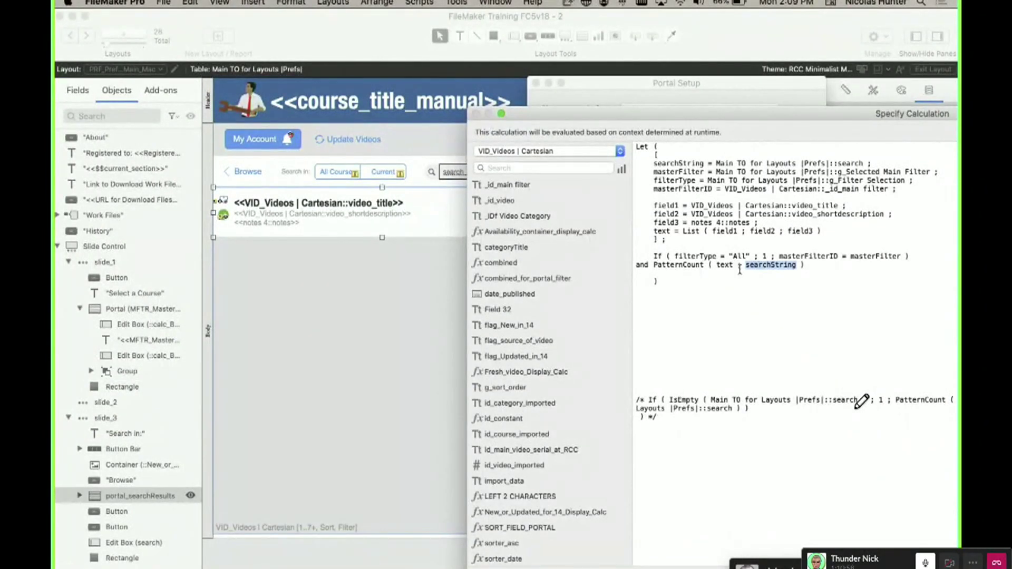
double_click(673, 165)
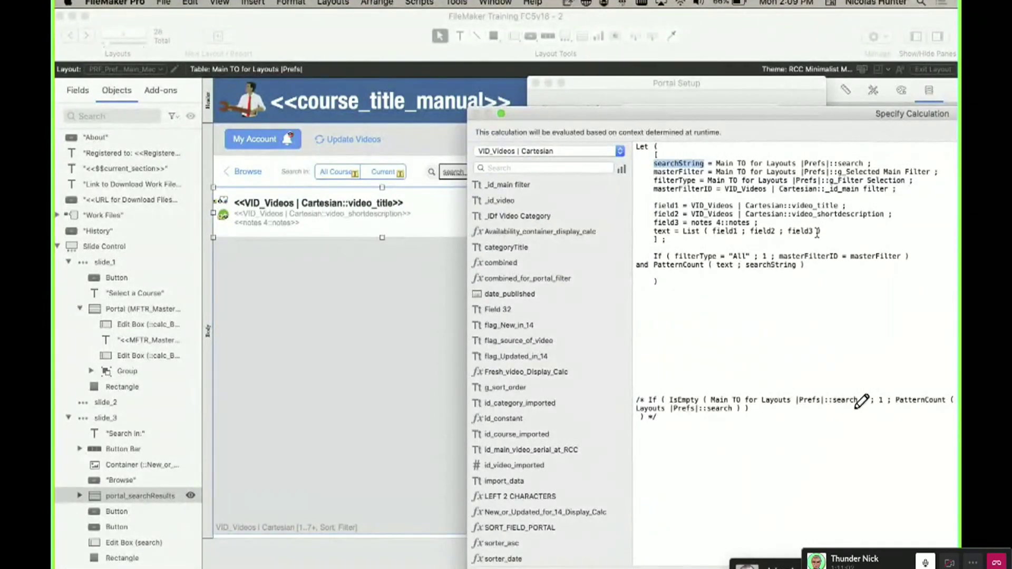
left_click_drag(822, 232, 683, 232)
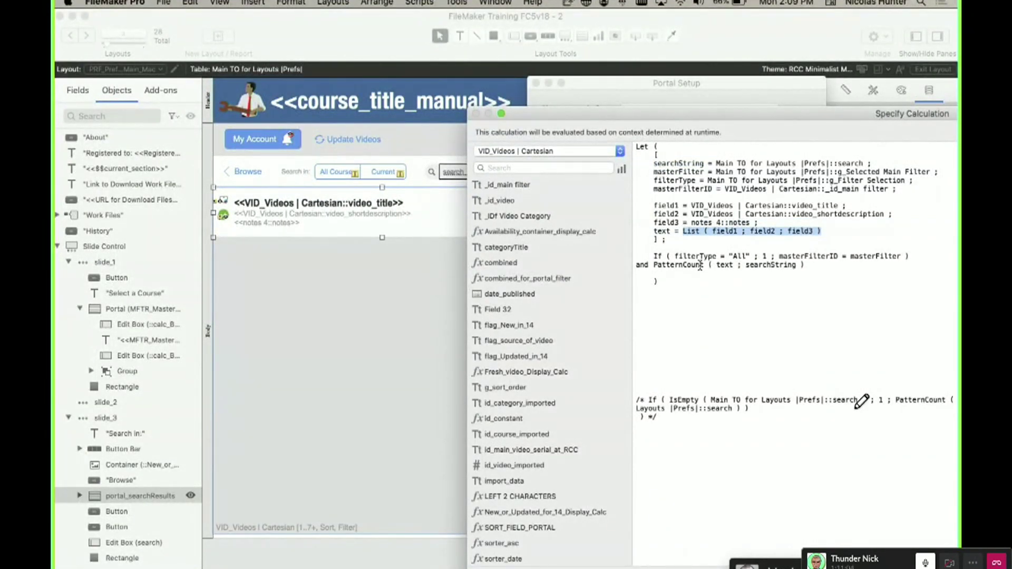
double_click(759, 266)
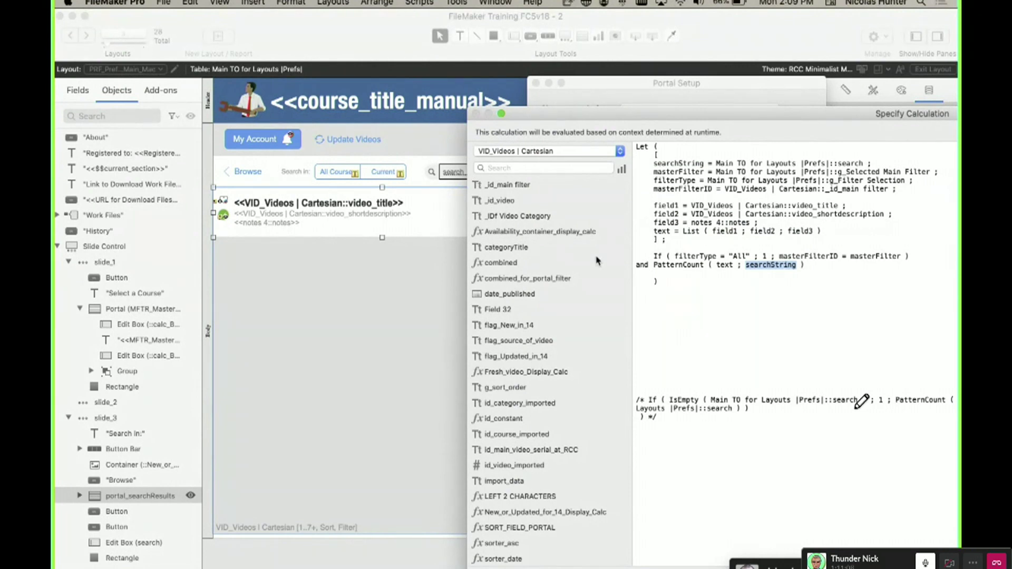
Review the and operator with the filterType "All" branch once more, and cancel the filter calculation and Portal Setup.
double_click(642, 265)
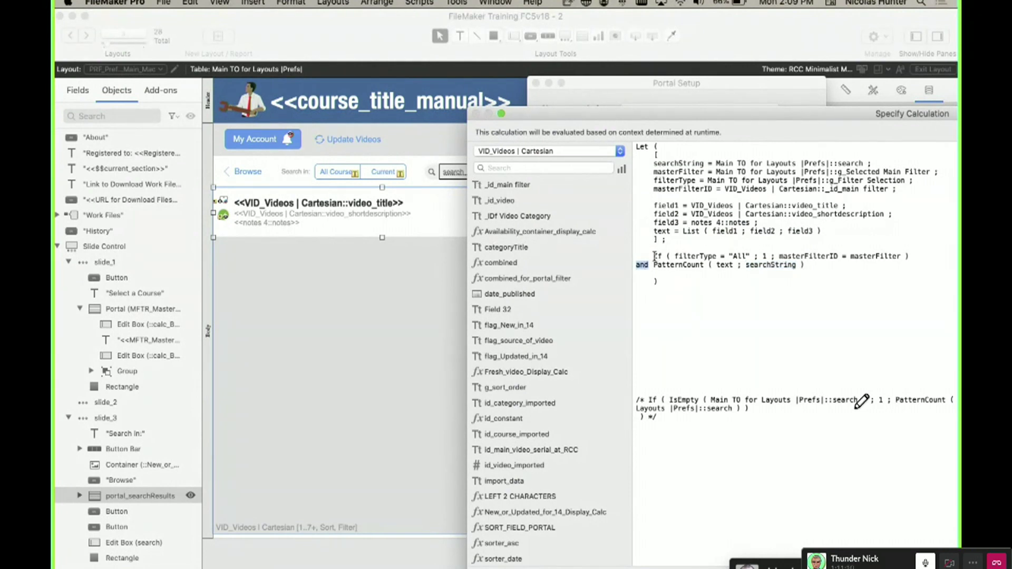
left_click_drag(653, 257, 766, 256)
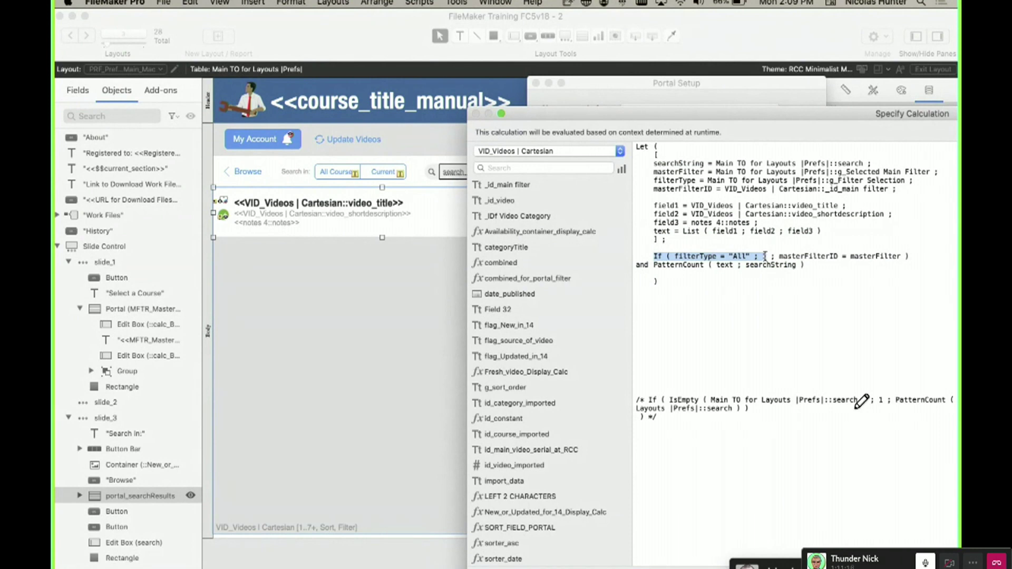
mouse_move(651, 257)
left_mouse_down()
mouse_move(782, 254)
mouse_move(841, 274)
mouse_move(780, 248)
mouse_move(660, 247)
mouse_move(669, 256)
mouse_move(770, 252)
mouse_move(640, 266)
left_mouse_up()
left_click(650, 266)
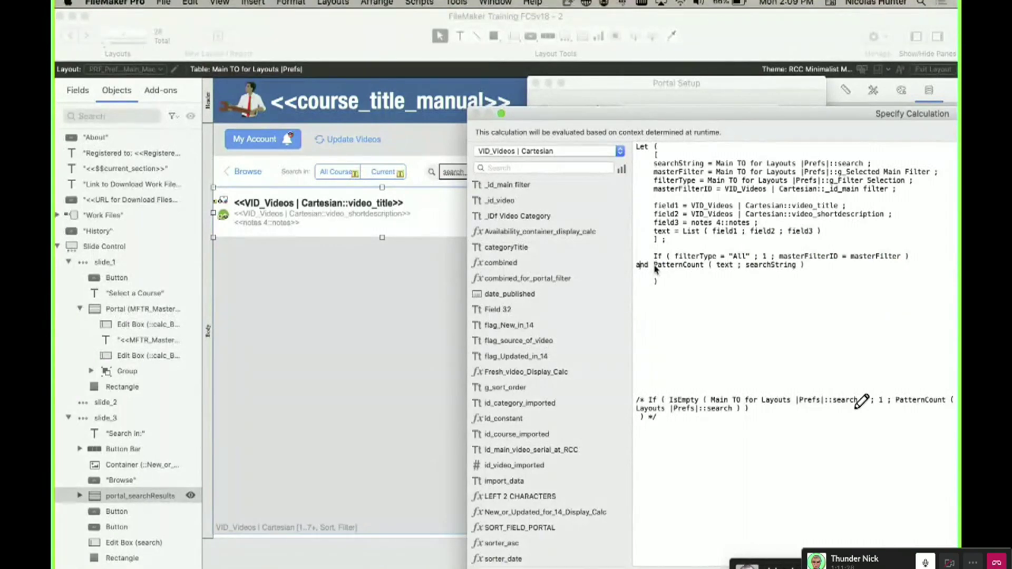
key("Escape")
key("Escape")
Return the player layout to Browse mode, search the videos for "sort" and pause the playing video.
key("super+n")
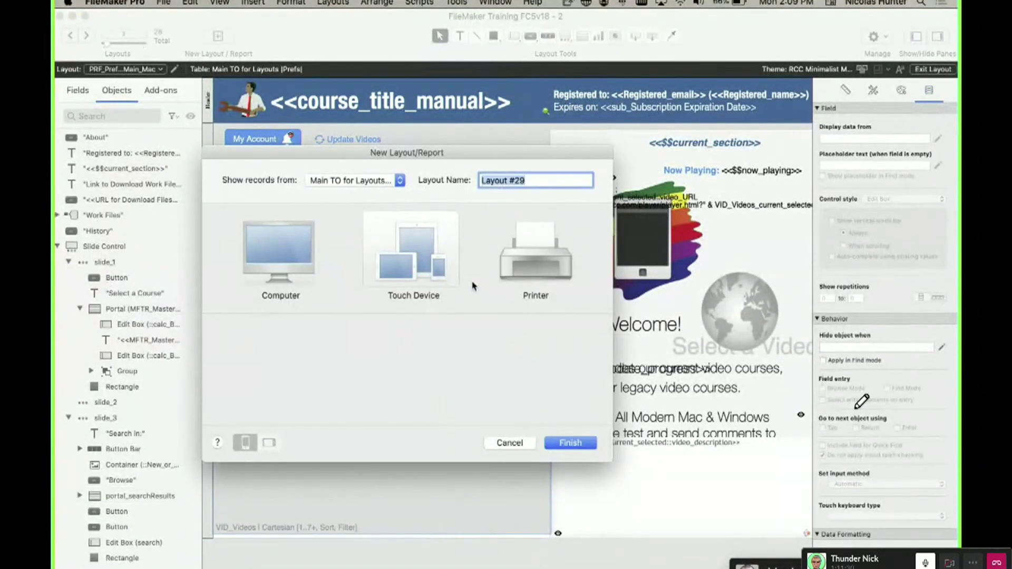
key("Escape")
key("super+b")
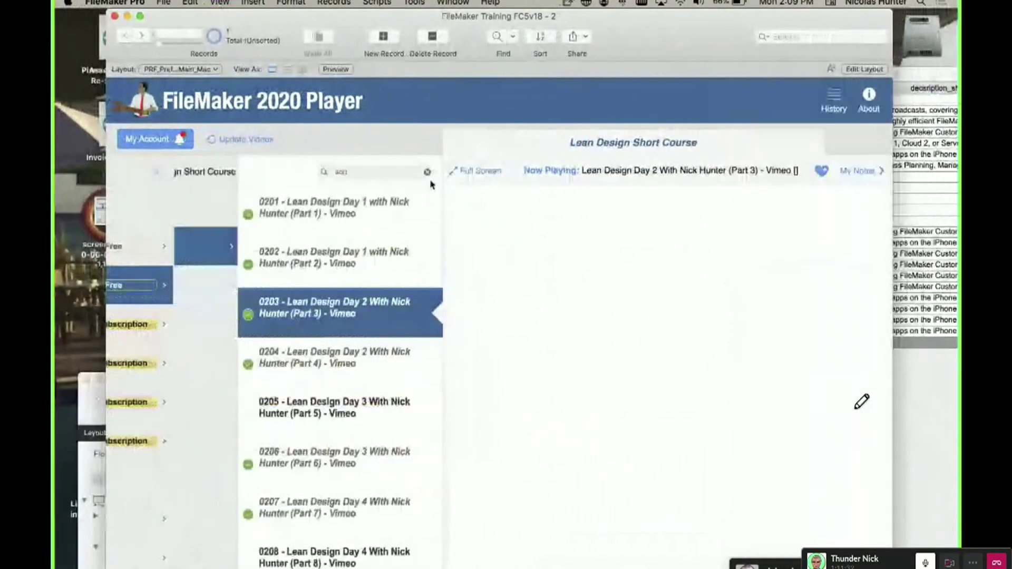
type("sort")
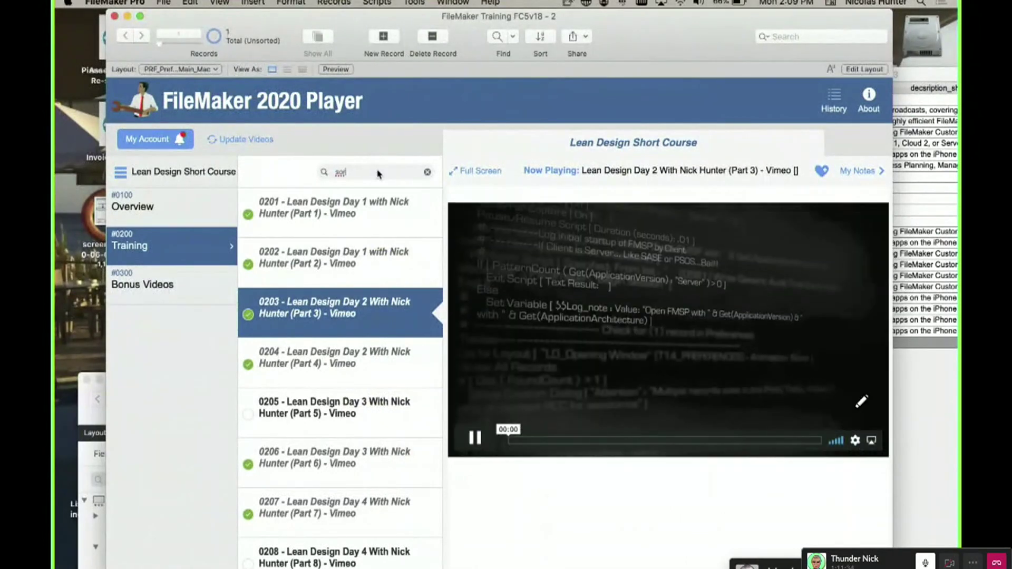
left_click(457, 447)
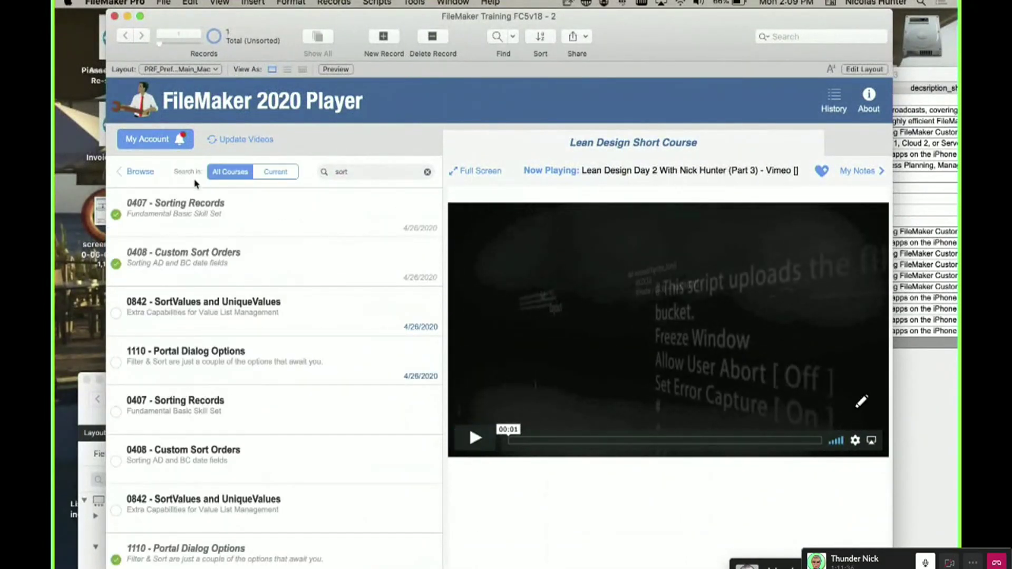
Compare the "sort" search results between the Current course and All Courses scopes, finishing on All Courses.
left_click(268, 172)
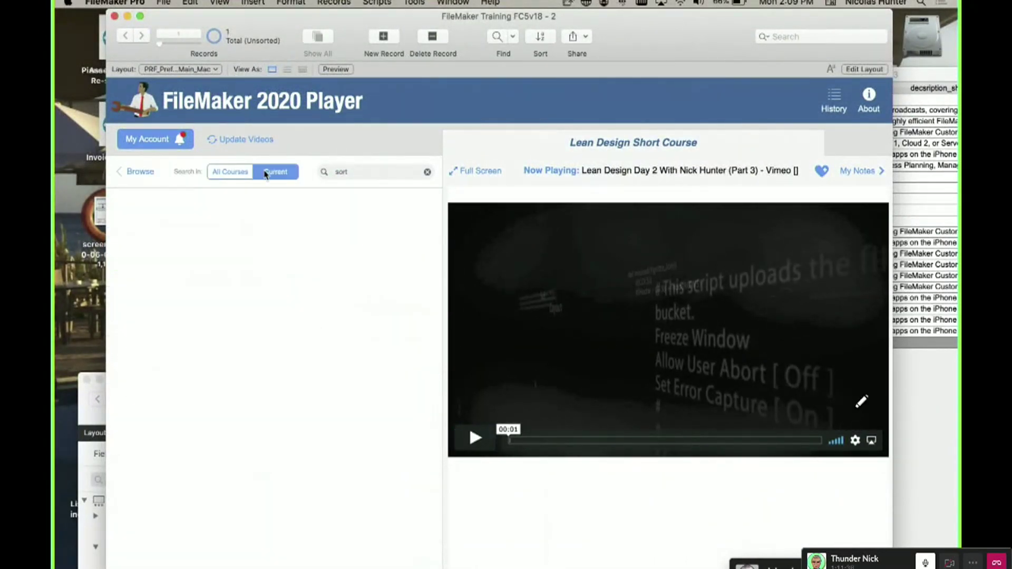
left_click(225, 173)
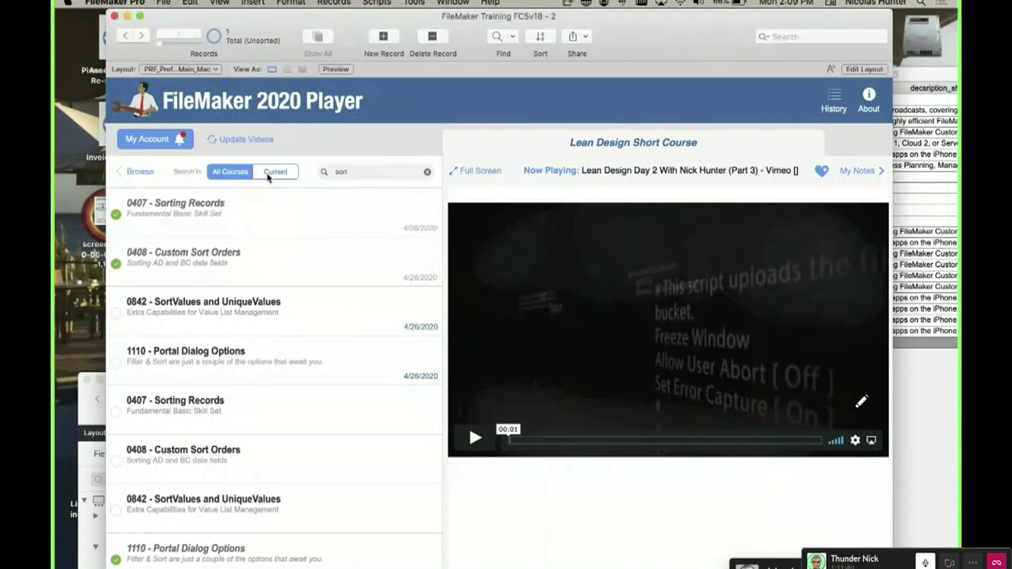
left_click(271, 172)
left_click(240, 176)
left_click(269, 178)
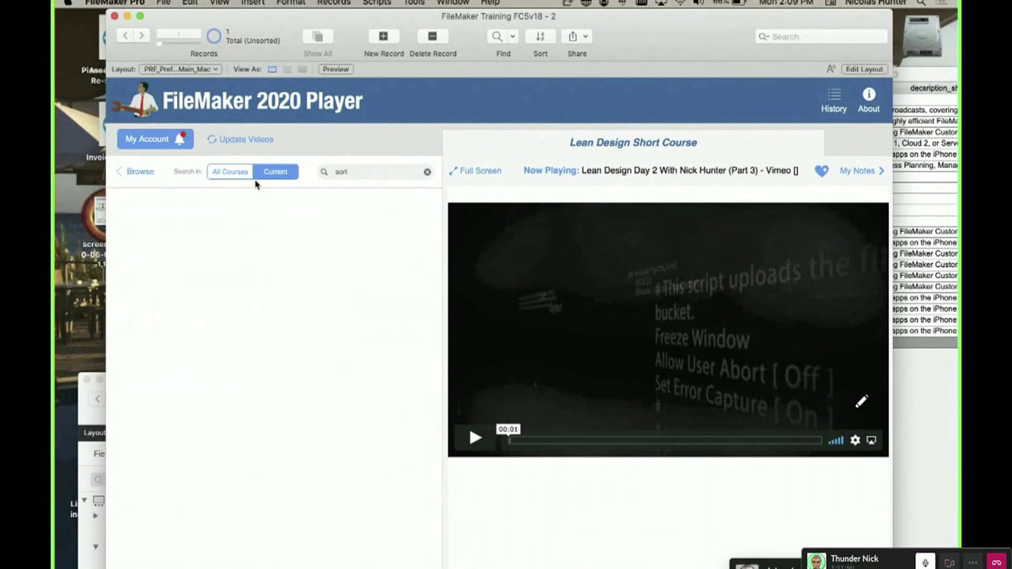
left_click(235, 172)
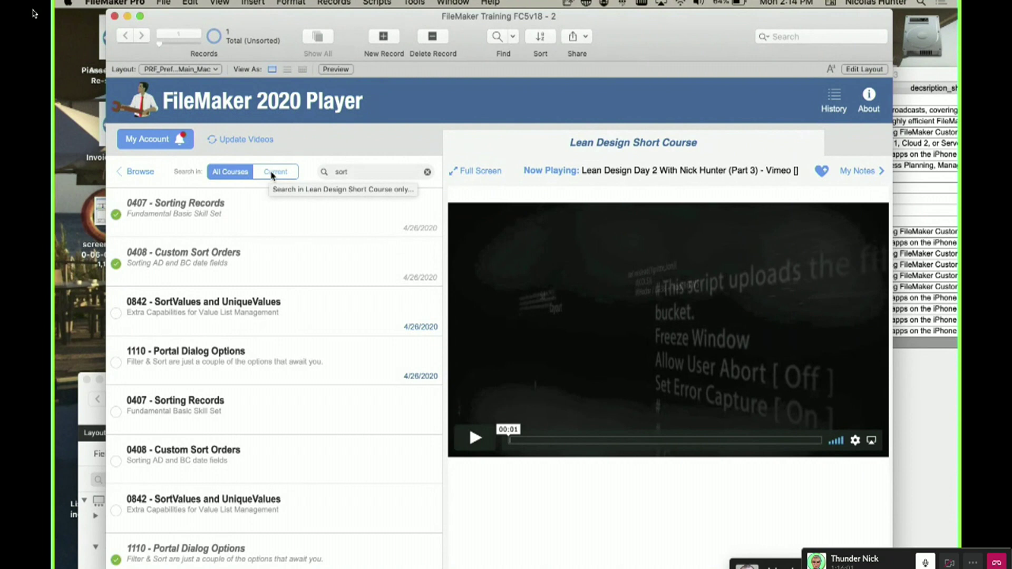
Return to browsing the Lean Design Short Course, look through the list of available courses and close it.
left_click(138, 172)
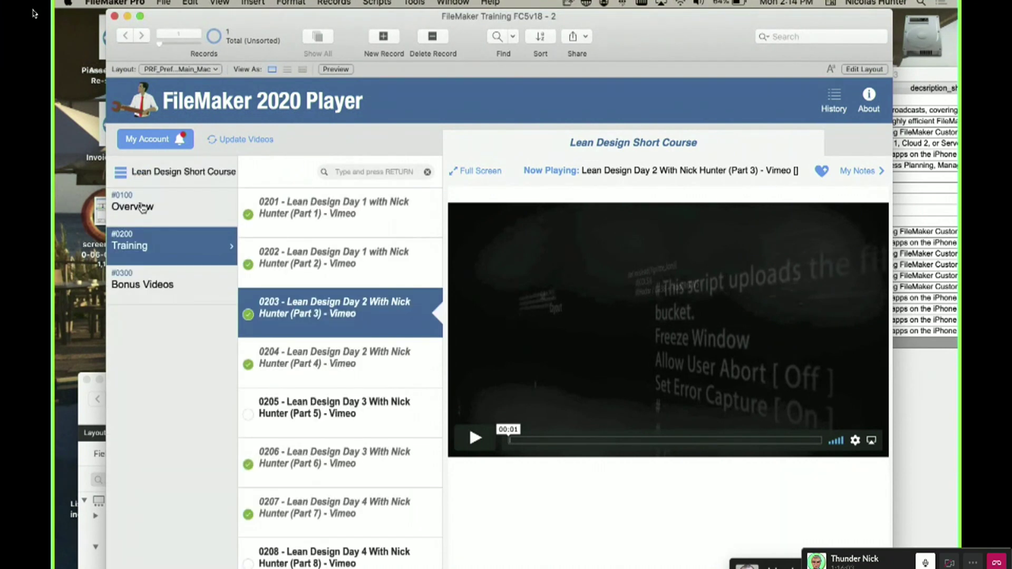
left_click(151, 176)
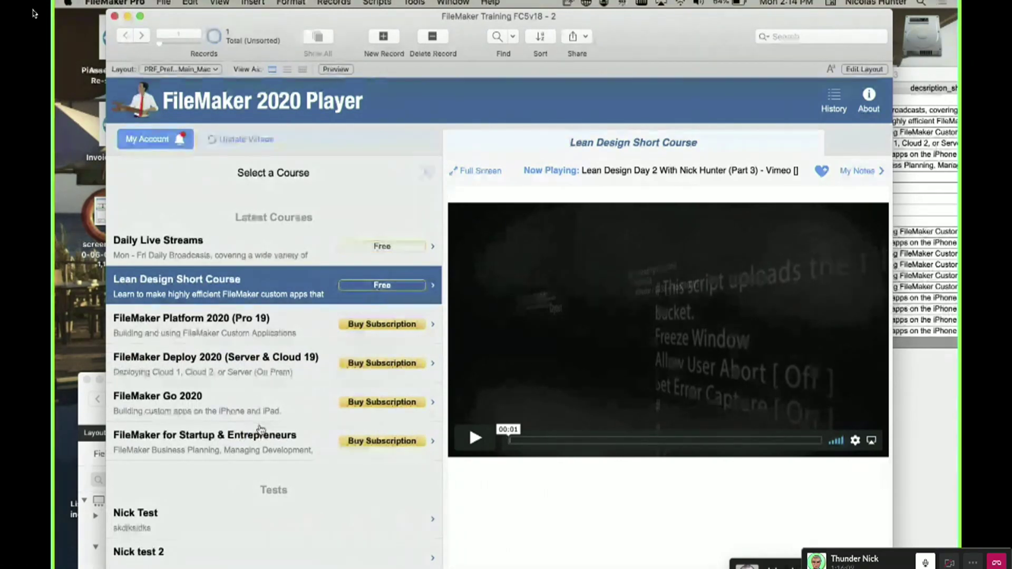
scroll(260, 429, "down", 5)
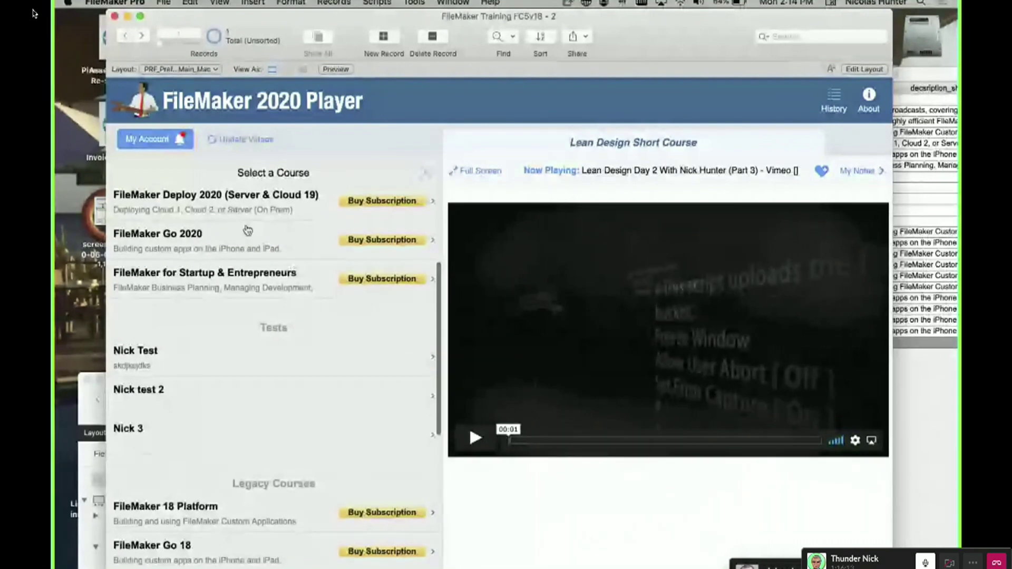
scroll(425, 201, "up", 5)
left_click(425, 173)
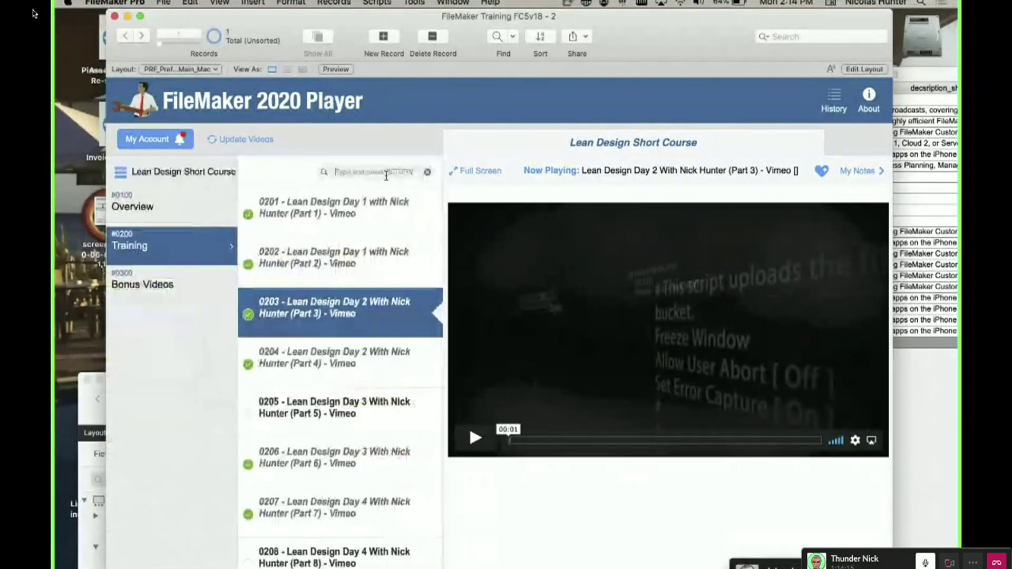
Search the videos for "sort", return to browsing, repeat the search and clear it.
type("sort")
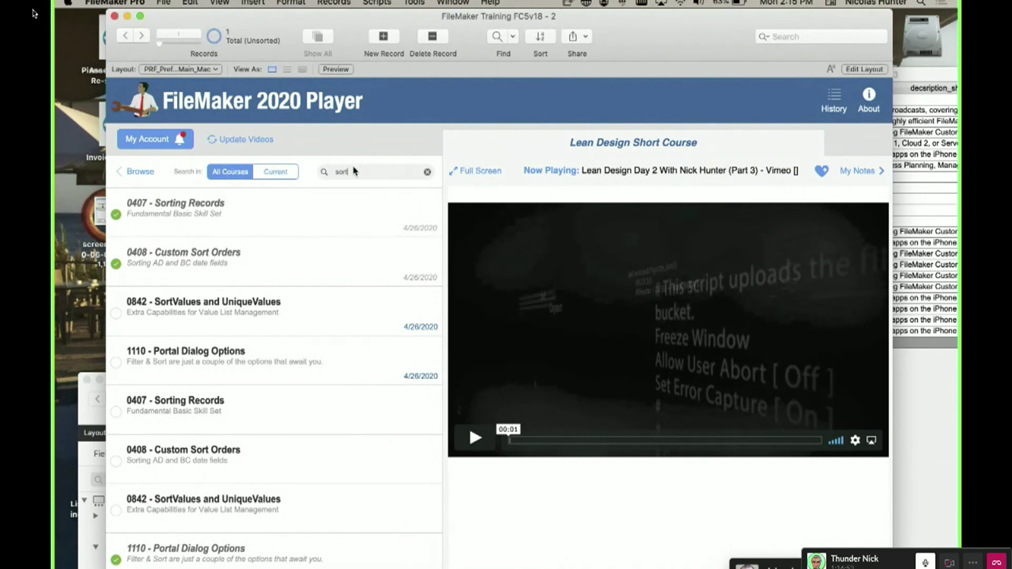
left_click(140, 171)
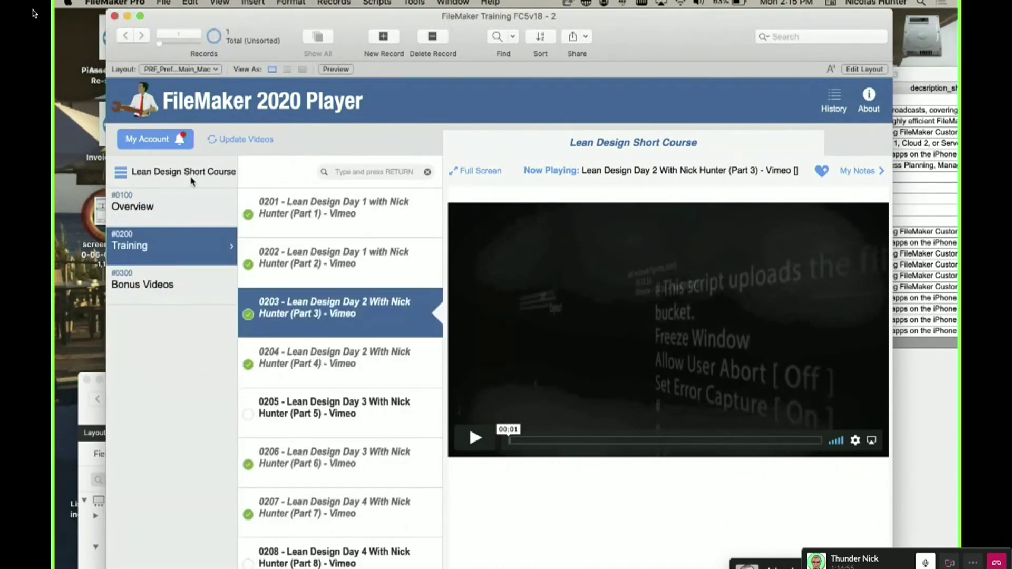
type("sort")
key("Return")
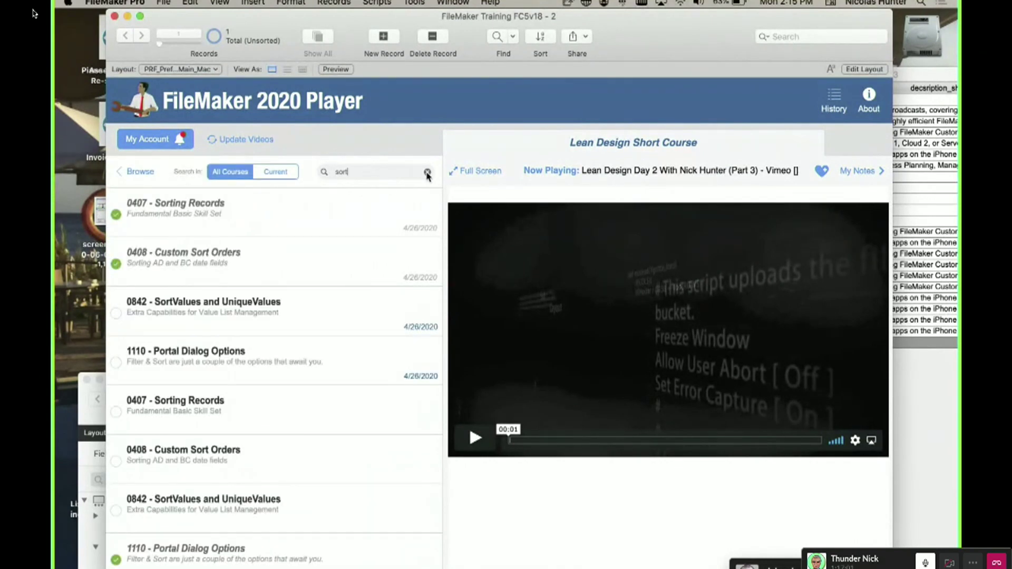
left_click(428, 173)
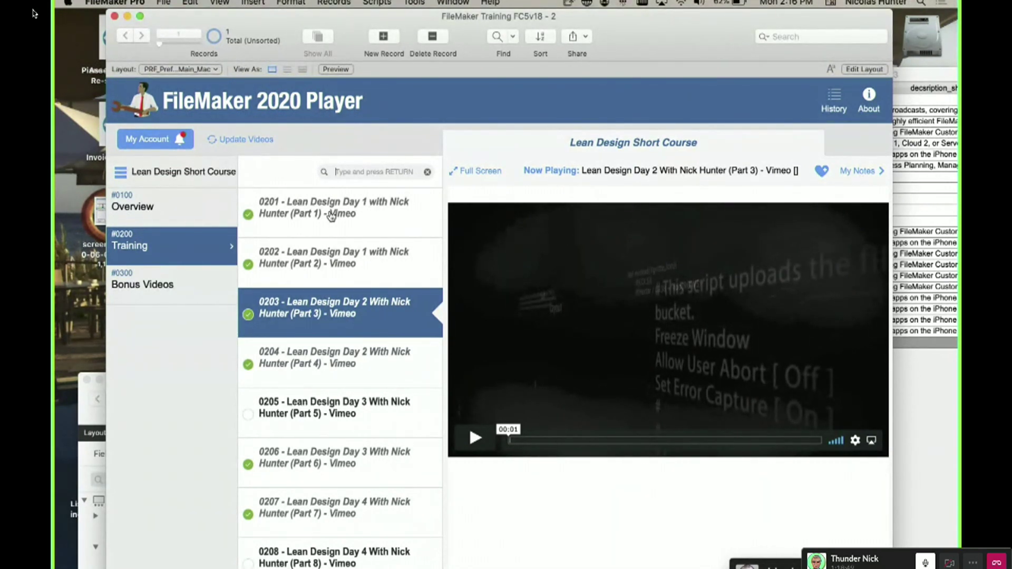
Run Update Videos, and open the Update Progression Panel | Card layout in Layout mode.
left_click(239, 139)
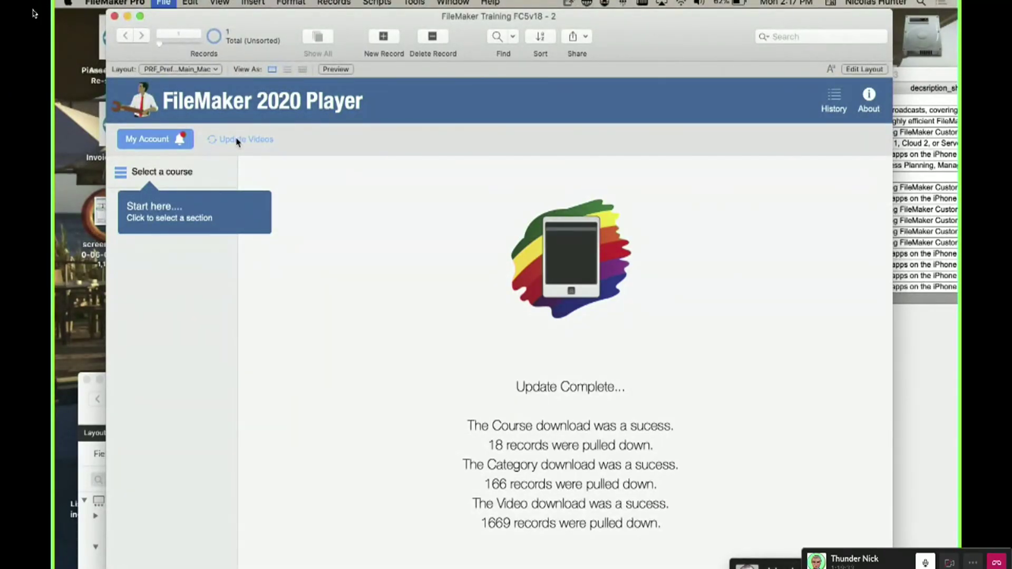
key("super+shift+l")
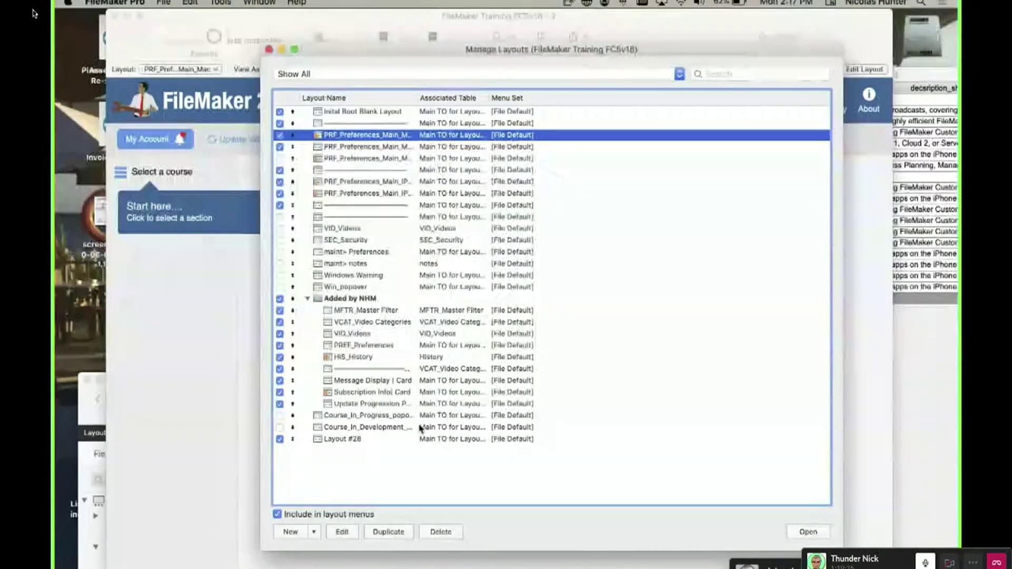
left_click(459, 404)
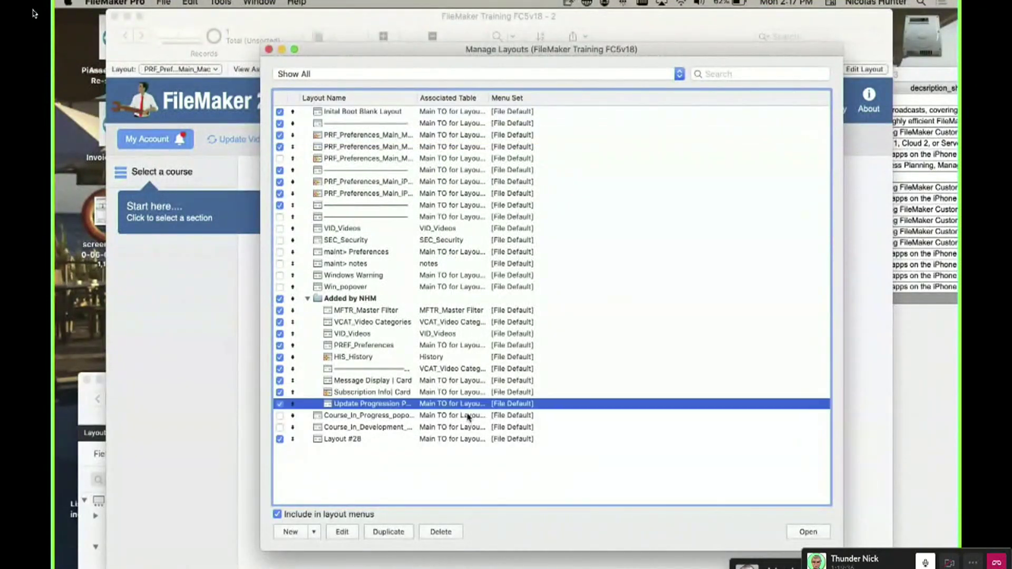
left_click(807, 533)
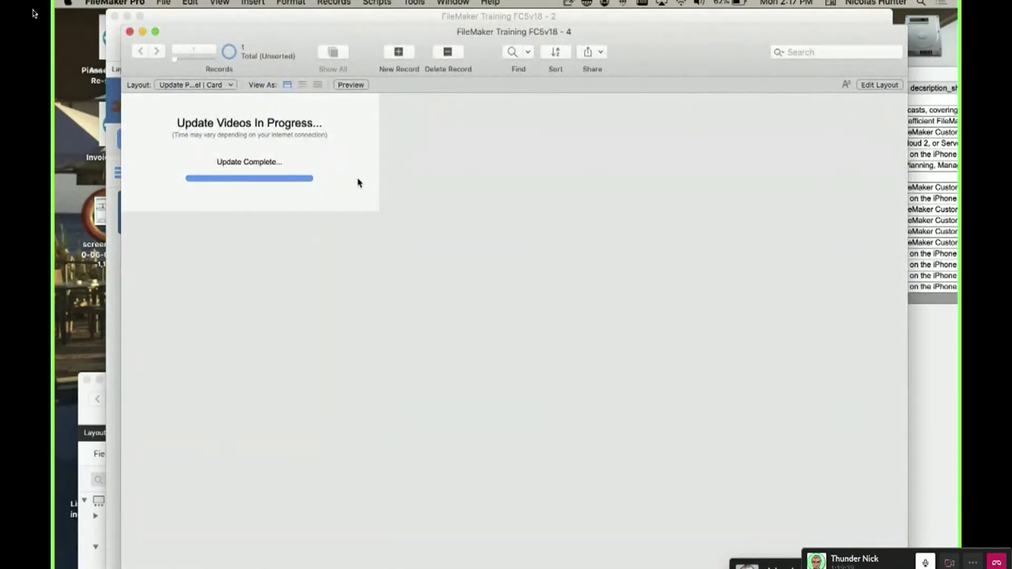
key("super+l")
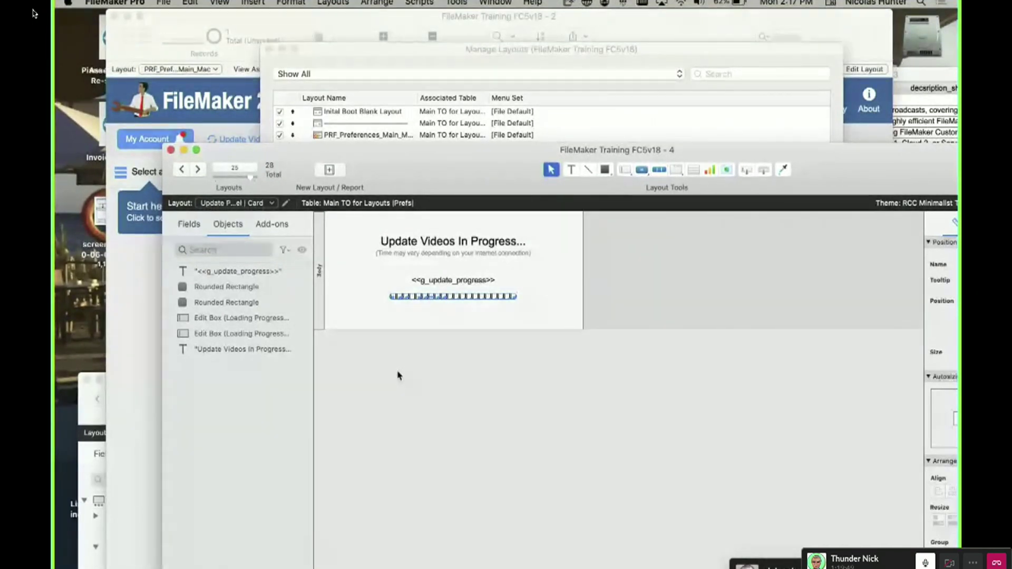
Examine the card layout's progress bar objects and heading text, close Manage Layouts and return to the player window.
left_click_drag(470, 369, 379, 290)
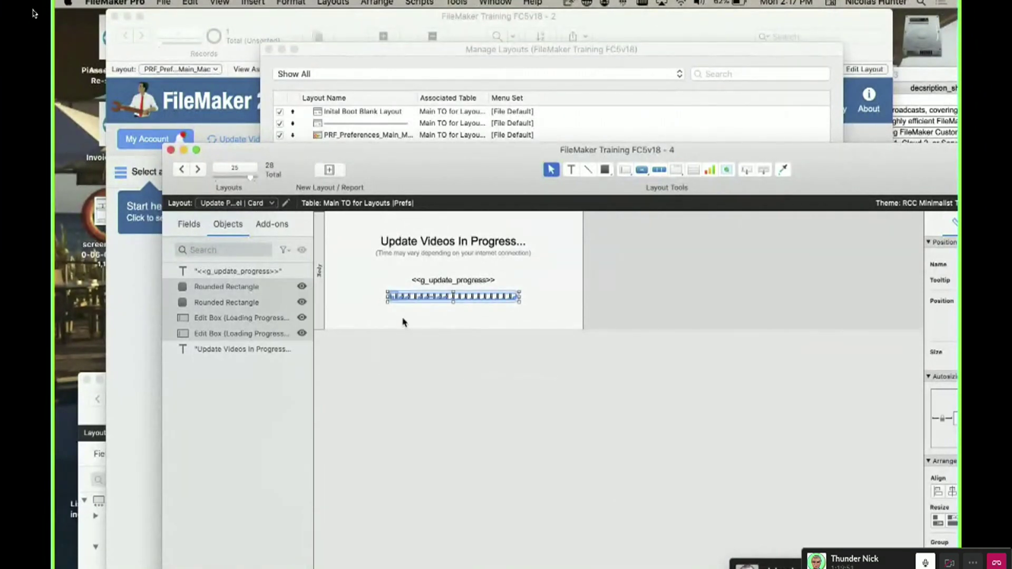
left_click(423, 346)
left_click_drag(430, 349, 389, 299)
left_click(439, 368)
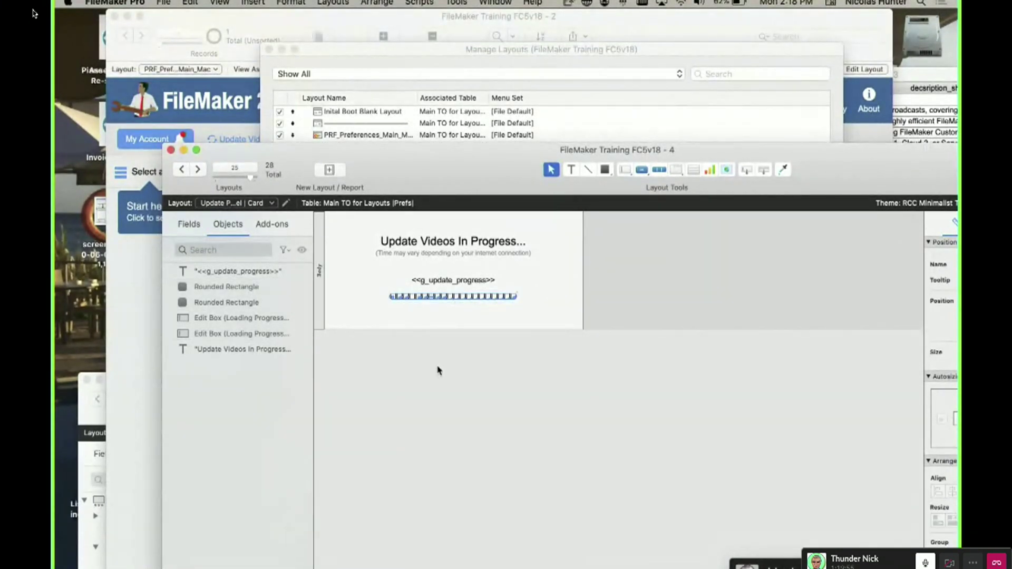
left_click(437, 260)
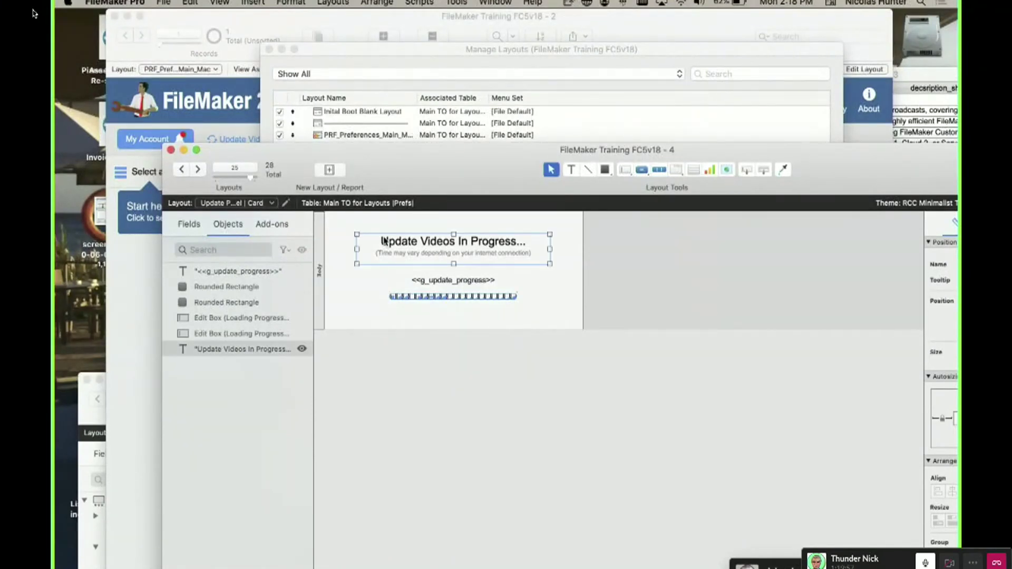
left_click(606, 462)
left_click_drag(487, 195, 603, 317)
left_click(269, 49)
left_click(302, 132)
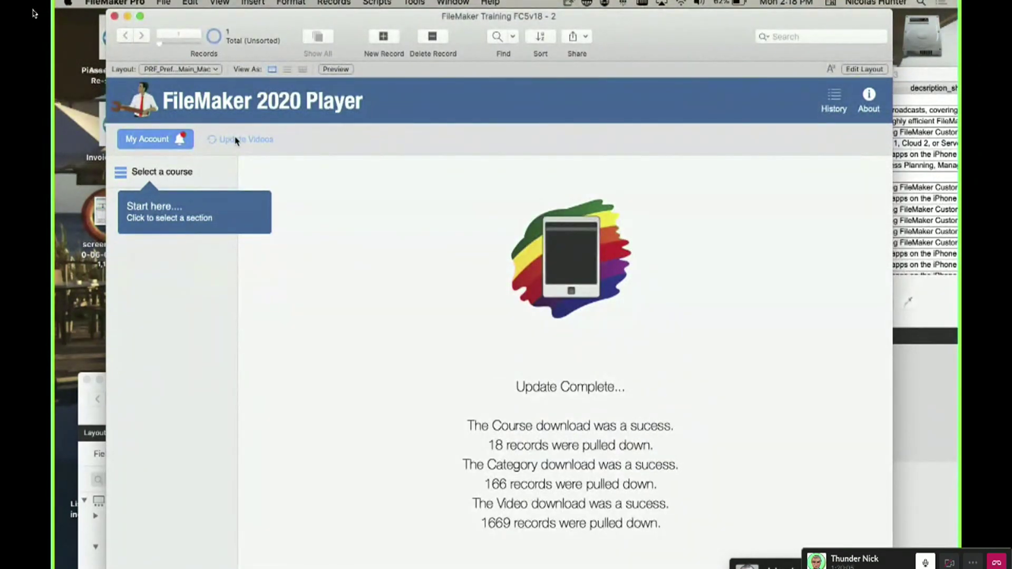
Turn on the Script Debugger, start Update Videos and step into its script.
left_click(414, 3)
left_click(421, 16)
left_click(252, 143)
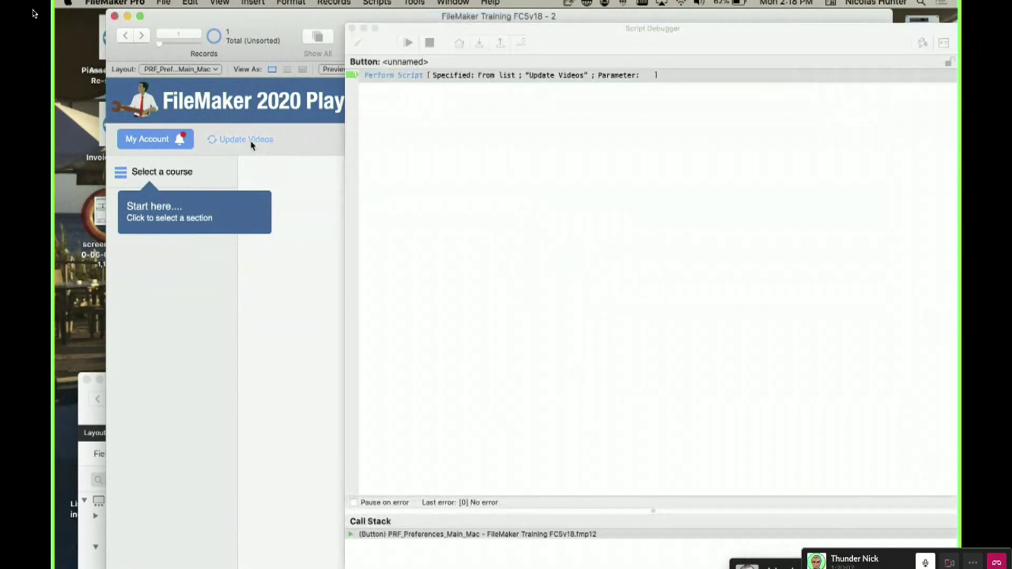
left_click(479, 43)
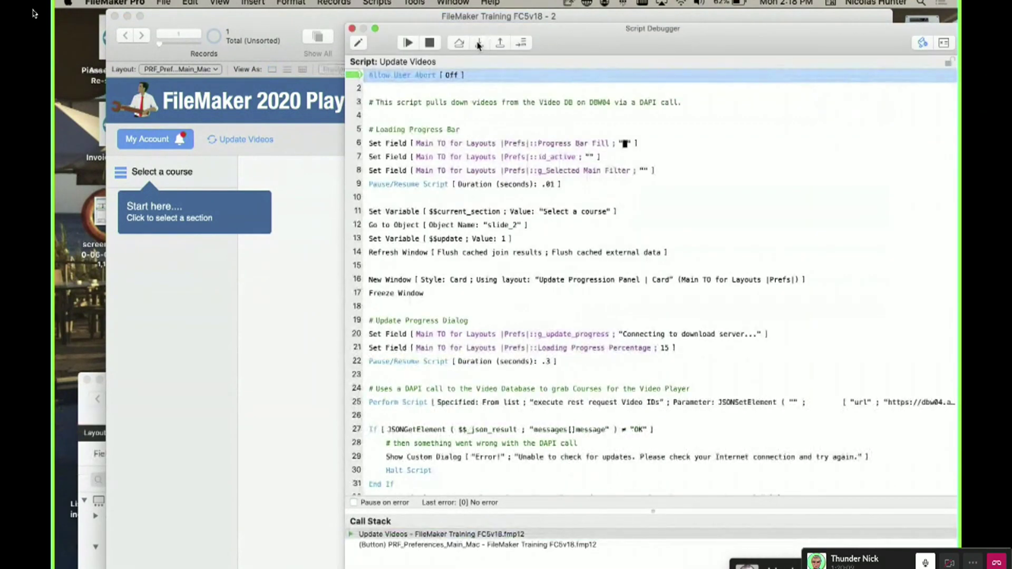
Step through the Update Videos script's initial field, variable and refresh steps up to the New Window card step.
left_click(479, 45)
left_click(478, 45)
left_click(479, 45)
left_click(478, 45)
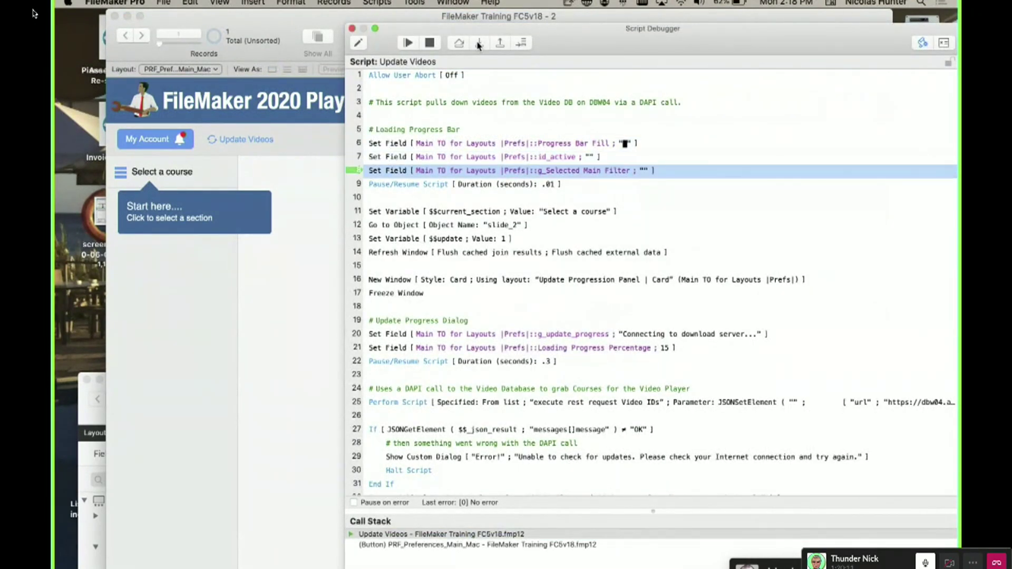
left_click(478, 45)
left_click(478, 44)
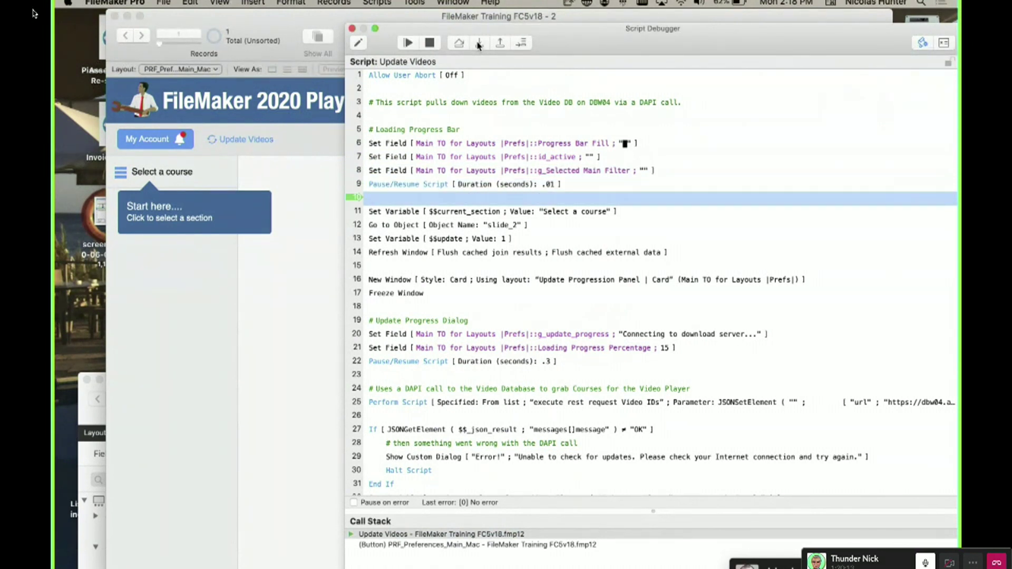
left_click(479, 45)
left_click(479, 45)
left_click(478, 45)
left_click(479, 45)
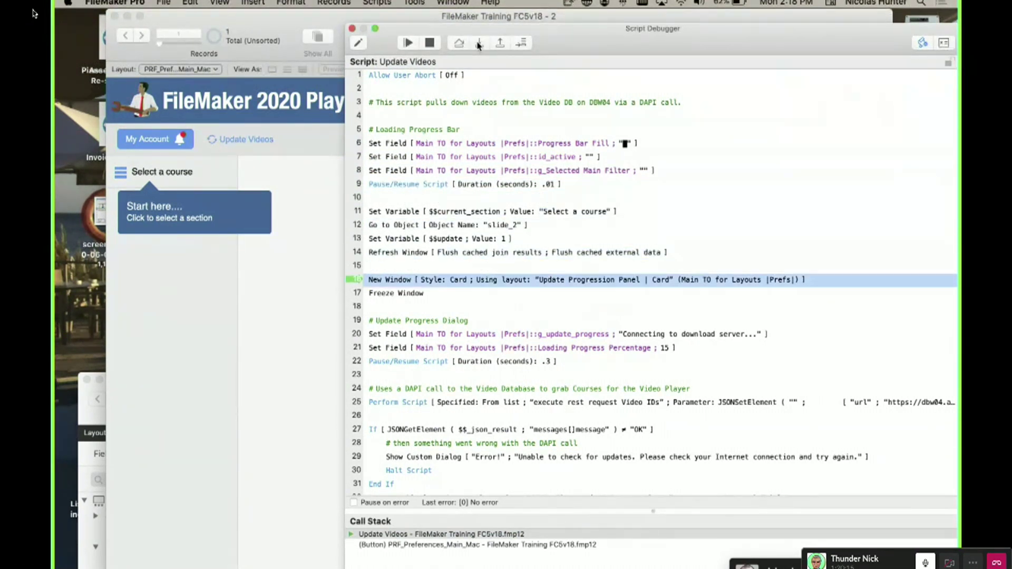
Move the Script Debugger aside and step through New Window and Freeze Window to the g_update_progress Set Field step.
left_click_drag(473, 28, 706, 48)
left_click(718, 67)
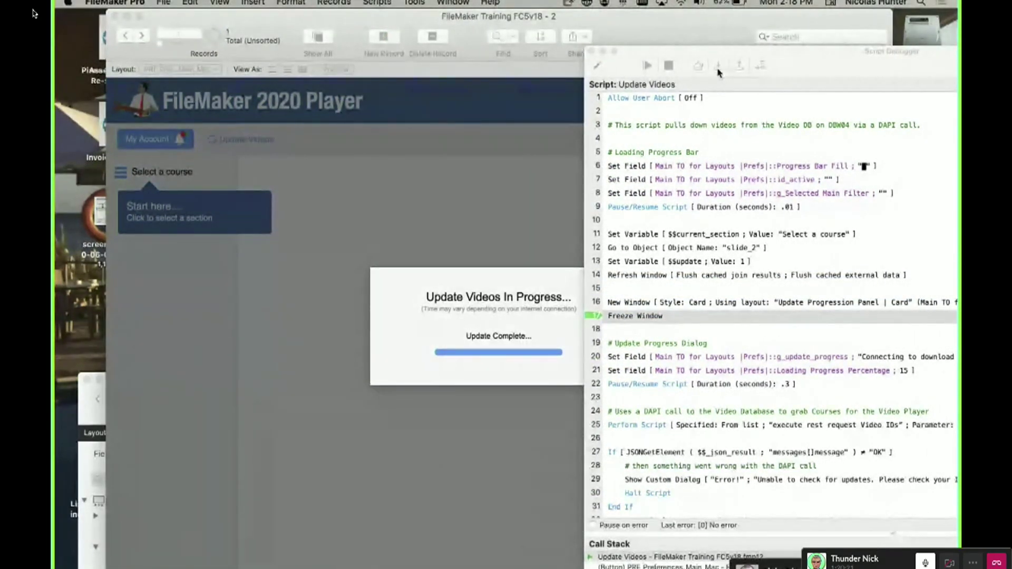
left_click(717, 67)
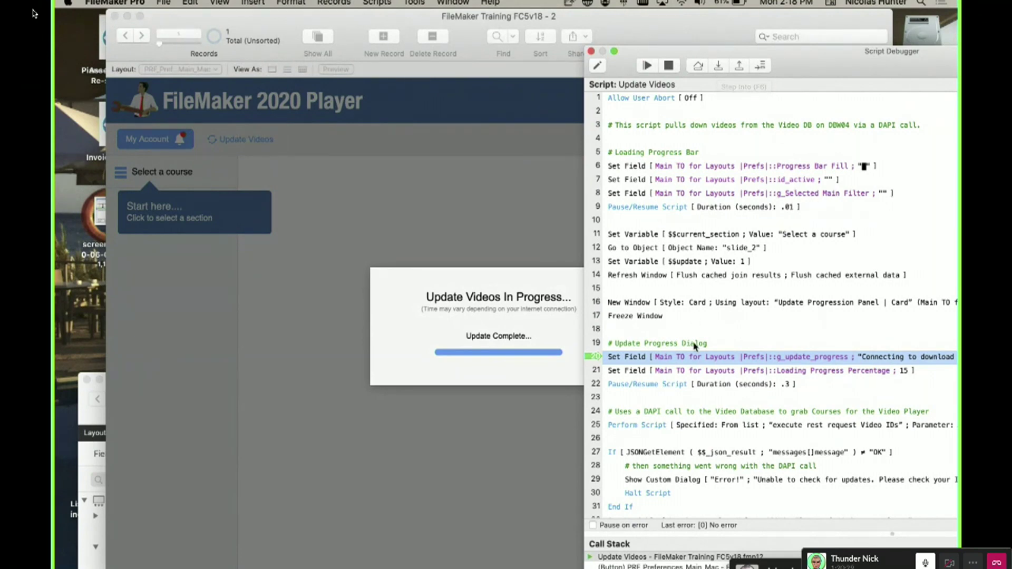
Look through the remaining script steps, run the script to the breakpoint at If [ $total > 5 ], and uncover the progress card.
scroll(694, 354, "down", 10)
scroll(695, 354, "down", 20)
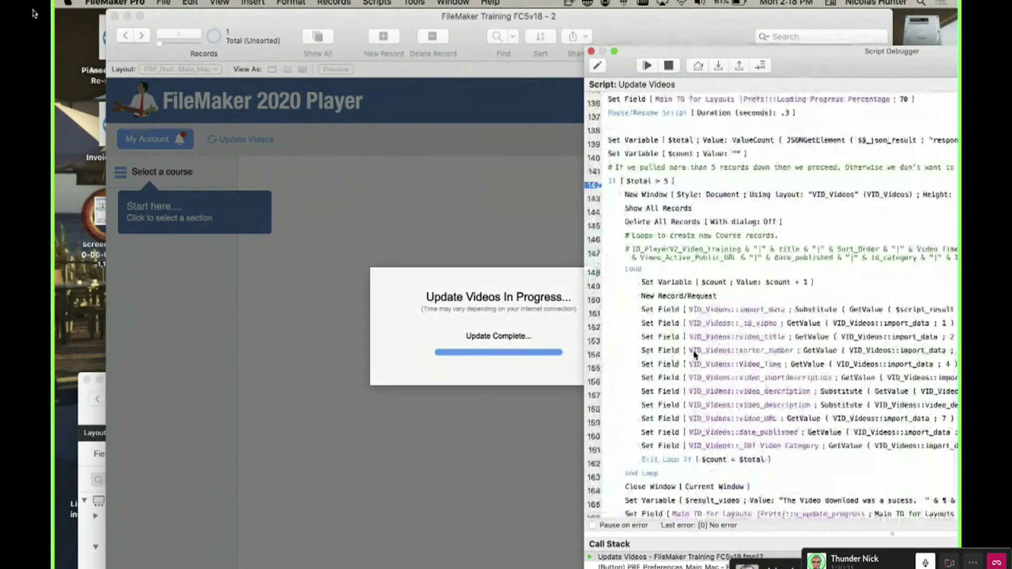
left_click(647, 67)
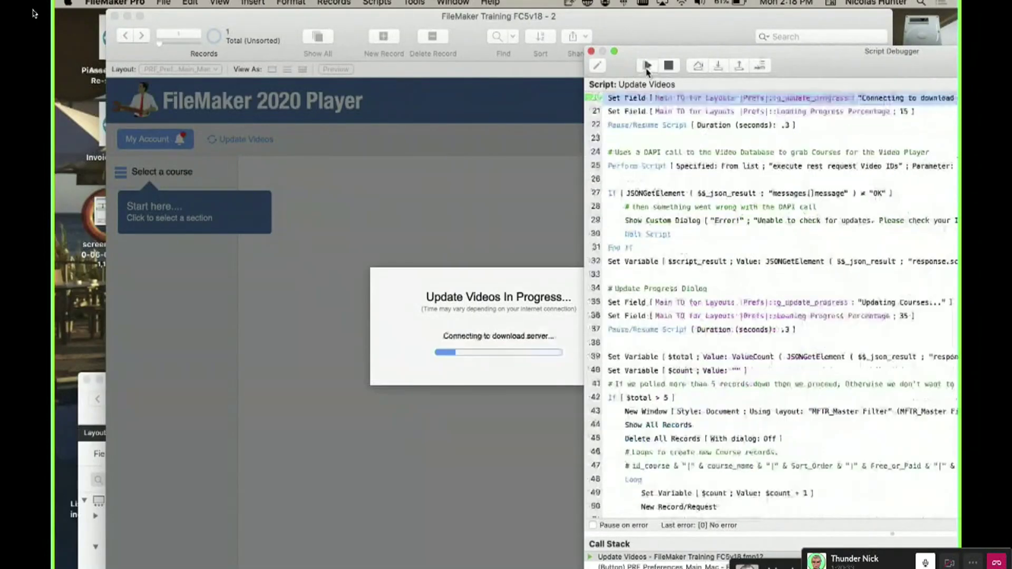
left_click_drag(628, 58, 848, 69)
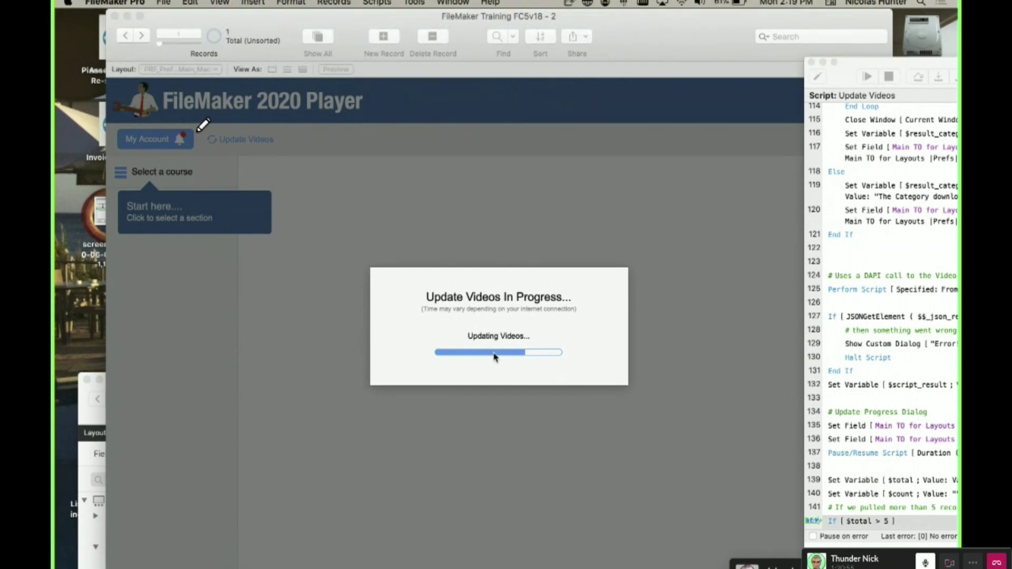
mouse_move(198, 120)
left_mouse_down()
mouse_move(288, 116)
mouse_move(197, 108)
left_mouse_up()
mouse_move(296, 158)
left_mouse_down()
mouse_move(479, 208)
mouse_move(542, 199)
mouse_move(498, 271)
left_mouse_up()
mouse_move(304, 150)
left_mouse_down()
mouse_move(350, 237)
mouse_move(385, 240)
left_mouse_up()
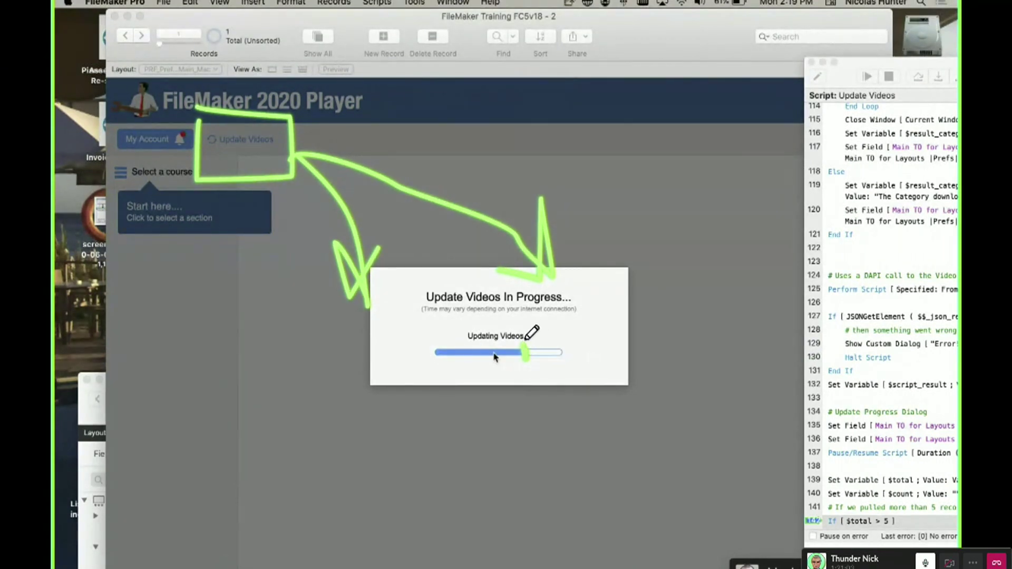
left_click_drag(508, 345, 509, 351)
left_click_drag(542, 336, 552, 348)
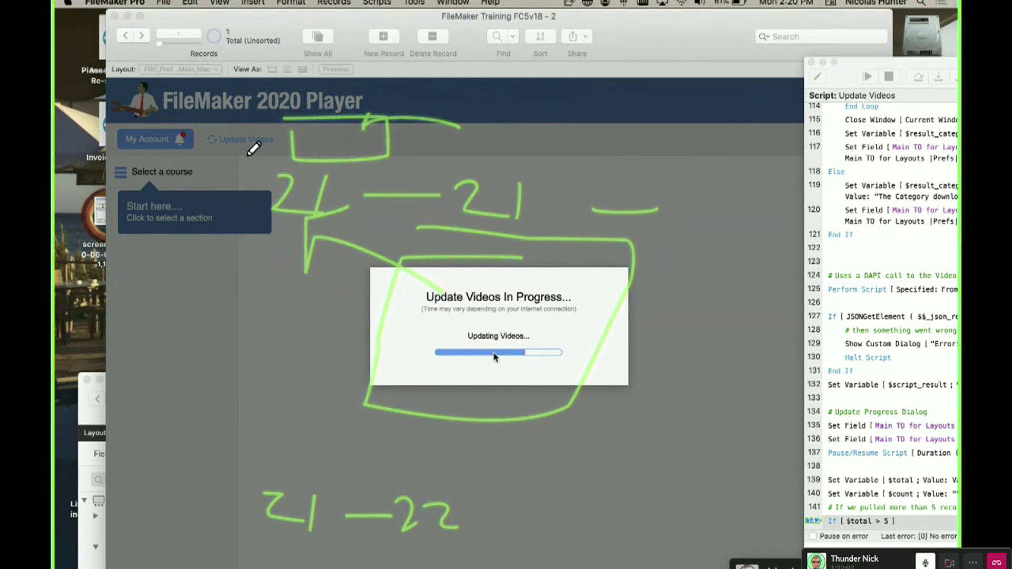
Widen the view of the Script Debugger and examine the video record creation loop and the If [ $total > 5 ] breakpoint.
left_click(860, 70)
left_click_drag(860, 70, 712, 59)
scroll(780, 326, "down", 4)
scroll(780, 325, "down", 10)
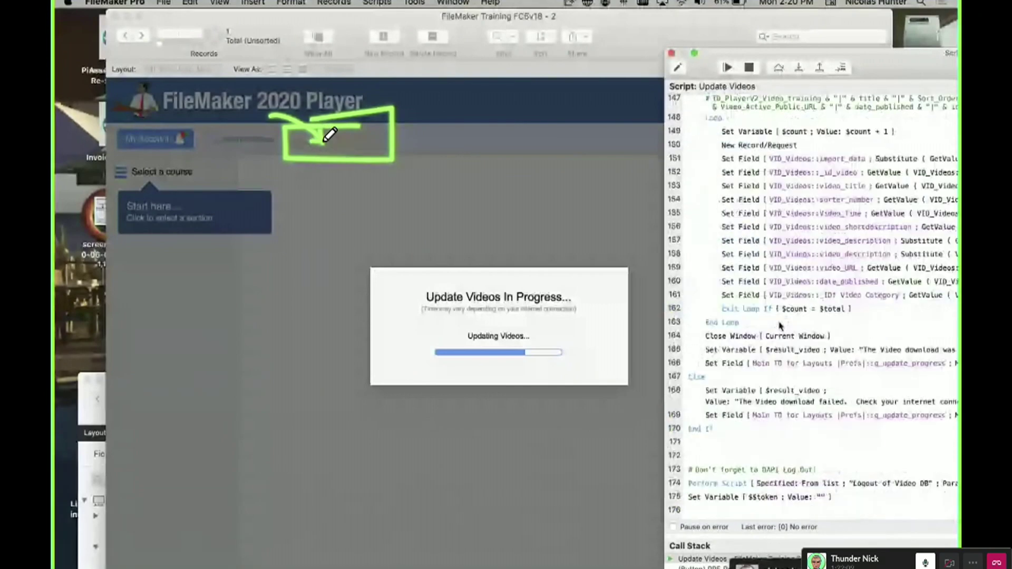
scroll(770, 327, "up", 15)
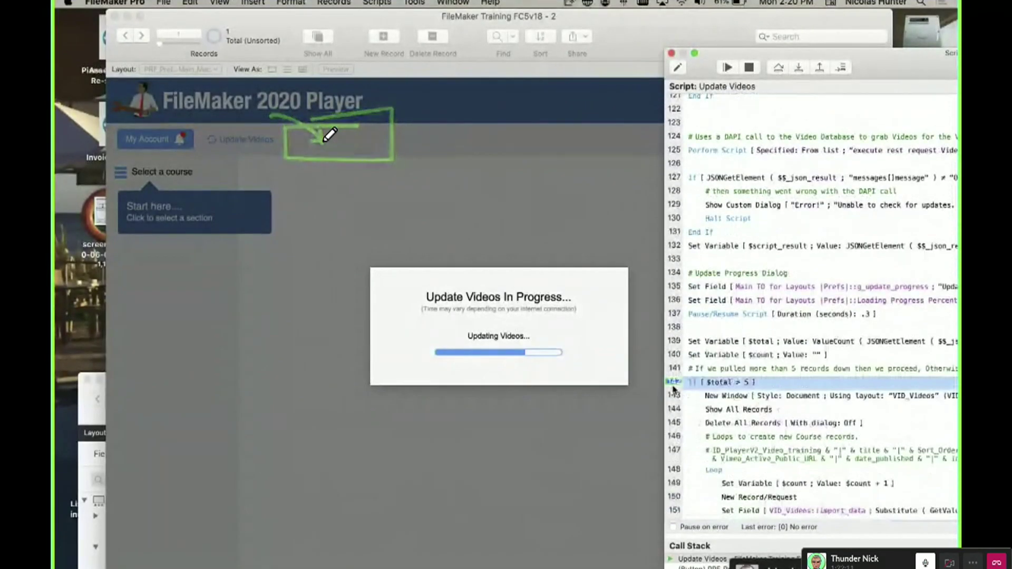
Run the Update Videos script to completion, close the Script Debugger and reposition the player window.
left_click(727, 69)
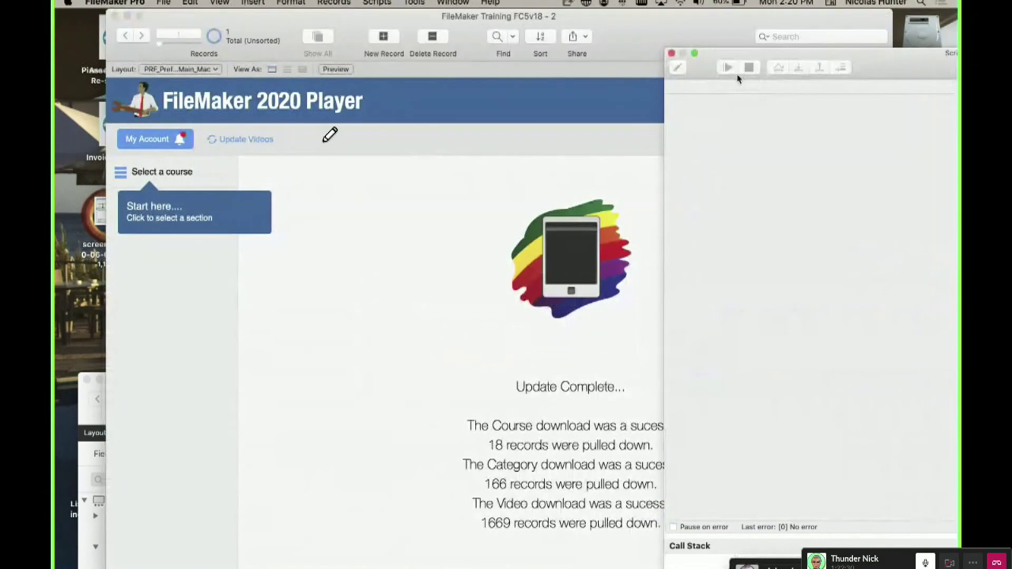
left_click(671, 54)
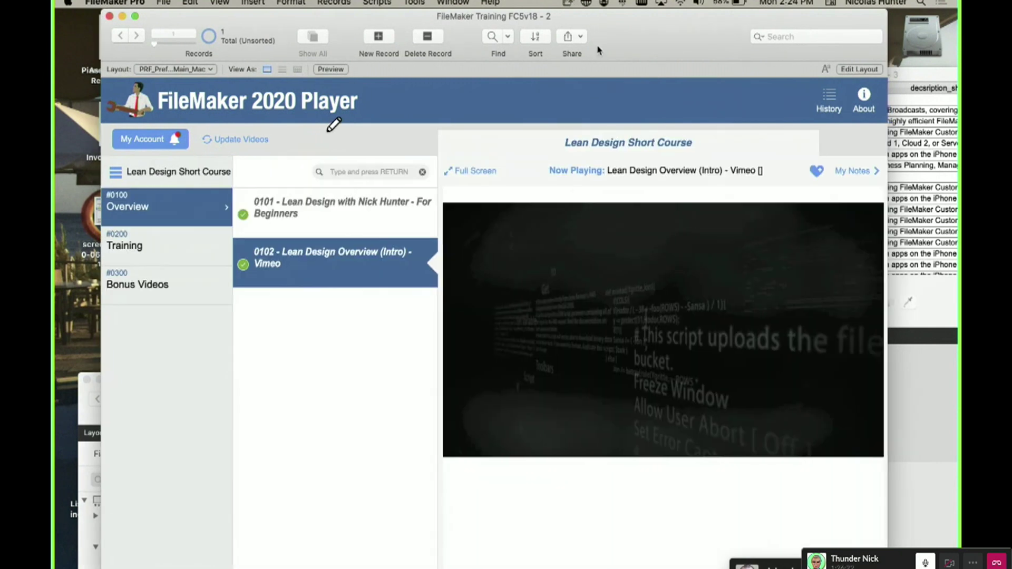
left_click_drag(601, 49, 583, 50)
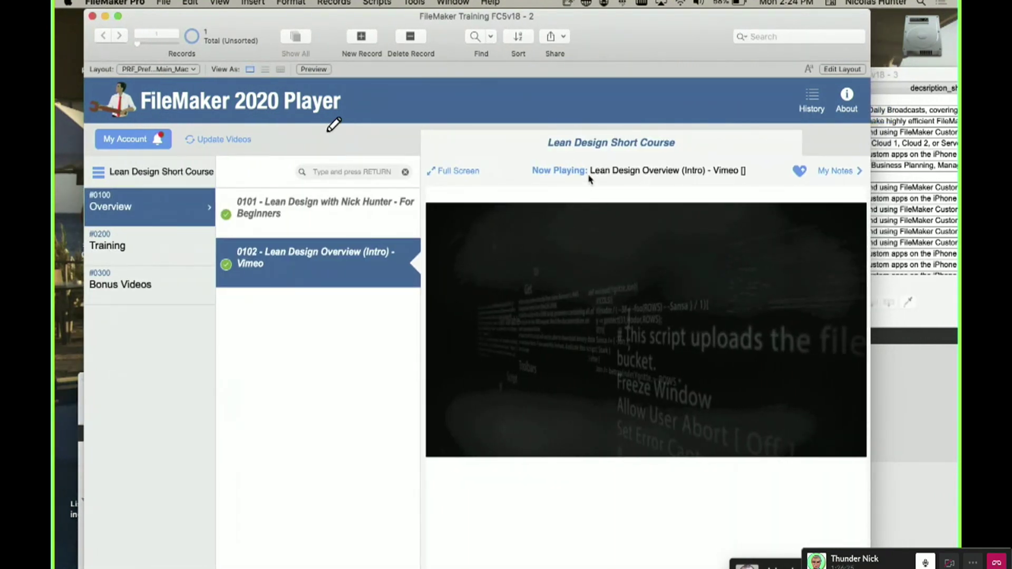
Open the course selection list, look through the Latest and Legacy Courses, and return to the Lean Design Short Course.
left_click(801, 172)
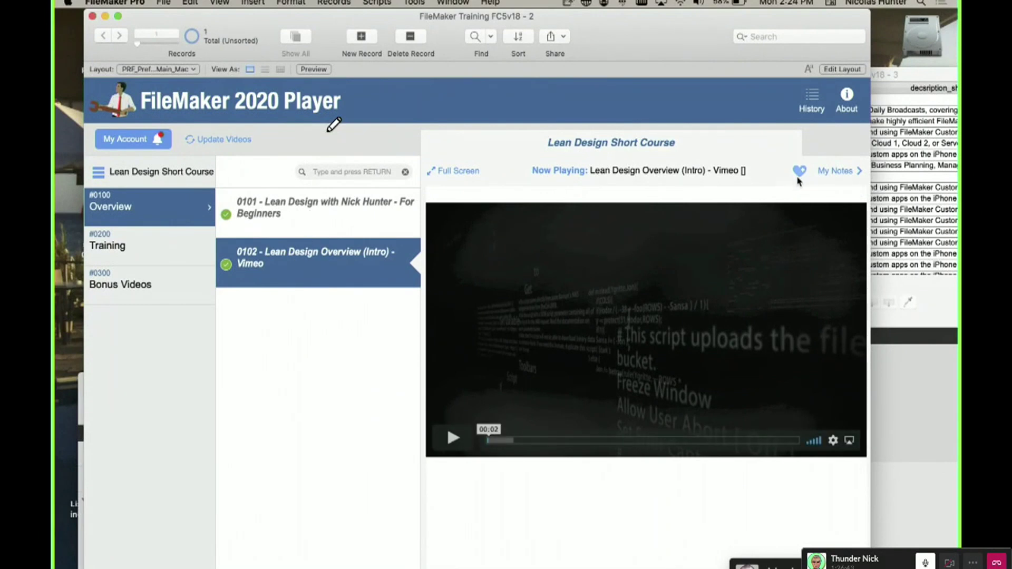
left_click(136, 174)
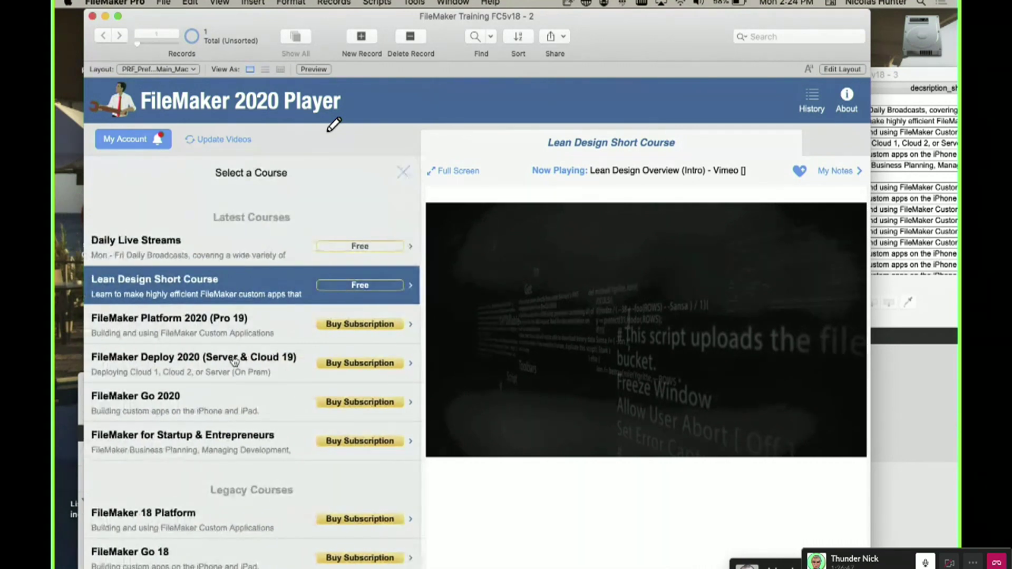
scroll(232, 362, "down", 10)
scroll(232, 362, "up", 10)
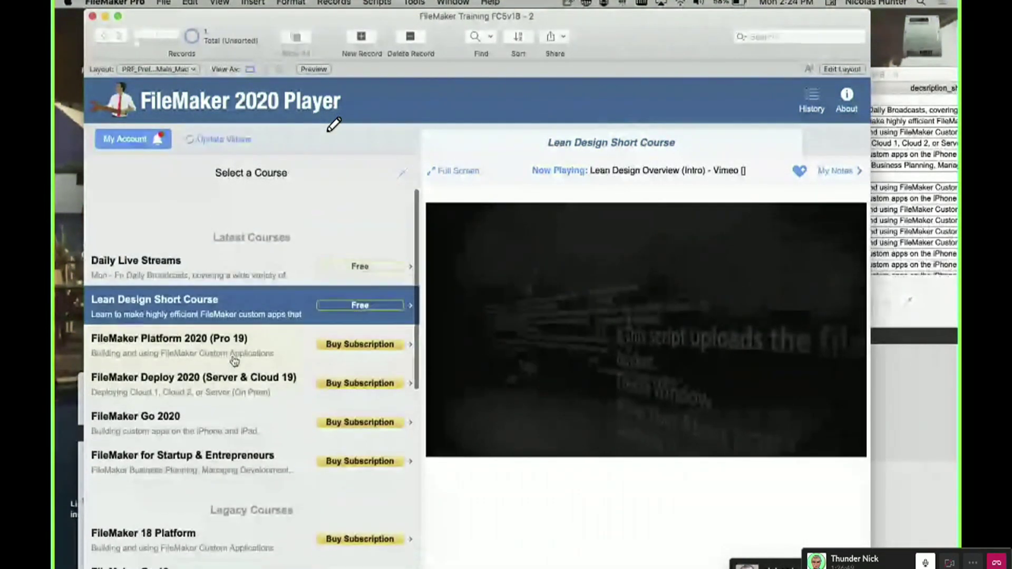
scroll(238, 411, "down", 10)
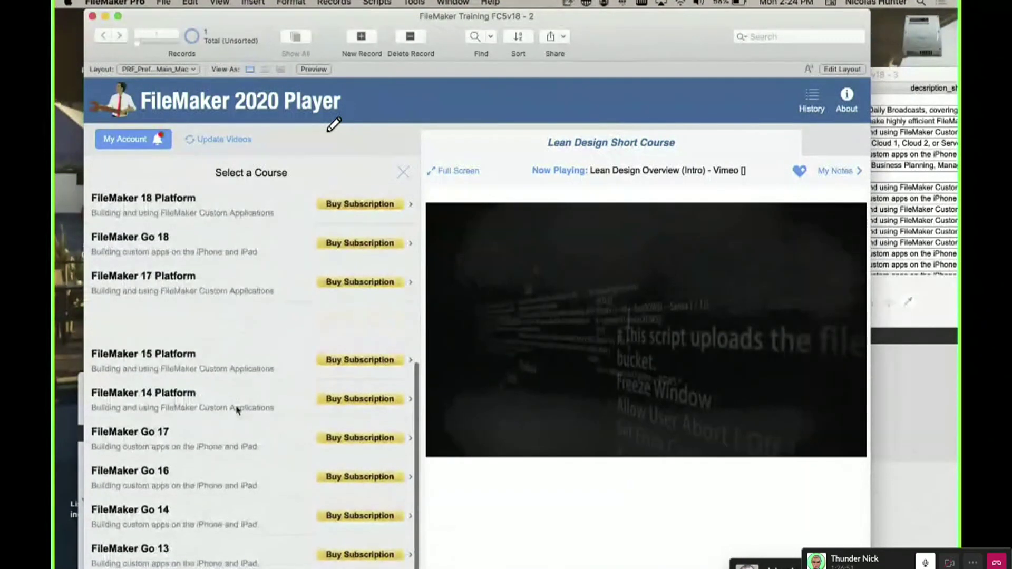
scroll(237, 411, "up", 7)
scroll(238, 410, "up", 3)
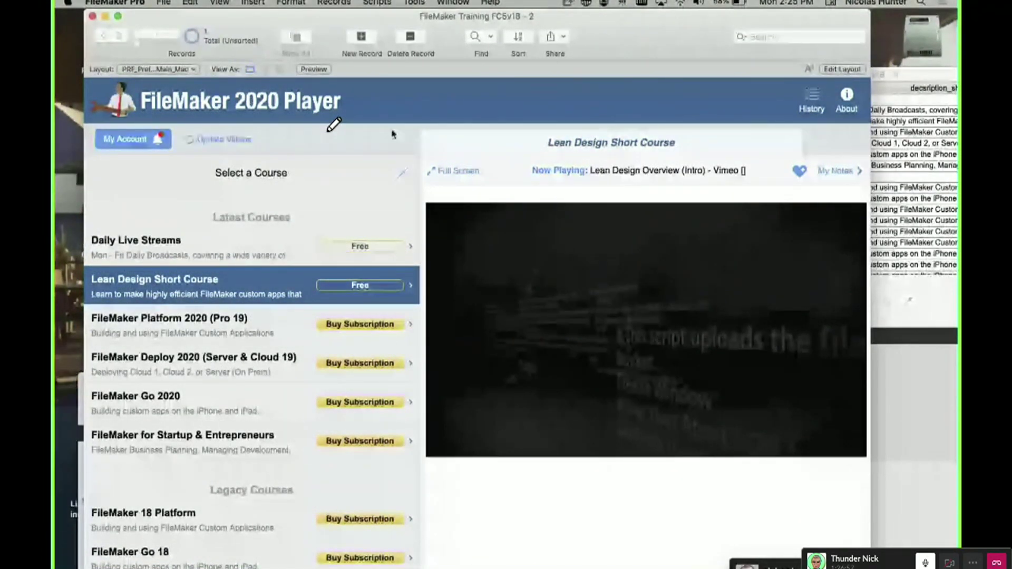
left_click(400, 174)
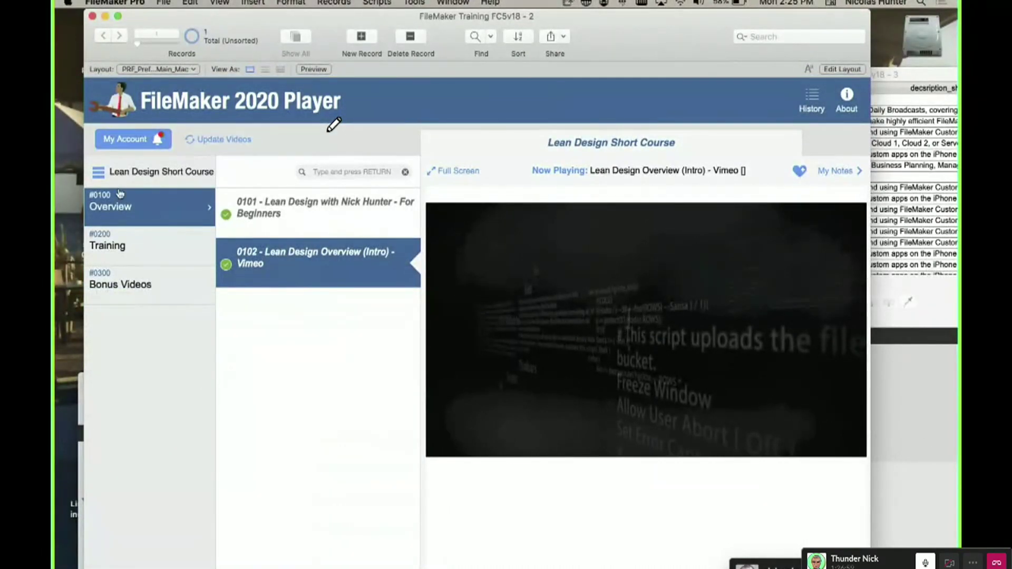
Add Overview videos 0102 and 0101 of the Lean Design Short Course to favorites, pausing 0101 when it starts playing.
left_click(799, 172)
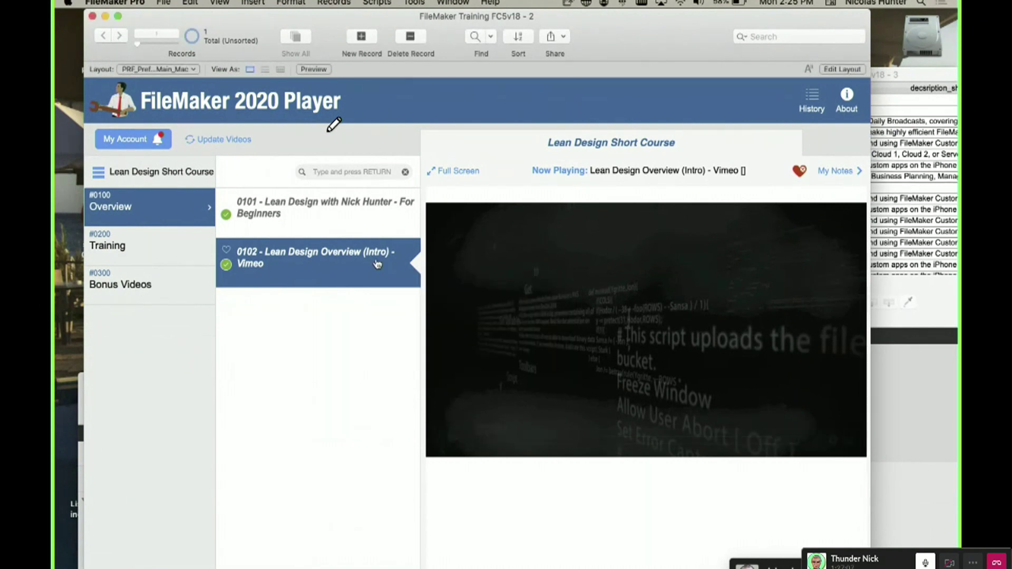
left_click(330, 217)
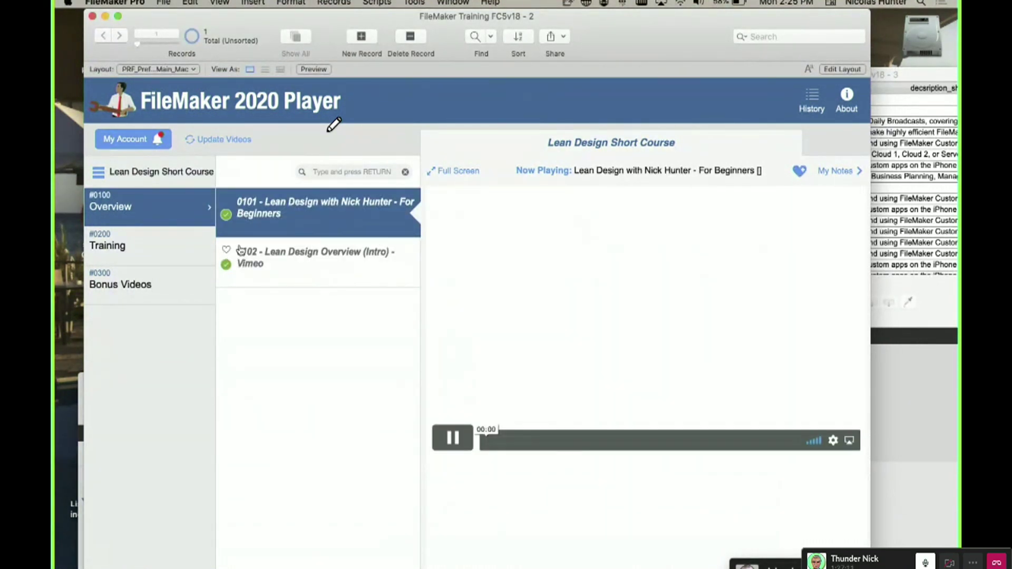
left_click(453, 439)
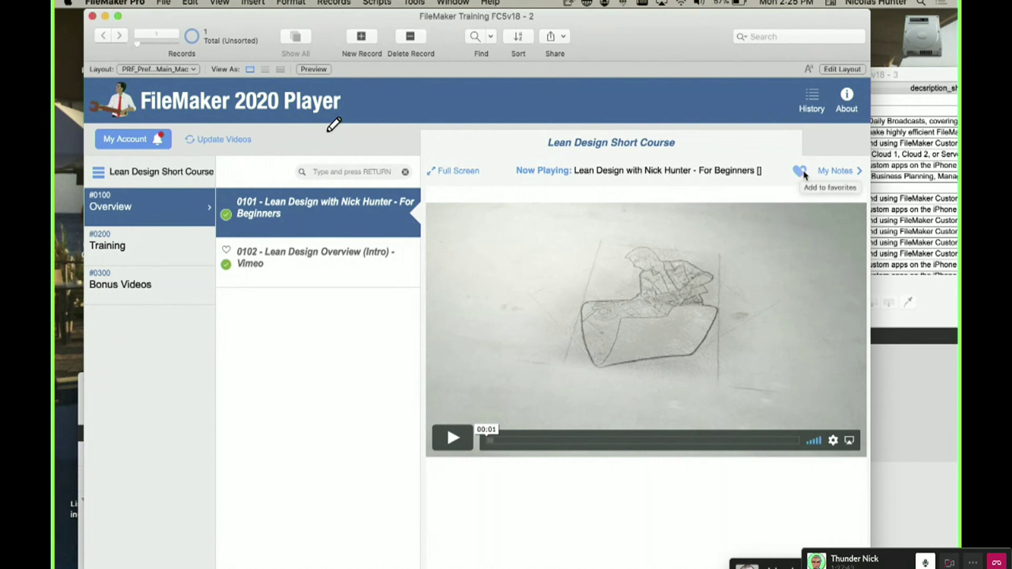
mouse_move(132, 135)
left_mouse_down()
mouse_move(248, 68)
mouse_move(272, 156)
left_mouse_up()
mouse_move(868, 153)
left_mouse_down()
mouse_move(808, 197)
mouse_move(889, 74)
left_mouse_up()
left_click(800, 172)
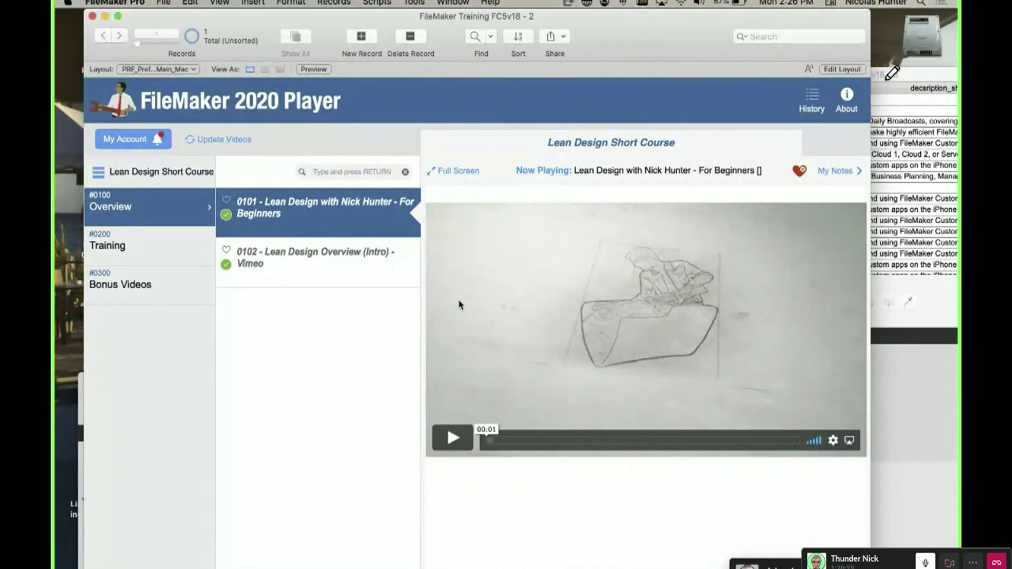
Open the Training section, add its first video, 0201, to favorites and pause its playback.
left_click(800, 172)
left_click(185, 243)
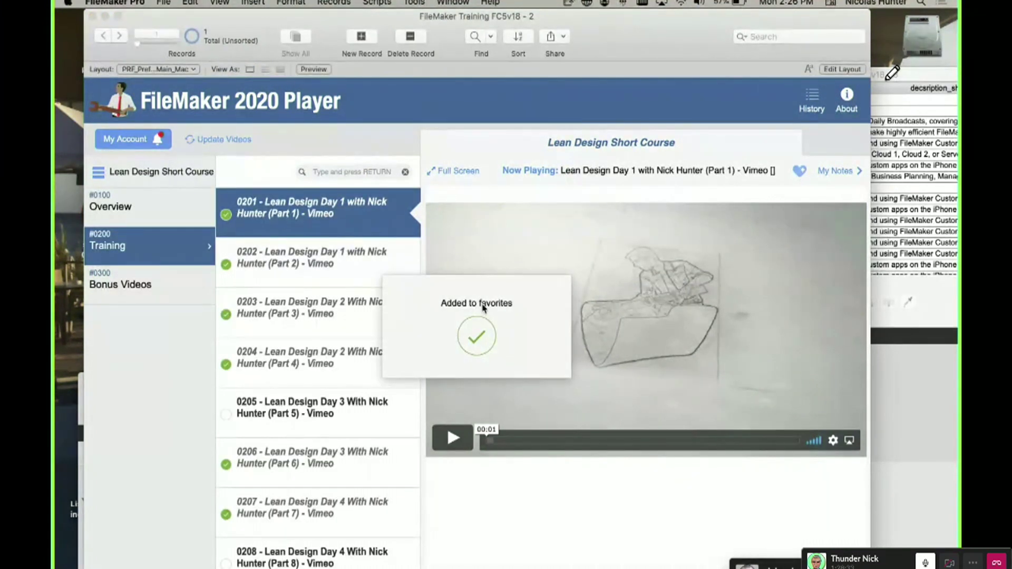
left_click(452, 437)
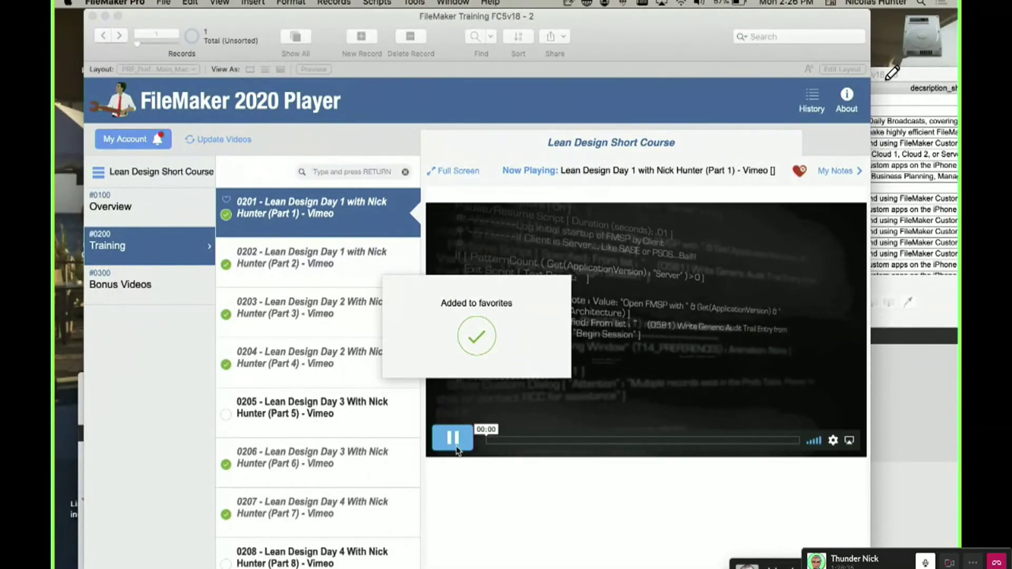
left_click(452, 439)
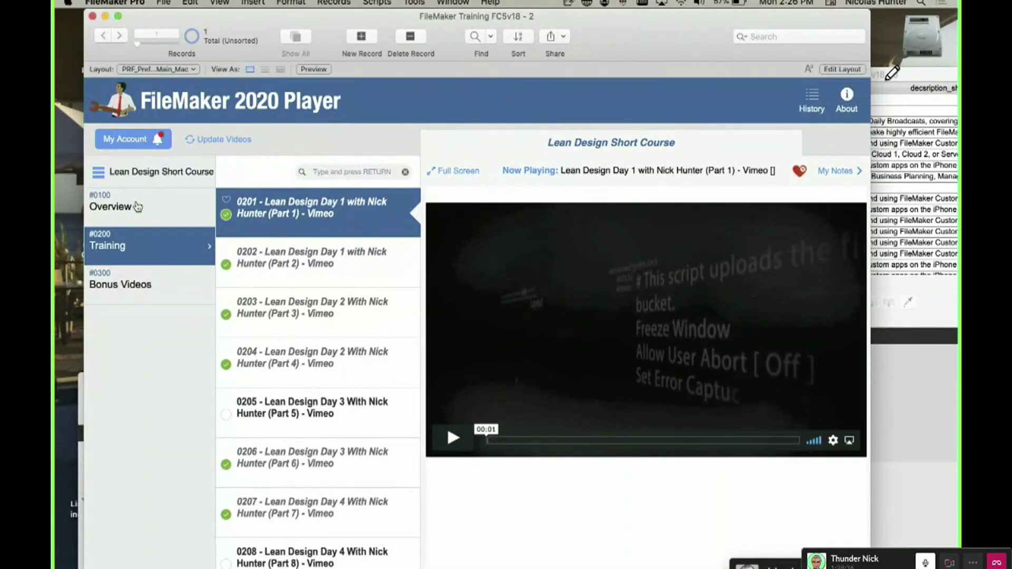
Examine the blank area above Latest Courses and the remaining entries in the course selection list.
left_click(124, 173)
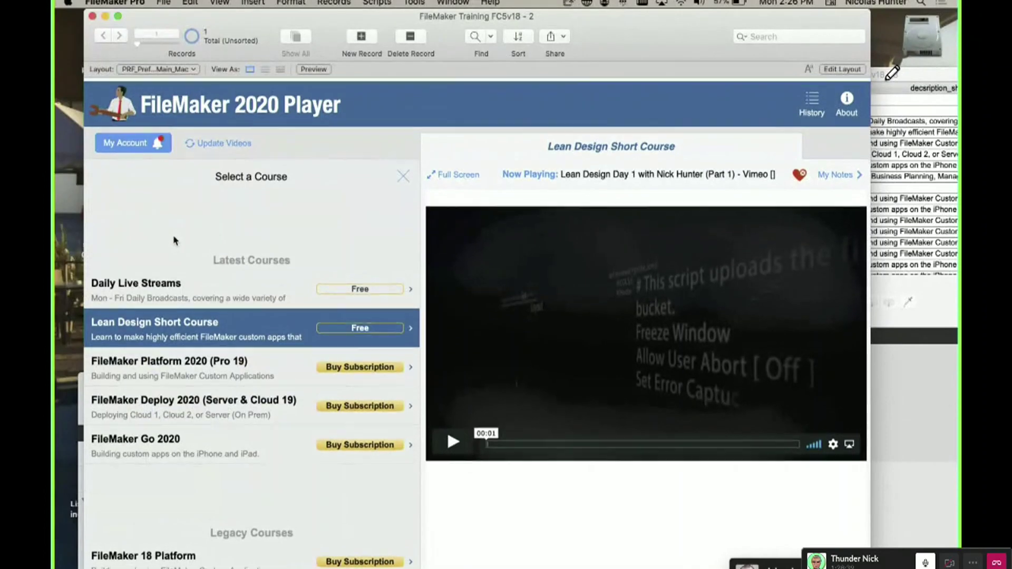
scroll(208, 337, "down", 6)
scroll(209, 335, "up", 6)
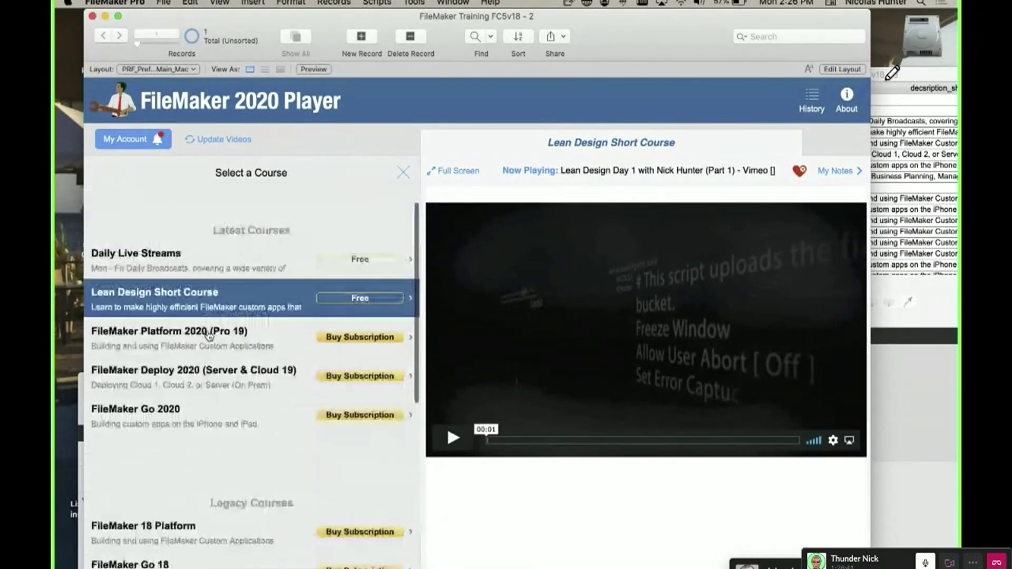
scroll(209, 335, "up", 2)
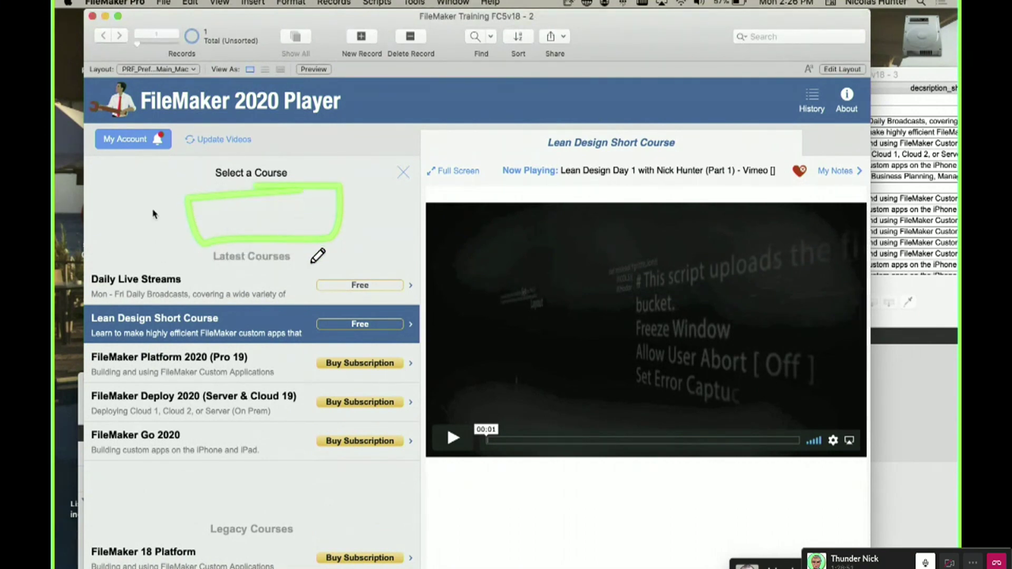
scroll(241, 335, "down", 10)
scroll(241, 335, "up", 10)
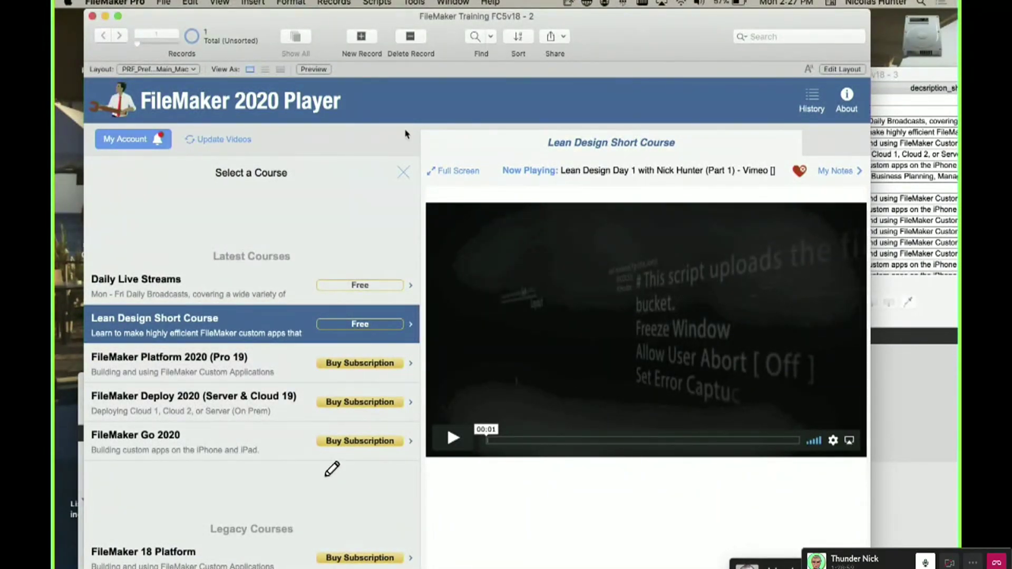
left_click(405, 173)
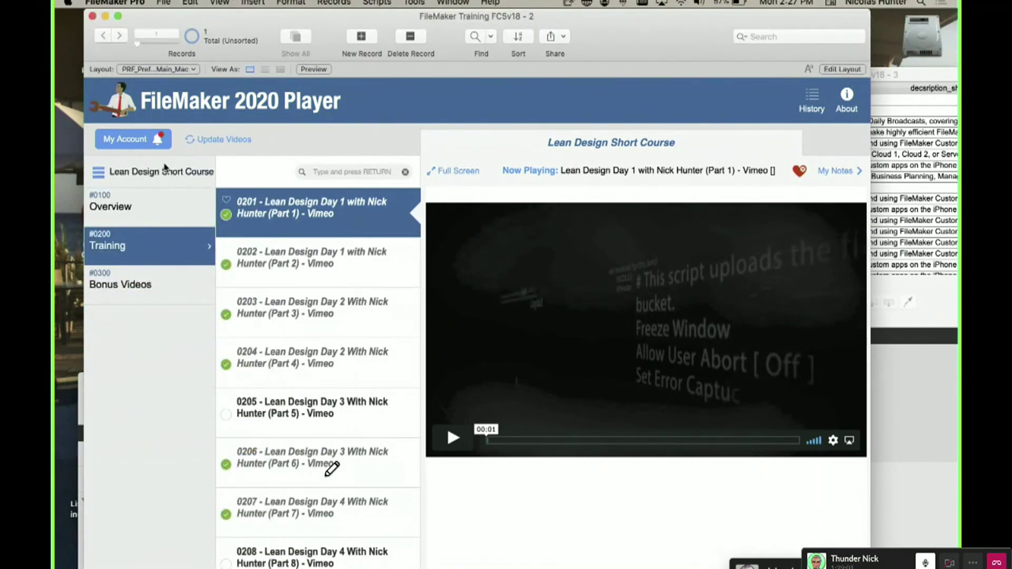
left_click(167, 173)
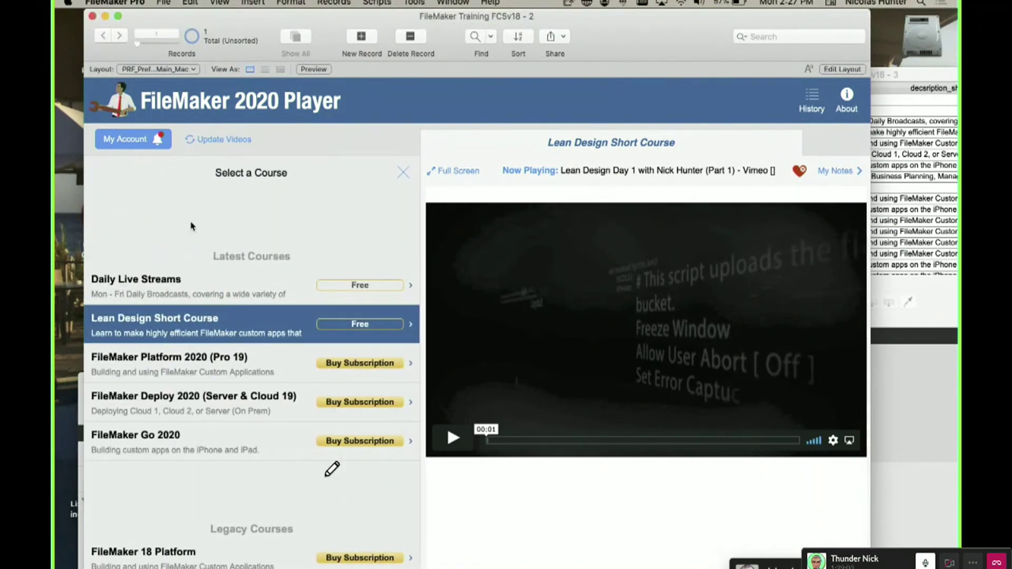
scroll(191, 226, "down", 10)
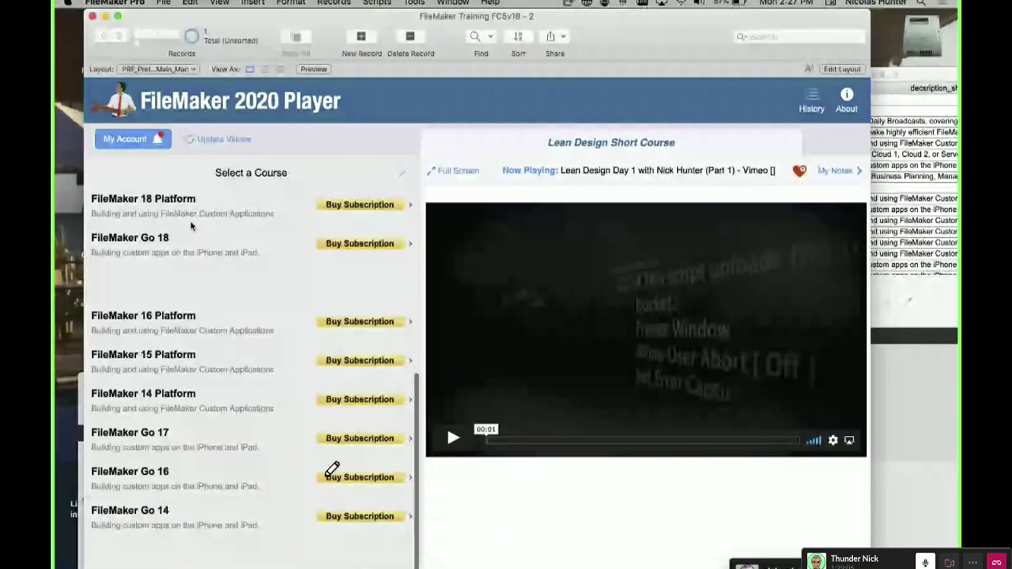
scroll(191, 226, "up", 10)
Open the MFTR_Master Filter layout in a separate window from Manage Layouts and arrange the window for viewing its columns.
key("super+shift+l")
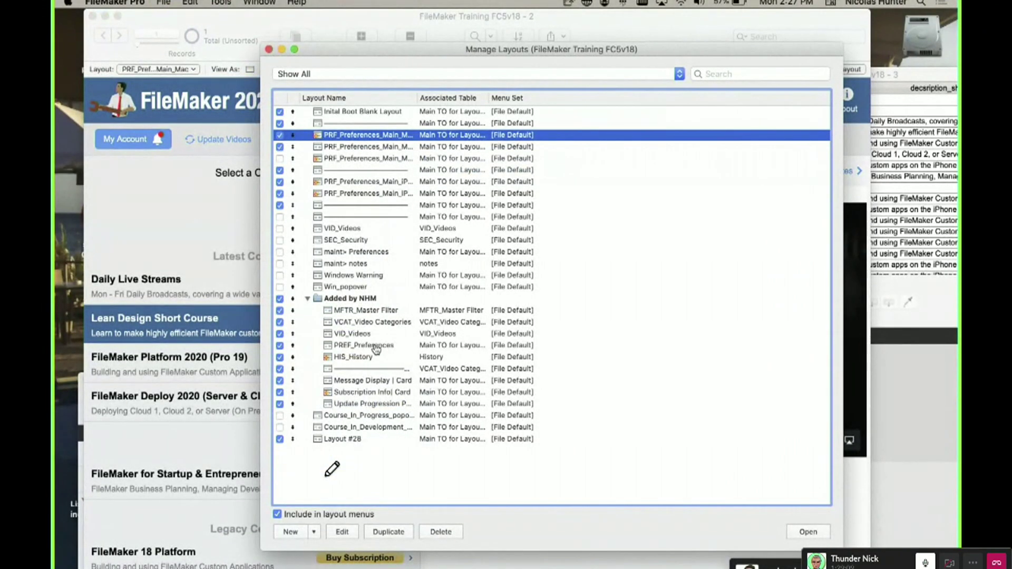
left_click(375, 313)
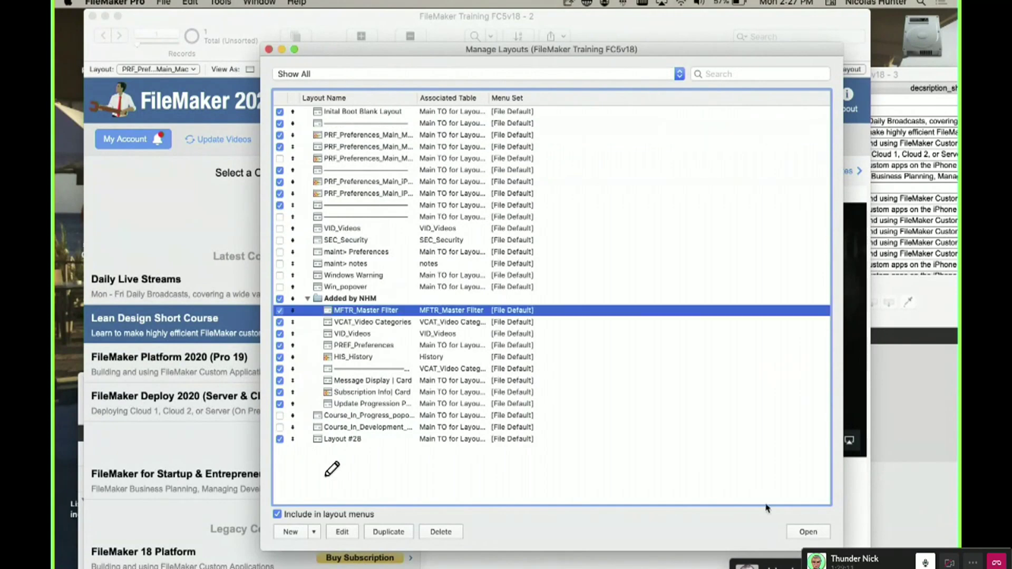
left_click(808, 532)
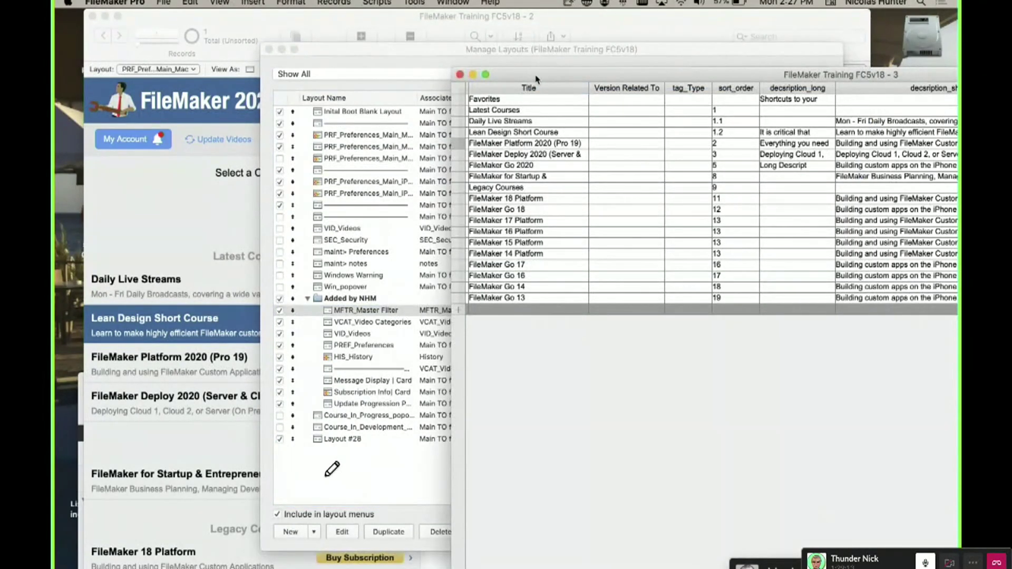
double_click(536, 79)
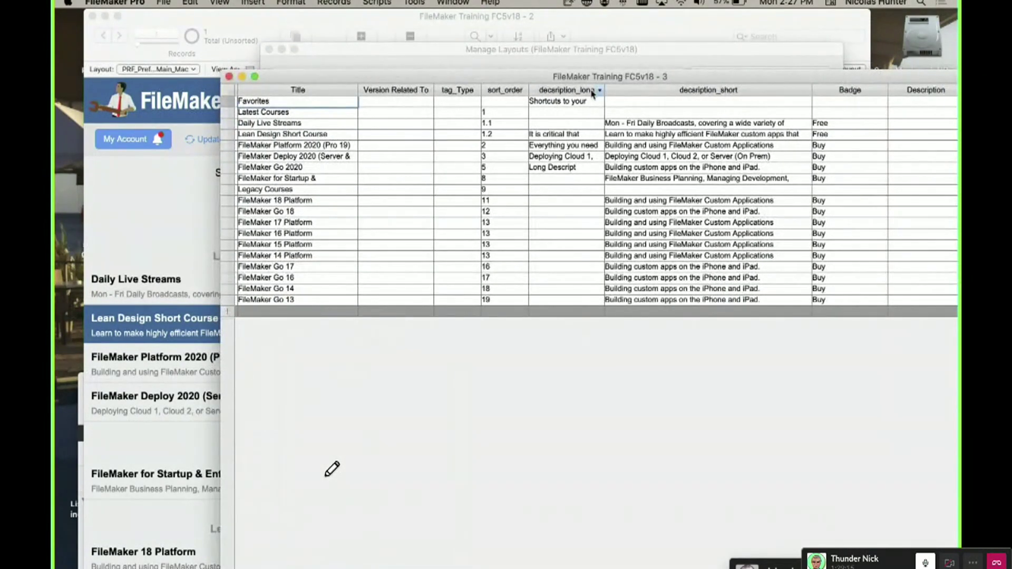
left_click_drag(647, 82, 459, 165)
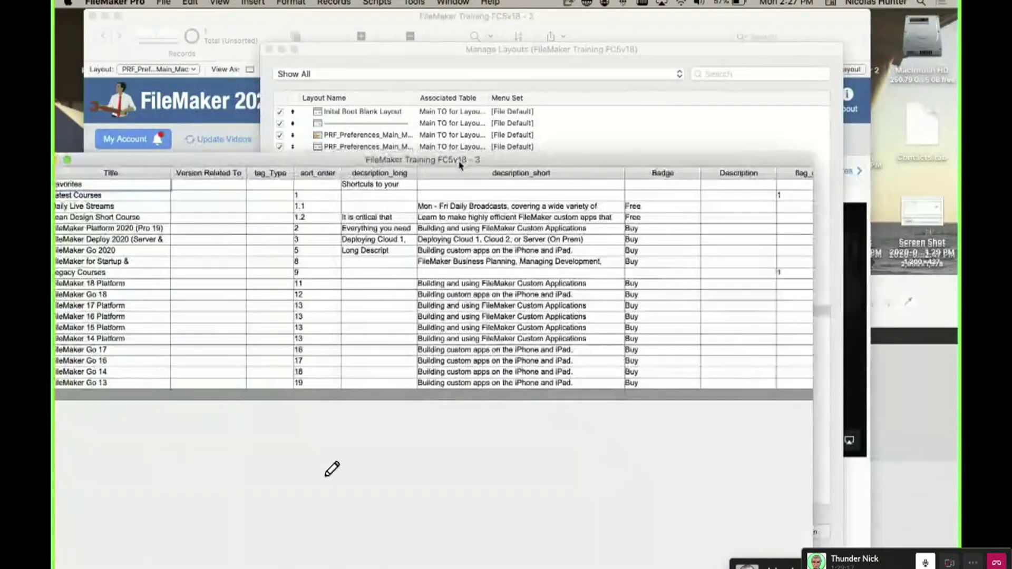
Set flag_divider to 1 on the Favorites record of the Master Filter table and check the player's course list.
scroll(716, 231, "right", 3)
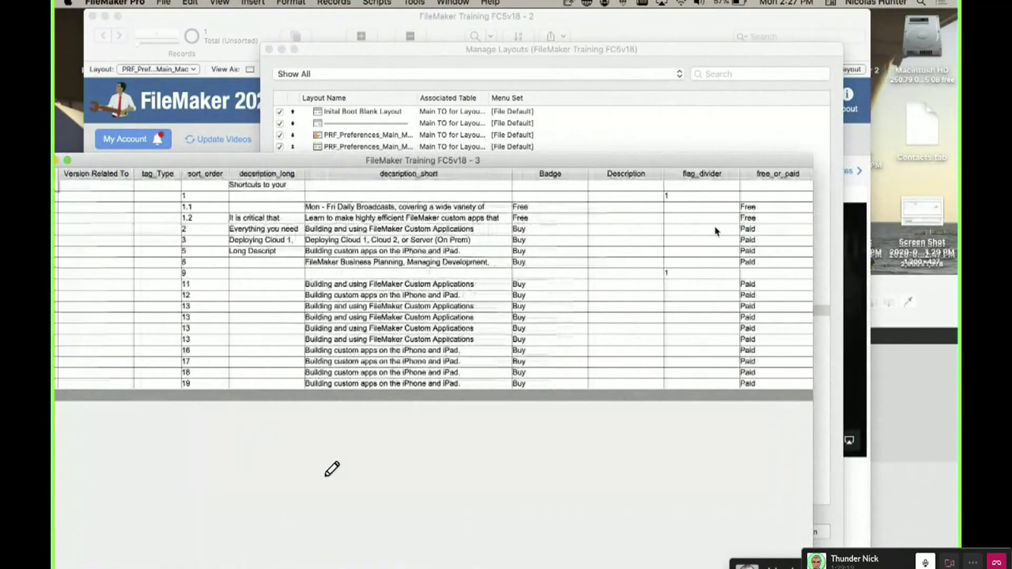
scroll(716, 230, "right", 1)
left_click(668, 187)
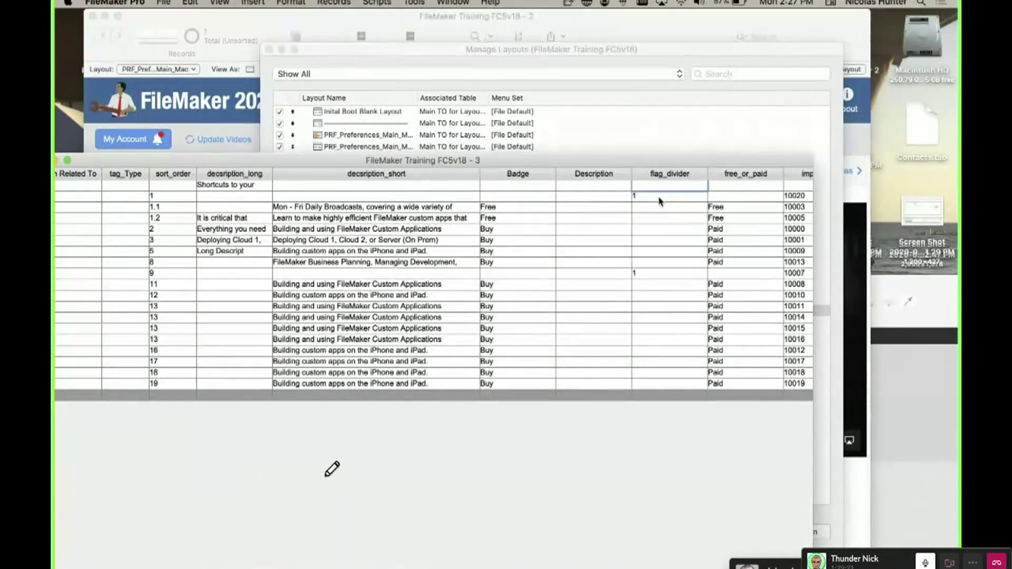
scroll(659, 201, "left", 5)
left_click_drag(108, 161, 233, 153)
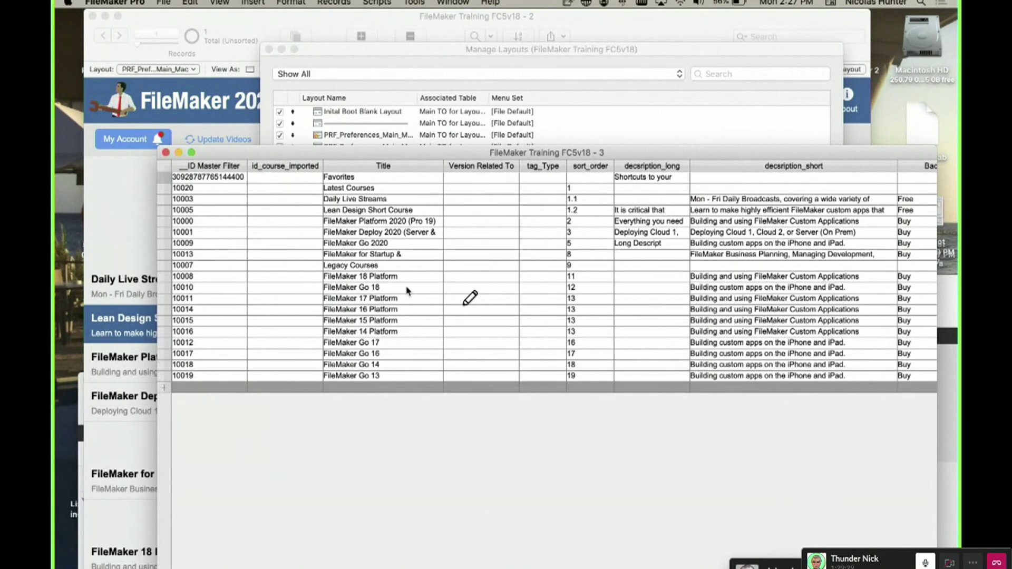
left_click(363, 179)
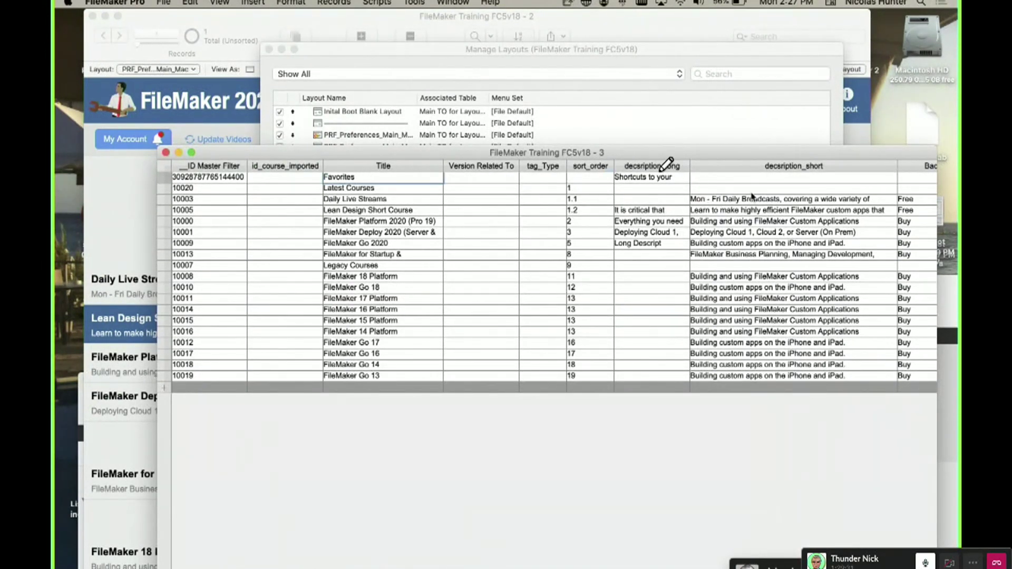
scroll(680, 206, "right", 10)
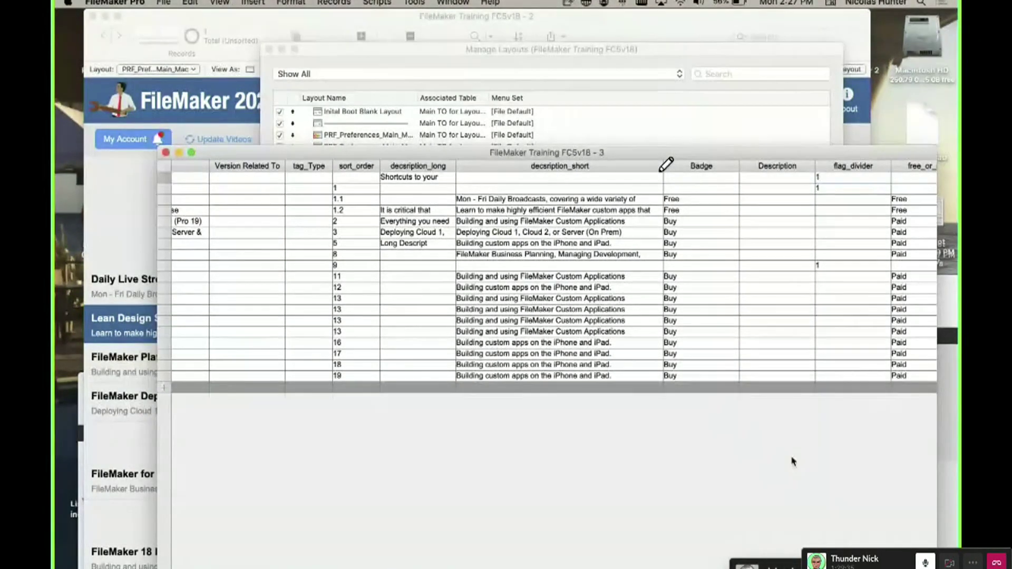
left_click(139, 229)
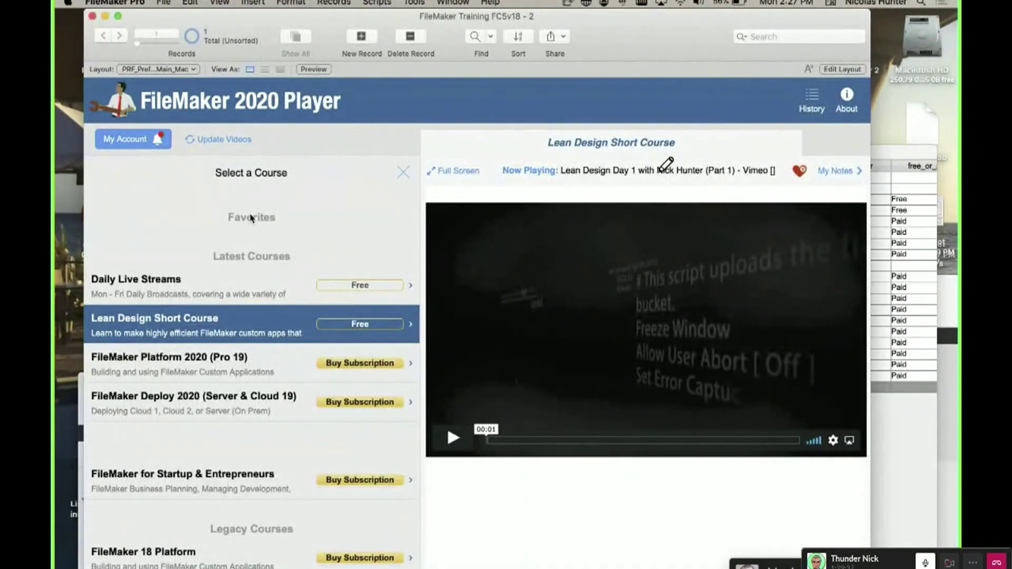
Close the Master Filter table window and the player's course selection list.
left_click(906, 431)
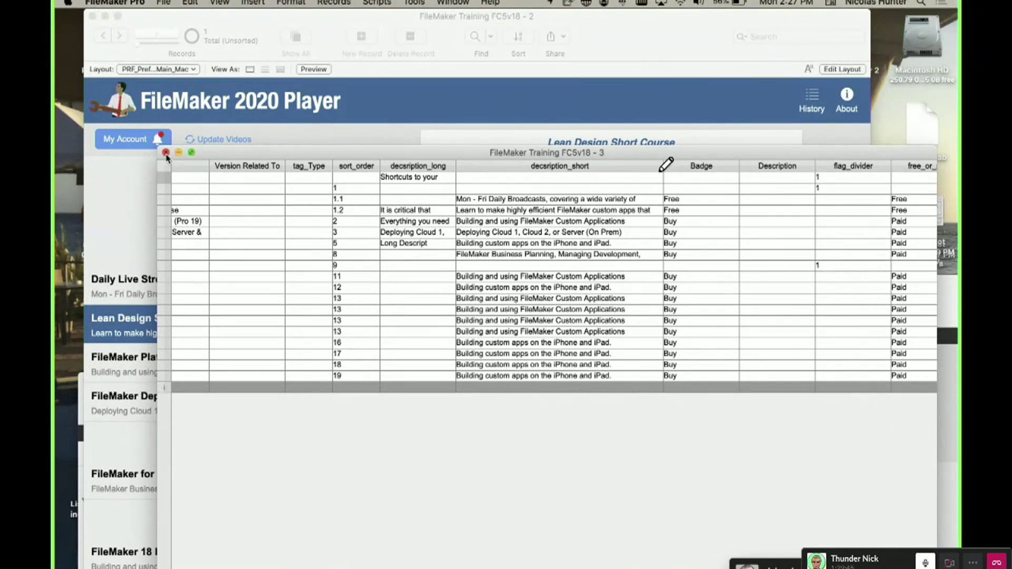
key("super+w")
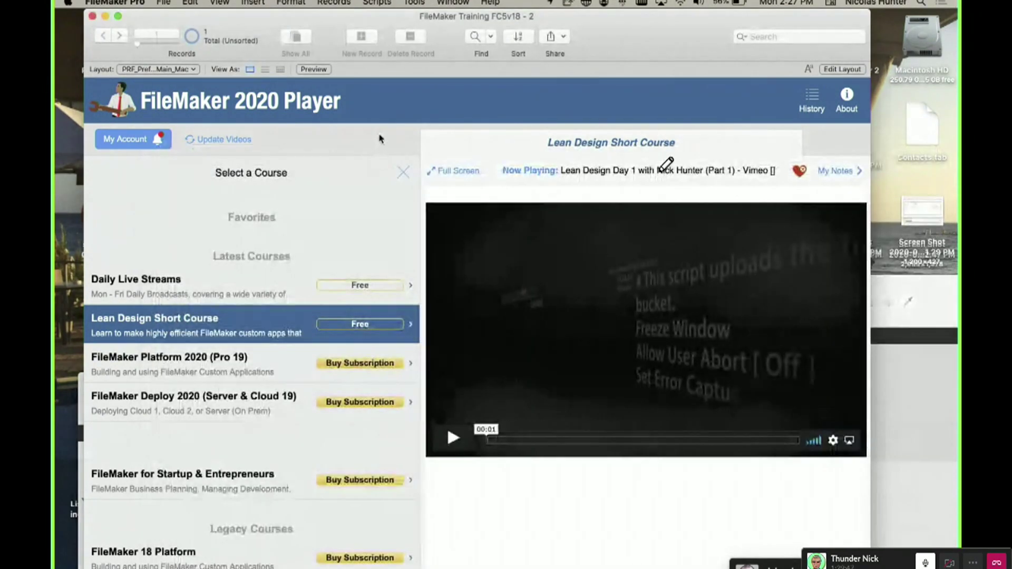
left_click(403, 172)
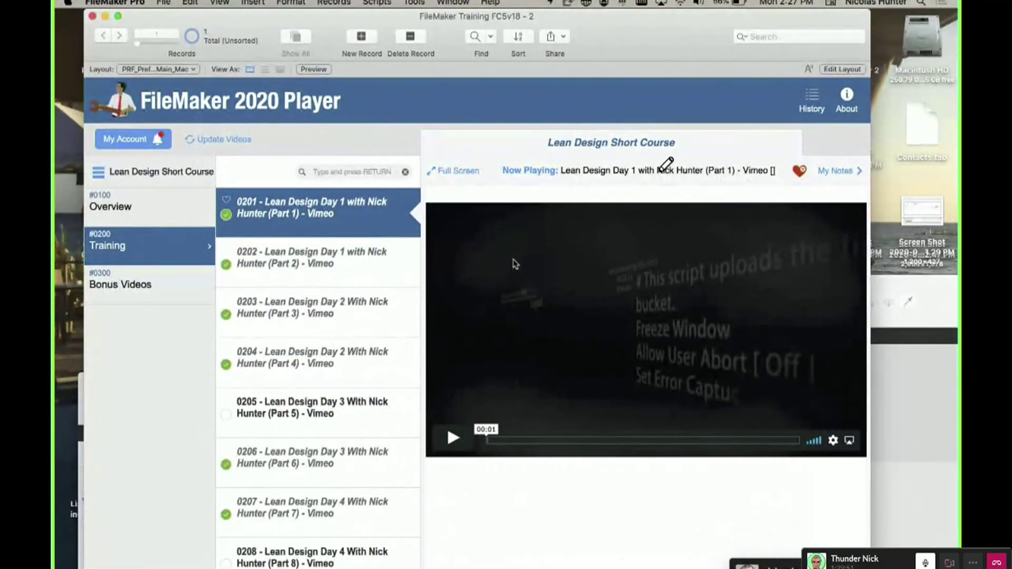
Select Training video 0204, pause its playback and switch to the Slack call window.
left_click(298, 352)
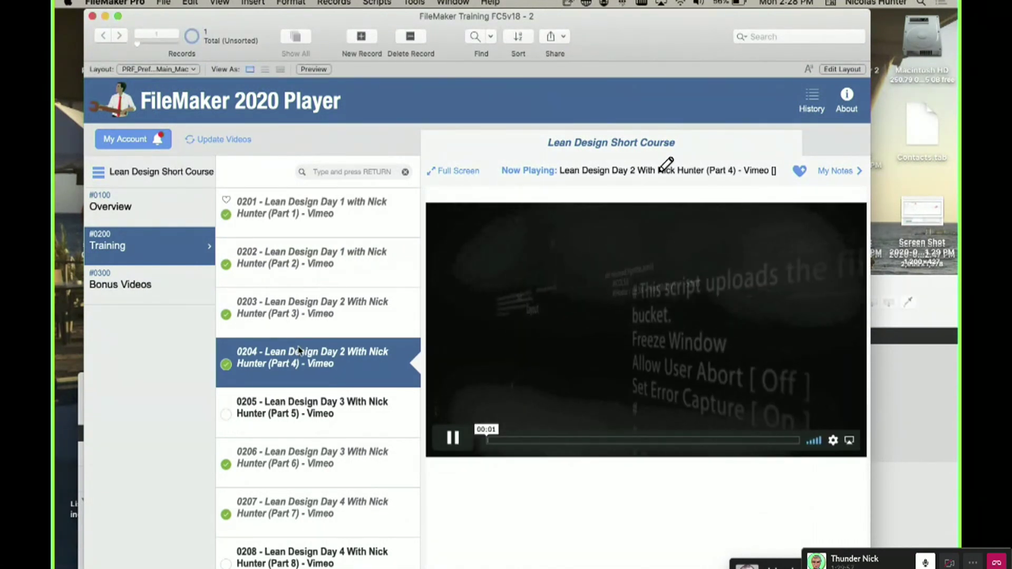
left_click(453, 438)
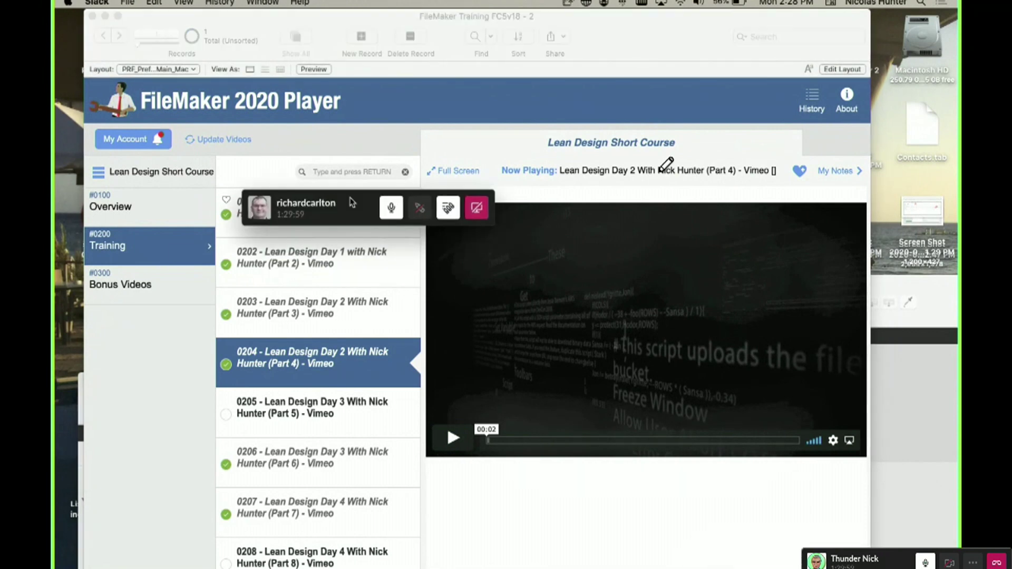
left_click(348, 209)
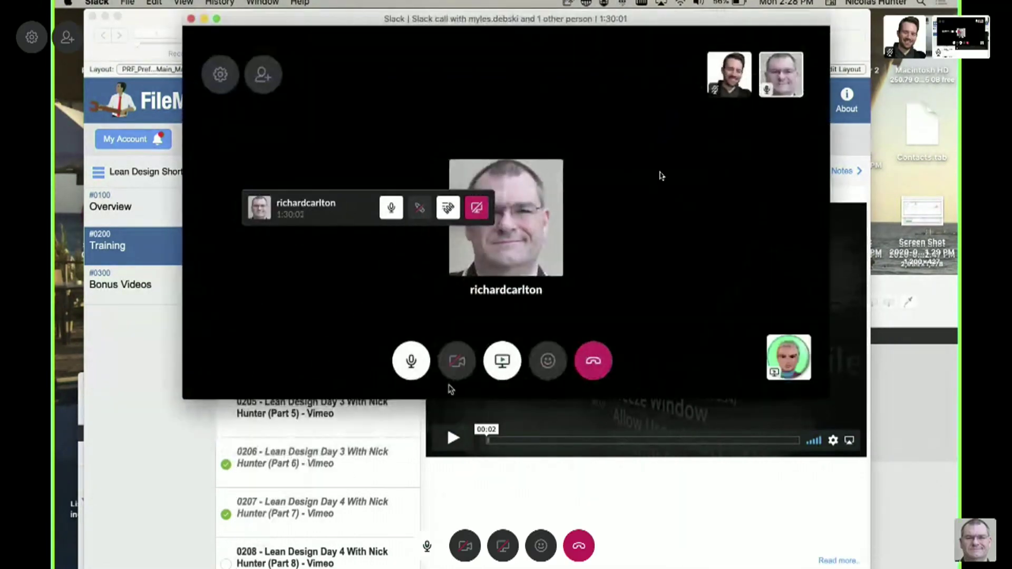